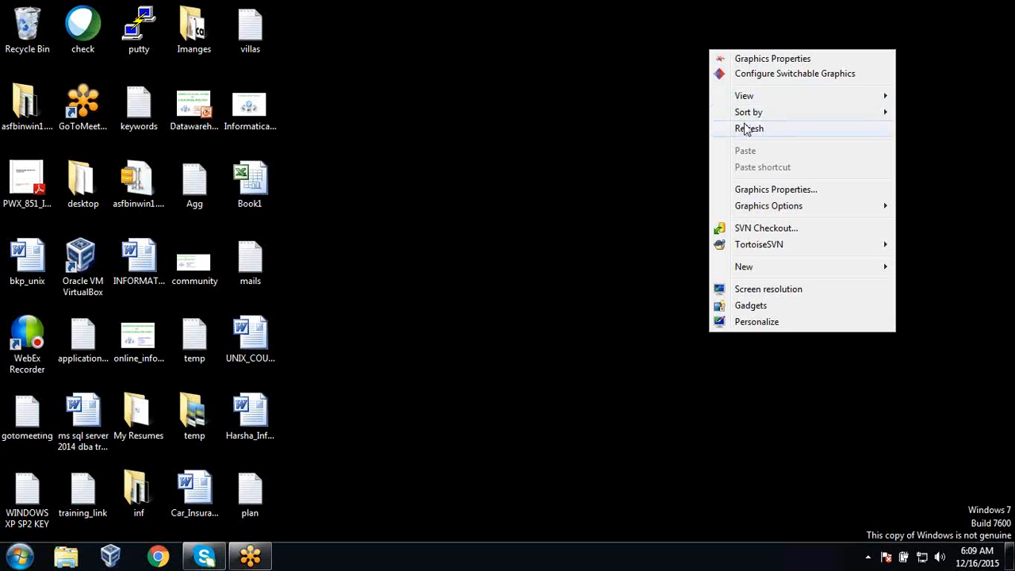
Launch VirtualBox and boot the INFORMATICA virtual machine to the Windows XP welcome screen.
left_click(747, 129)
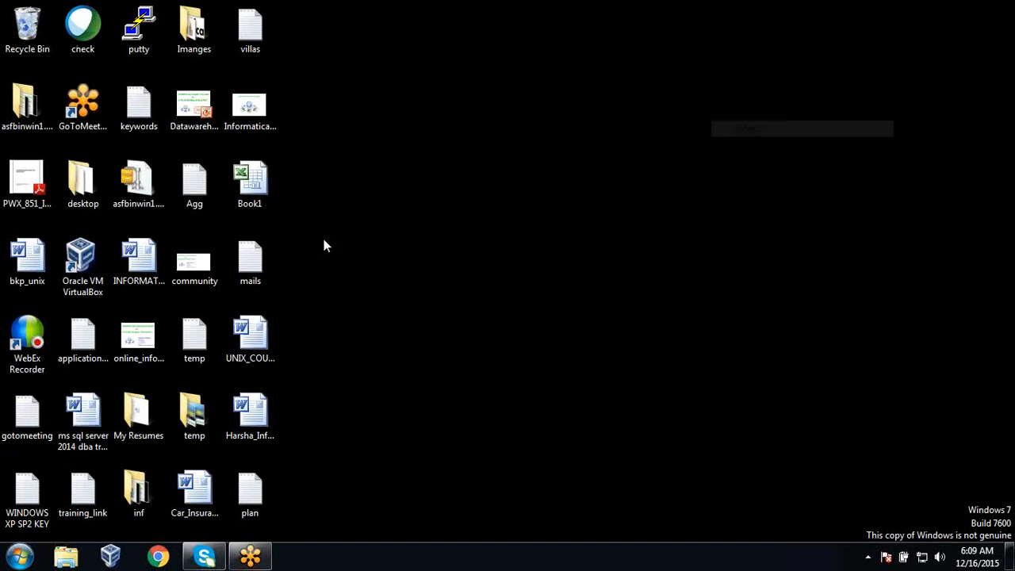
double_click(79, 261)
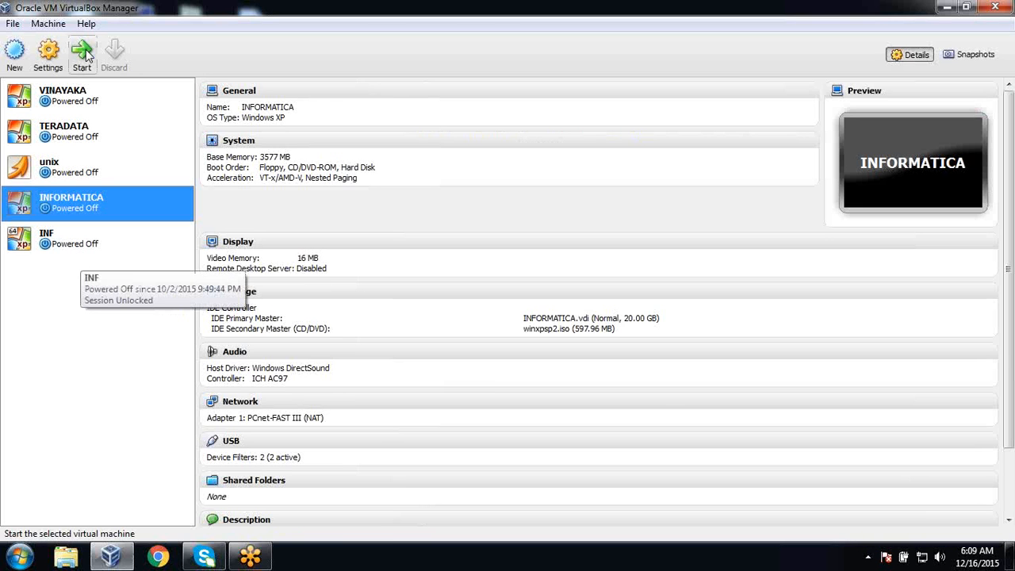
left_click(84, 54)
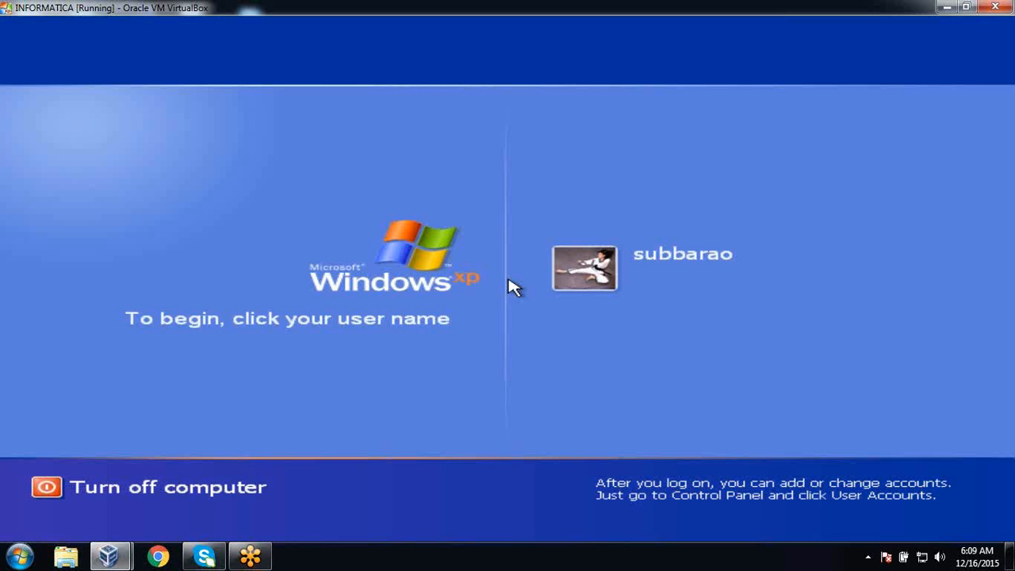
Log in to Windows XP, refresh the desktop three times, and show the Start menu.
left_click(678, 262)
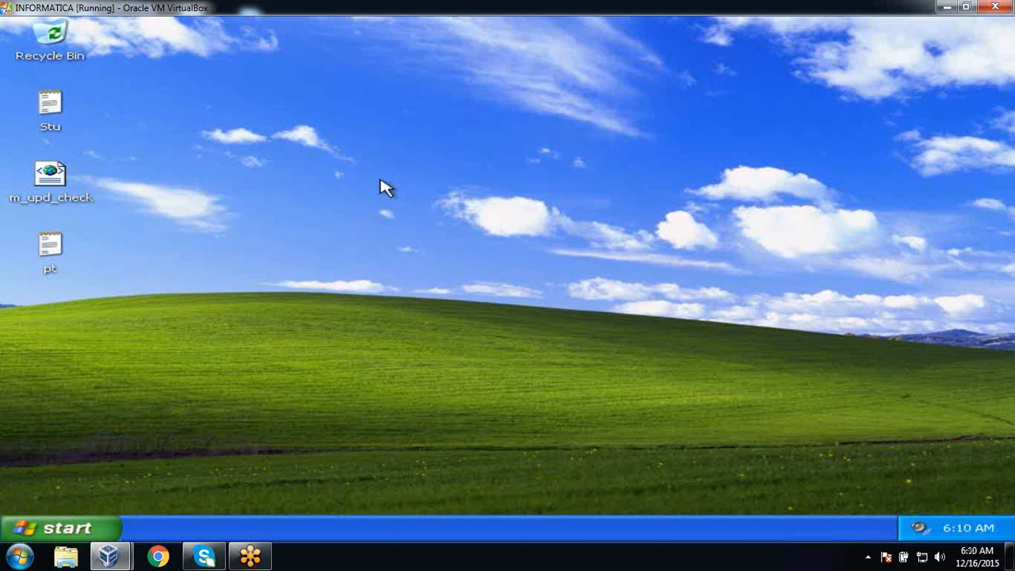
right_click(271, 134)
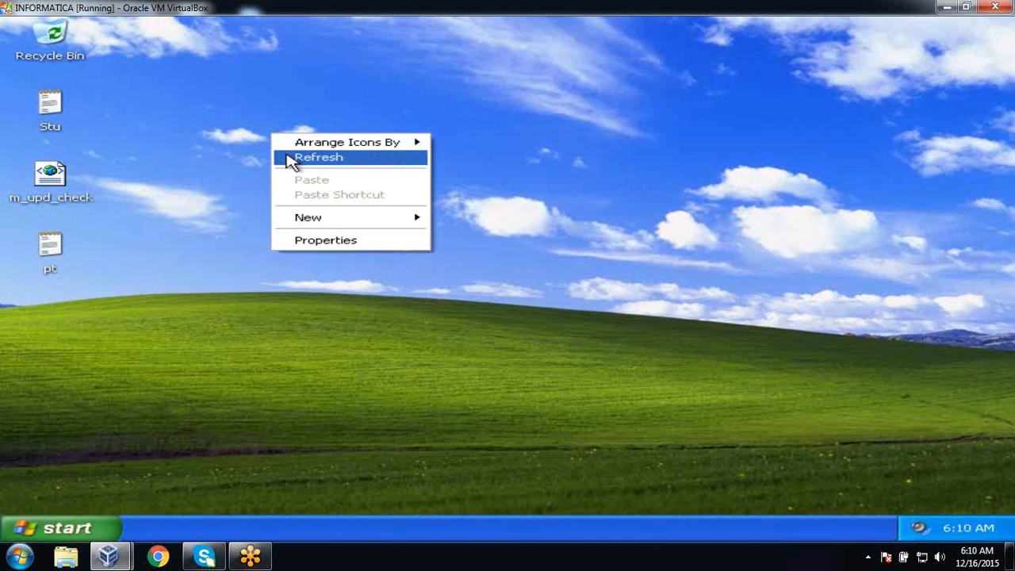
left_click(290, 157)
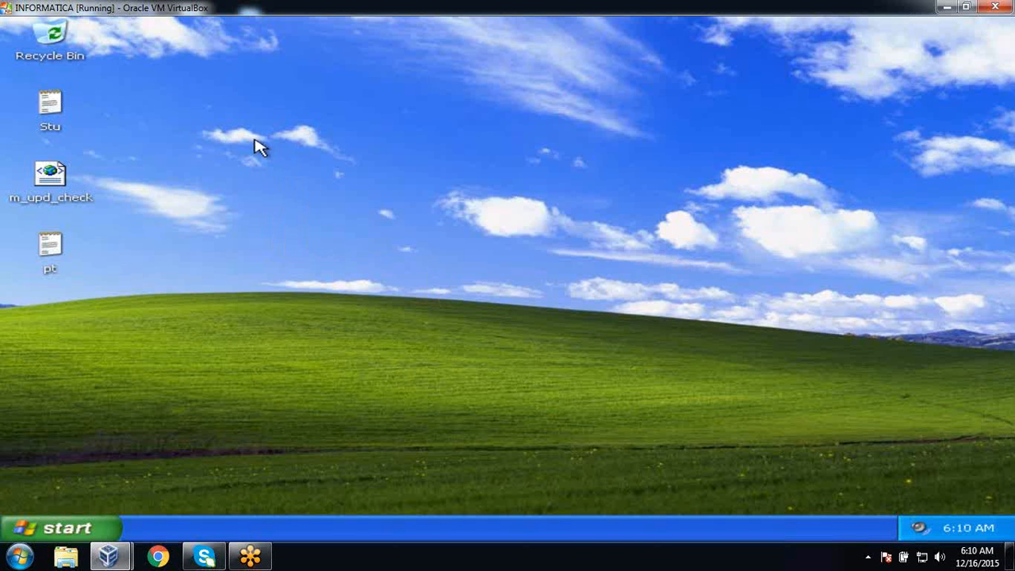
right_click(255, 143)
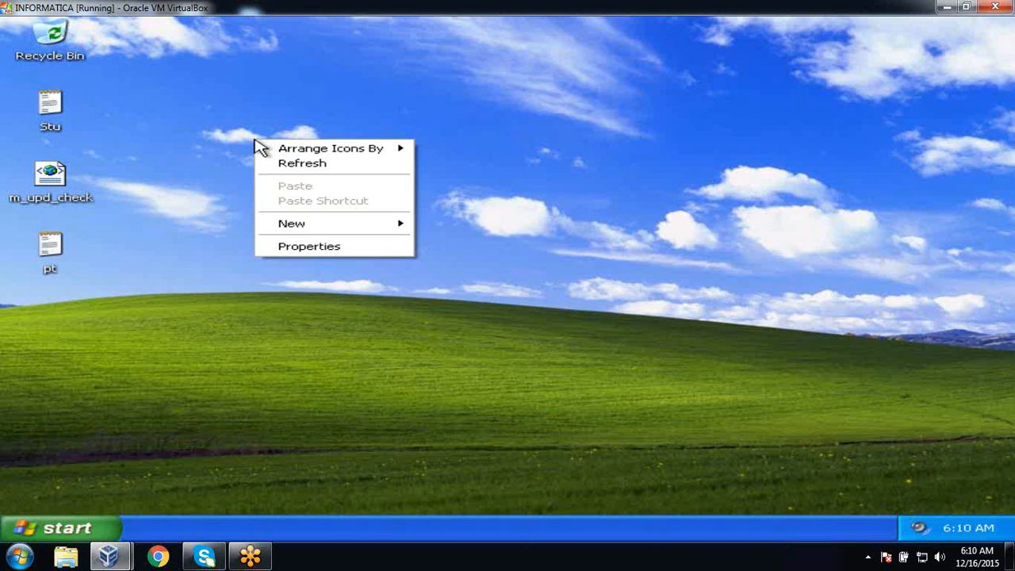
left_click(282, 168)
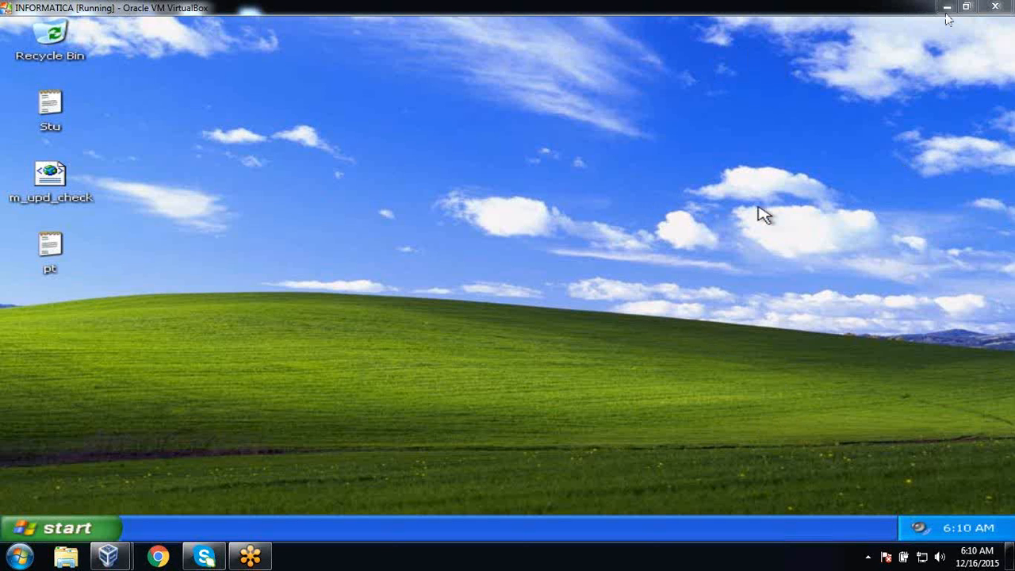
right_click(500, 100)
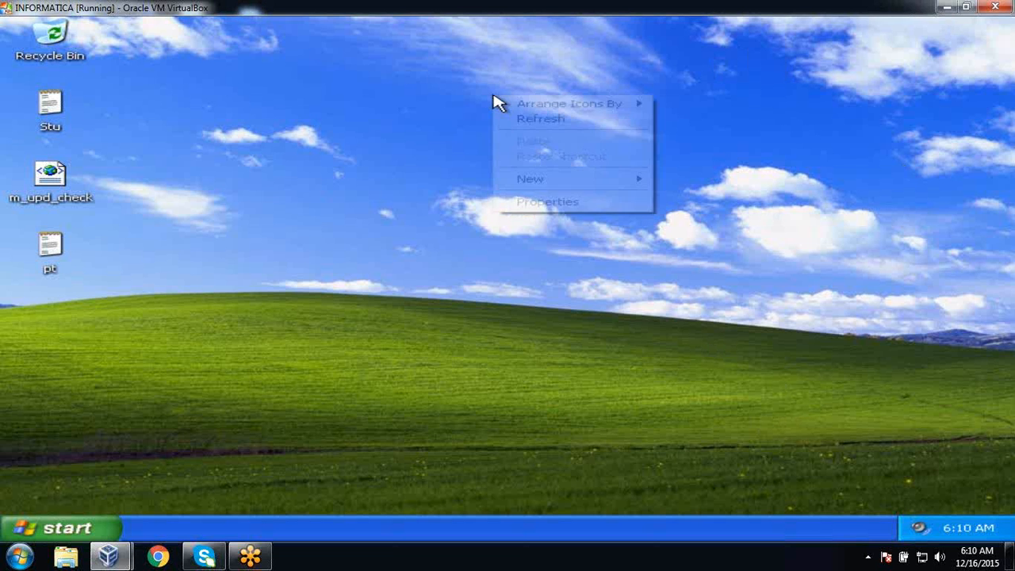
left_click(527, 118)
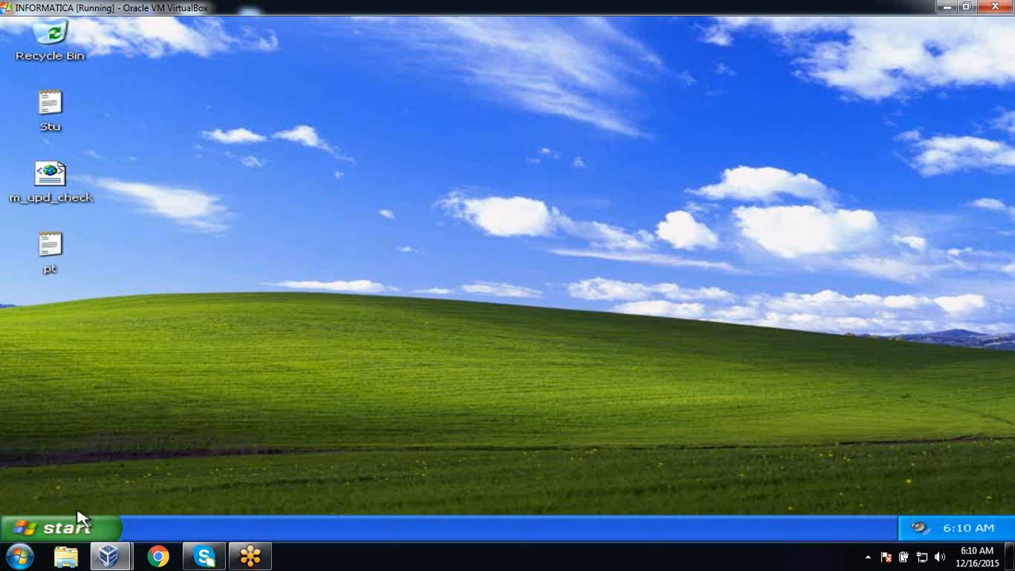
left_click(82, 528)
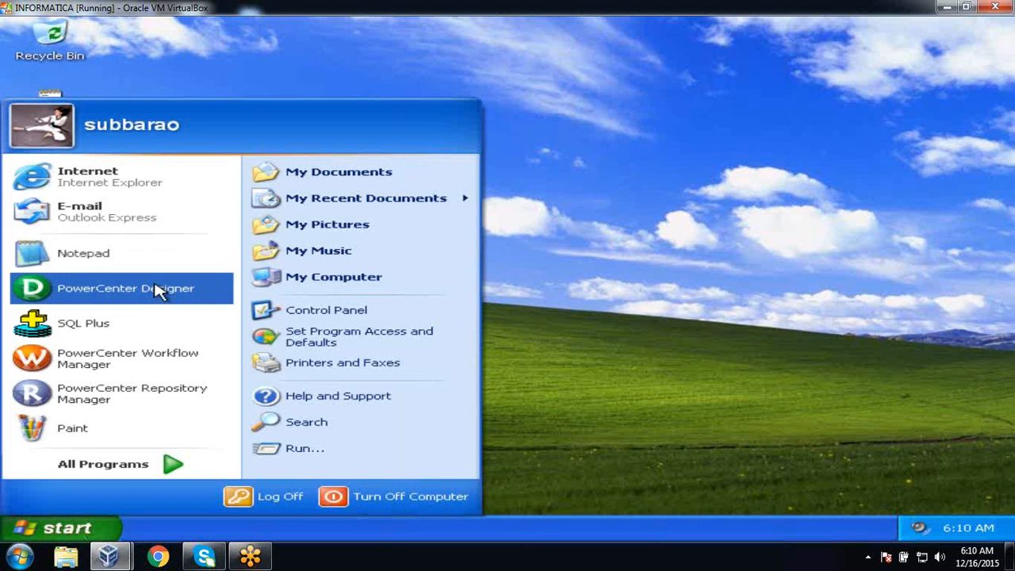
Launch SQL*Plus and log on as system with its password, which fails with ORA-01033.
left_click(155, 337)
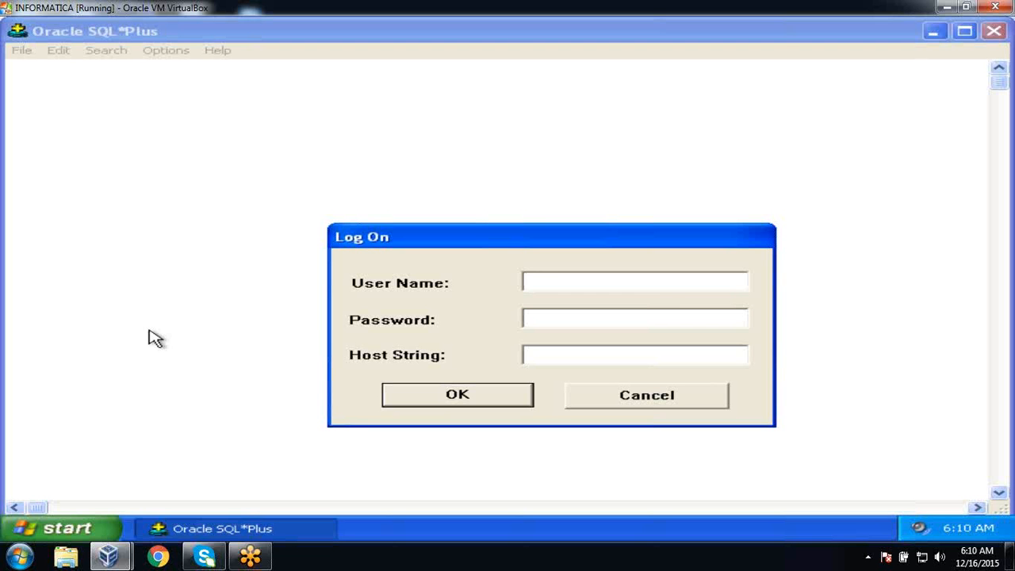
key("Return")
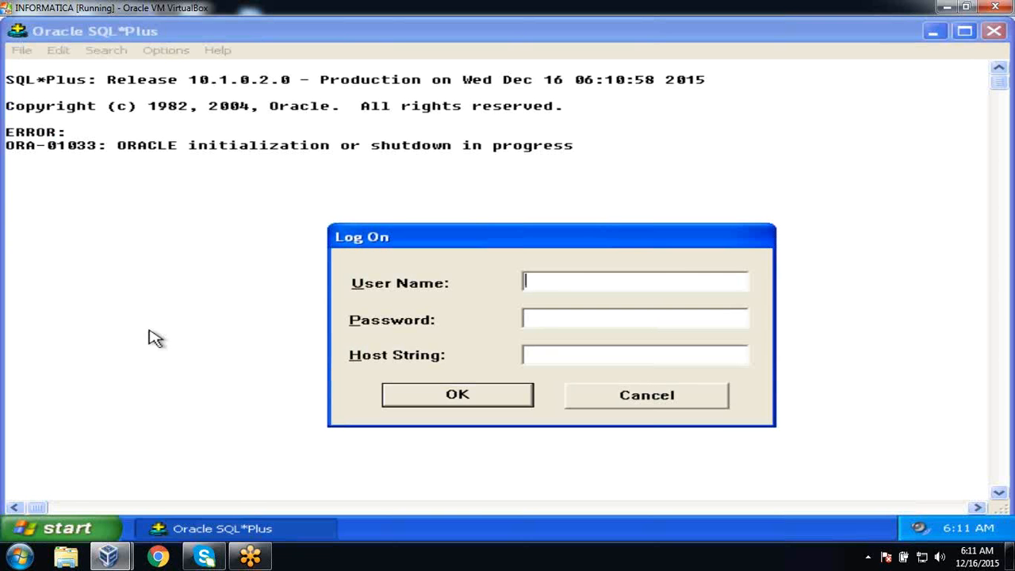
Open My Computer from the Start menu.
left_click(76, 531)
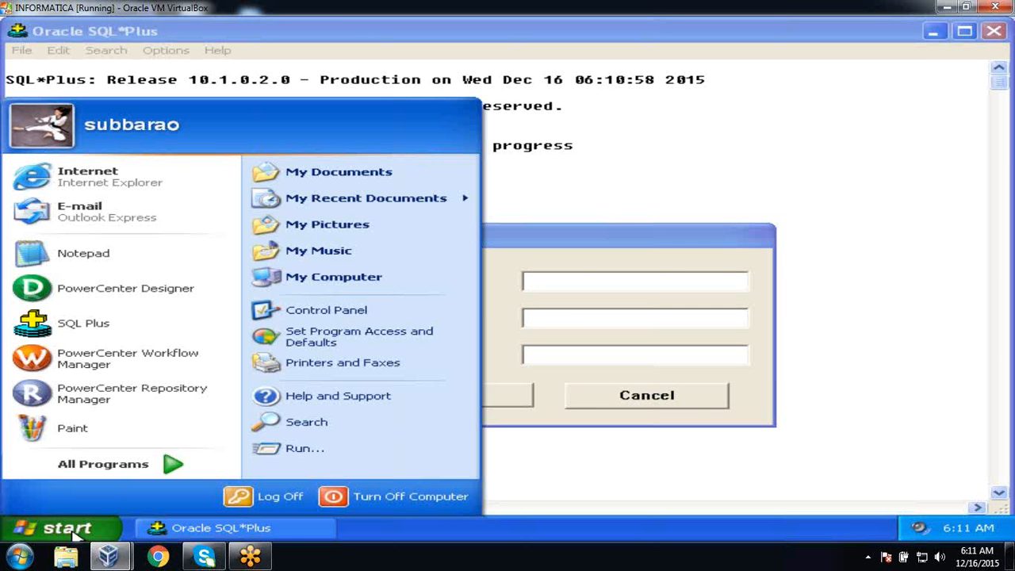
right_click(311, 285)
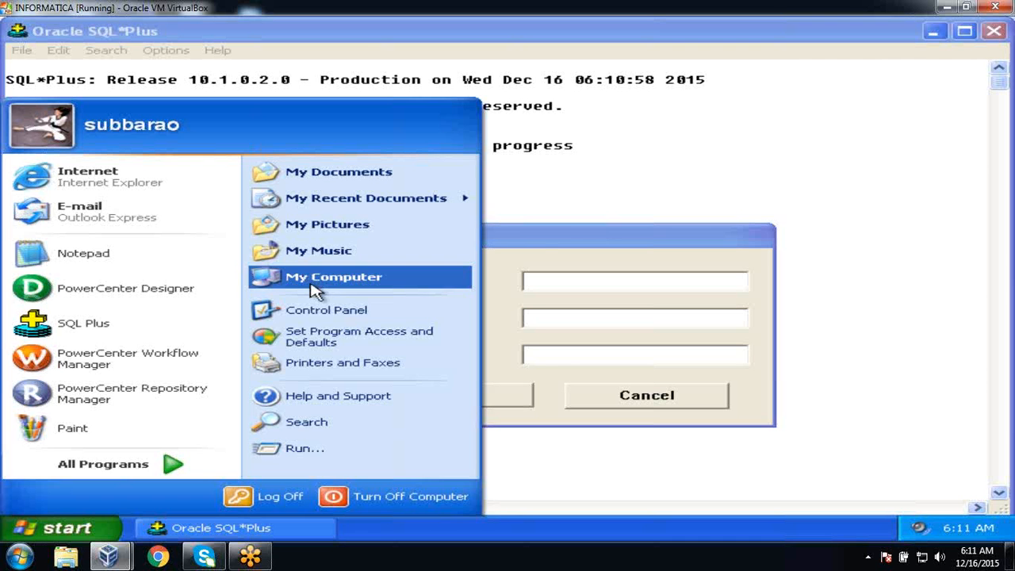
left_click(311, 284)
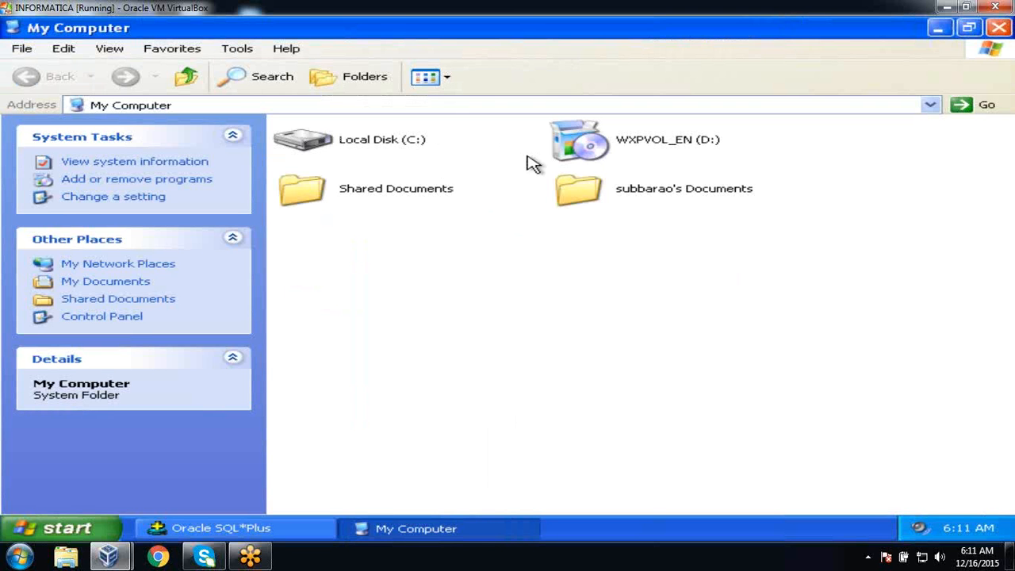
Browse to C:\flatfiles\xml to view the emp, emp_info and emp_sal files, then return to SQL*Plus.
double_click(400, 140)
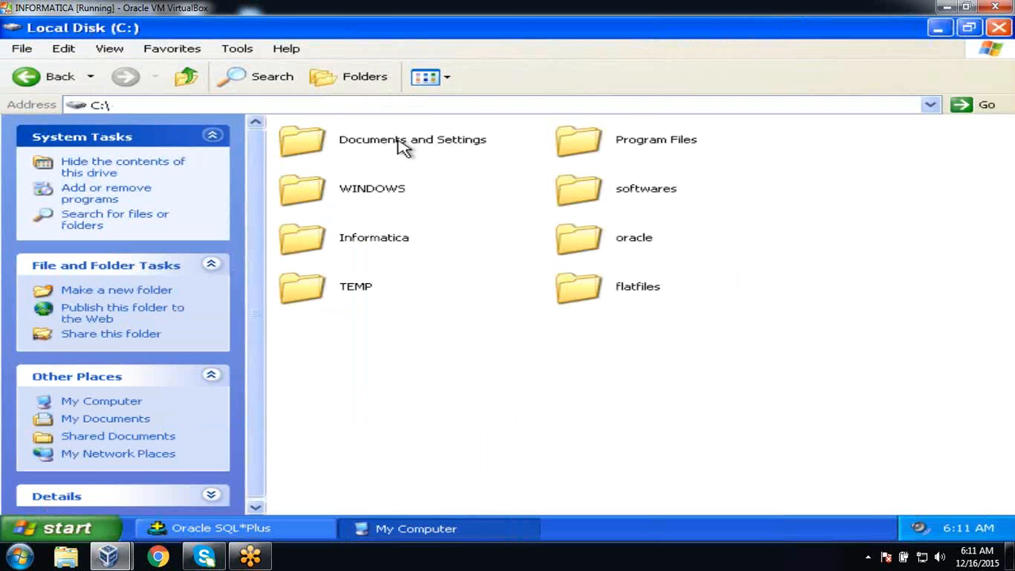
double_click(597, 290)
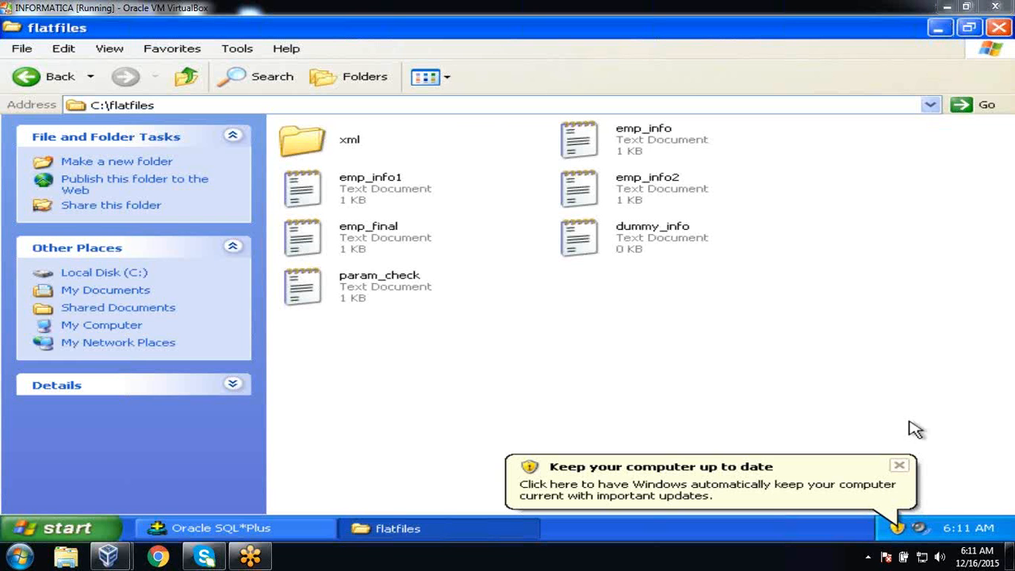
left_click(899, 465)
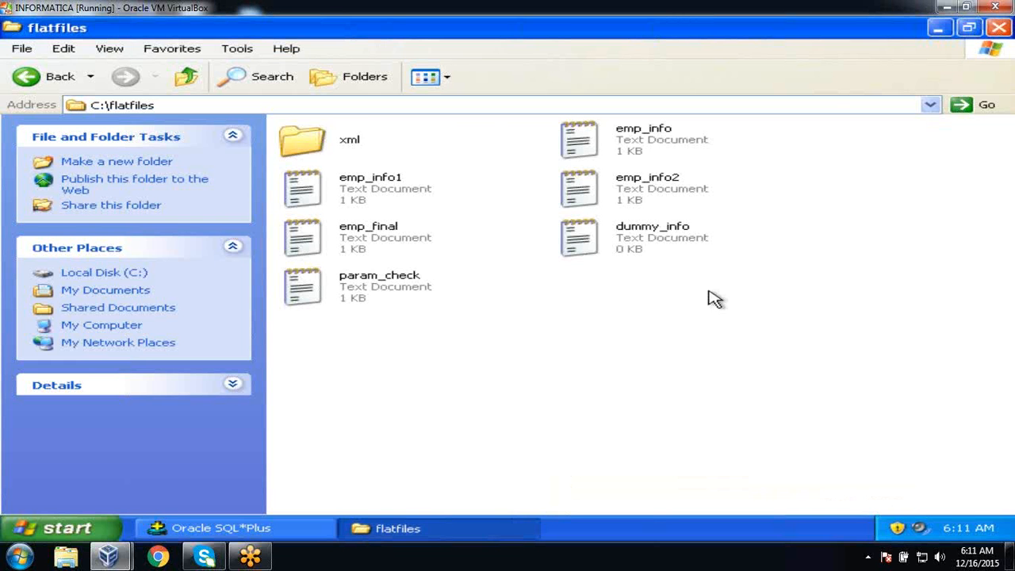
double_click(356, 151)
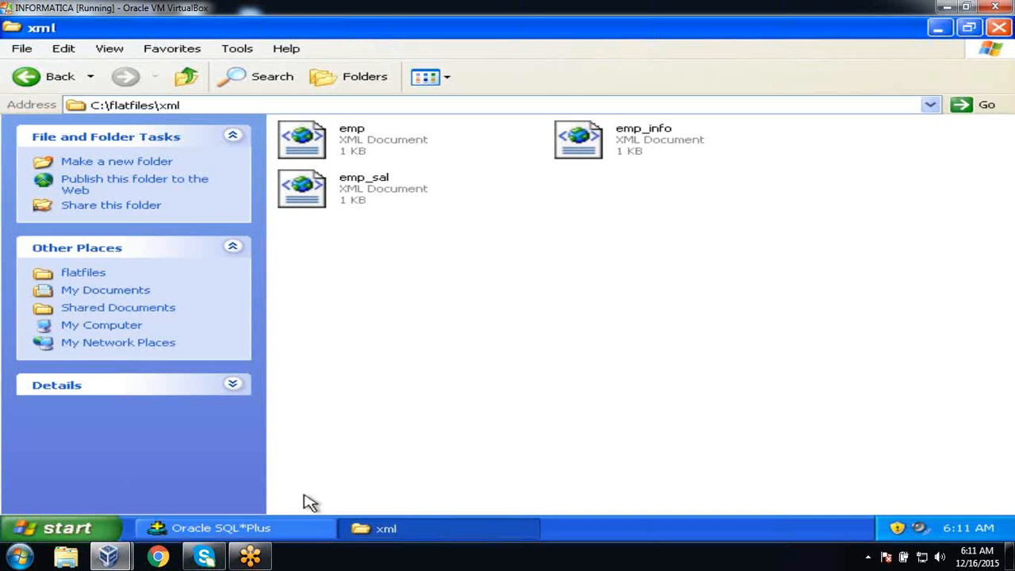
left_click(297, 528)
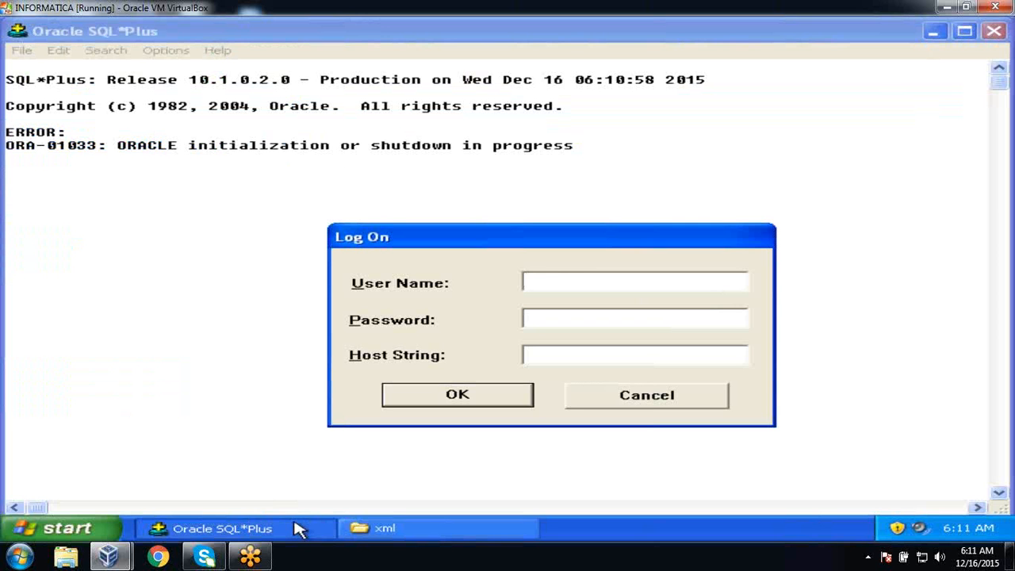
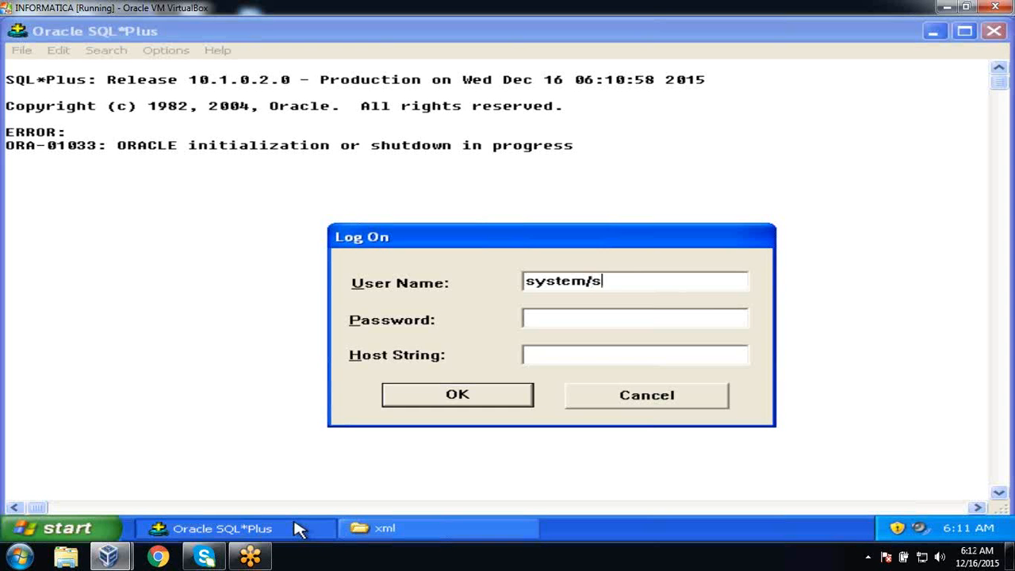
key("Return")
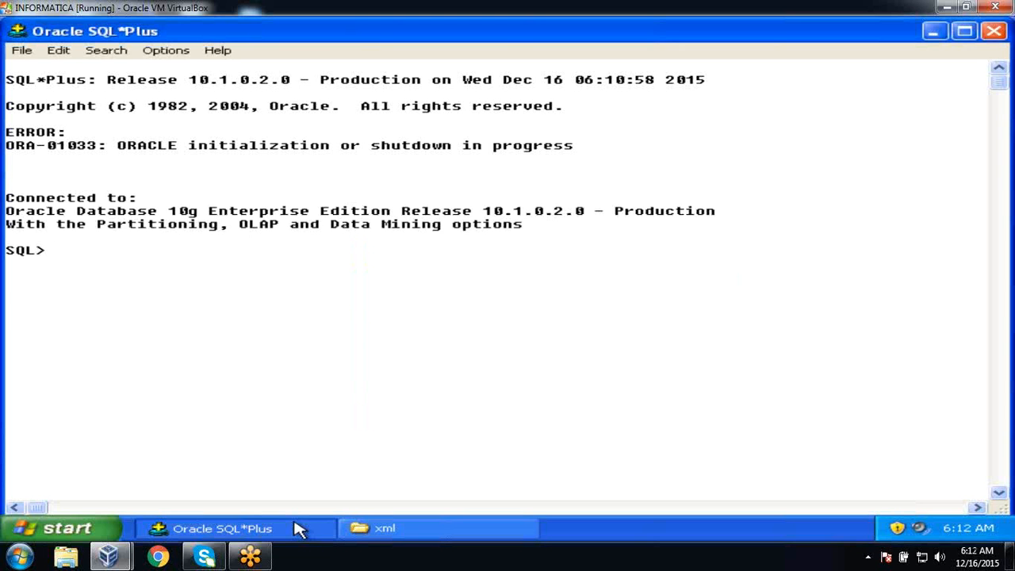
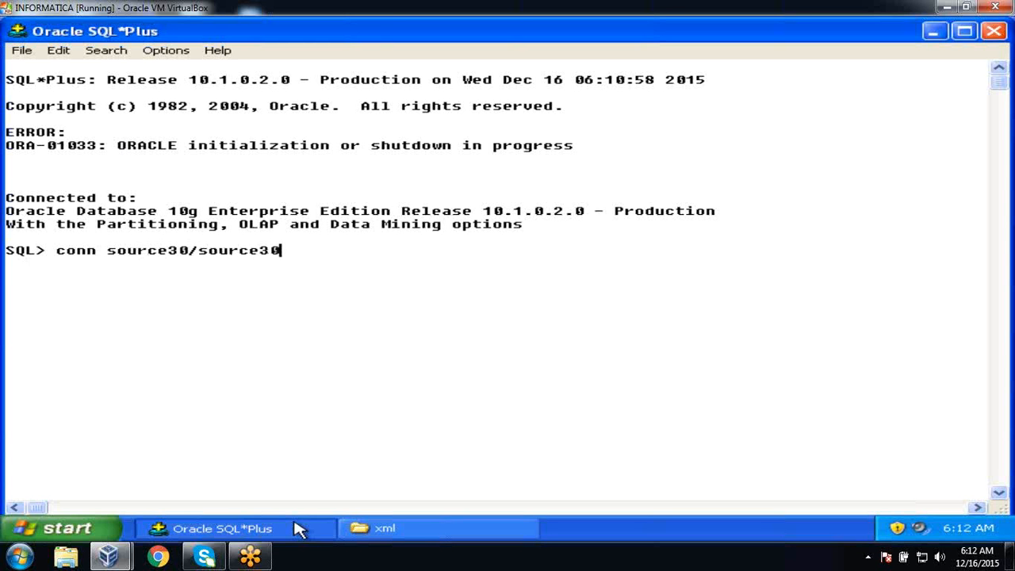
key("Return")
List the schema's tables and the employee table's 5 rows, then bring the xml folder forward.
type("sele")
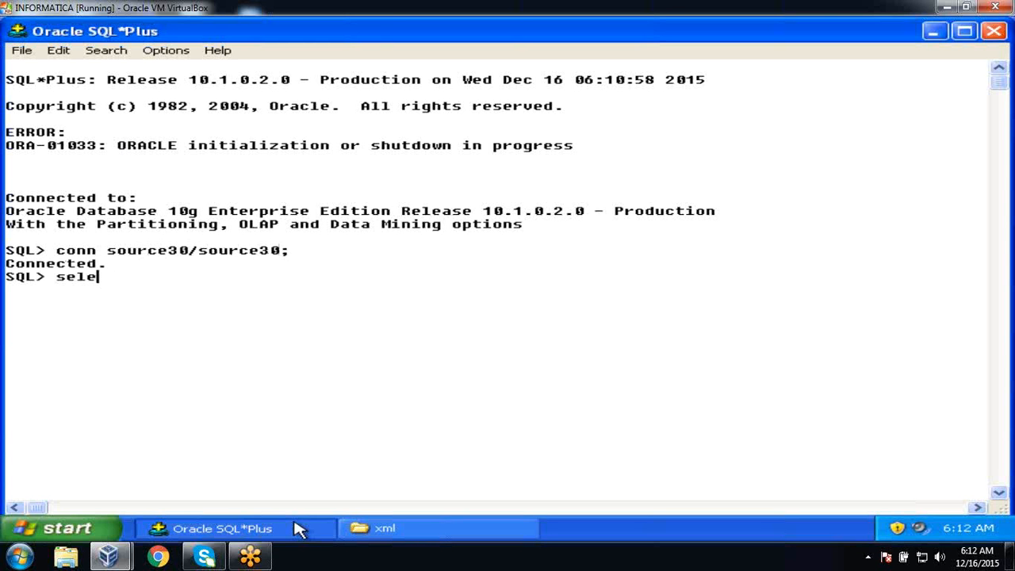
type("ct *from tab;")
key("Return")
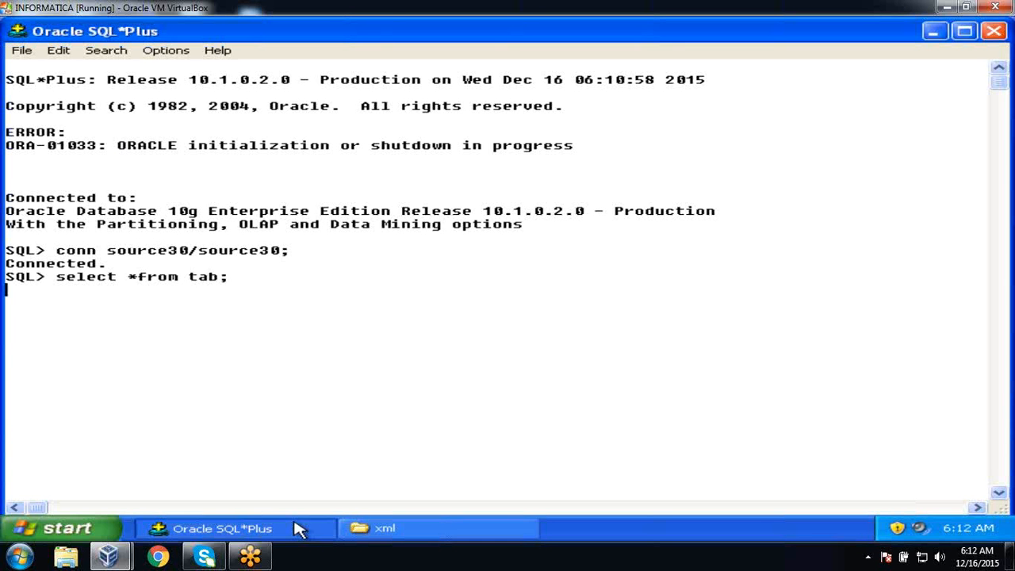
type("selec")
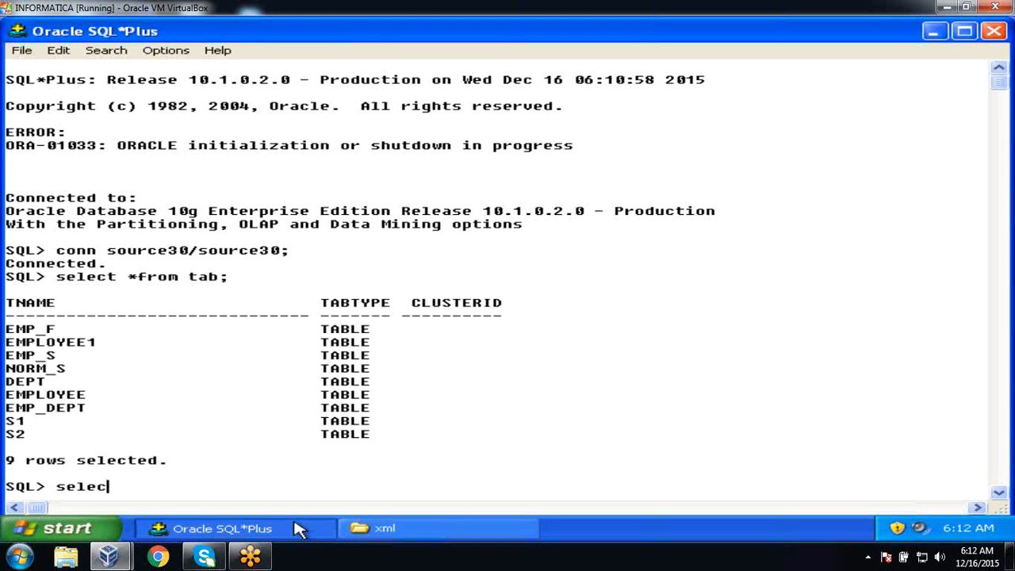
type("t *from employee;")
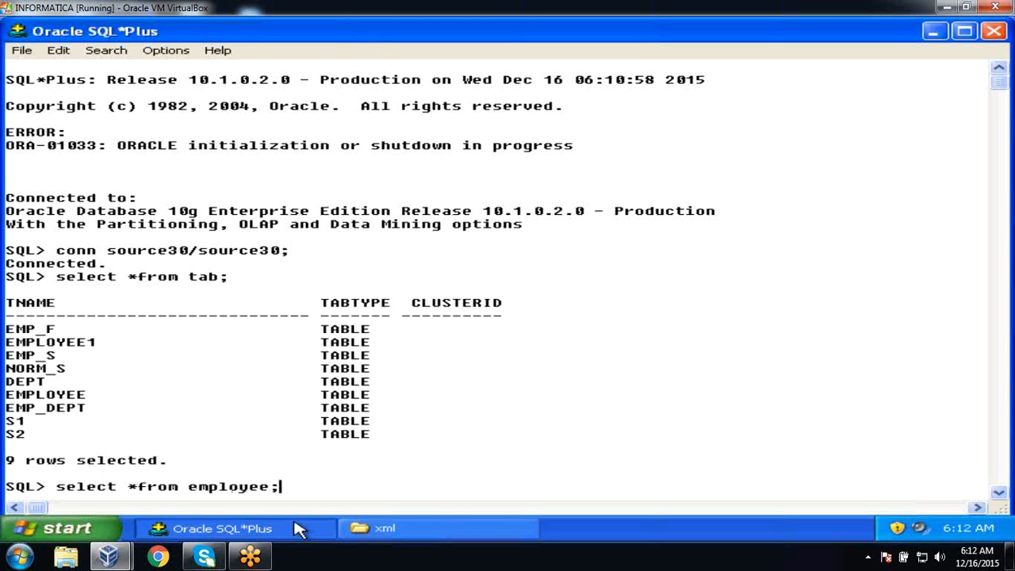
key("Return")
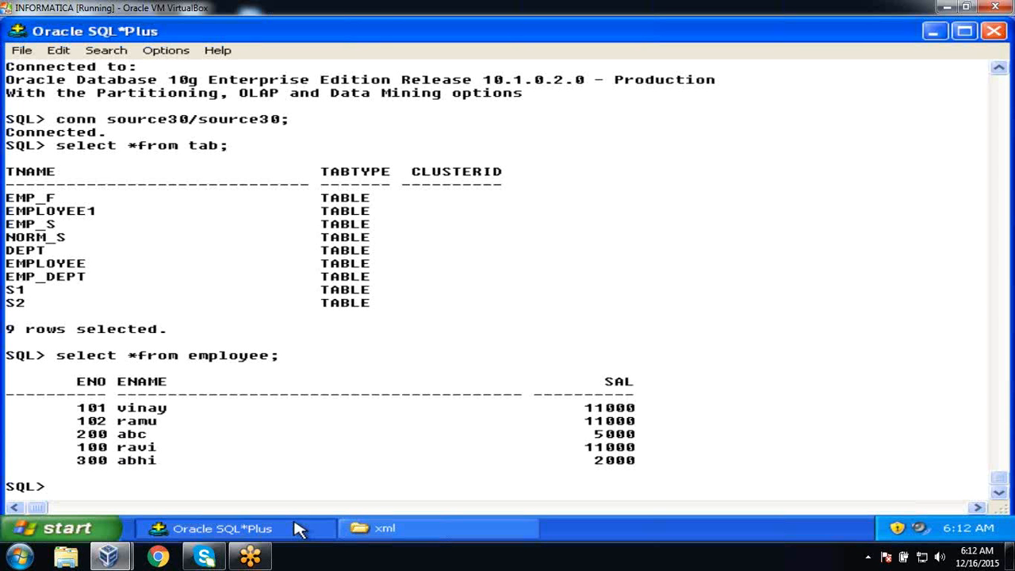
left_click(374, 531)
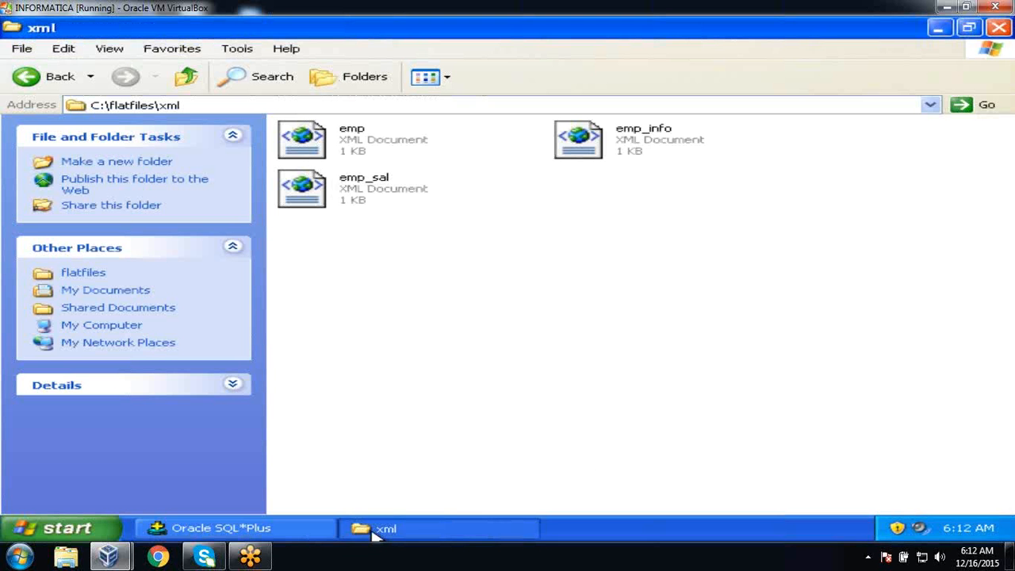
double_click(390, 146)
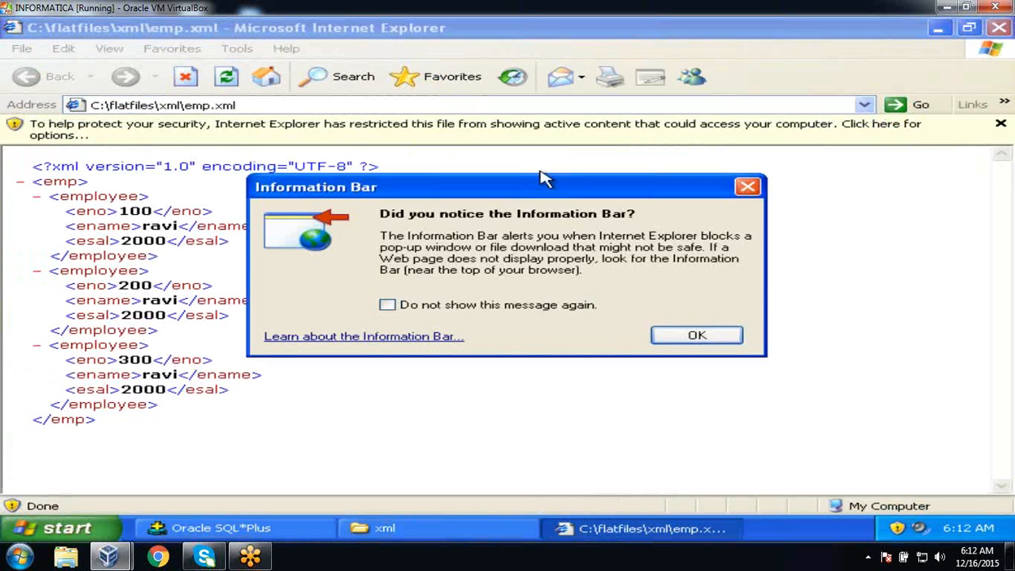
left_click(747, 188)
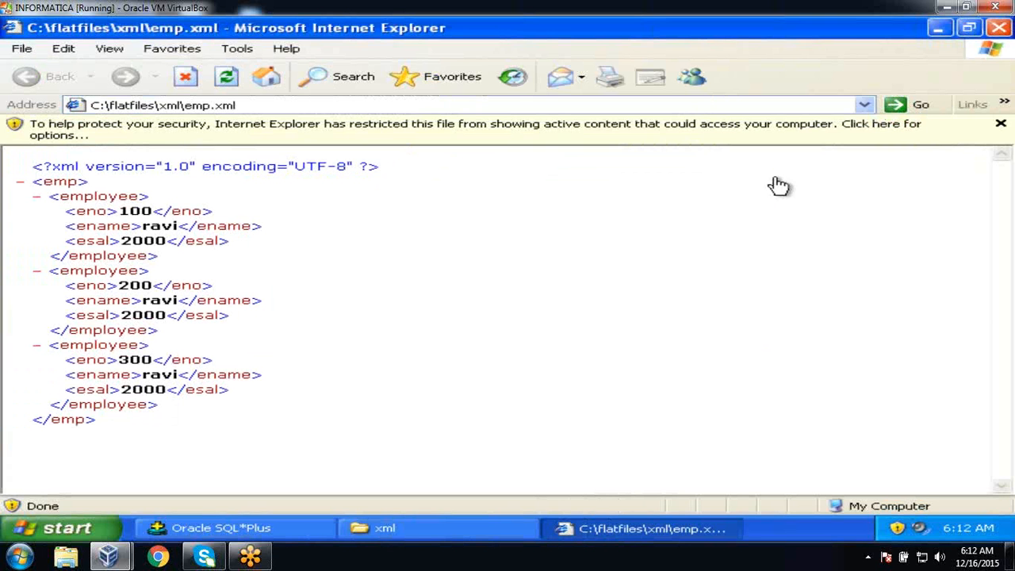
left_click(1001, 127)
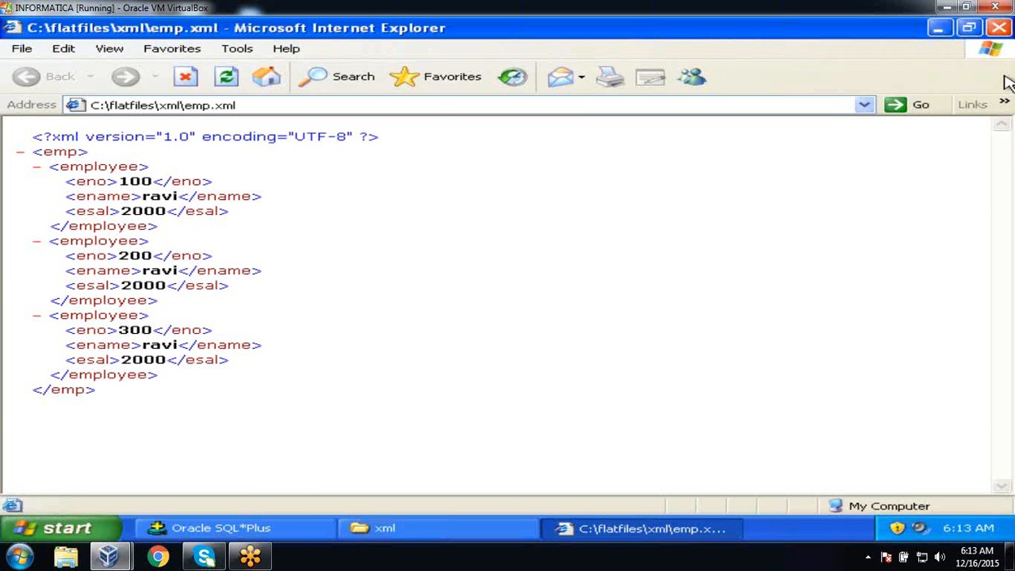
left_click(999, 29)
left_click(693, 226)
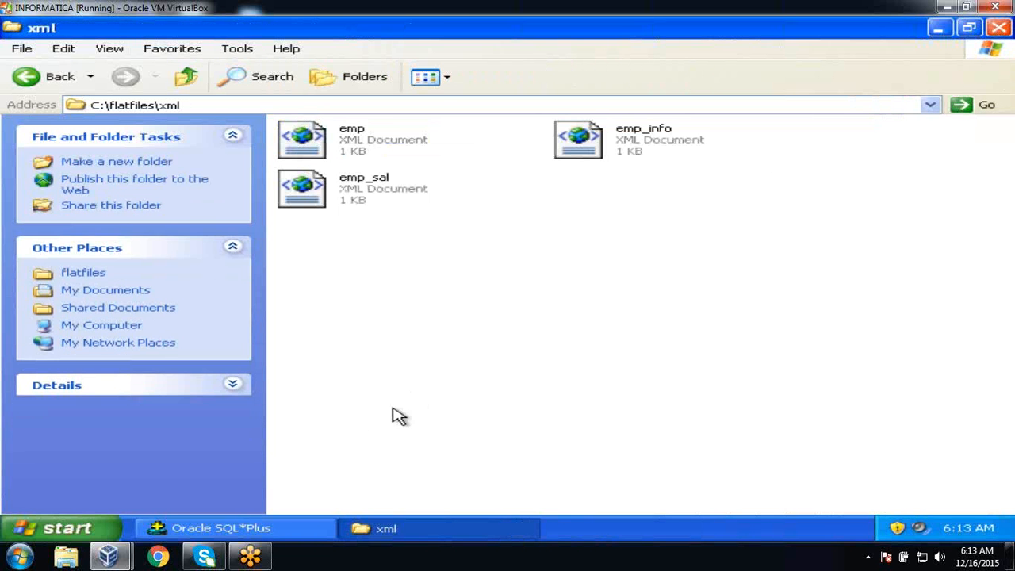
Run services.msc, confirm Informatica Services 8.6.0 is Started, and close the Services console.
left_click(220, 526)
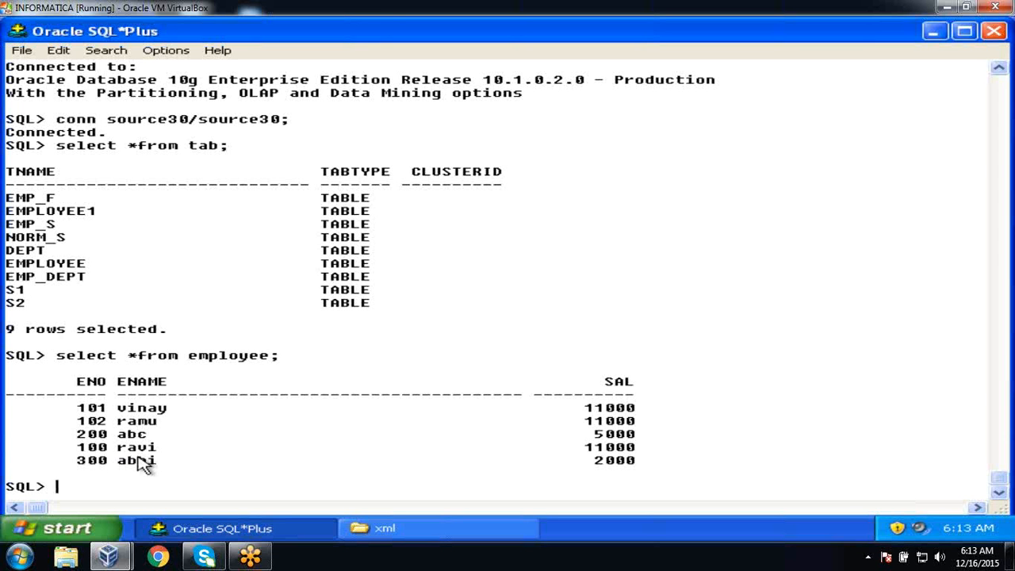
left_click(76, 533)
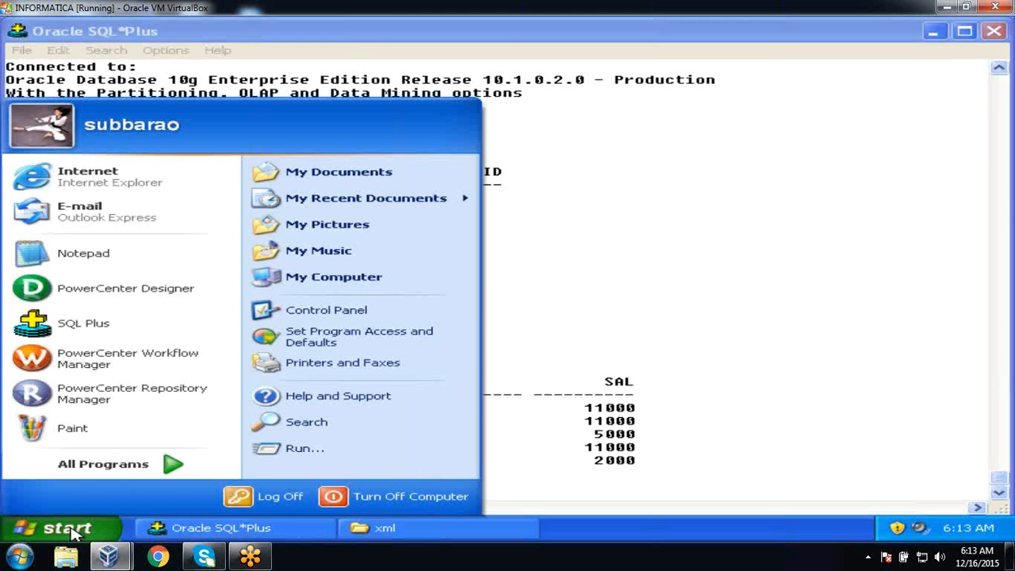
left_click(334, 455)
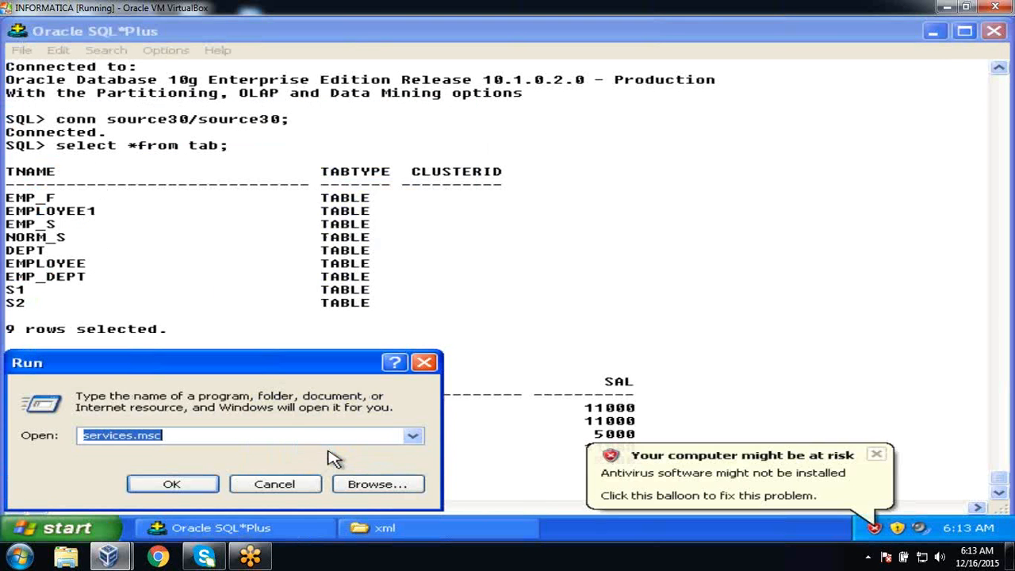
left_click(172, 484)
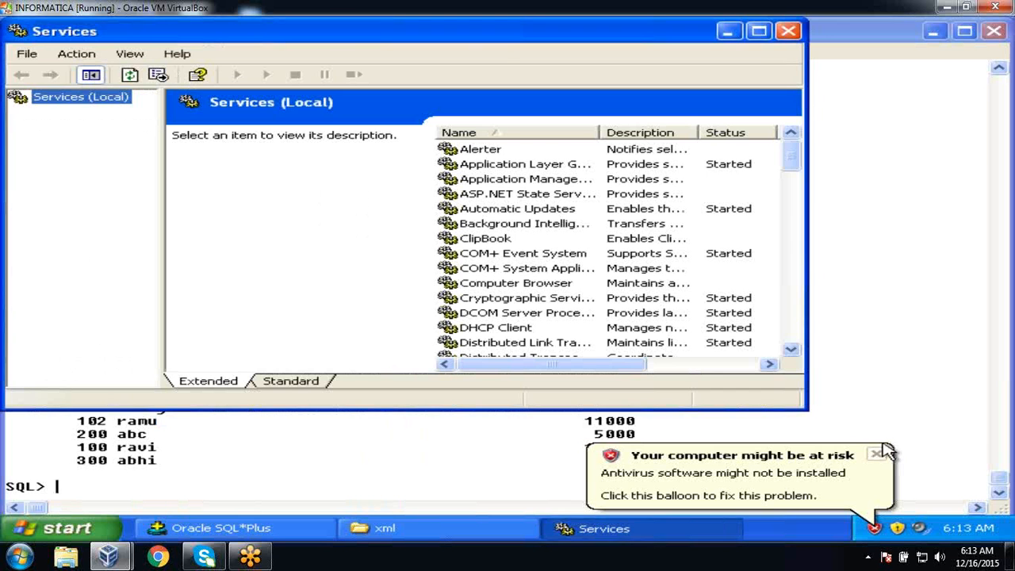
left_click(876, 454)
left_click(494, 256)
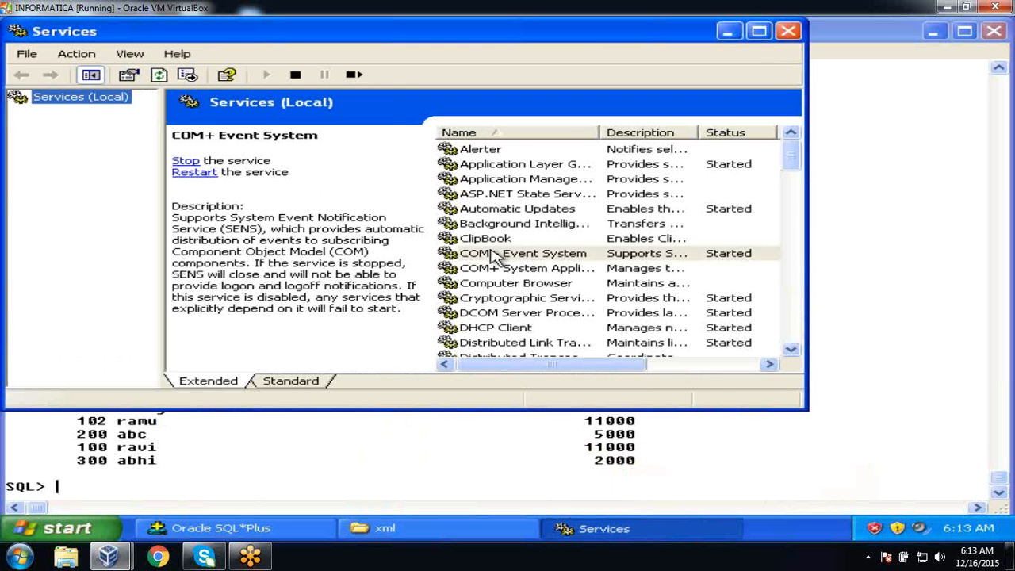
type("in")
key("Down")
key("Down")
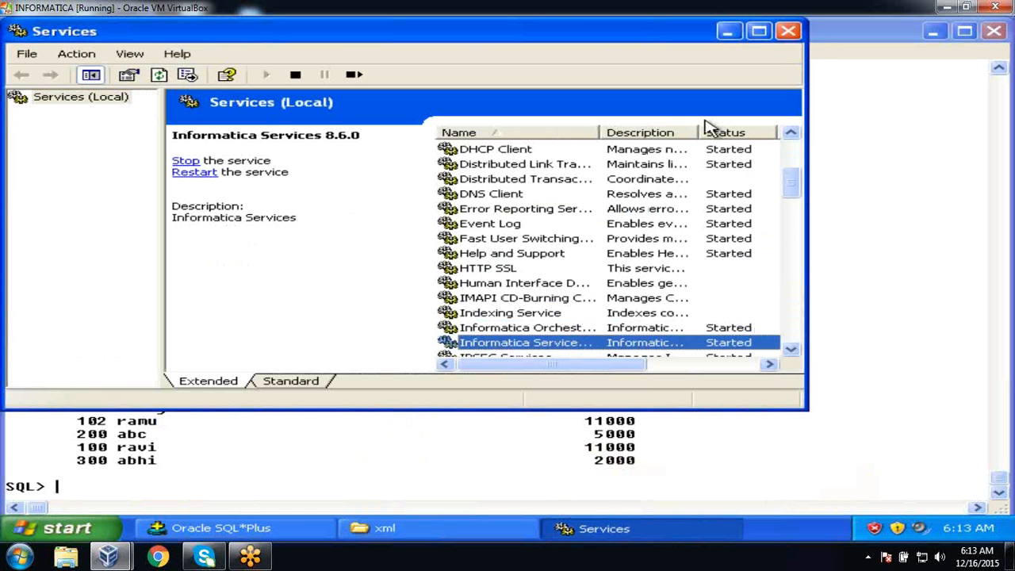
left_click(789, 32)
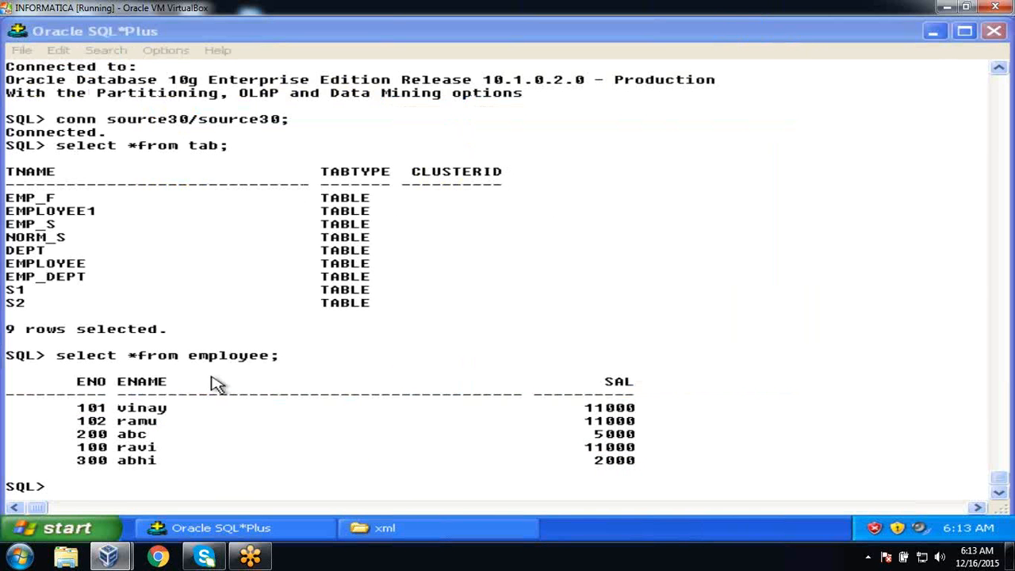
Navigate the Start menu to All Programs > Informatica PowerCenter 8.6.0 > Client.
left_click(204, 384)
left_click(67, 527)
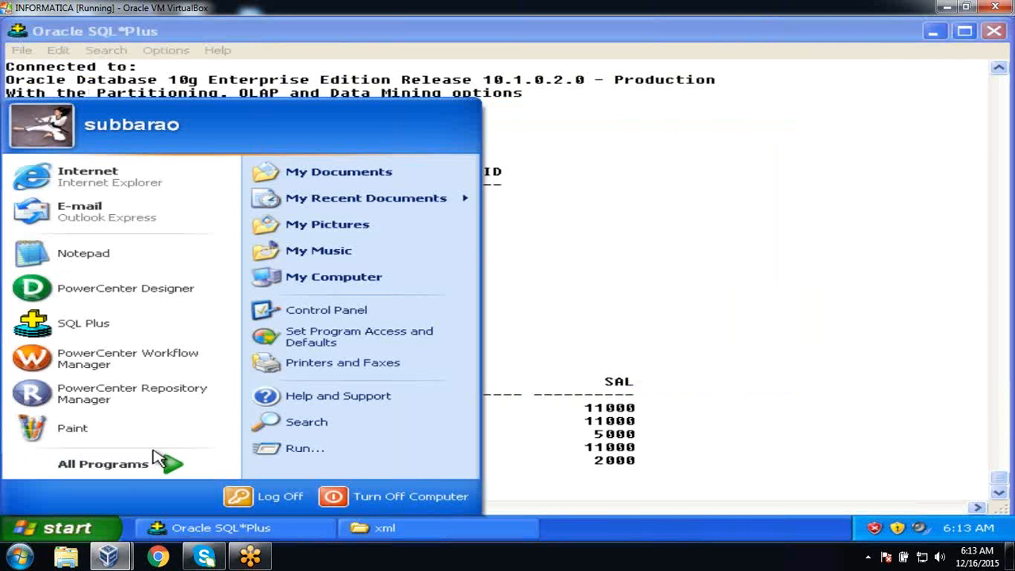
mouse_move(165, 463)
mouse_move(321, 456)
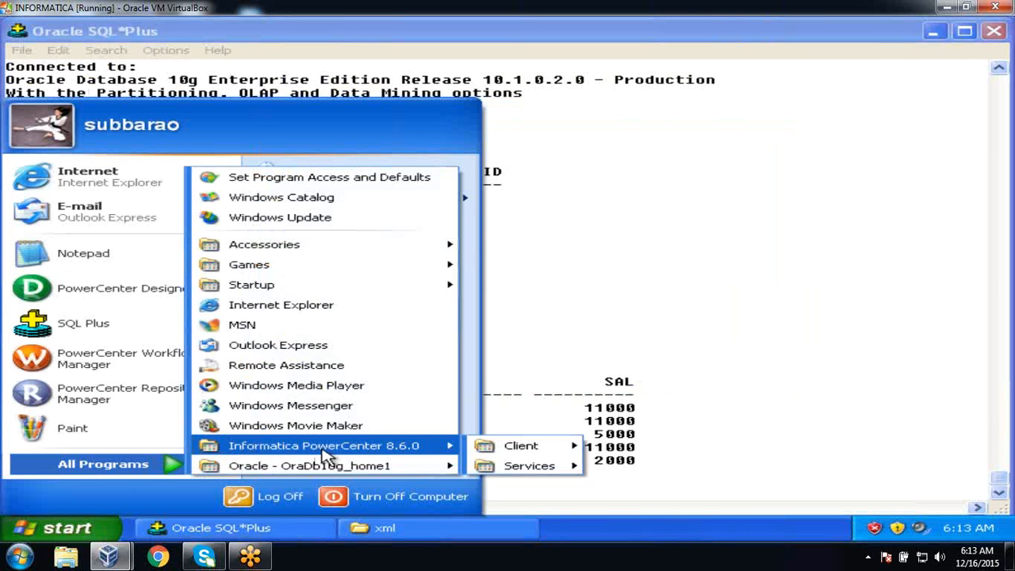
mouse_move(487, 449)
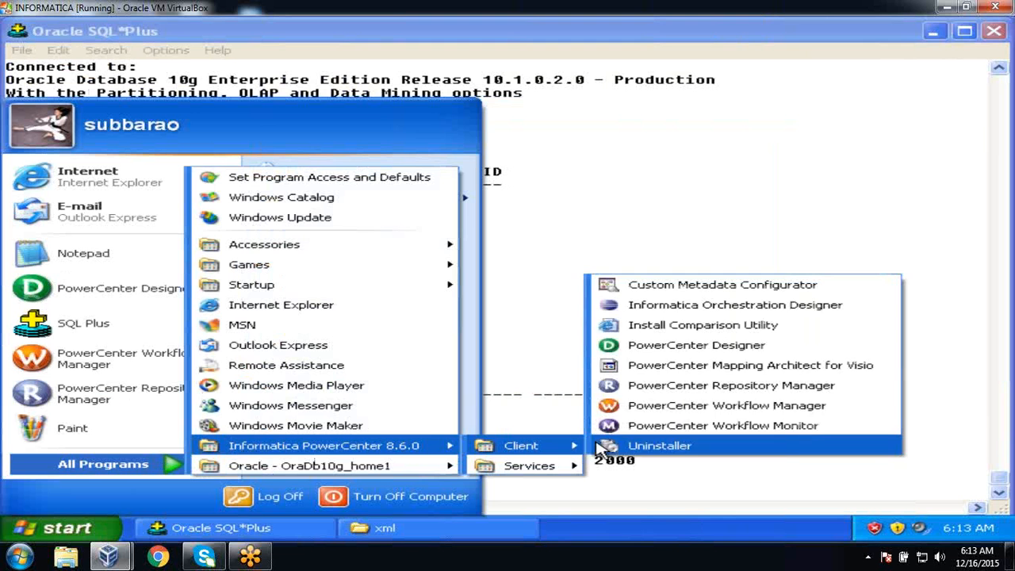
Launch PowerCenter Designer from the Client submenu and bring it to the front.
left_click(709, 348)
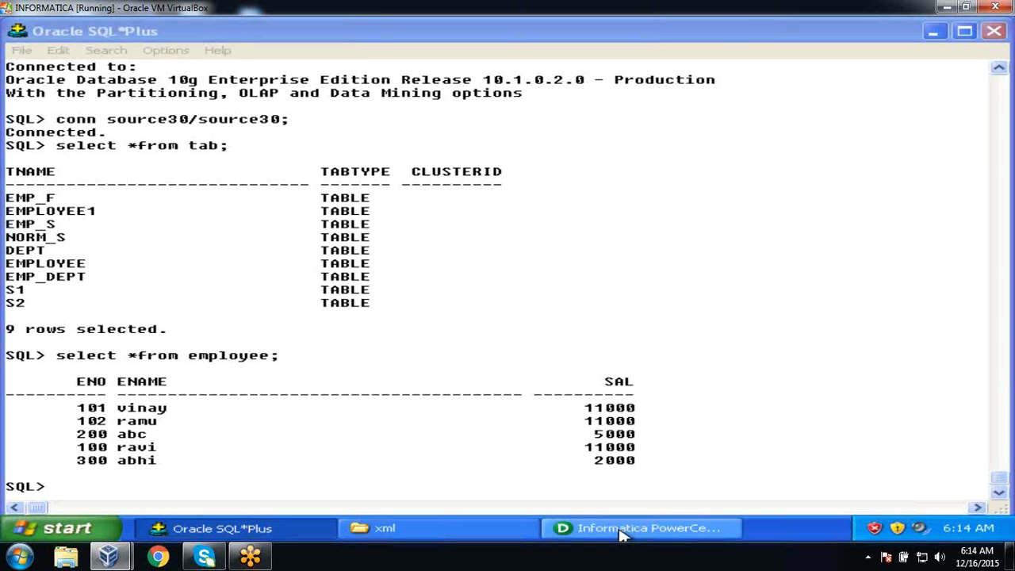
left_click(935, 32)
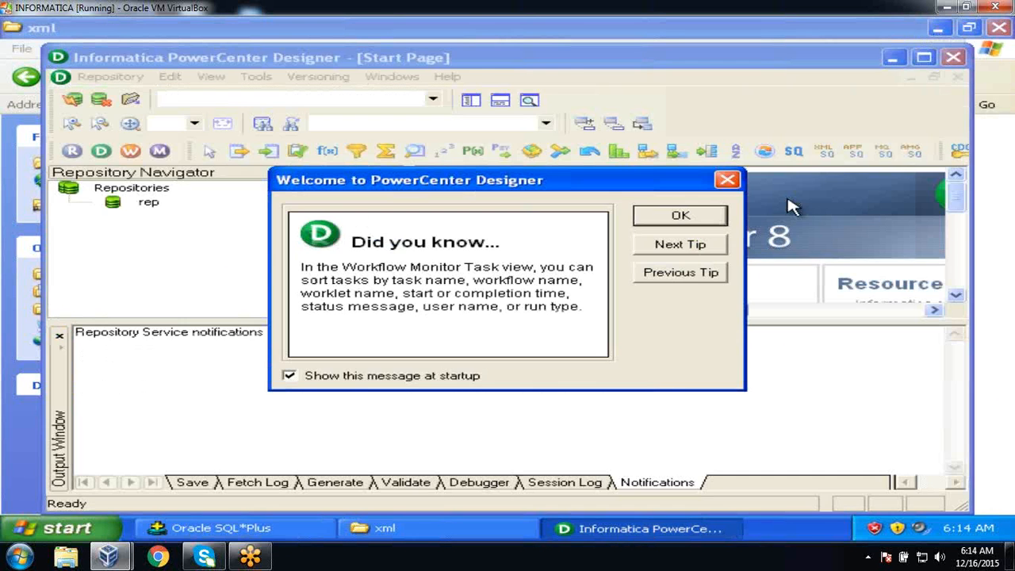
Dismiss the startup tip, maximize the Designer, and close the Output window.
left_click(678, 213)
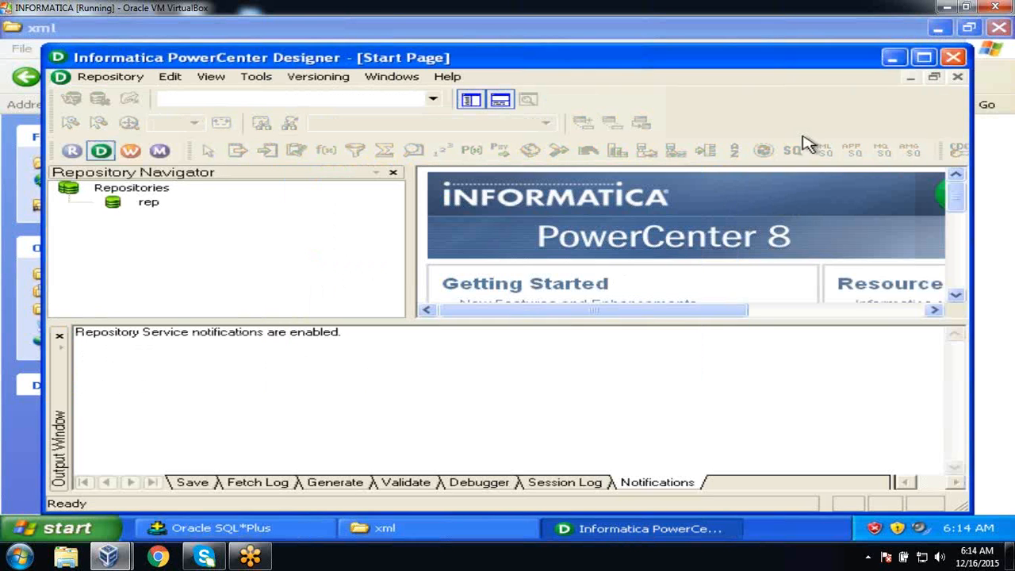
left_click(924, 57)
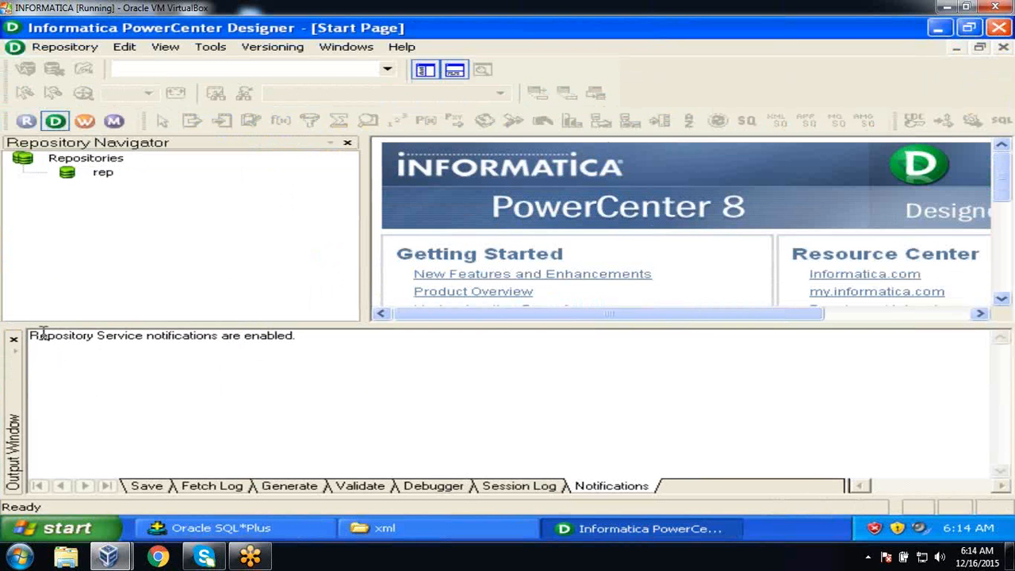
left_click(14, 340)
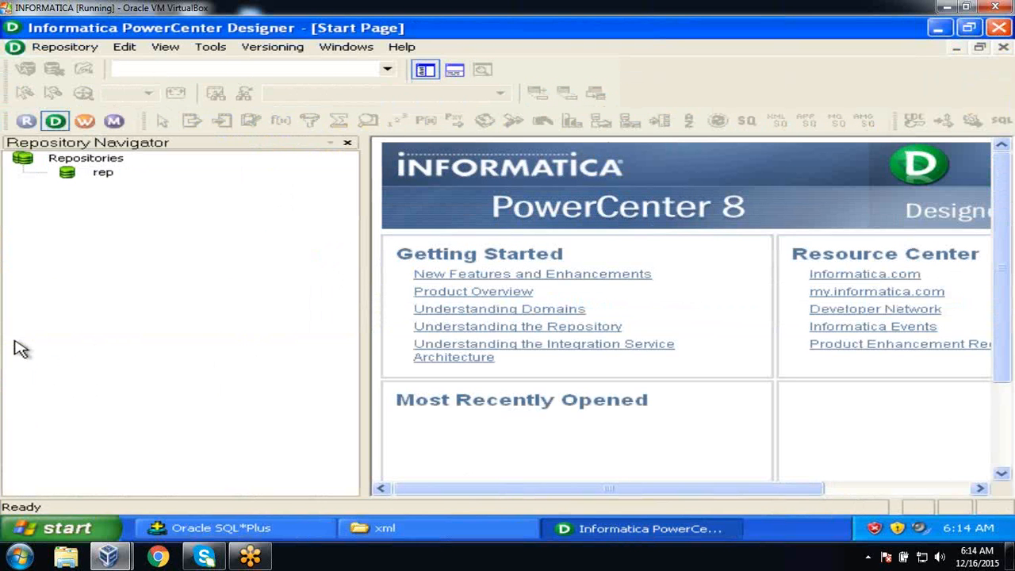
Connect to the rep repository with its password and open the Stu folder.
double_click(105, 175)
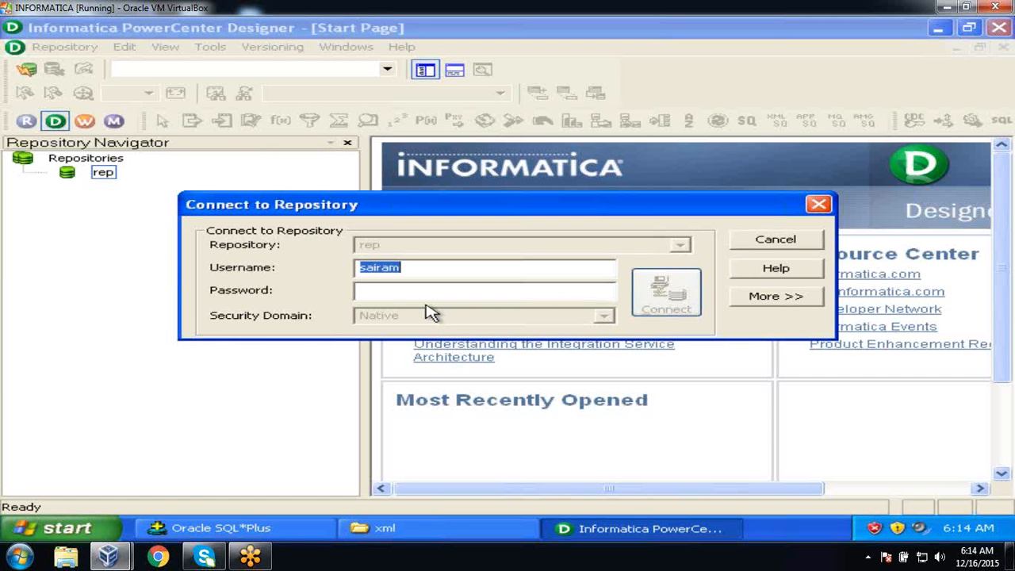
left_click(421, 293)
type("s")
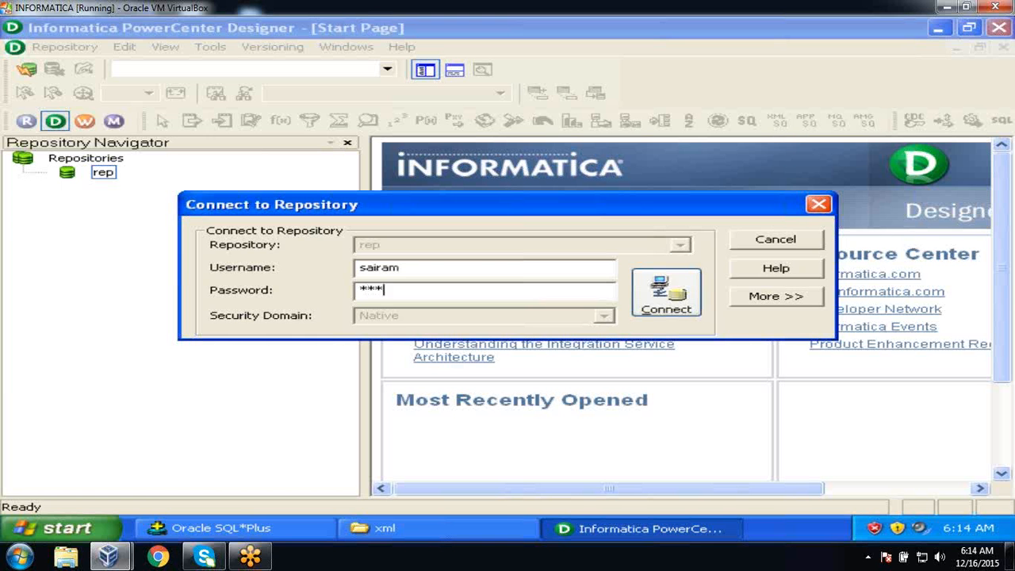
left_click(690, 299)
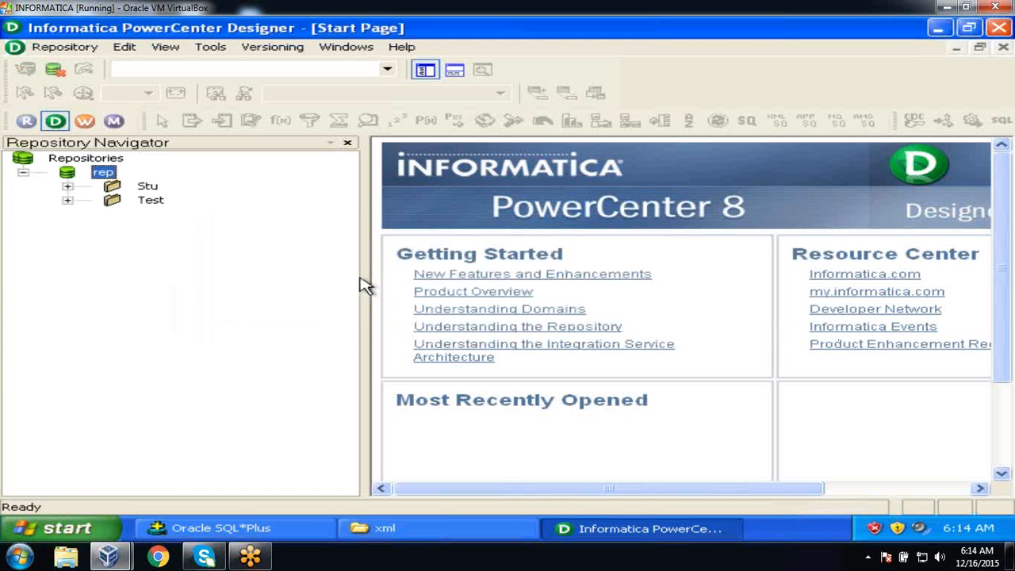
left_click_drag(367, 274, 246, 268)
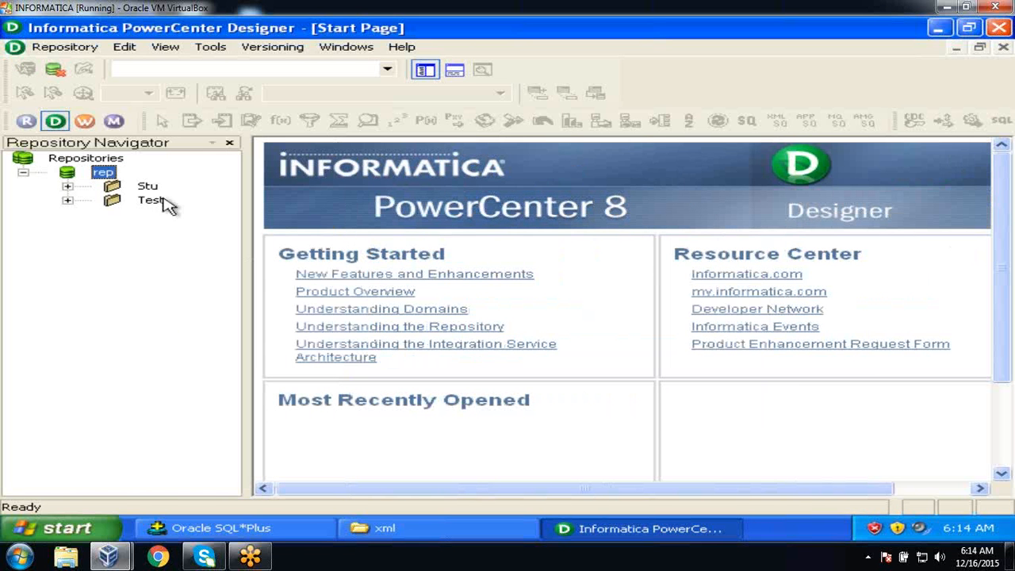
double_click(148, 185)
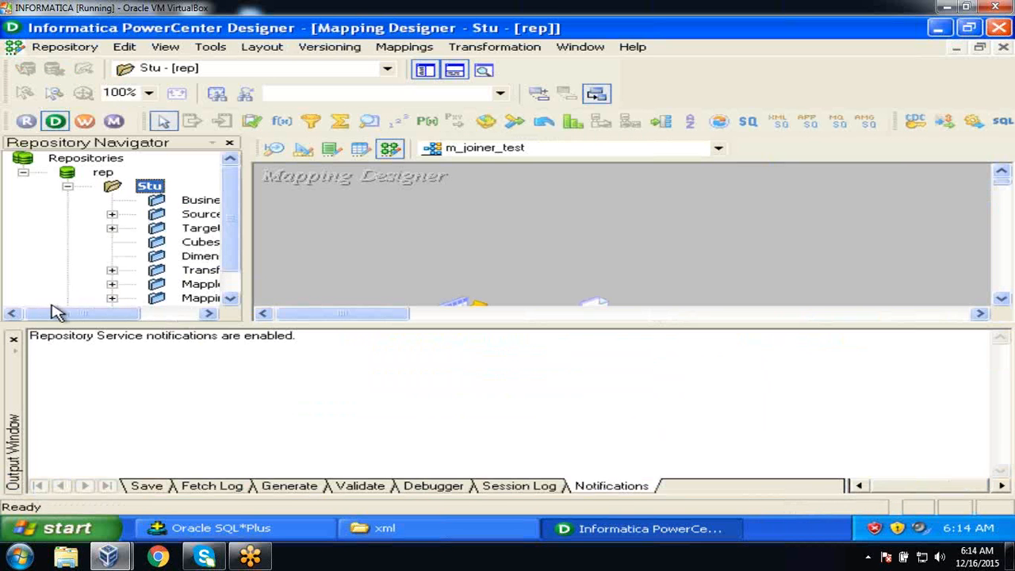
left_click(13, 339)
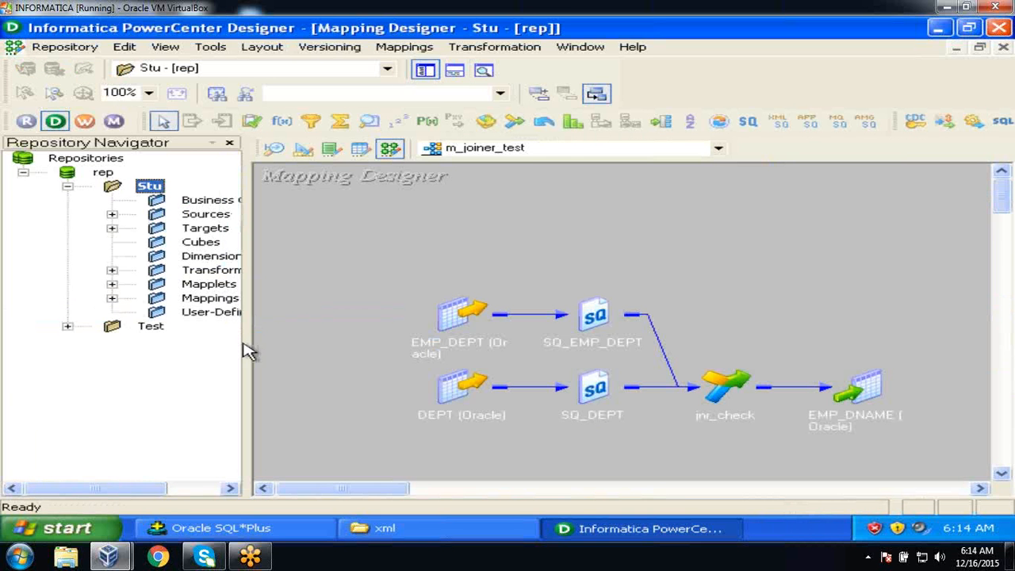
left_click_drag(248, 342, 287, 342)
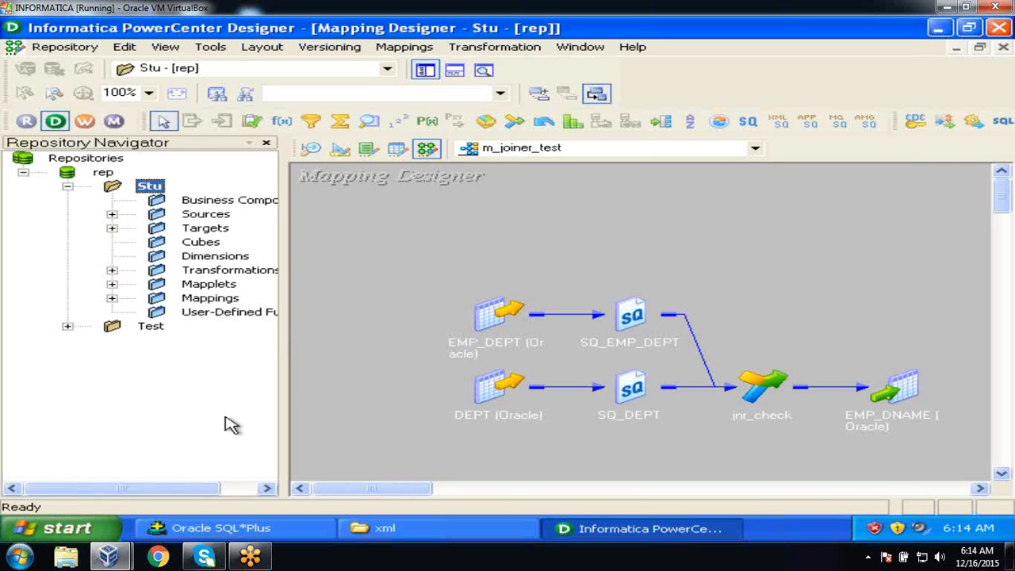
left_click_drag(183, 492, 220, 487)
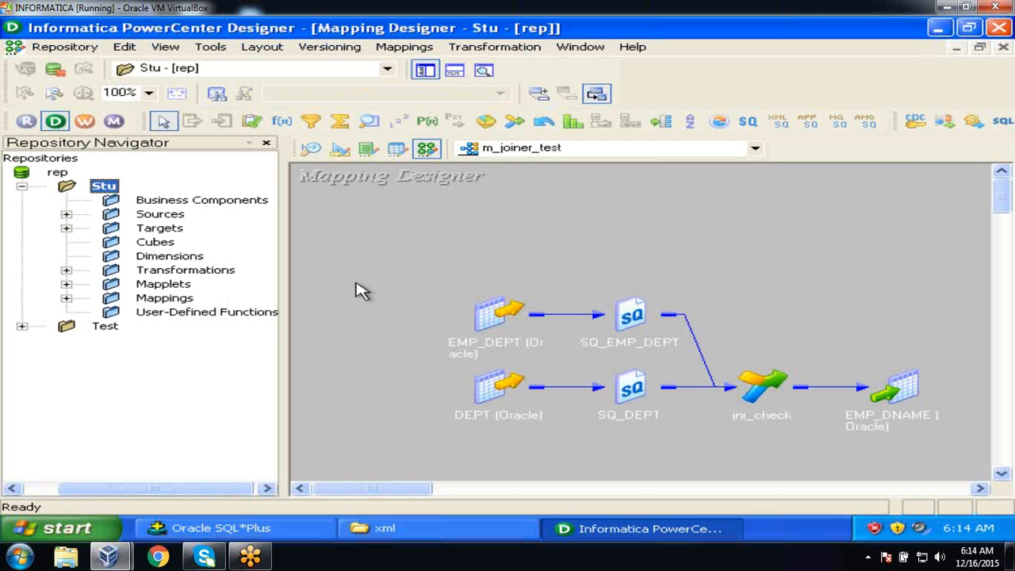
left_click(67, 214)
left_click(110, 242)
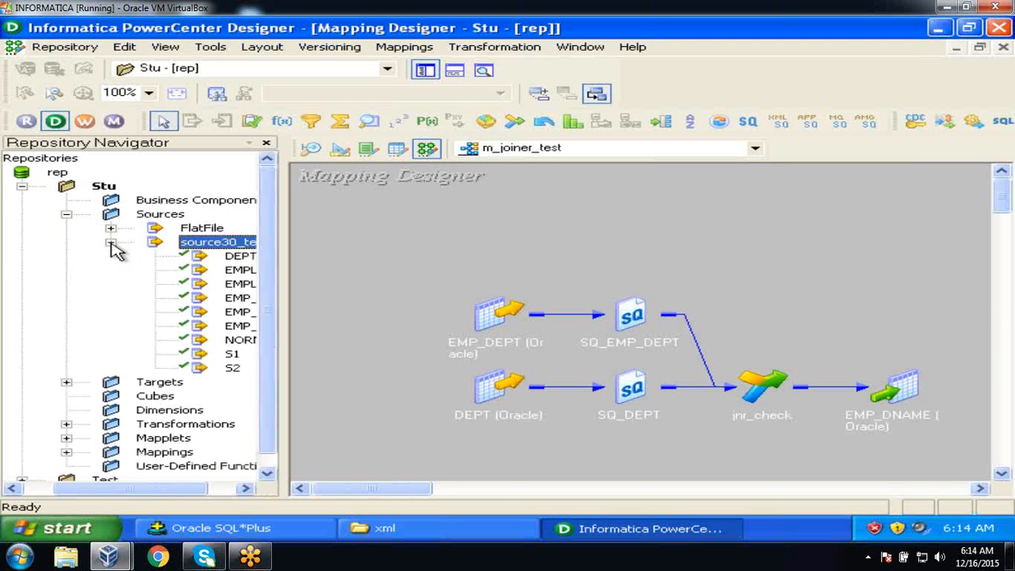
left_click_drag(162, 492, 199, 493)
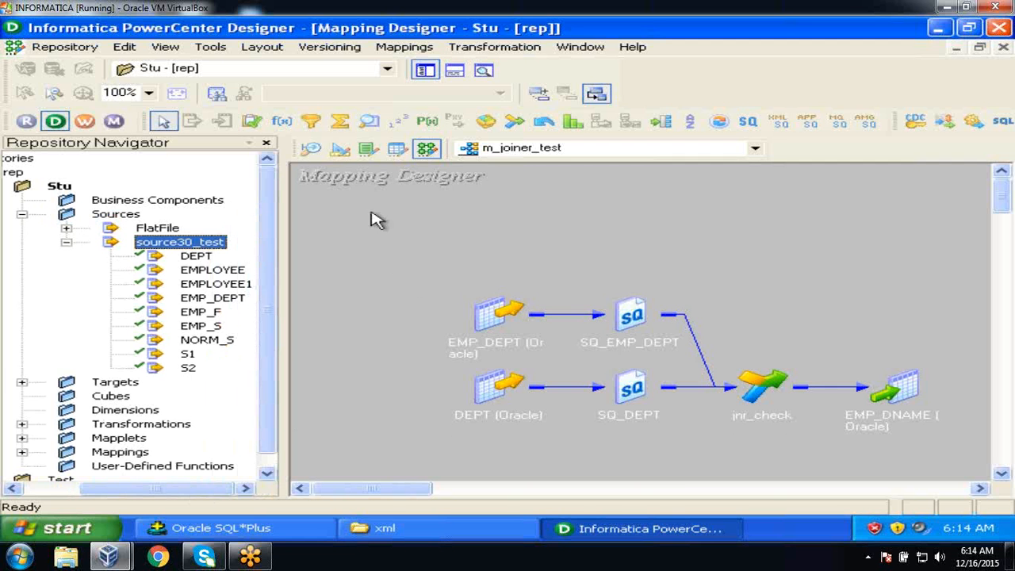
Clear all definitions from the Target Designer canvas.
left_click(340, 149)
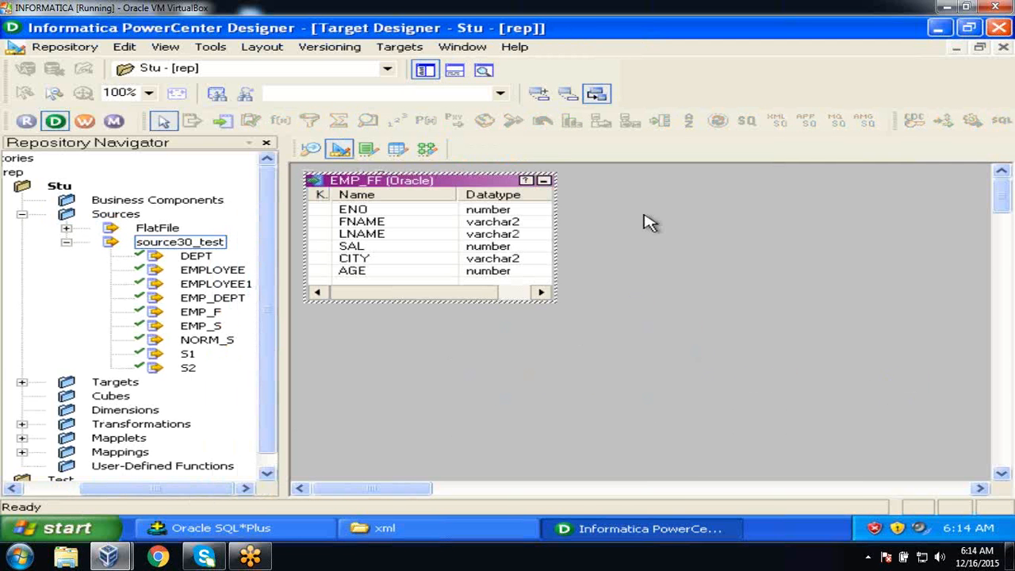
right_click(646, 218)
left_click(674, 225)
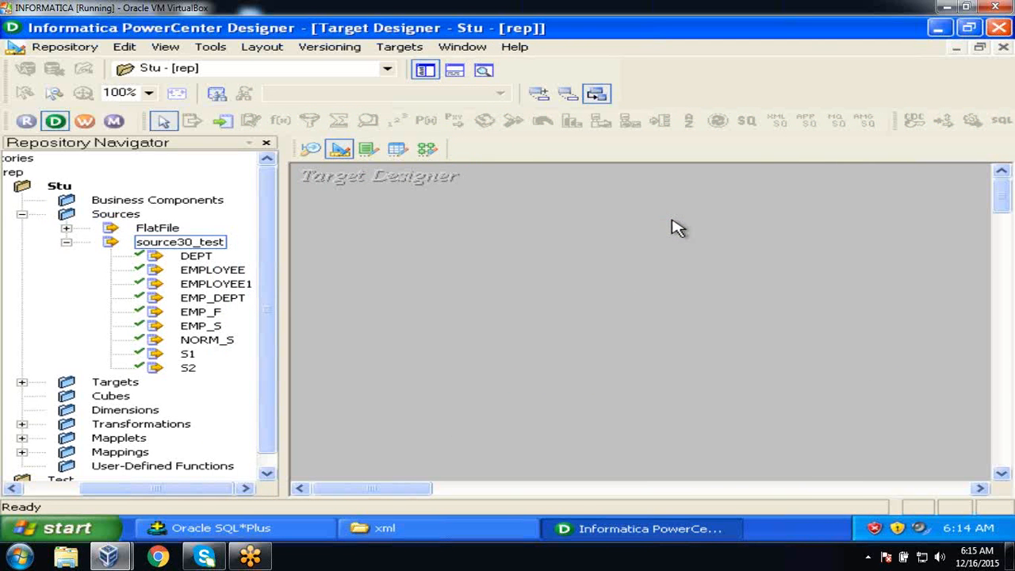
Start Import XML Definition and browse to C:\flatfiles\xml showing All Files.
left_click(399, 49)
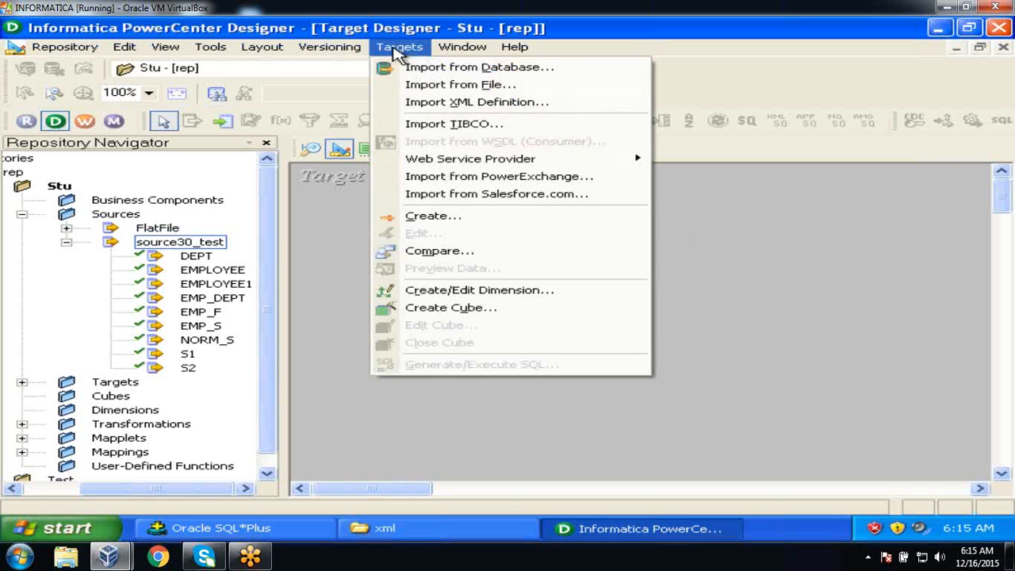
left_click(420, 102)
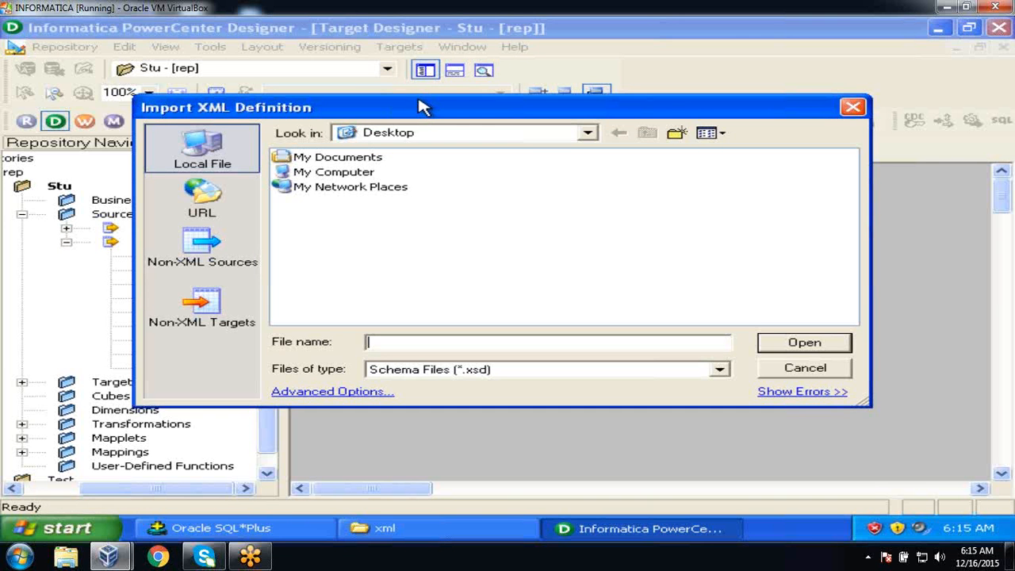
left_click(588, 133)
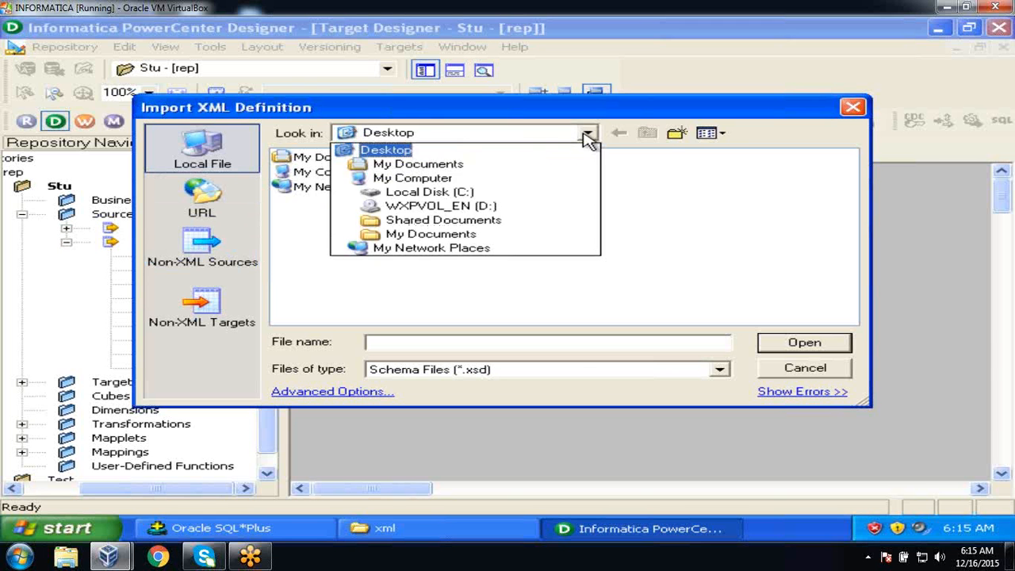
left_click(420, 192)
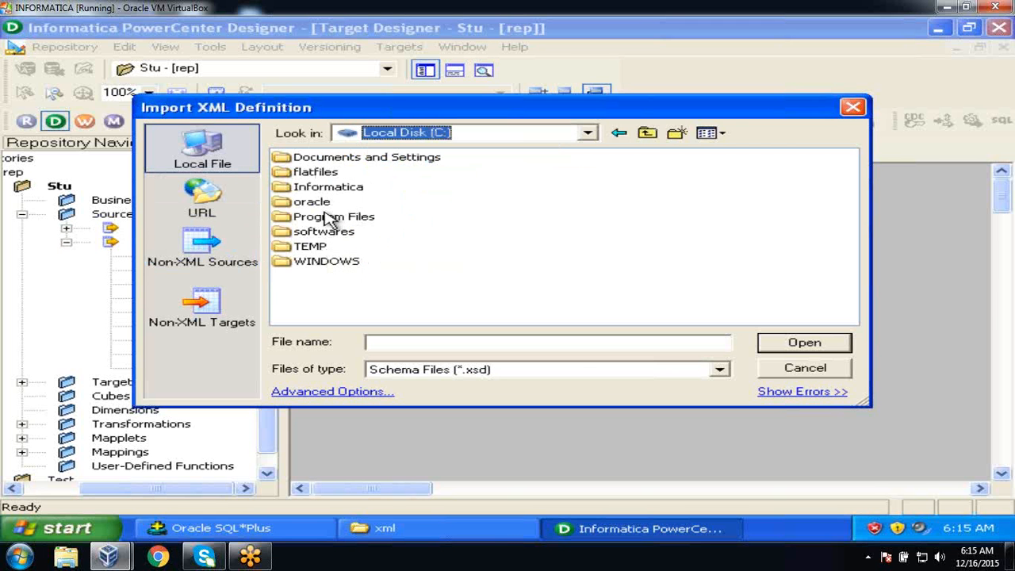
double_click(326, 173)
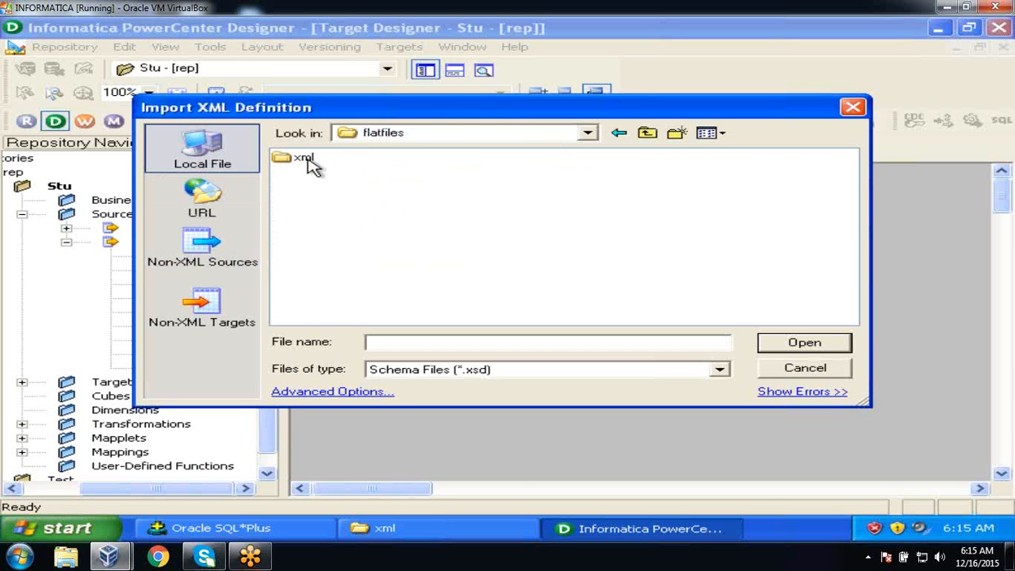
double_click(309, 162)
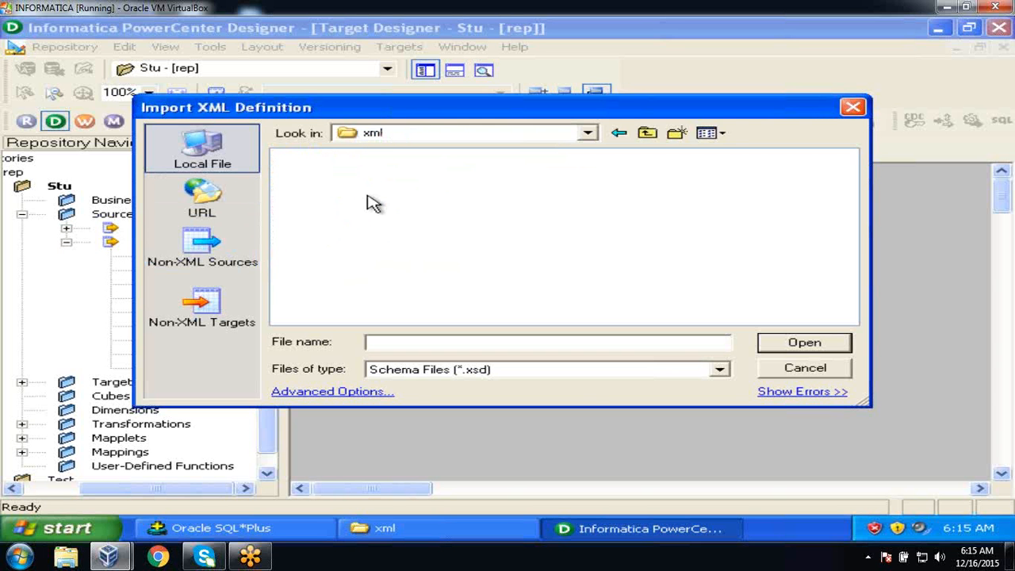
left_click(719, 369)
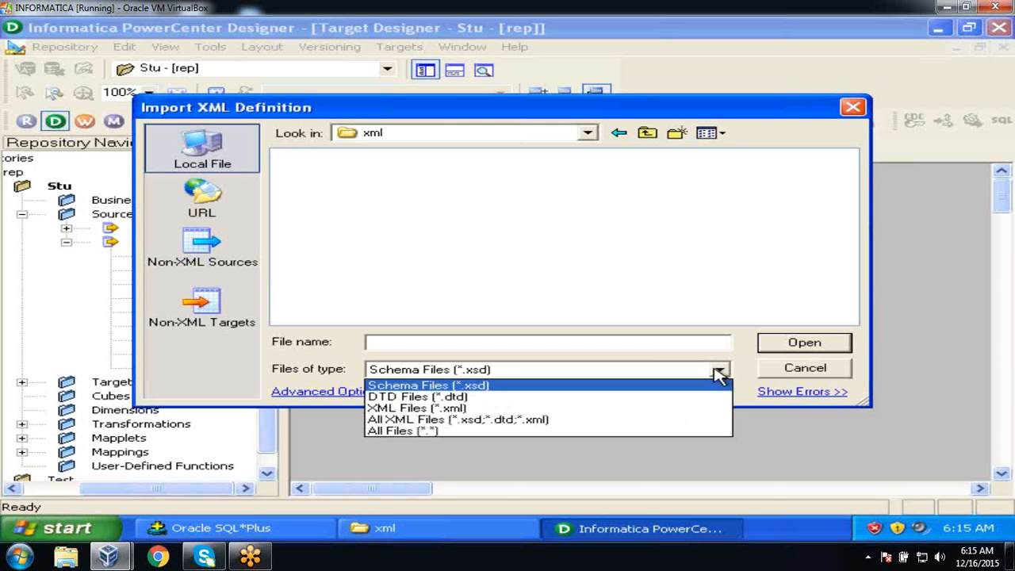
left_click(612, 432)
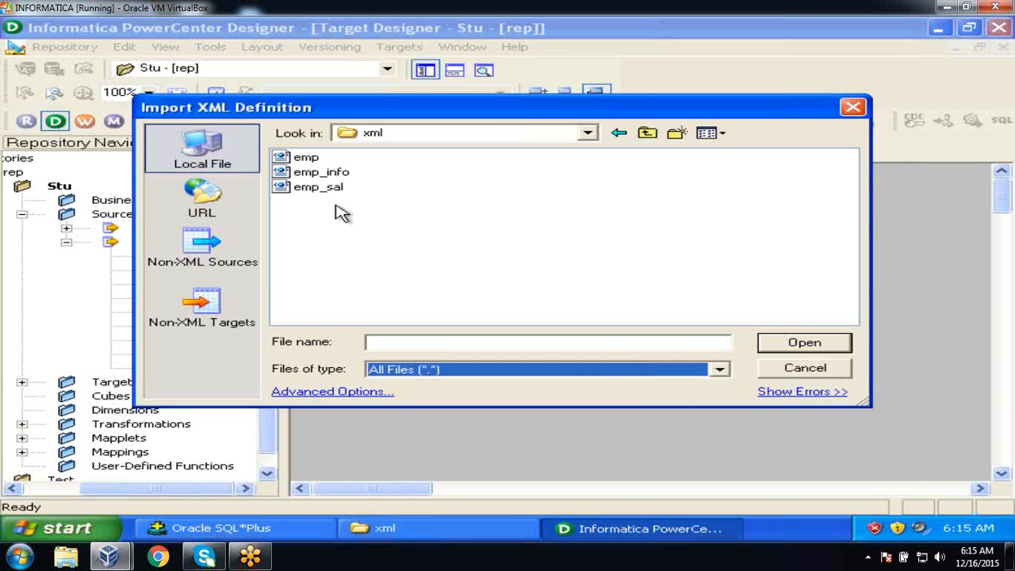
Import emp.xml with entity relationship views, replacing the existing emp target.
left_click(309, 158)
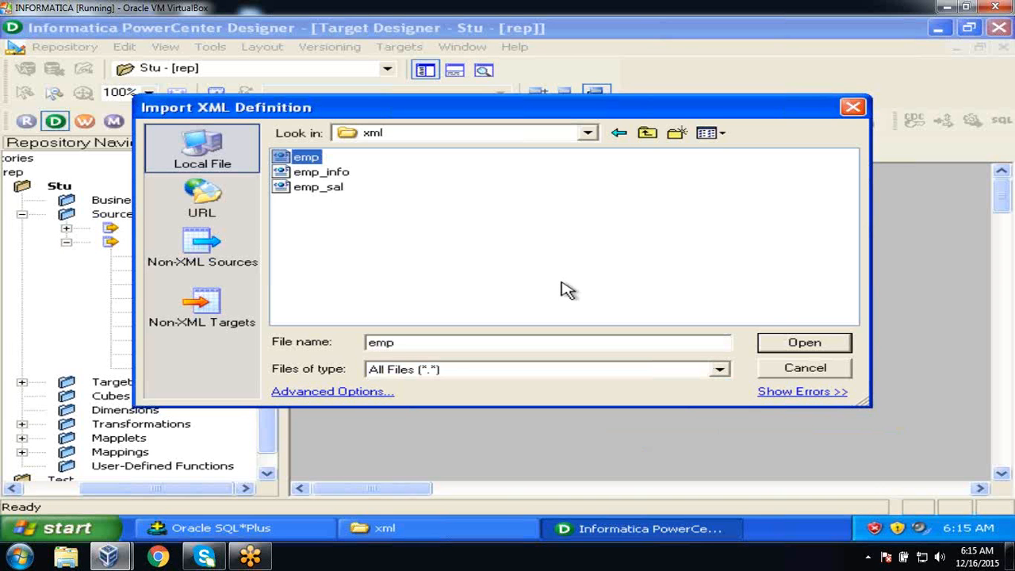
left_click(830, 345)
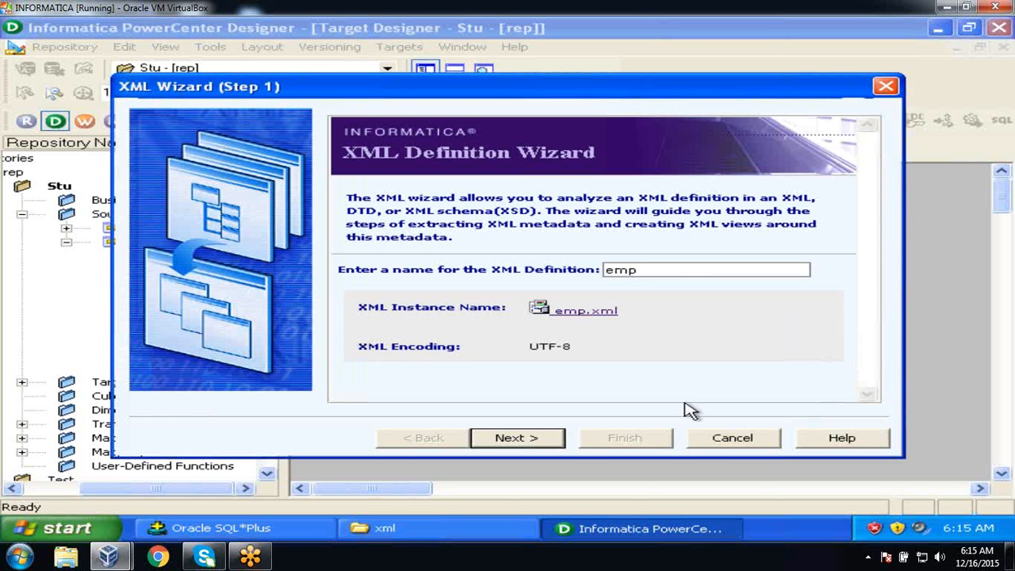
left_click(534, 440)
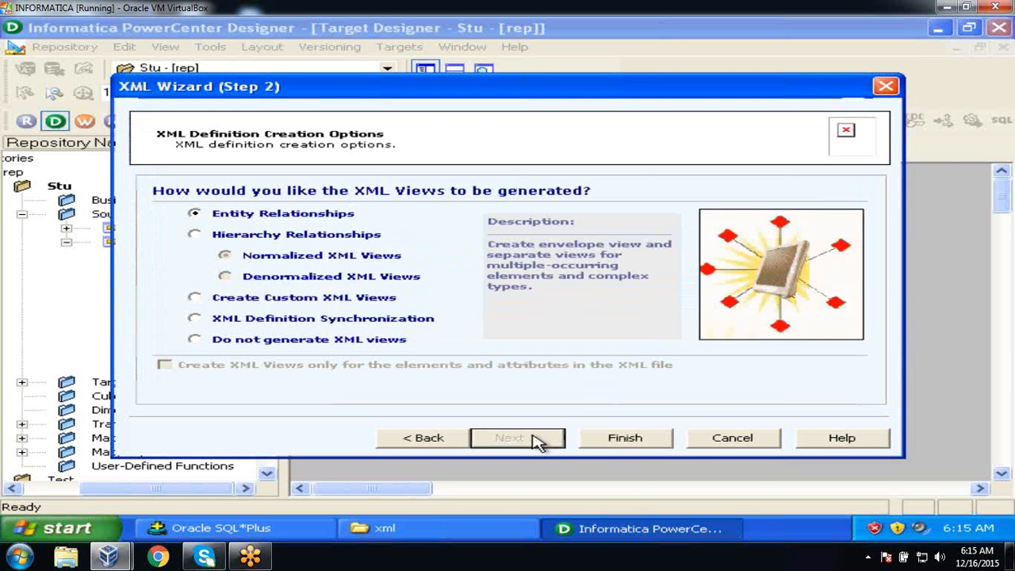
left_click(605, 440)
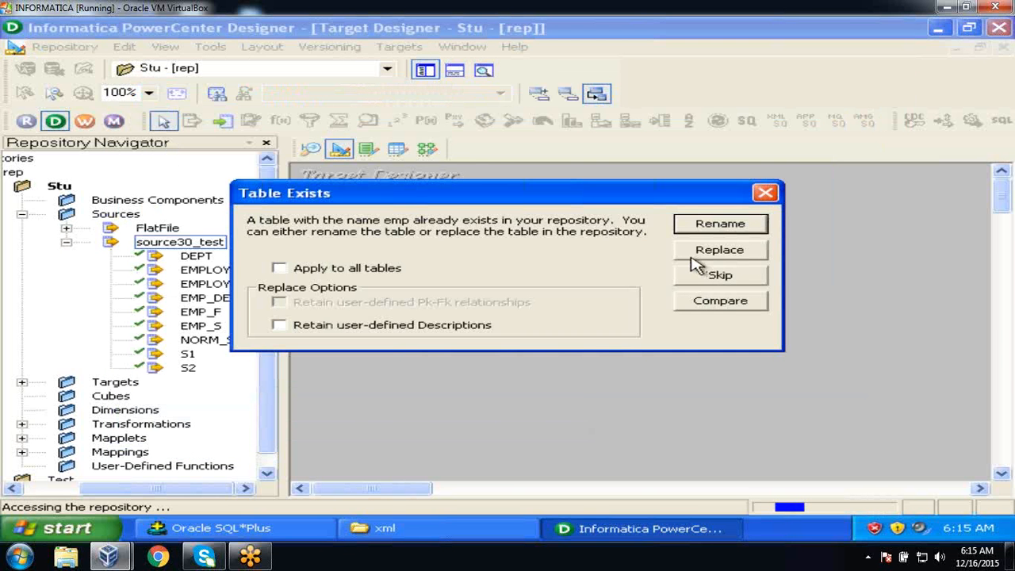
left_click(691, 256)
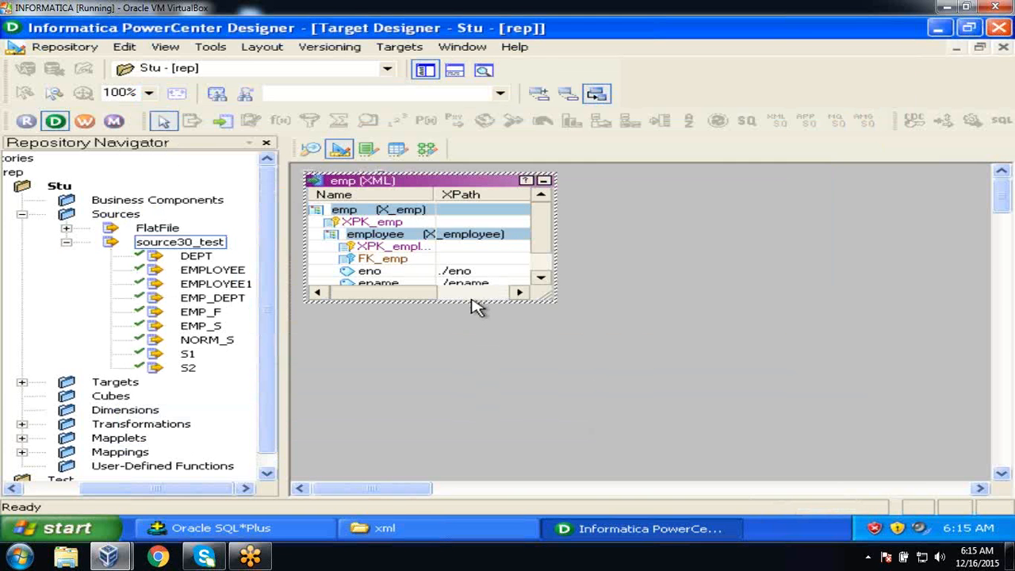
In the XML Editor, change the emp target's ename element length from 4 to 20 and save.
left_click_drag(471, 302, 369, 339)
double_click(401, 280)
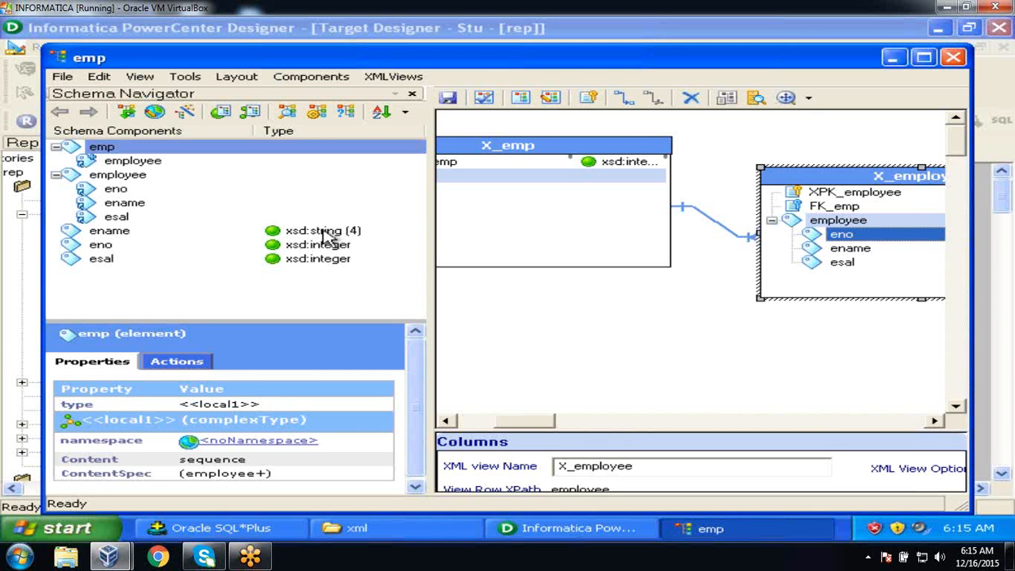
left_click(328, 232)
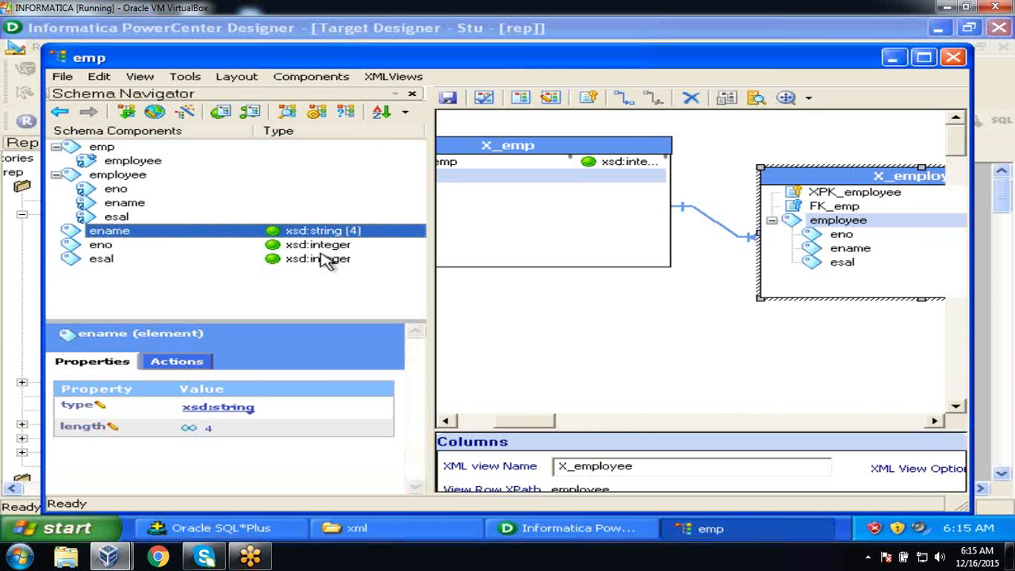
left_click(211, 428)
left_click(216, 427)
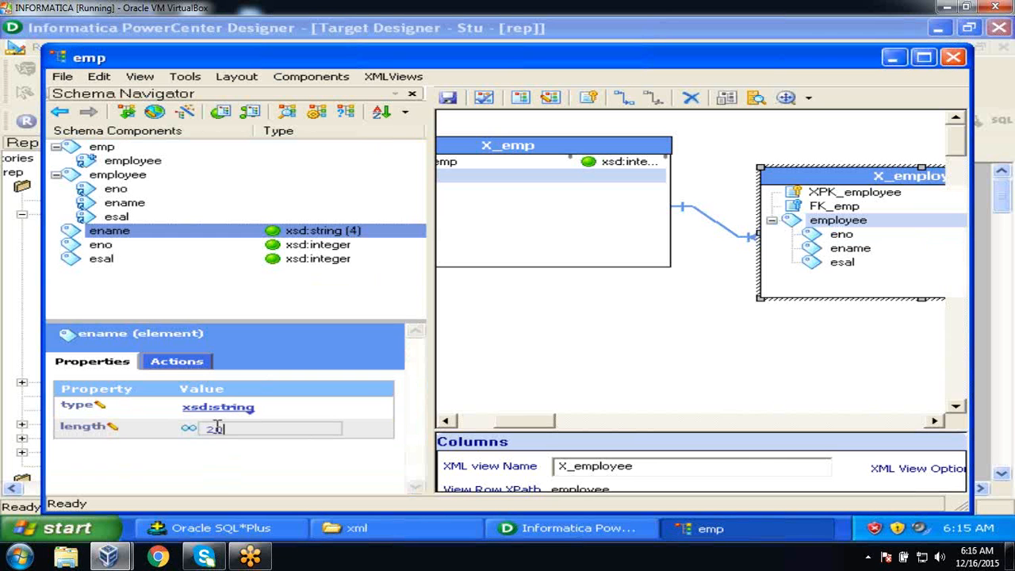
left_click(218, 482)
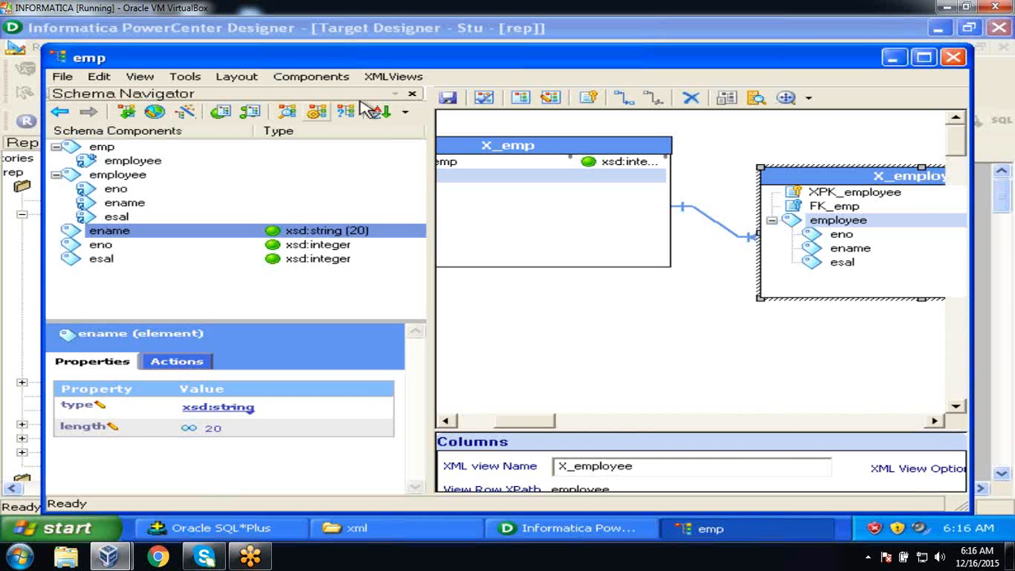
left_click(448, 100)
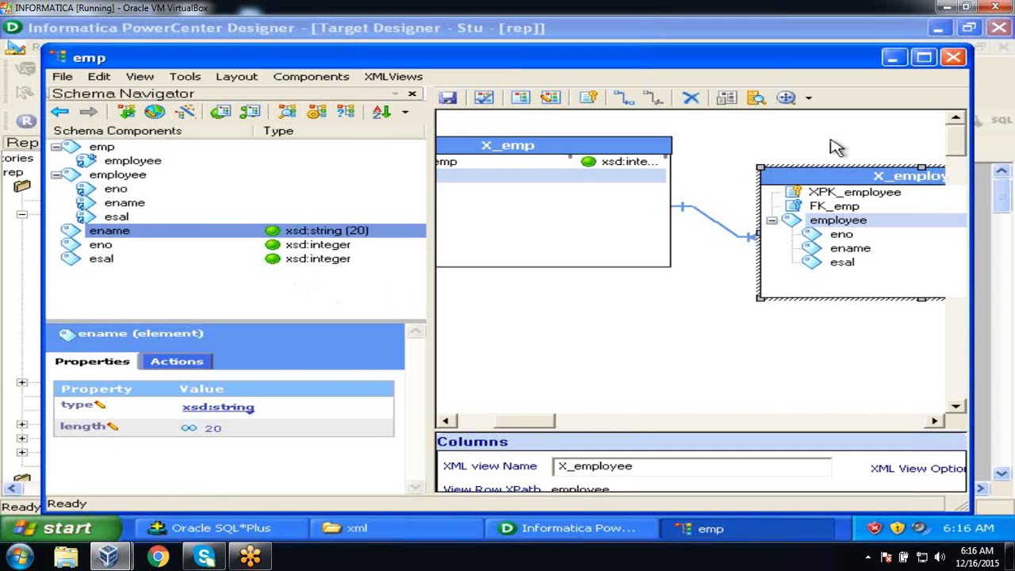
left_click(954, 58)
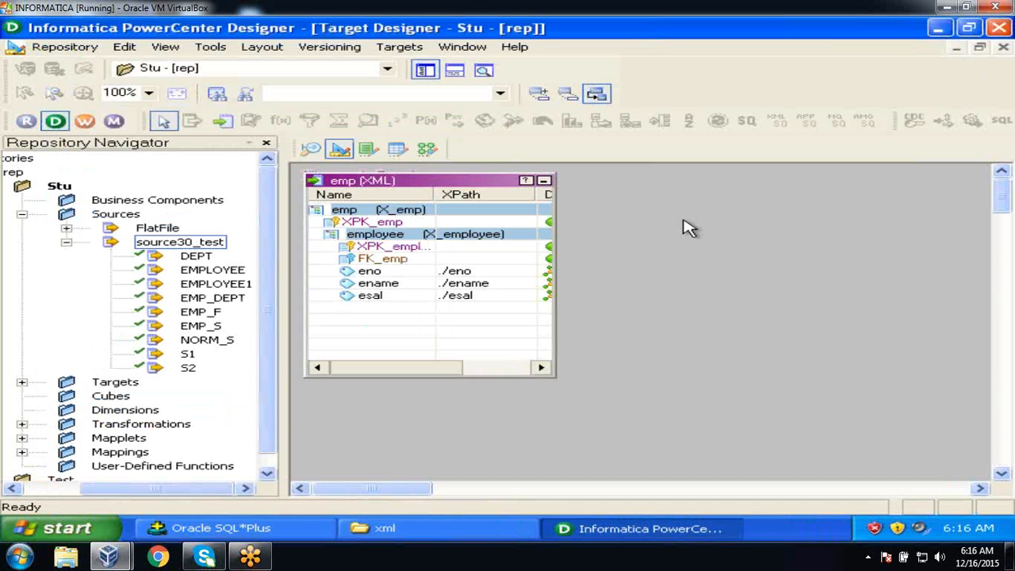
left_click(63, 47)
Save the repository and create a new mapping named m_xml_target.
left_click(83, 267)
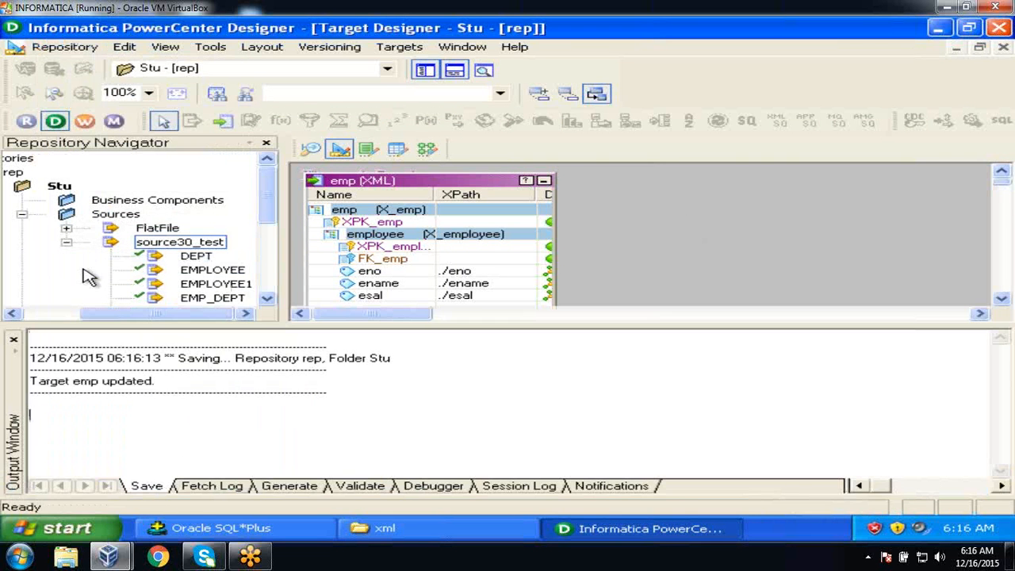
left_click(14, 339)
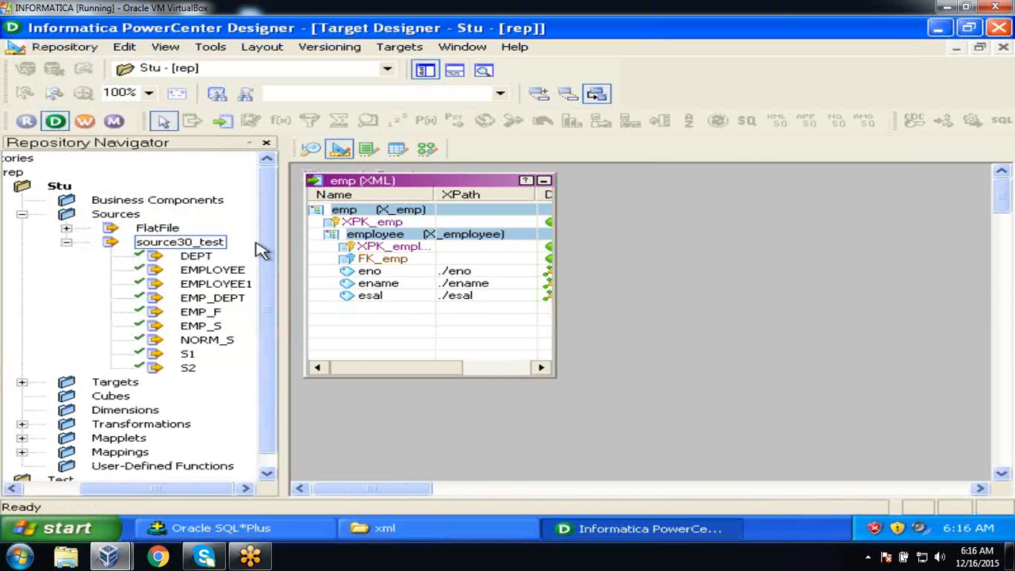
left_click(427, 150)
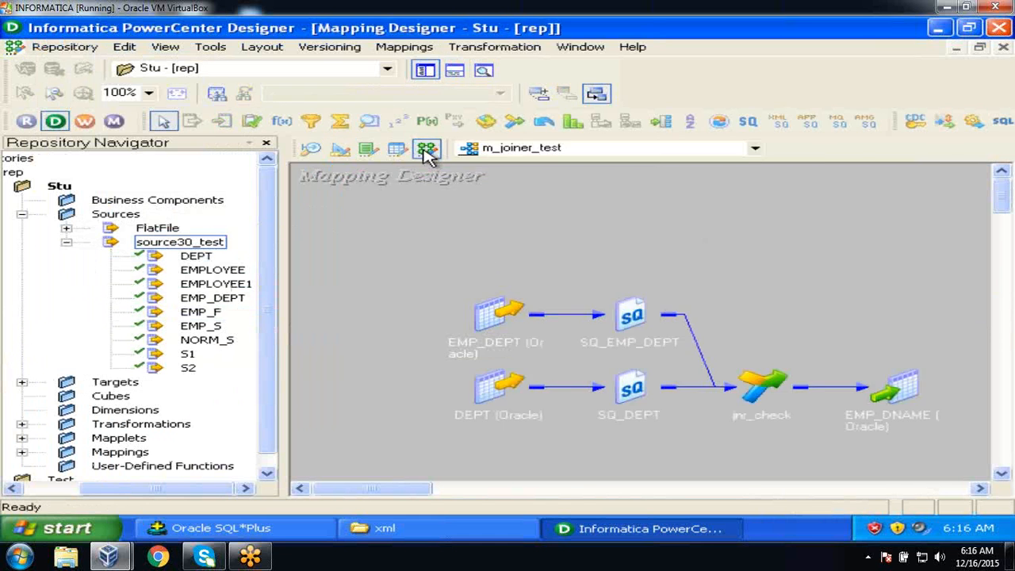
left_click(406, 49)
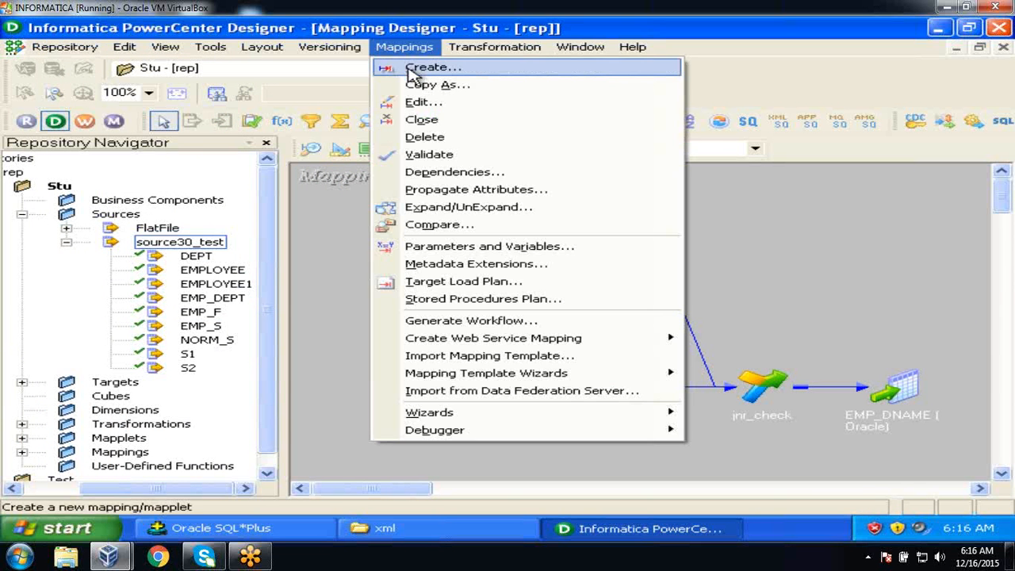
left_click(412, 70)
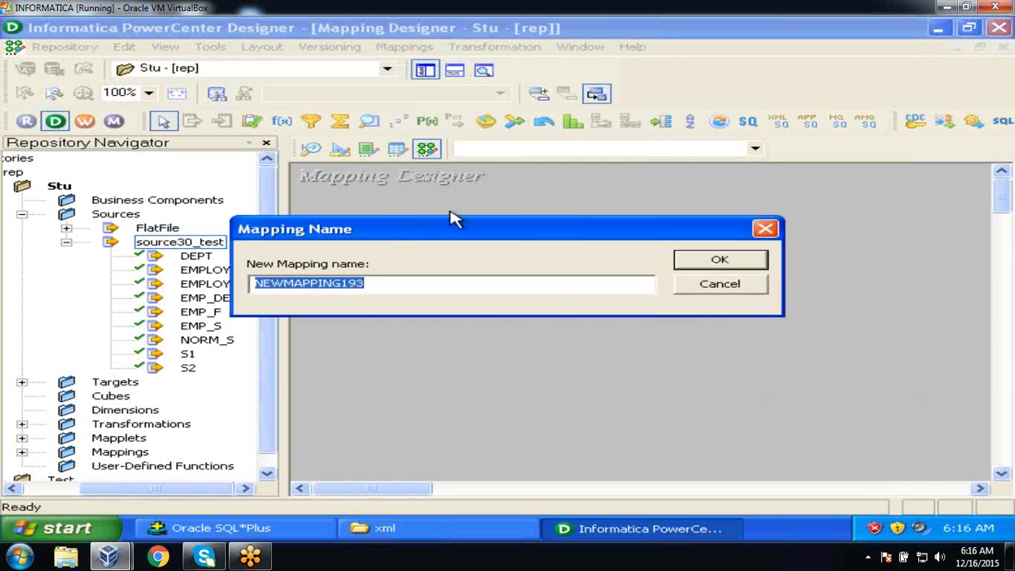
type("m_xml_target")
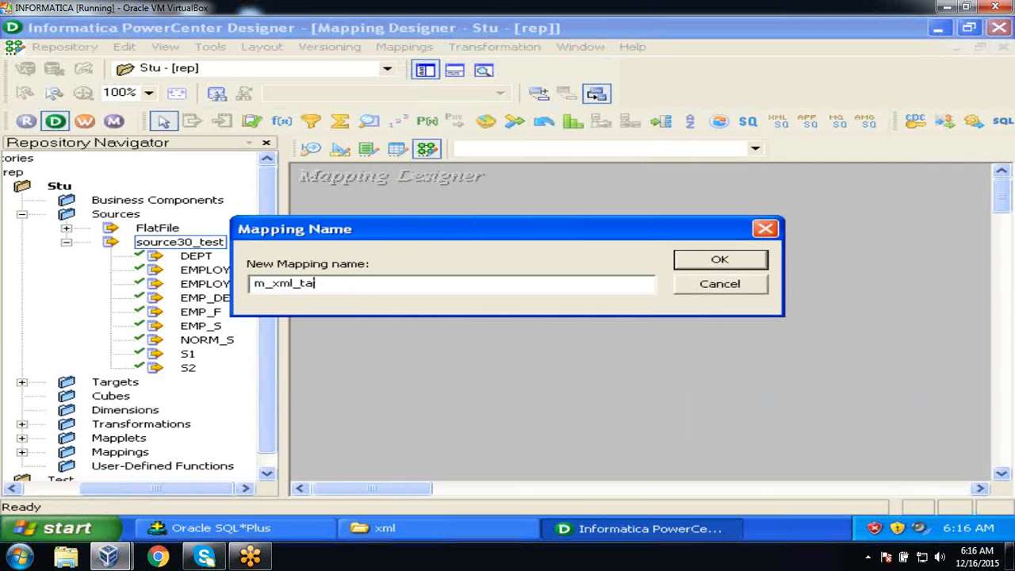
left_click(707, 257)
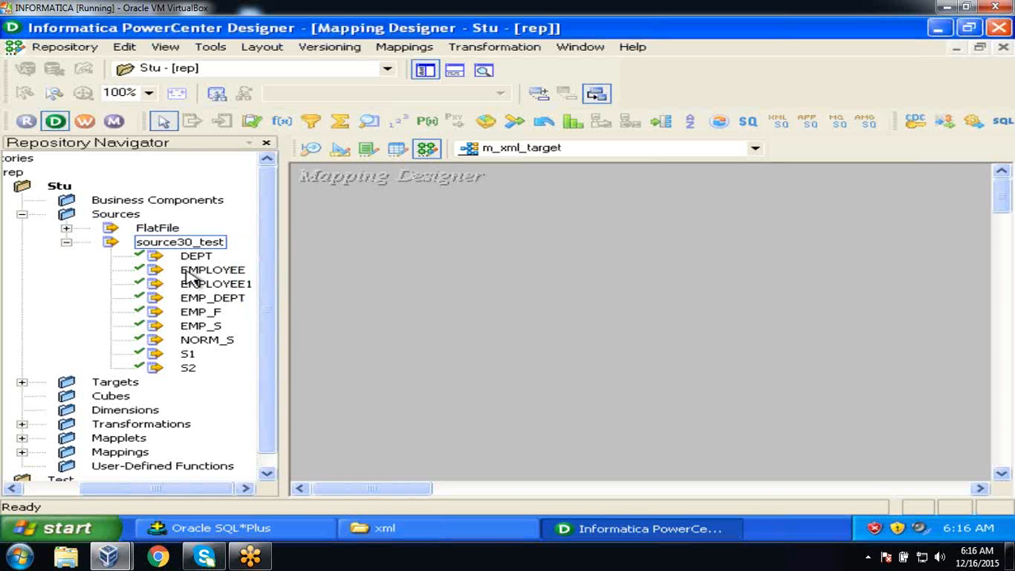
Add the EMPLOYEE source and the emp XML target to the m_xml_target mapping.
left_click(188, 272)
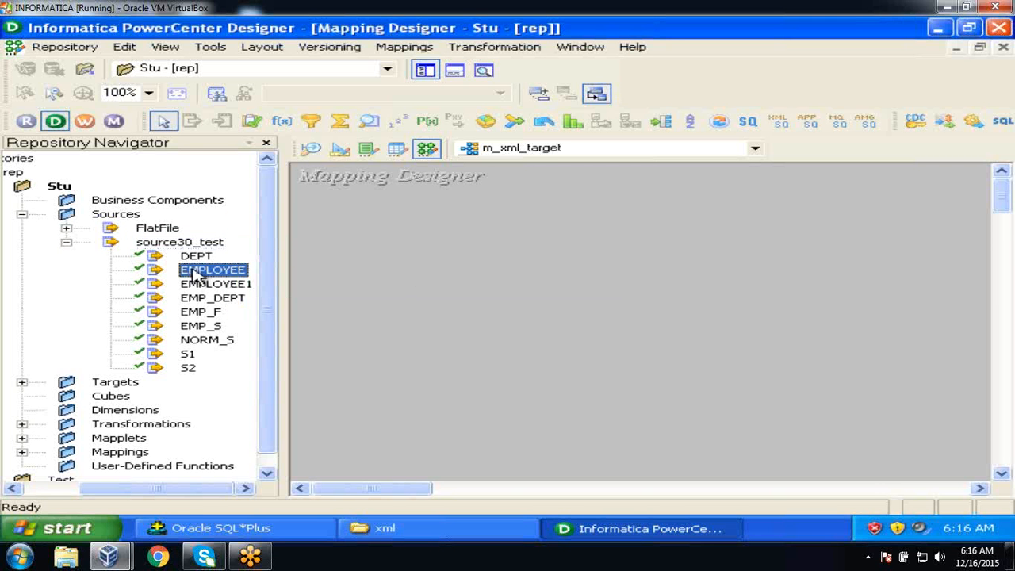
left_click_drag(197, 276, 382, 295)
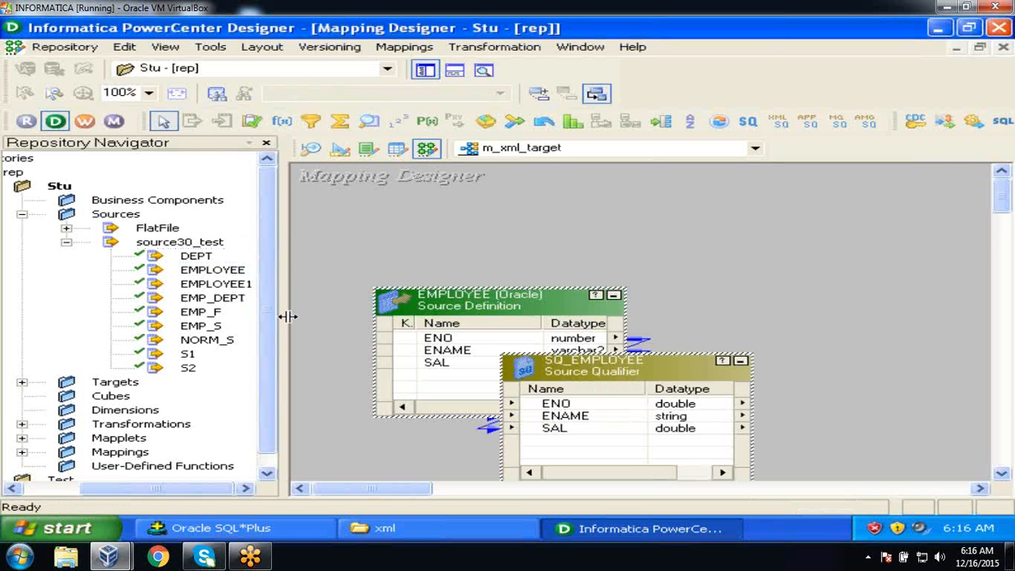
left_click(21, 382)
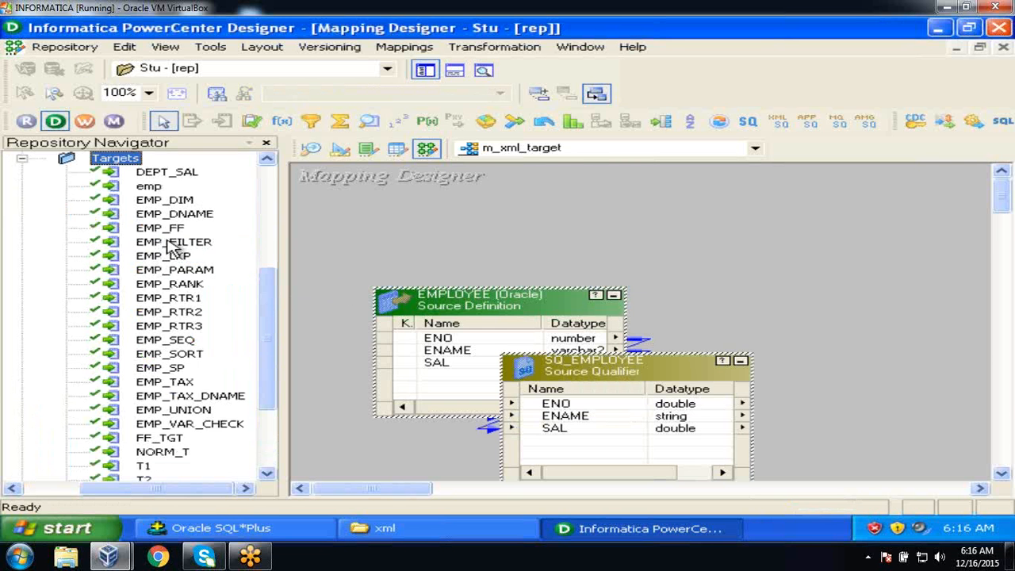
left_click(150, 189)
left_click_drag(150, 189, 838, 292)
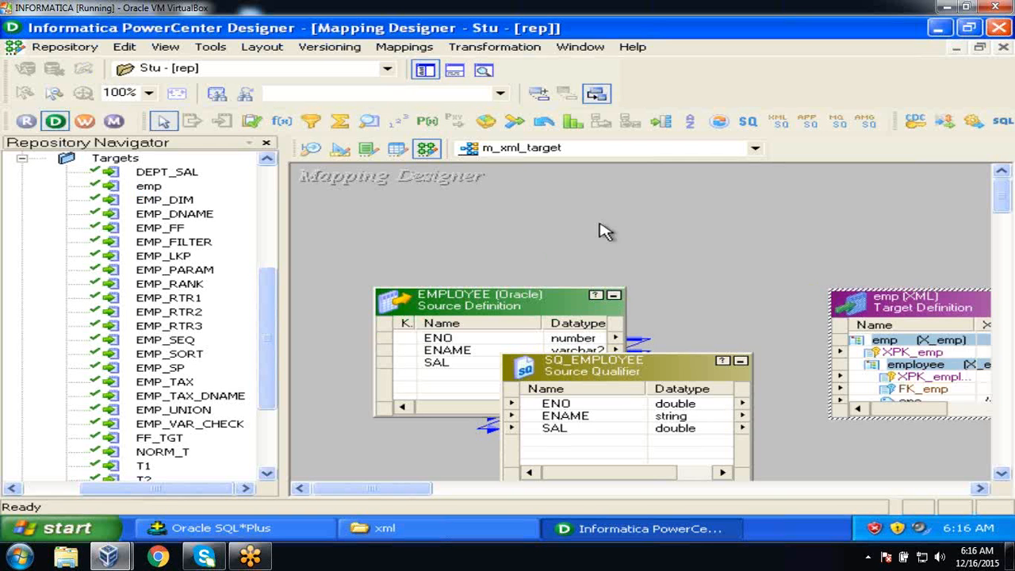
Iconize EMPLOYEE, reposition SQ_EMPLOYEE, and enlarge emp to show its eno, ename, esal ports.
left_click(425, 69)
left_click(327, 296)
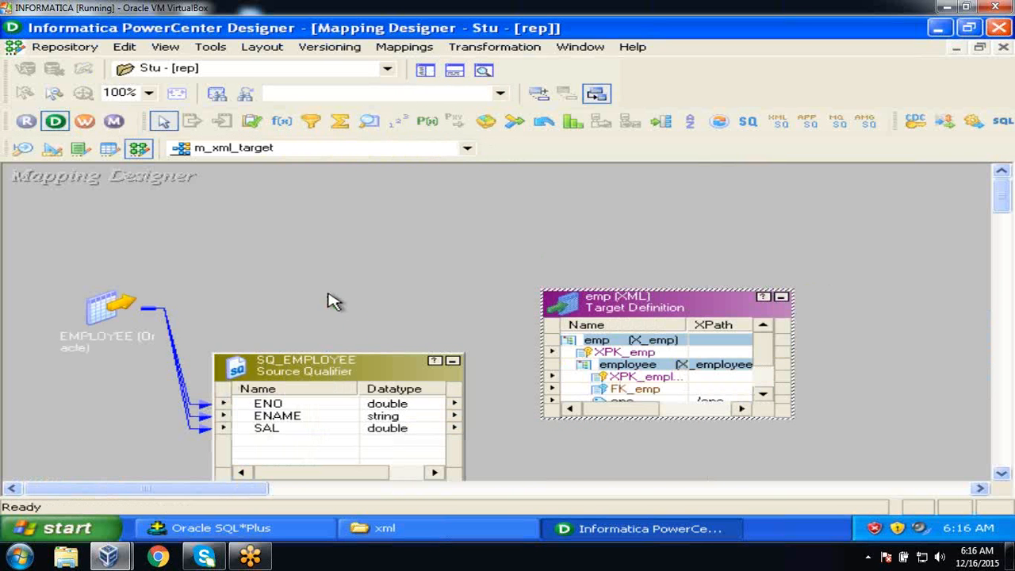
left_click_drag(109, 316, 60, 276)
left_click_drag(288, 376, 267, 294)
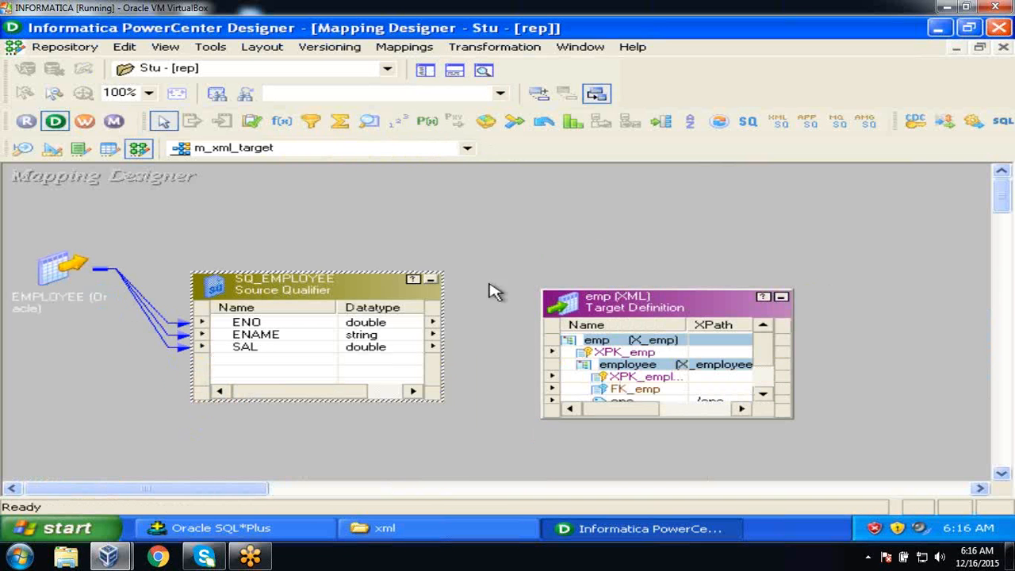
left_click_drag(652, 290, 652, 230)
Link SQ_EMPLOYEE's ENO, ENAME and SAL ports to the target's eno, ename and esal.
left_click(247, 323)
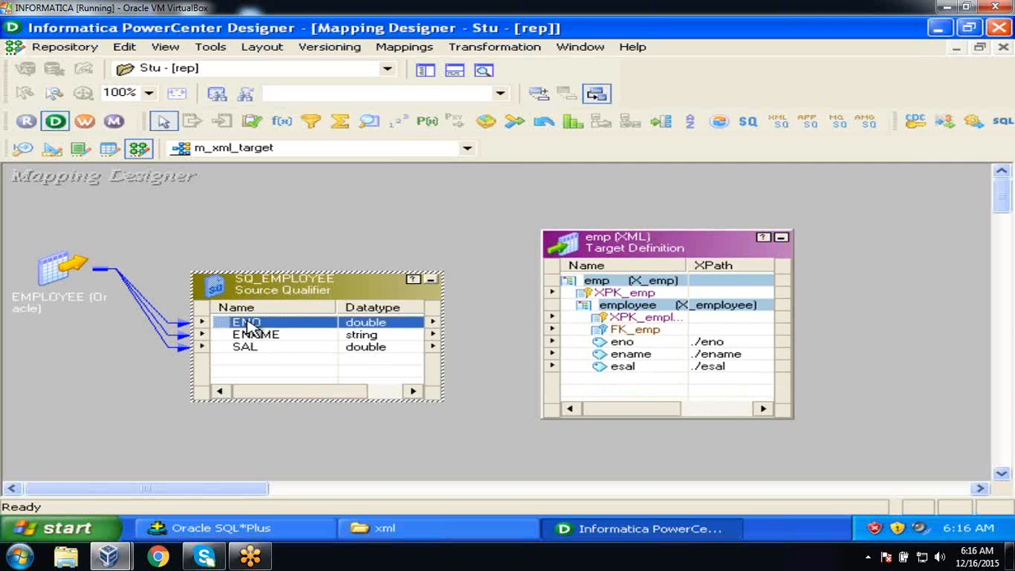
key("shift+Down")
key("shift+Down")
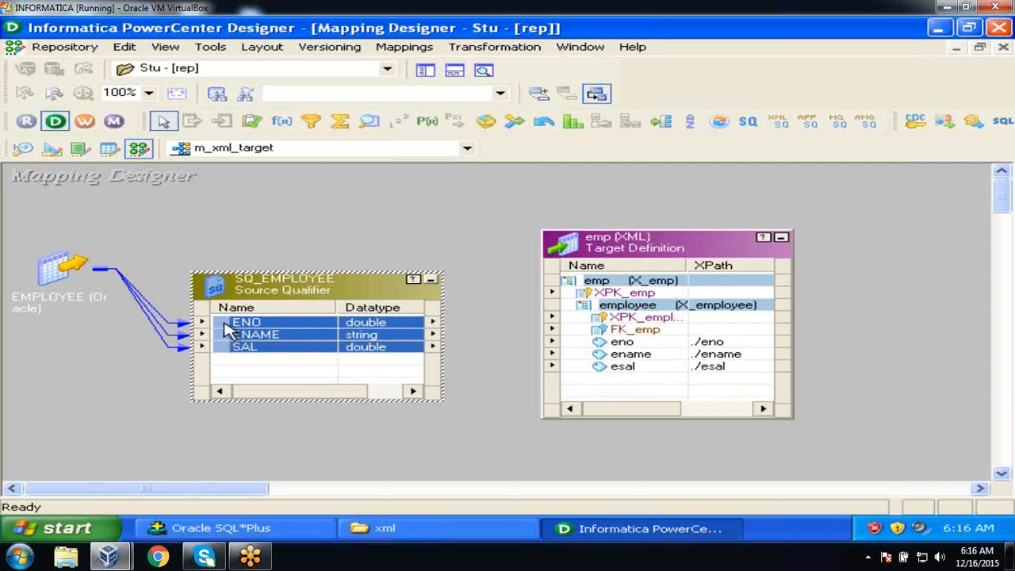
left_click_drag(226, 327, 617, 344)
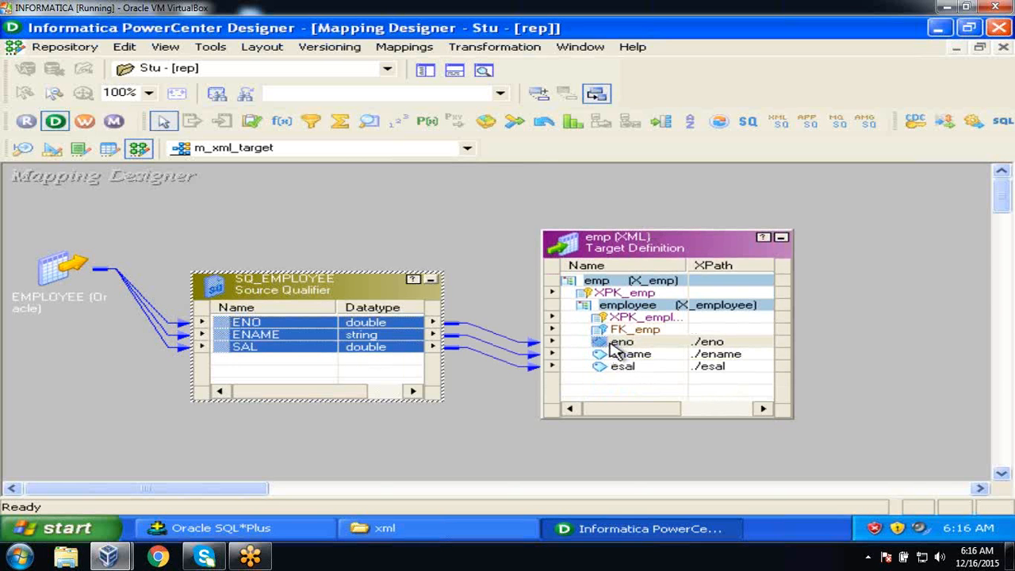
Arrange all mapping objects as icons and save the mapping to the repository.
right_click(458, 211)
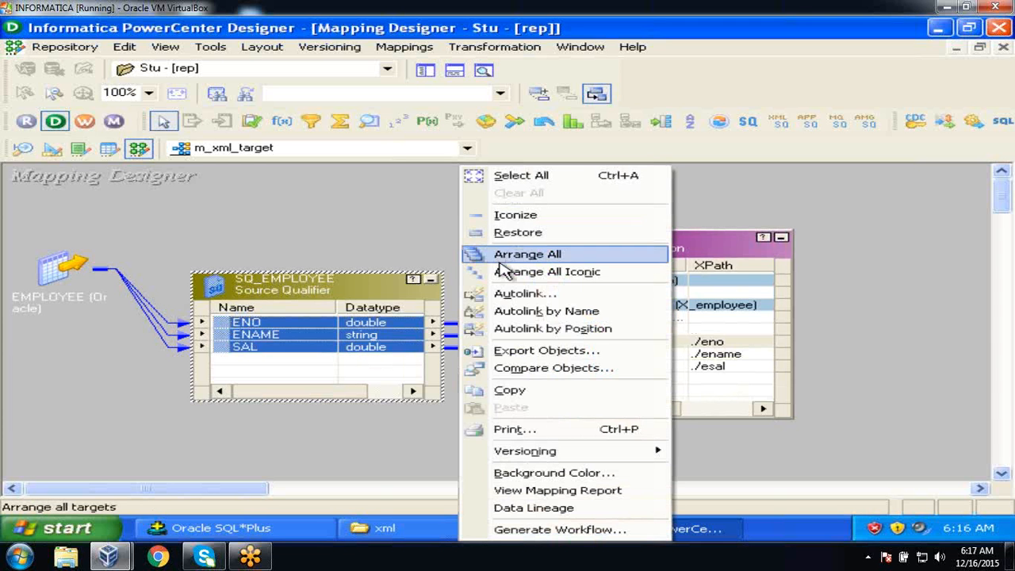
left_click(501, 272)
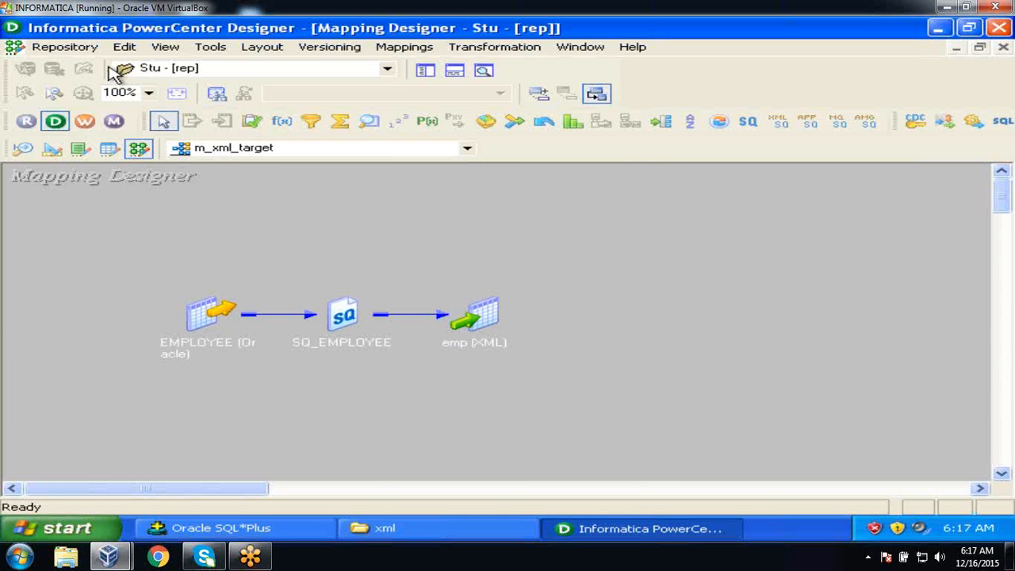
left_click(85, 50)
left_click(109, 268)
left_click(13, 340)
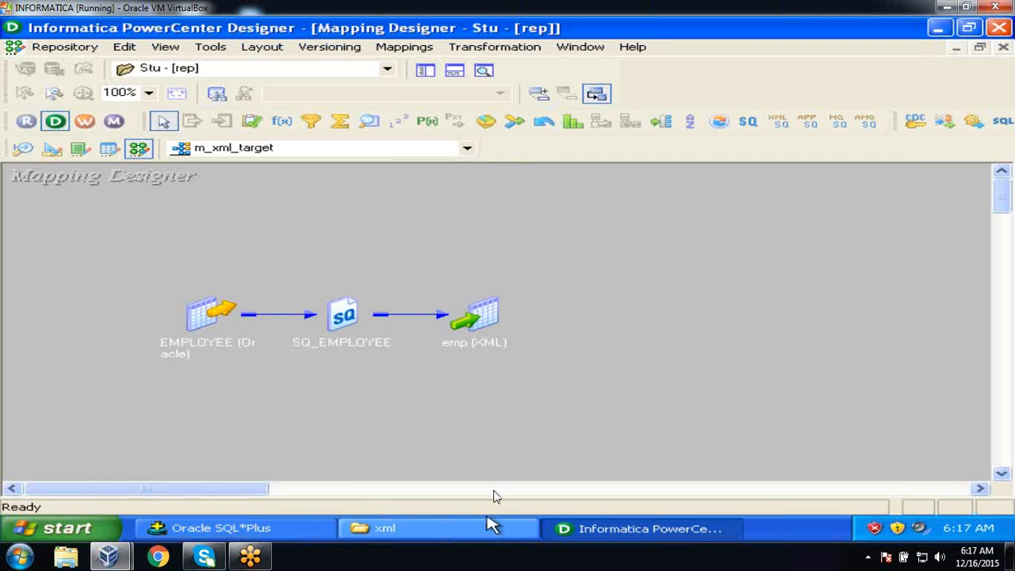
Delete emp_sal and emp_info from C:\flatfiles\xml, leaving only emp.xml, and minimize the folder.
left_click(468, 538)
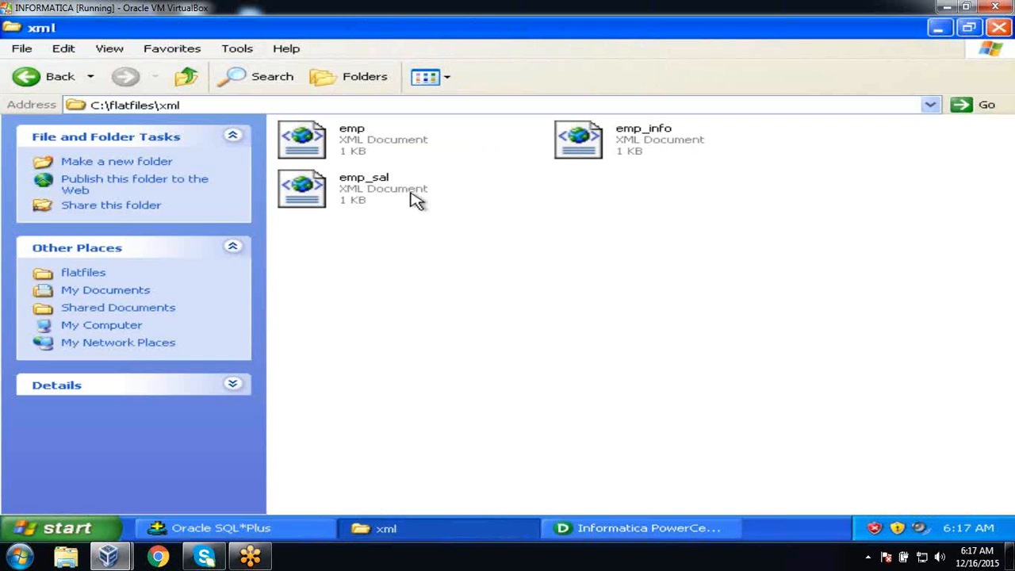
left_click(381, 190)
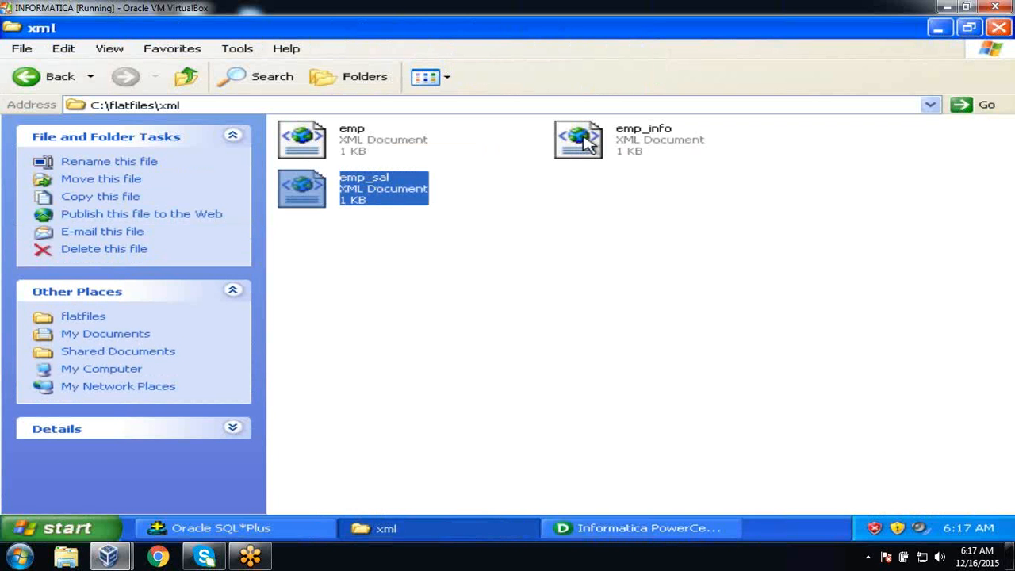
left_click(585, 143, "ctrl")
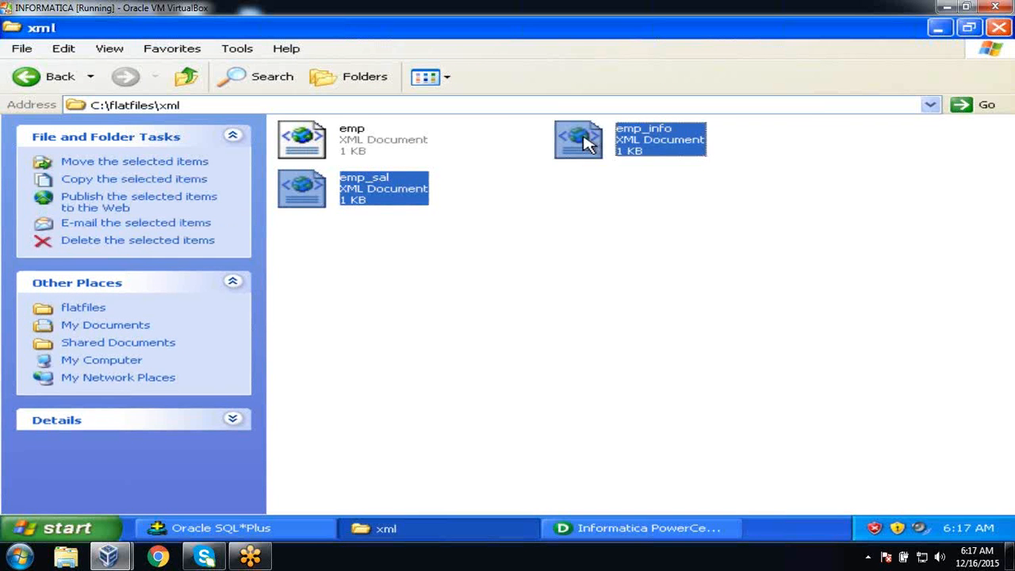
key("Delete")
left_click(583, 308)
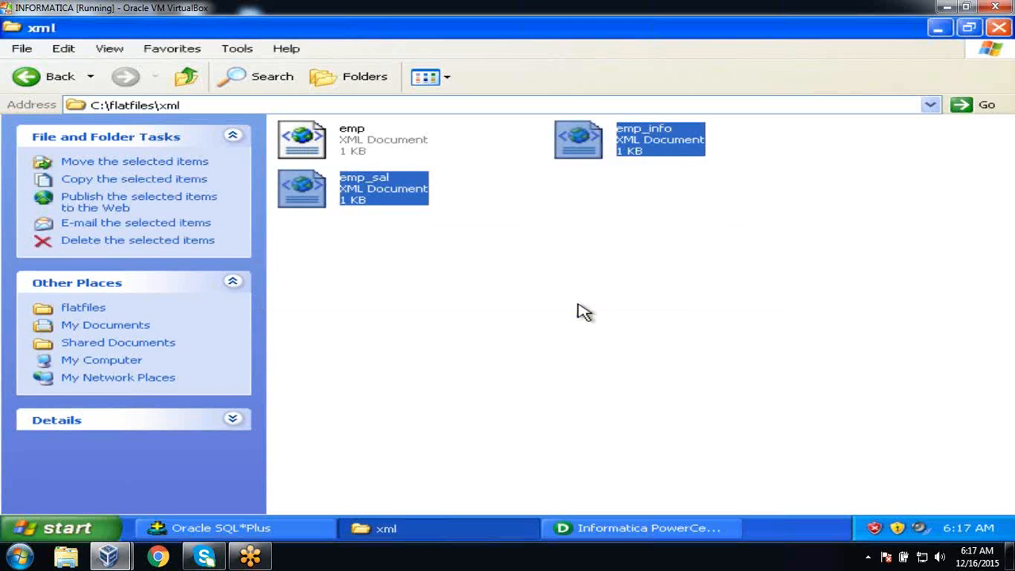
left_click(938, 29)
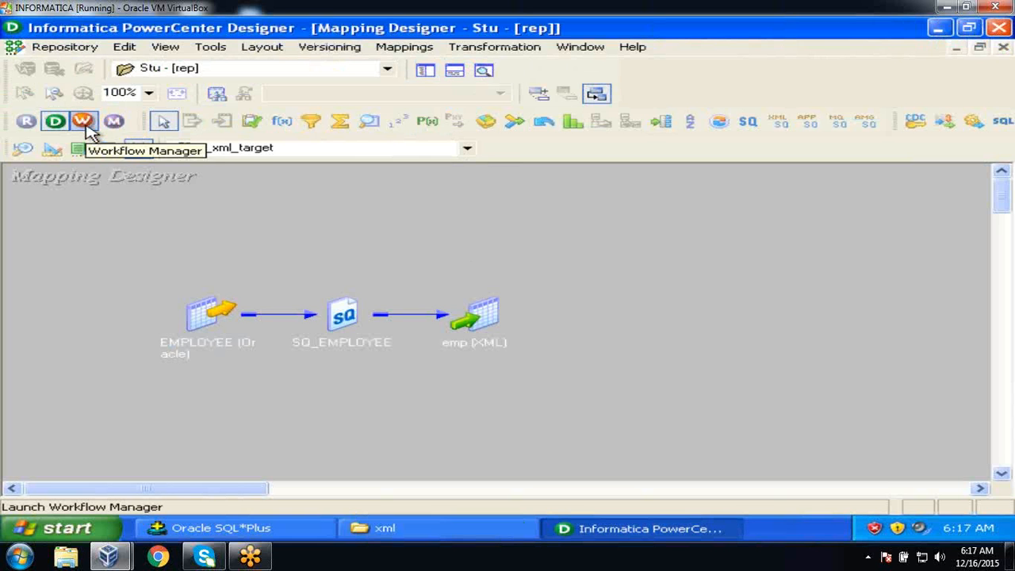
Launch Workflow Manager maximized, dismiss the startup tip, and clear the Task Developer workspace.
left_click(87, 127)
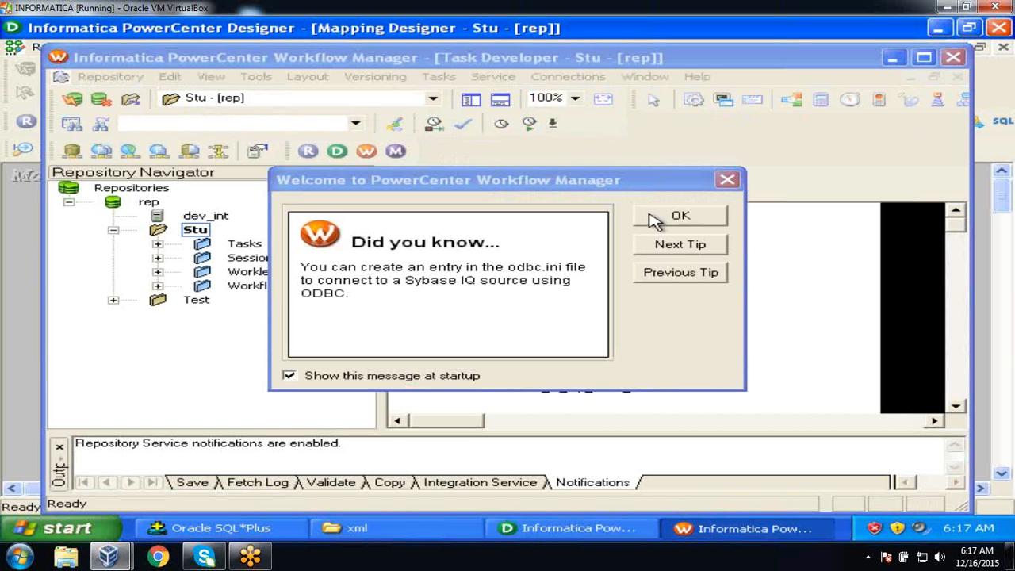
left_click(654, 219)
left_click(926, 59)
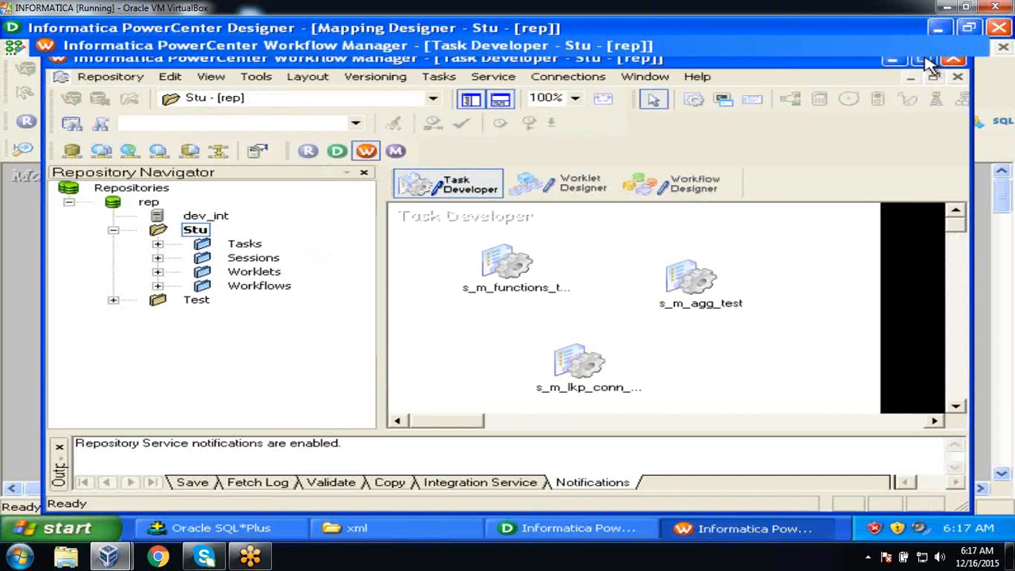
right_click(531, 224)
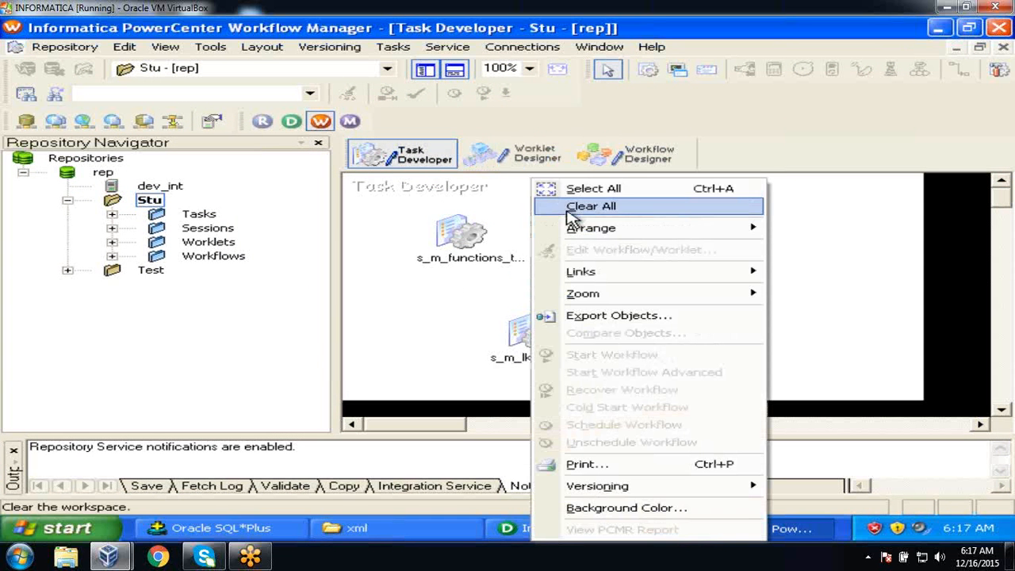
left_click(574, 209)
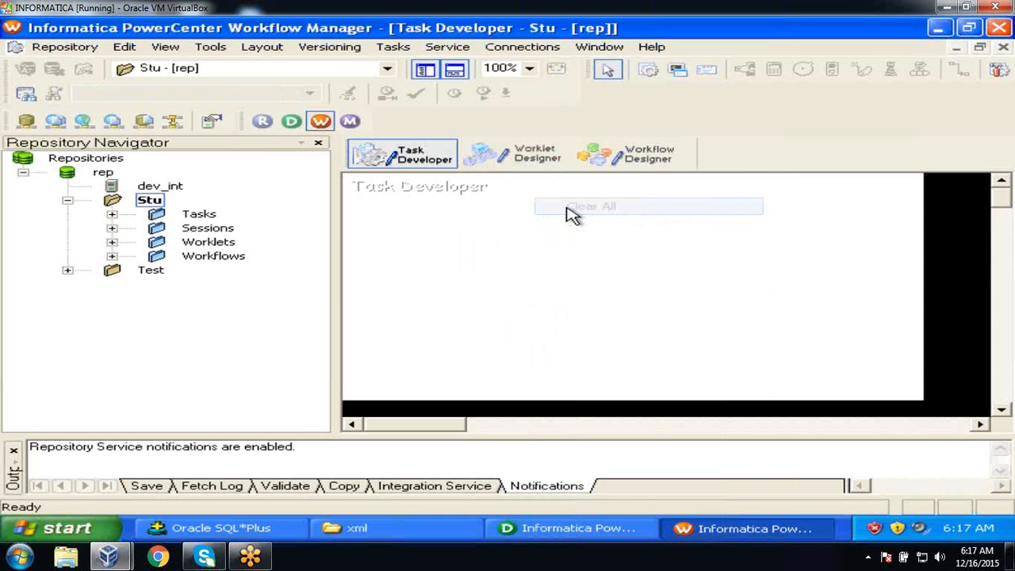
Create session task s_m_xml_target based on the m_xml_target mapping.
left_click(393, 49)
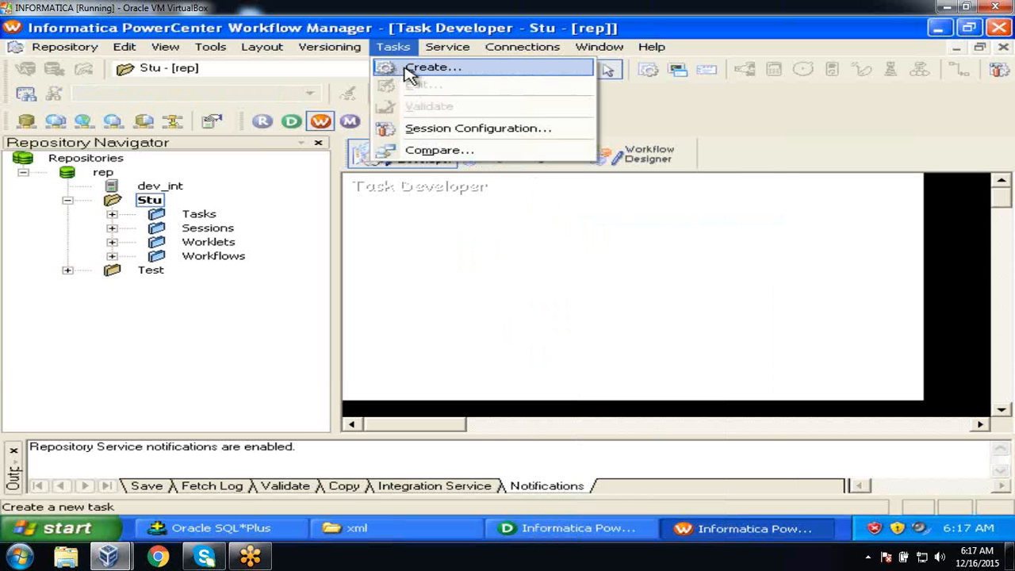
left_click(410, 73)
left_click(527, 318)
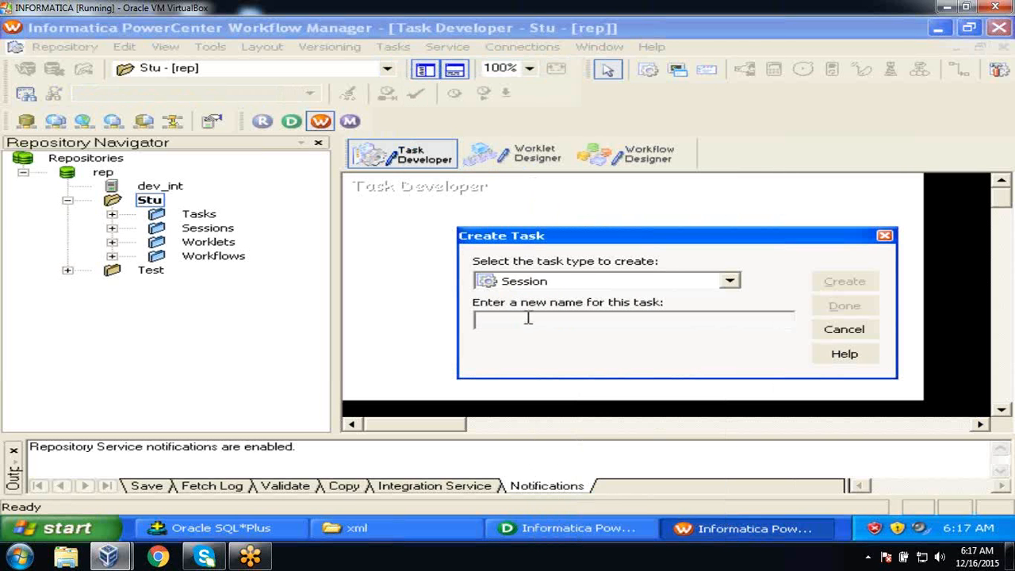
type("s_m_xml_target")
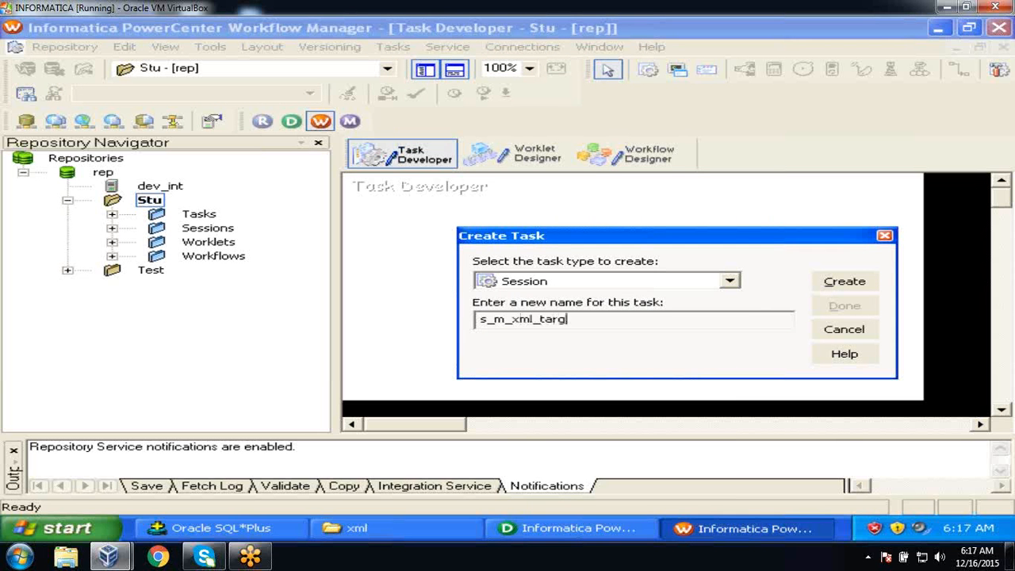
left_click(864, 282)
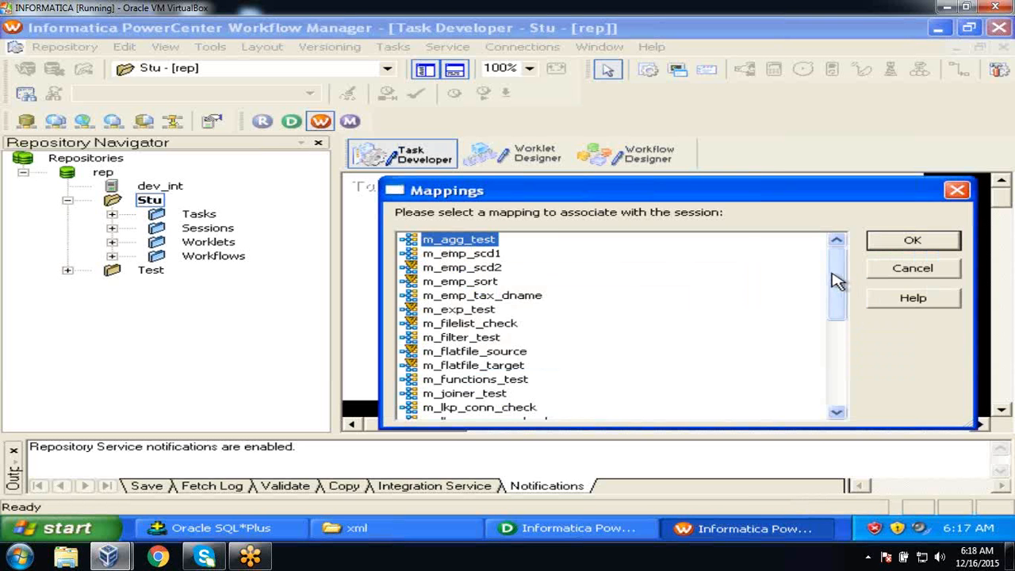
left_click_drag(838, 282, 847, 388)
left_click(494, 409)
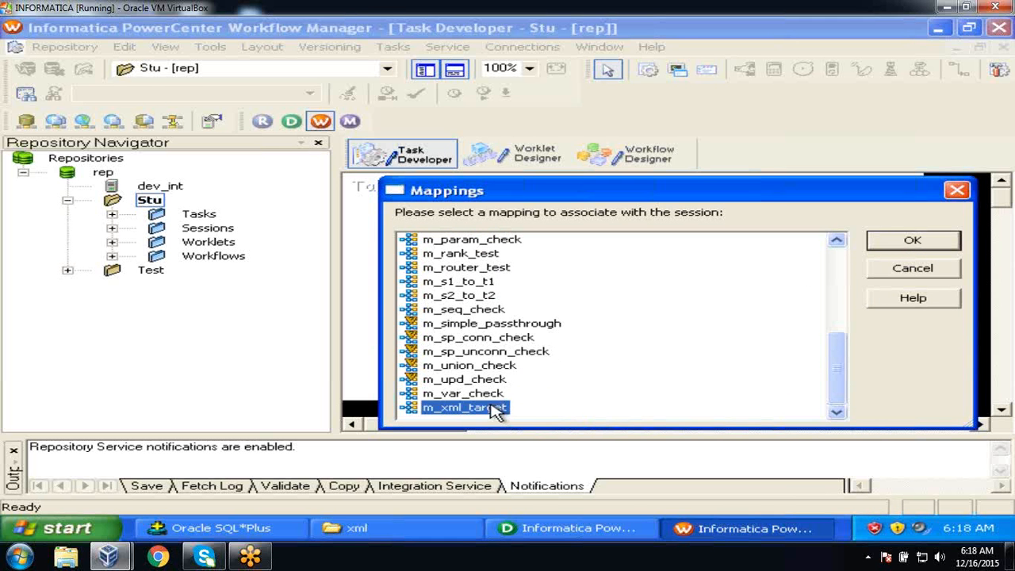
left_click(916, 240)
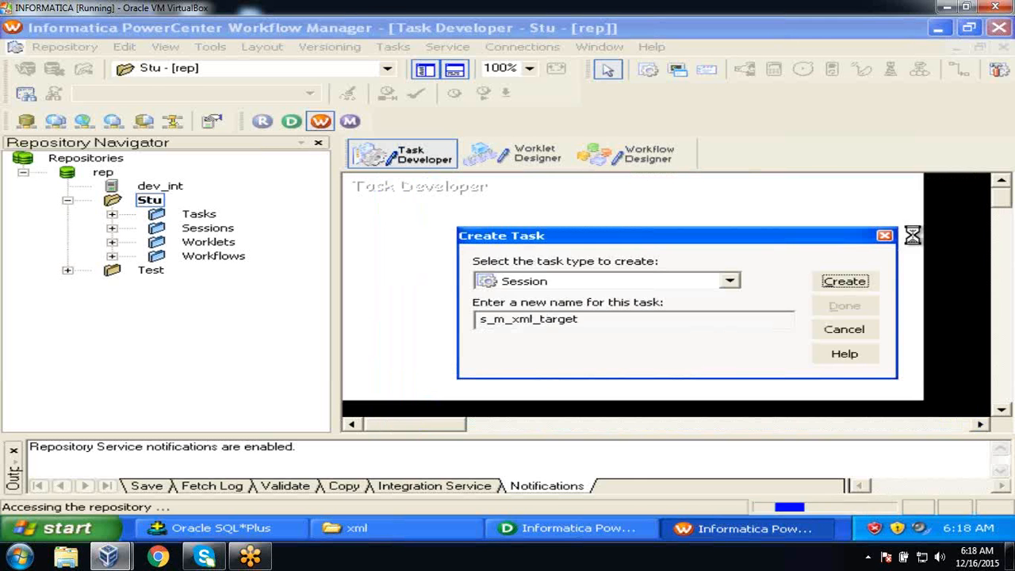
left_click(869, 308)
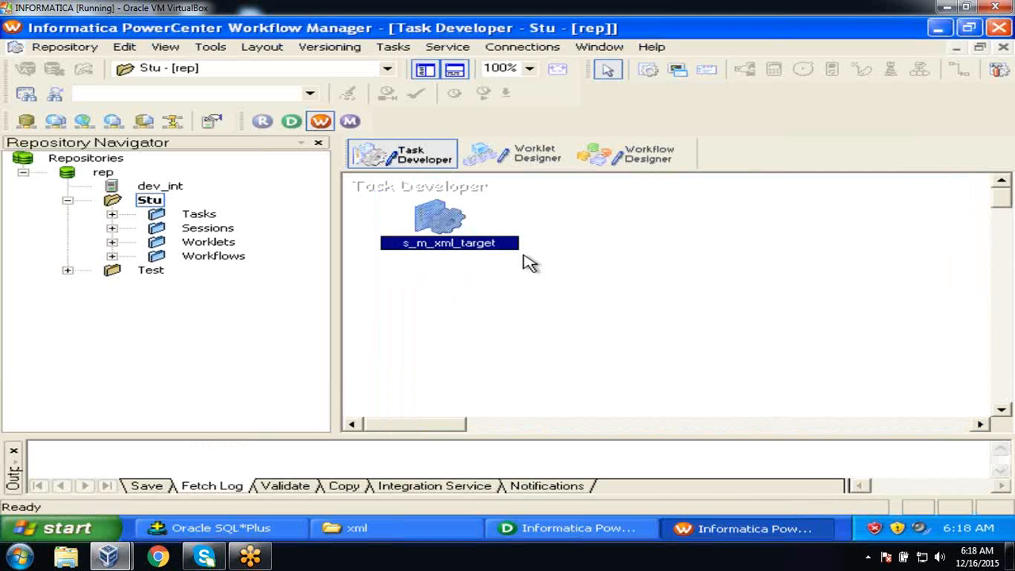
double_click(460, 226)
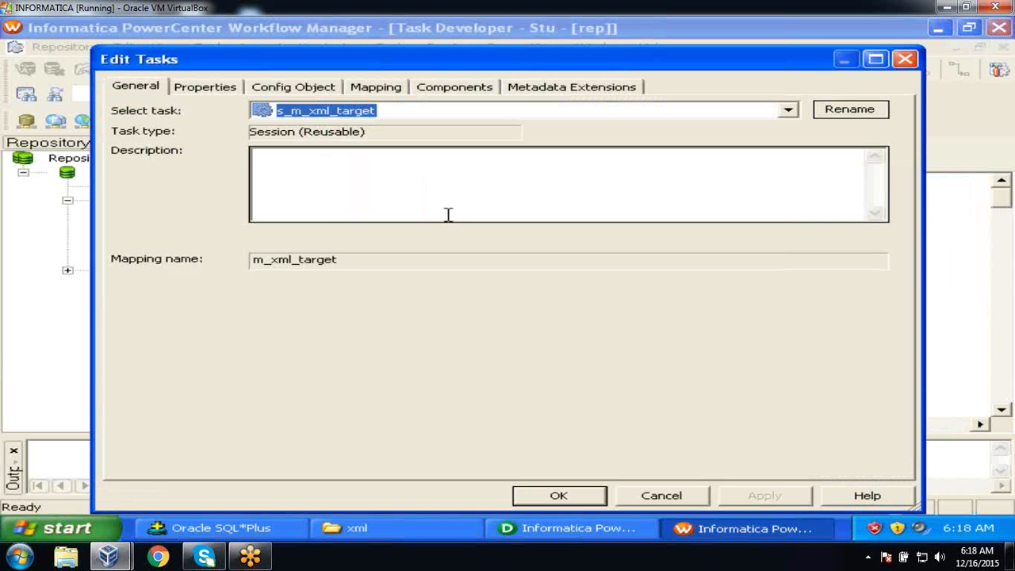
left_click(380, 91)
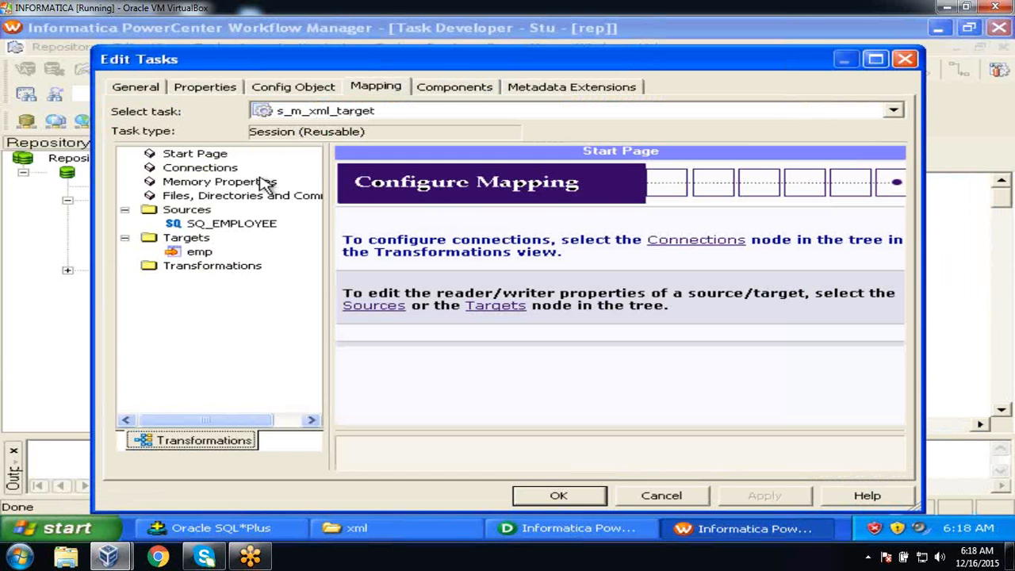
left_click(231, 223)
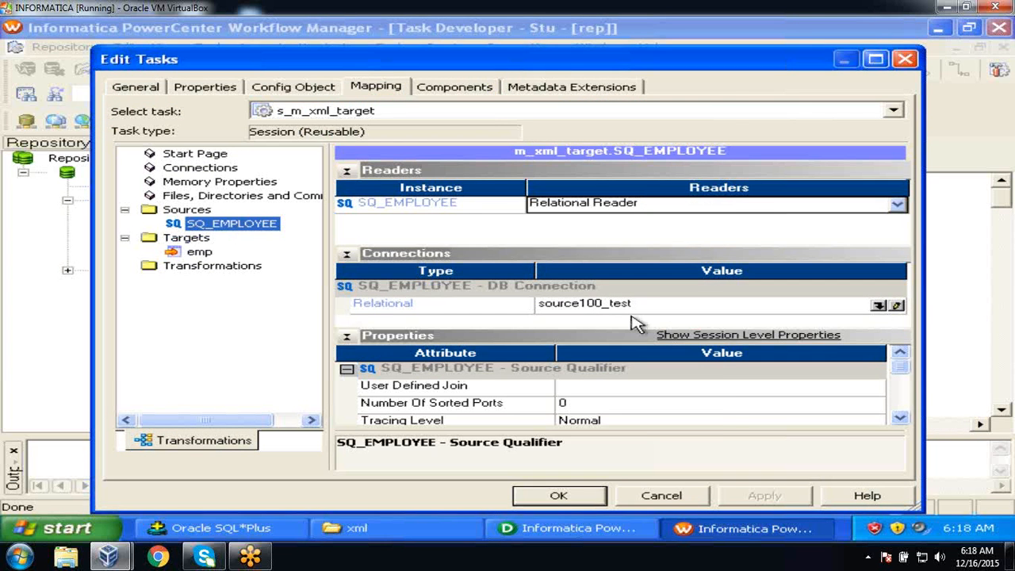
left_click(896, 305)
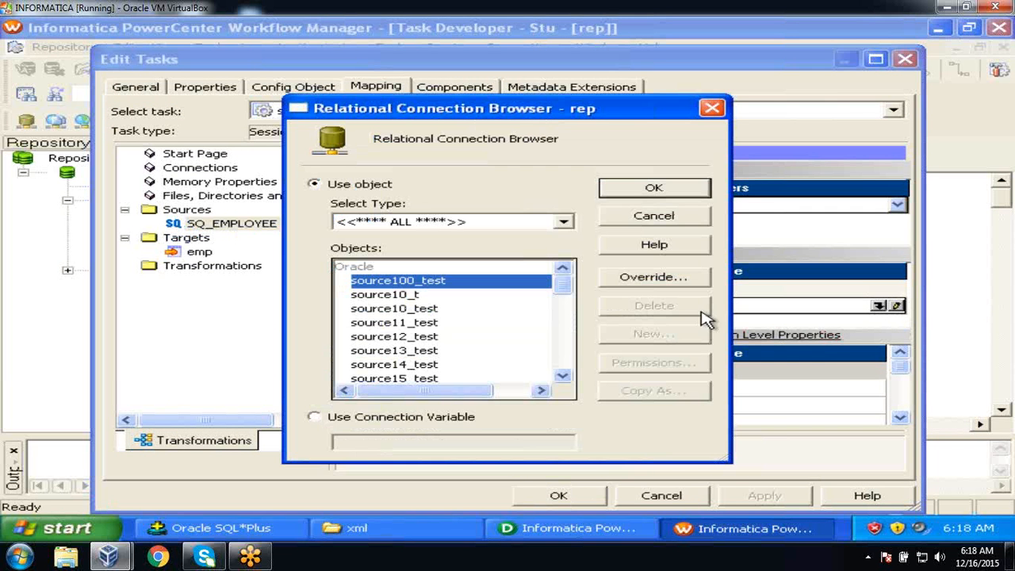
left_click(562, 378)
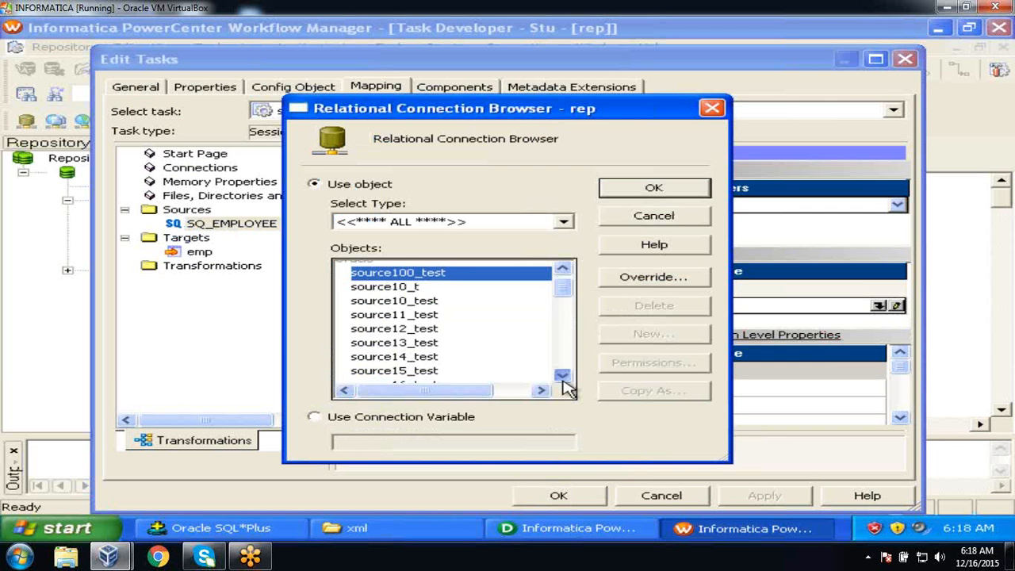
left_click(562, 378)
left_click(562, 377)
left_click(562, 377)
left_click(397, 351)
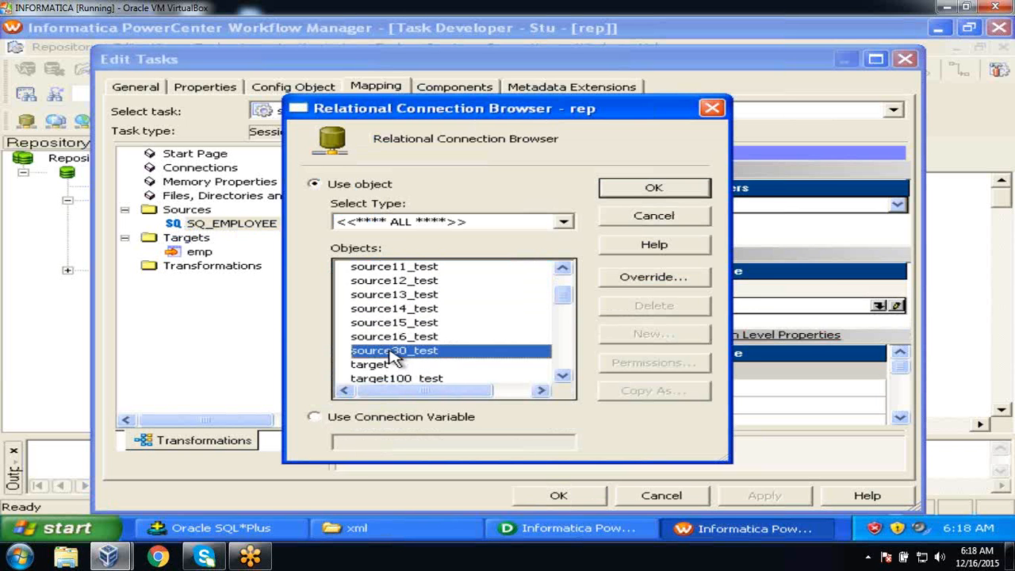
left_click(658, 195)
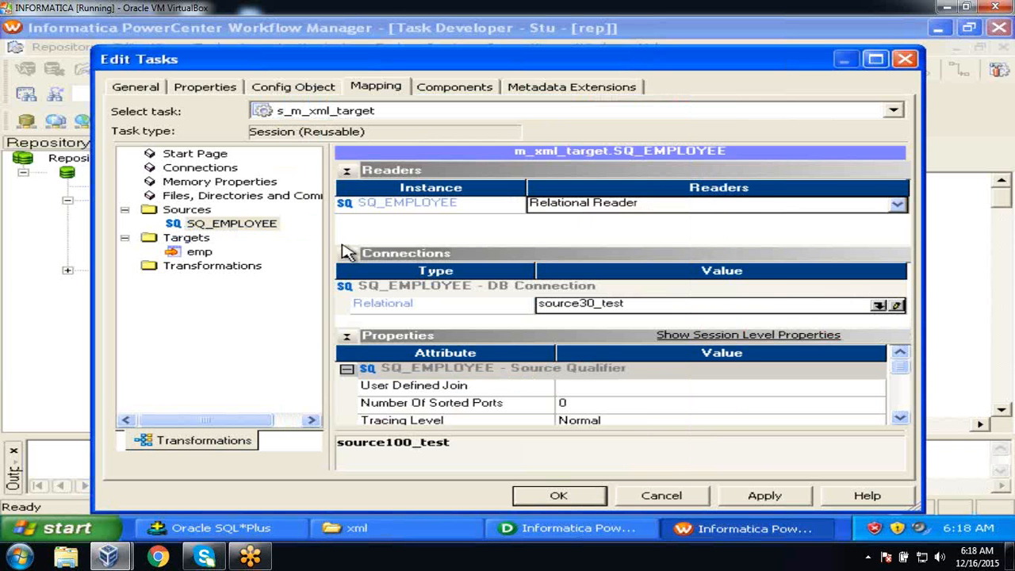
left_click(208, 255)
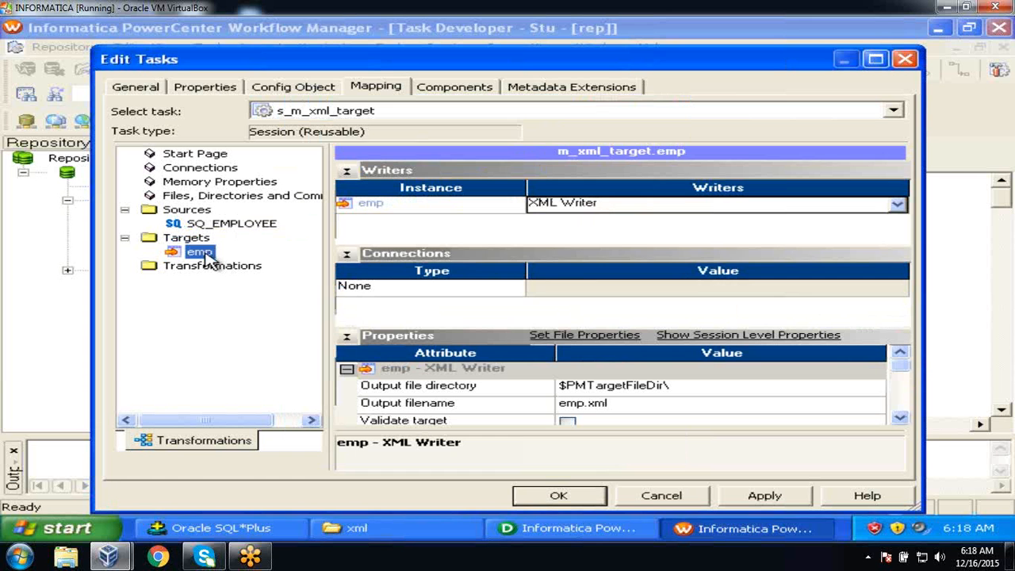
Change the emp target's output file directory from $PMTargetFileDir\ to c:\flatfiles\xml.
left_click(901, 418)
left_click(901, 418)
left_click(901, 418)
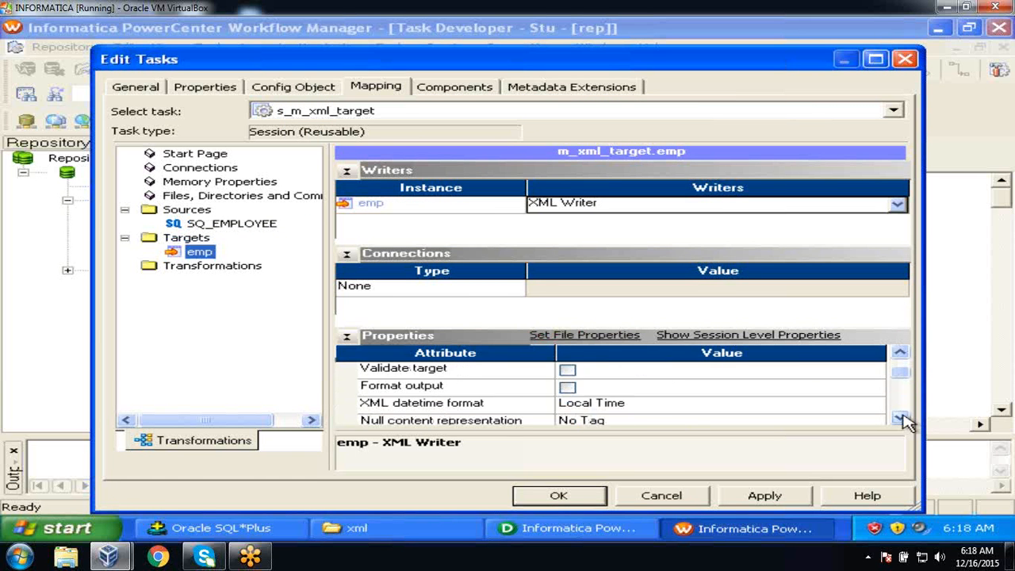
left_click(901, 418)
left_click(901, 418)
left_click(901, 418)
left_click(901, 418)
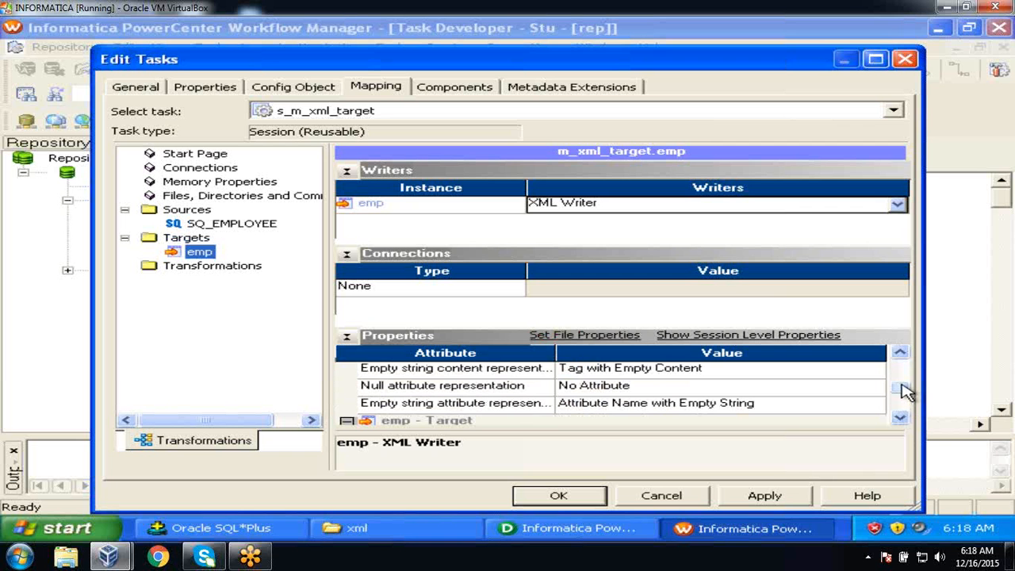
left_click_drag(904, 393, 904, 373)
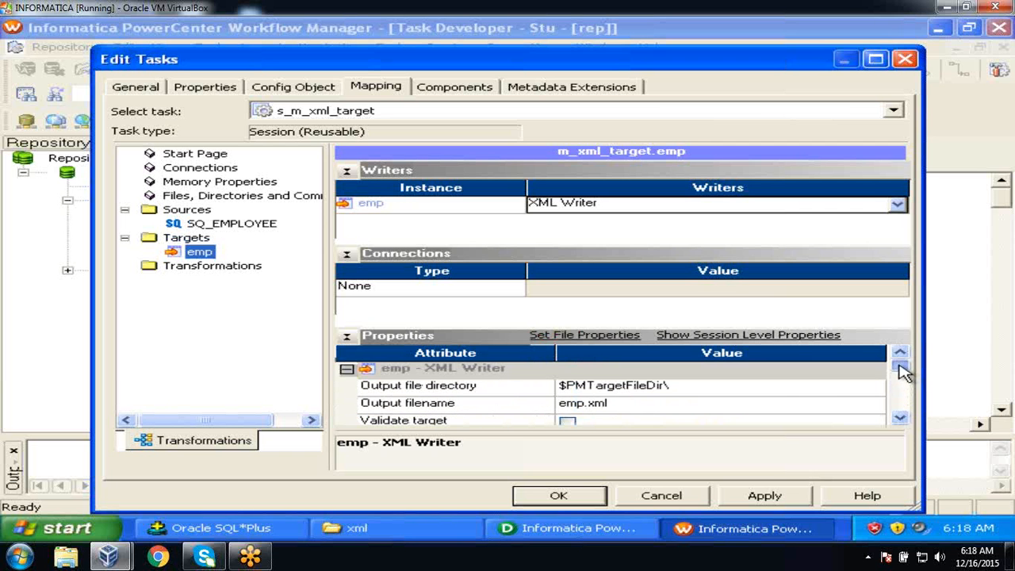
left_click(759, 394)
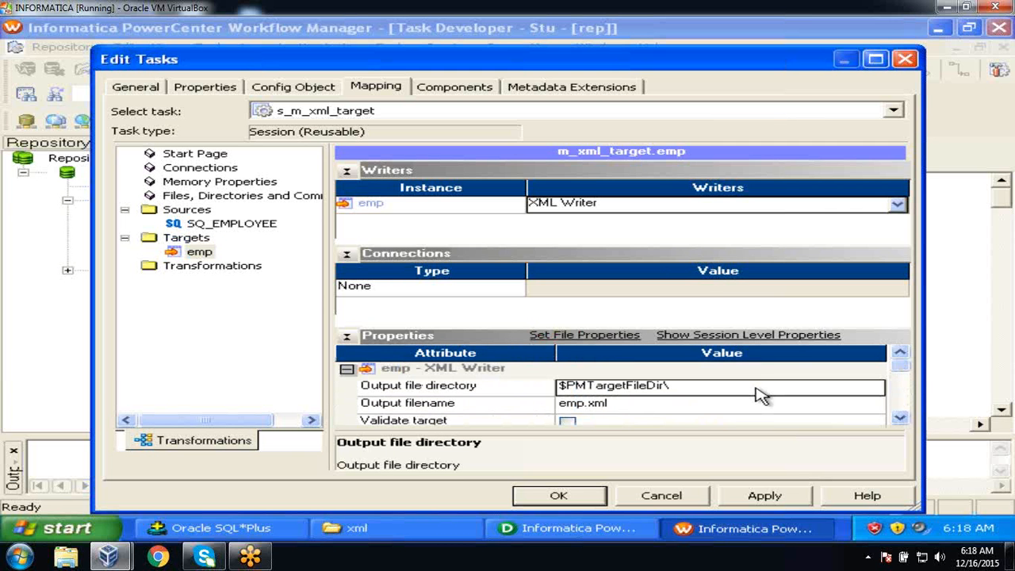
type("c:\\flatfiles\\xml")
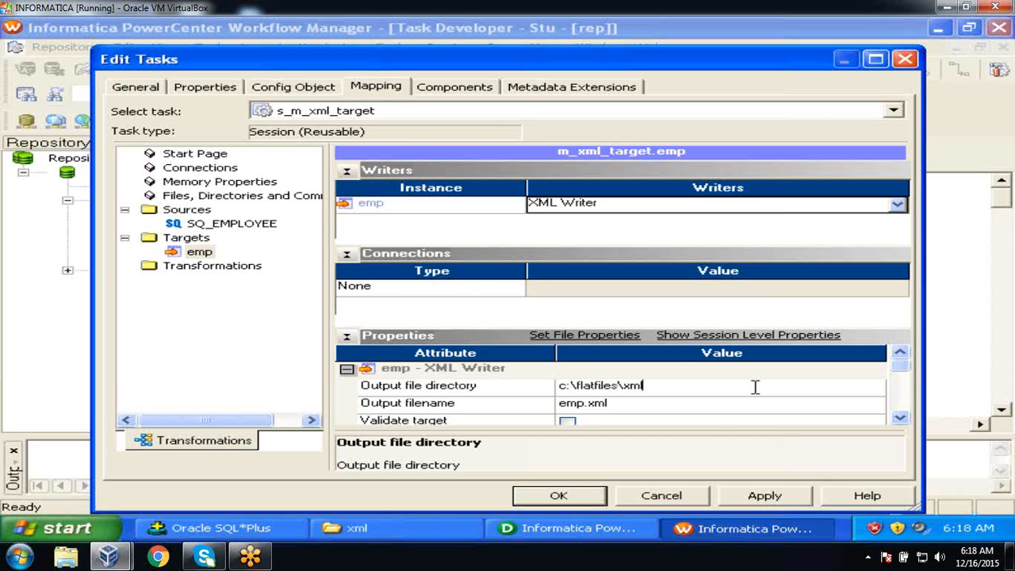
left_click(714, 403)
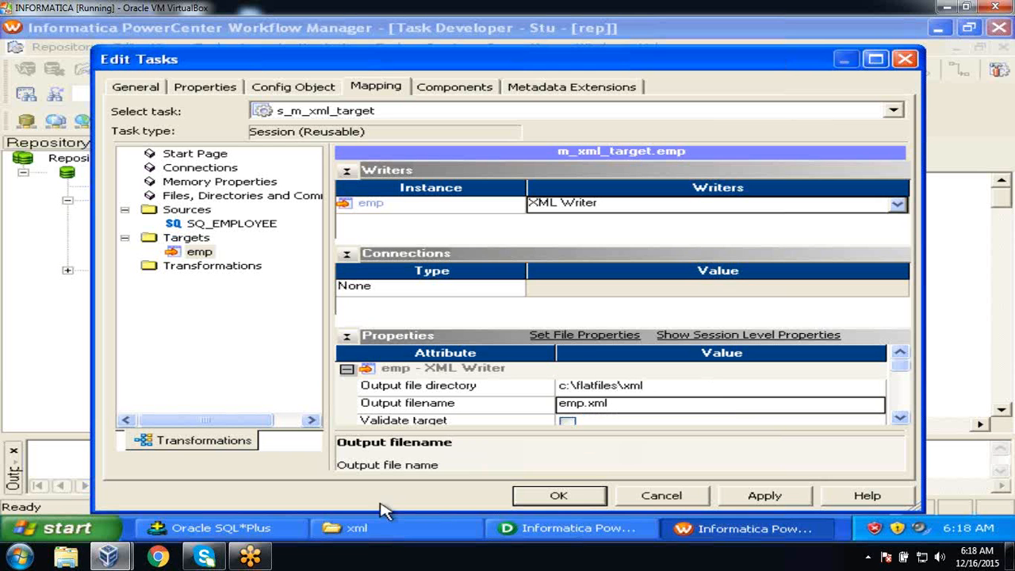
left_click(459, 532)
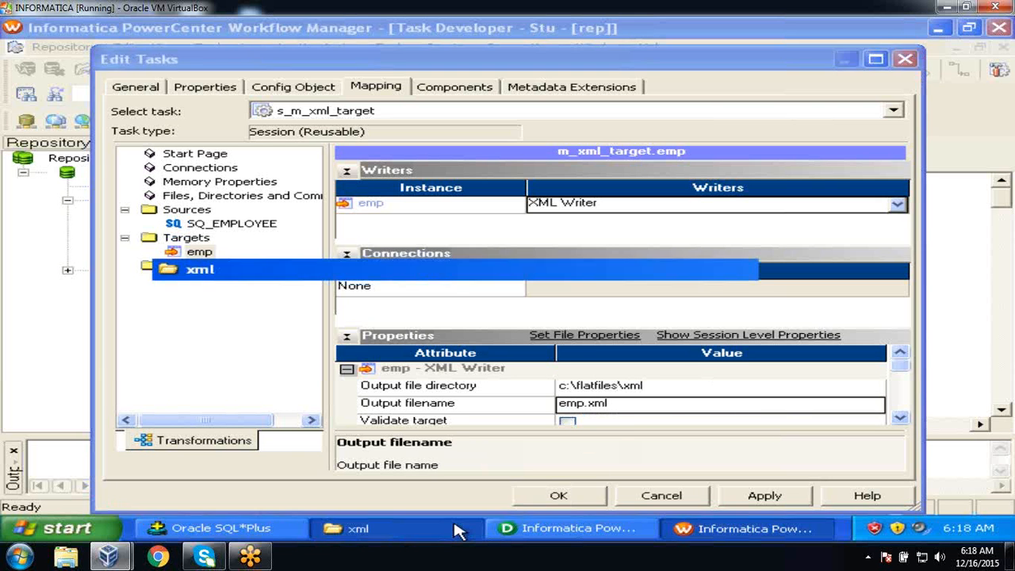
Rename the emp target's output file to emp_info.xml and apply the session changes.
left_click(459, 532)
left_click(459, 532)
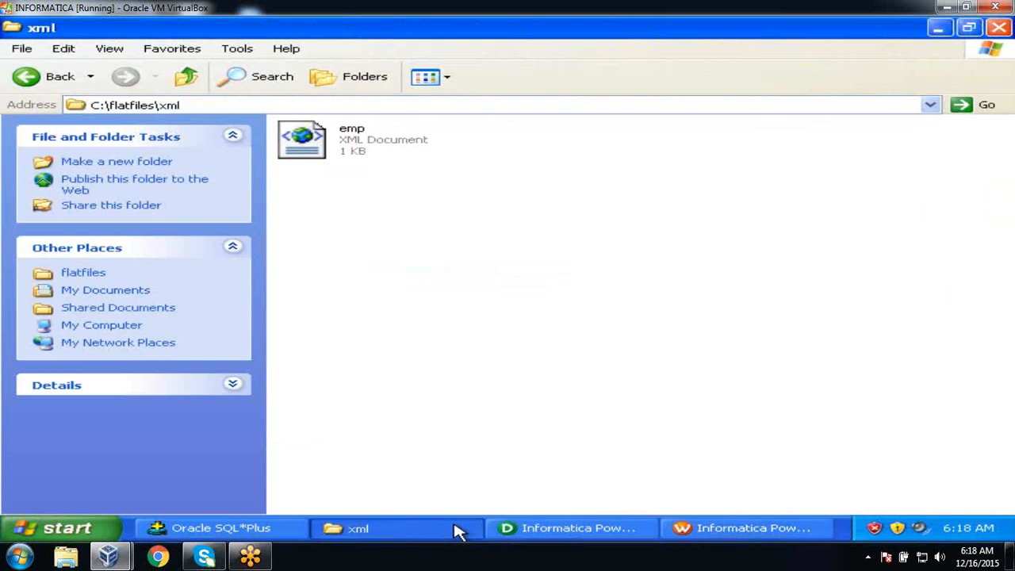
left_click(458, 531)
key("BackSpace")
key("BackSpace")
key("BackSpace")
key("BackSpace")
key("BackSpace")
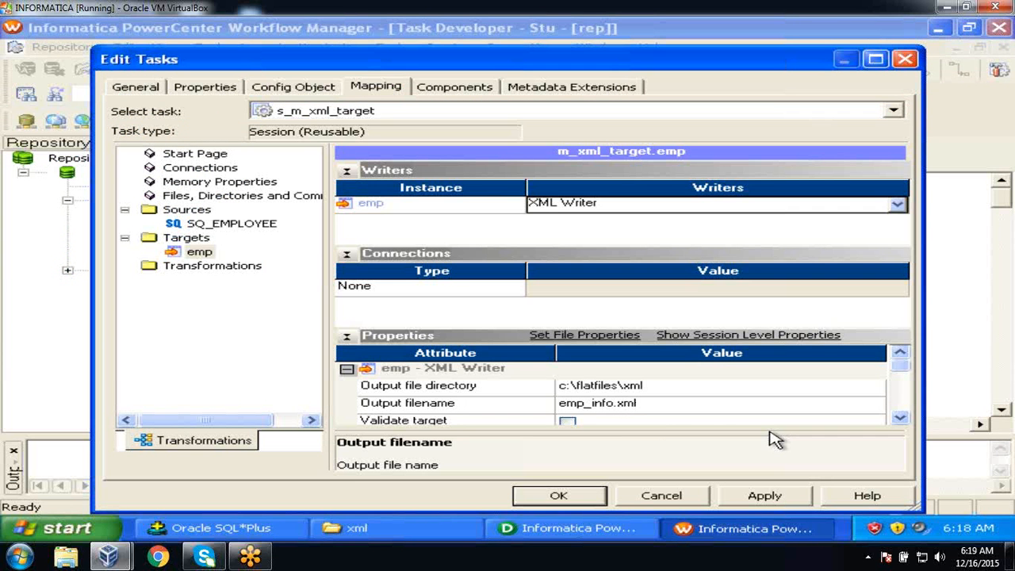
left_click(760, 497)
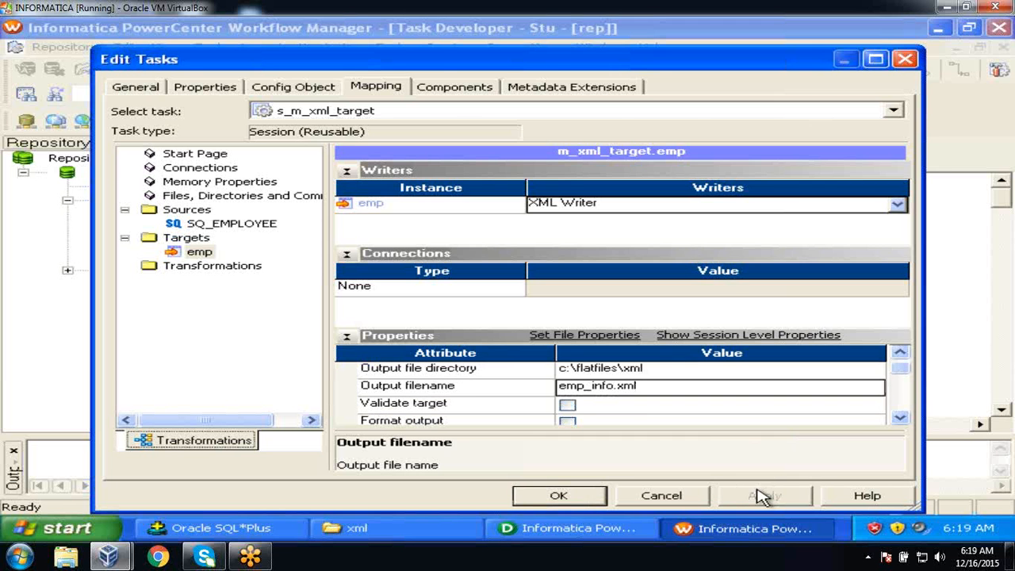
left_click(538, 495)
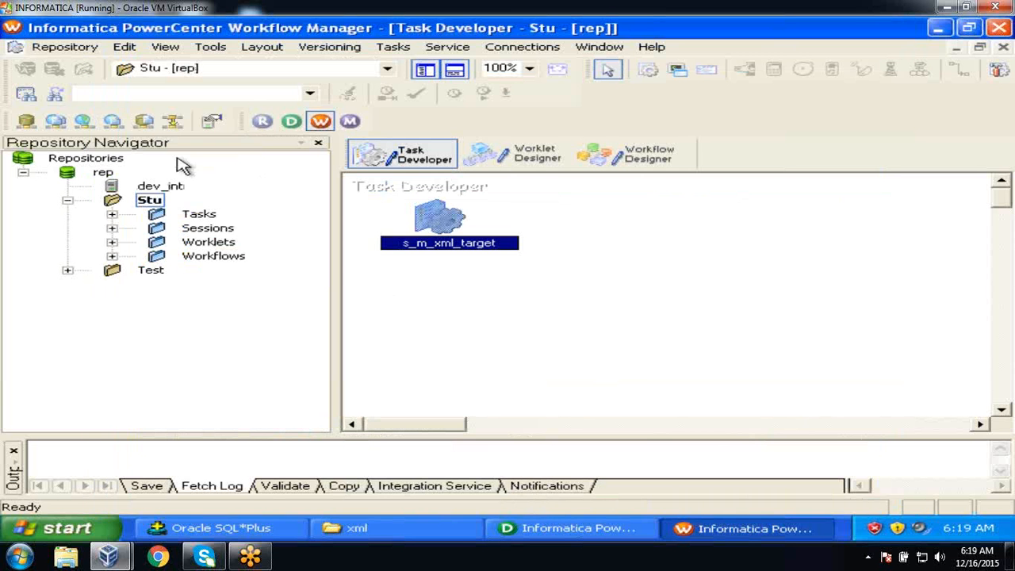
Save the edited session to the repository.
left_click(61, 50)
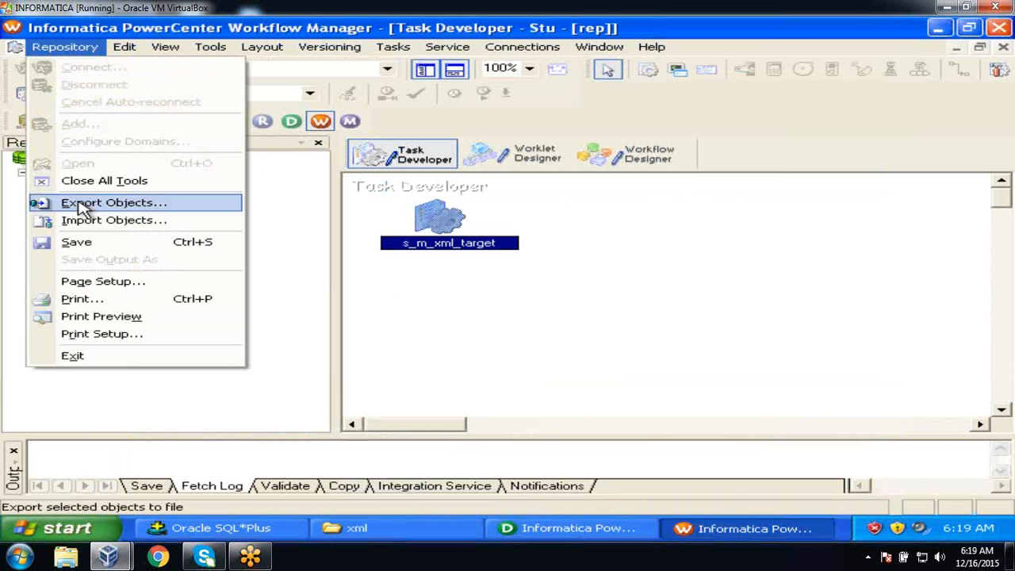
left_click(79, 243)
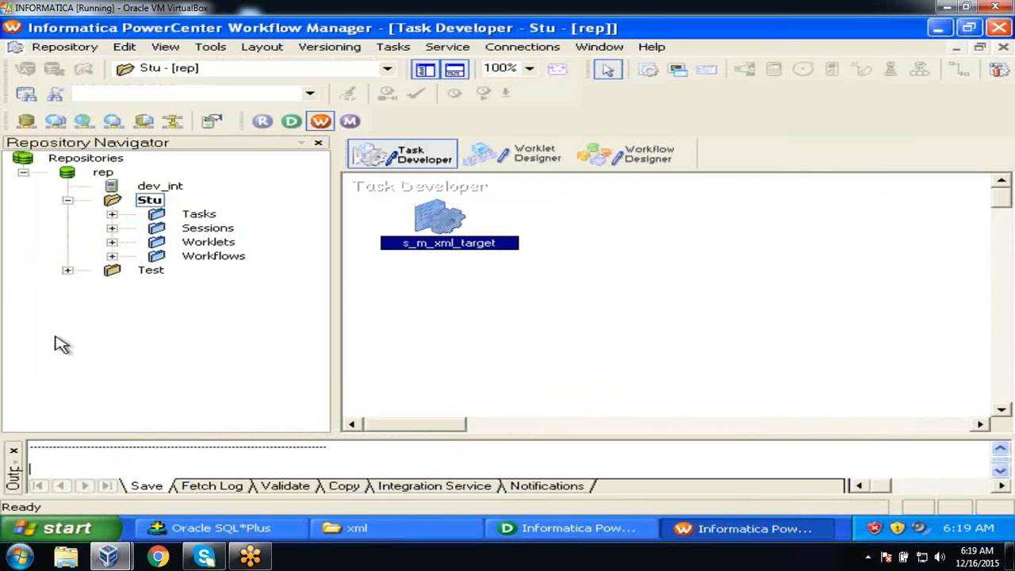
left_click(14, 450)
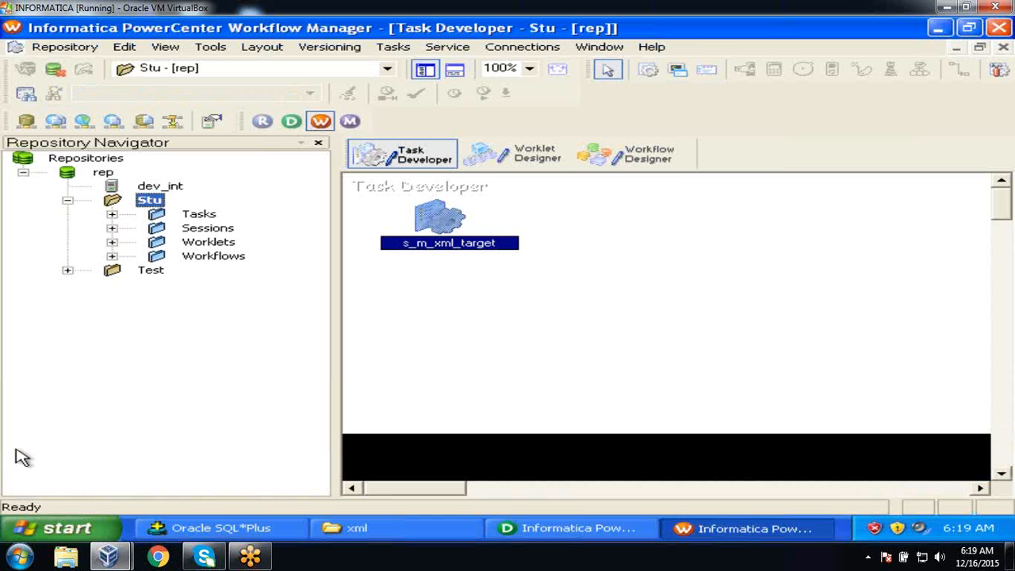
Open the wf_sequential workflow in the Workflow Designer canvas.
left_click(645, 156)
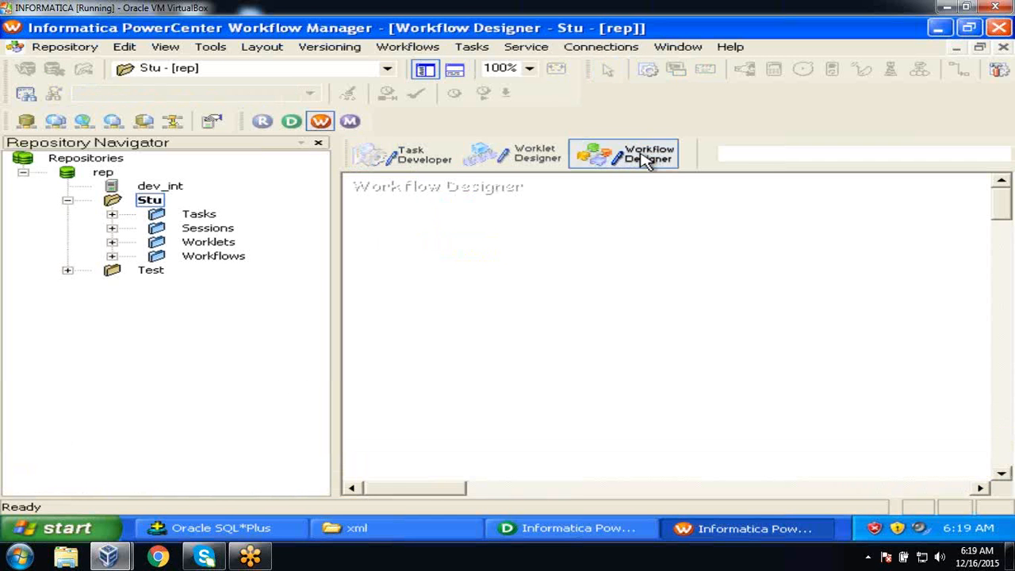
left_click(113, 257)
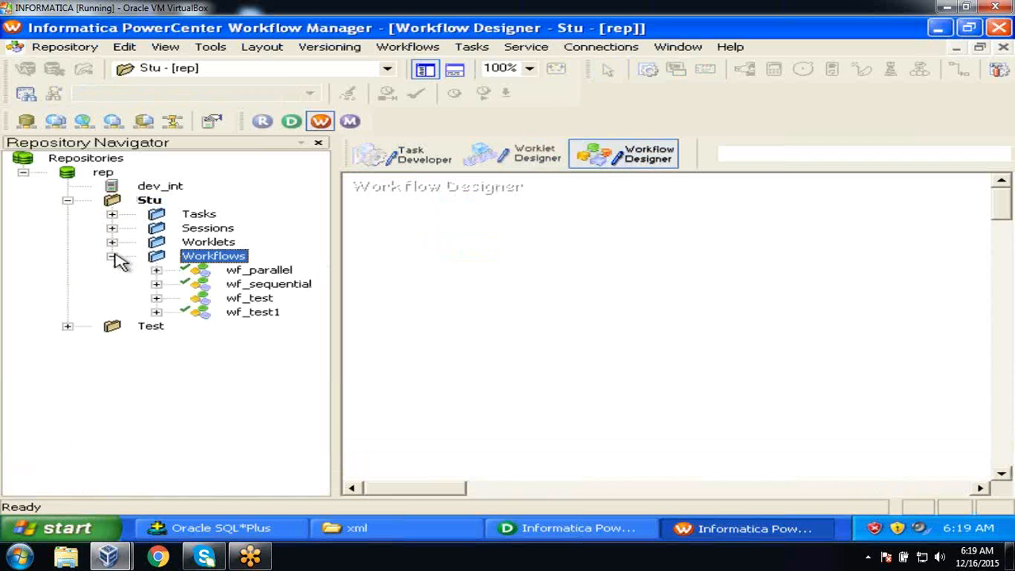
left_click(298, 287)
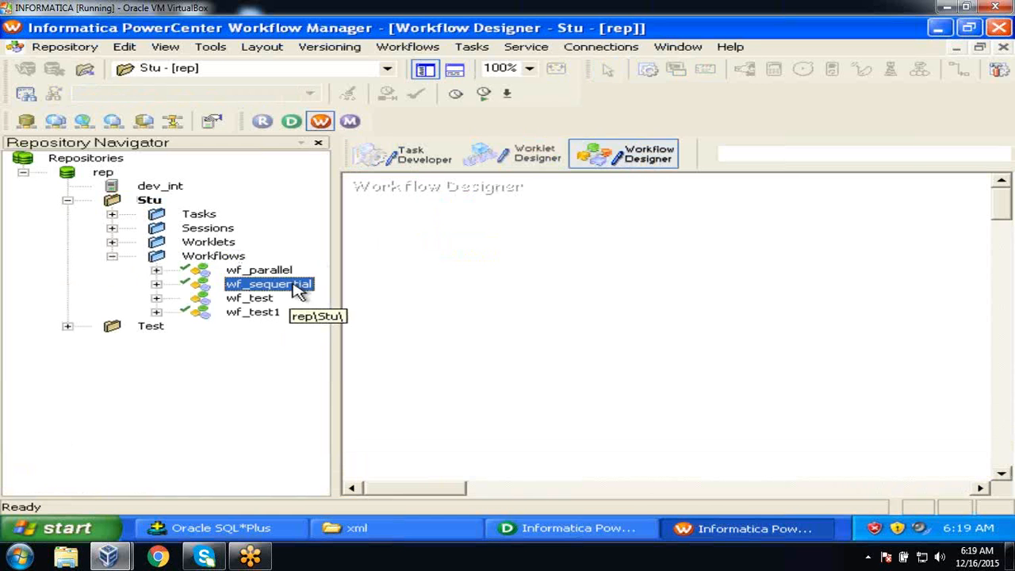
left_click_drag(299, 287, 556, 265)
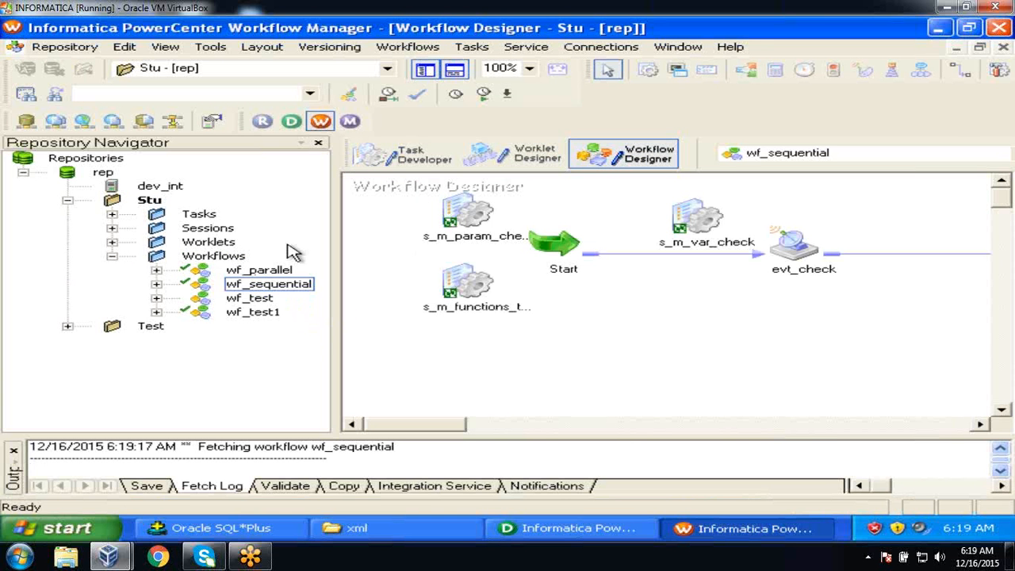
left_click(112, 256)
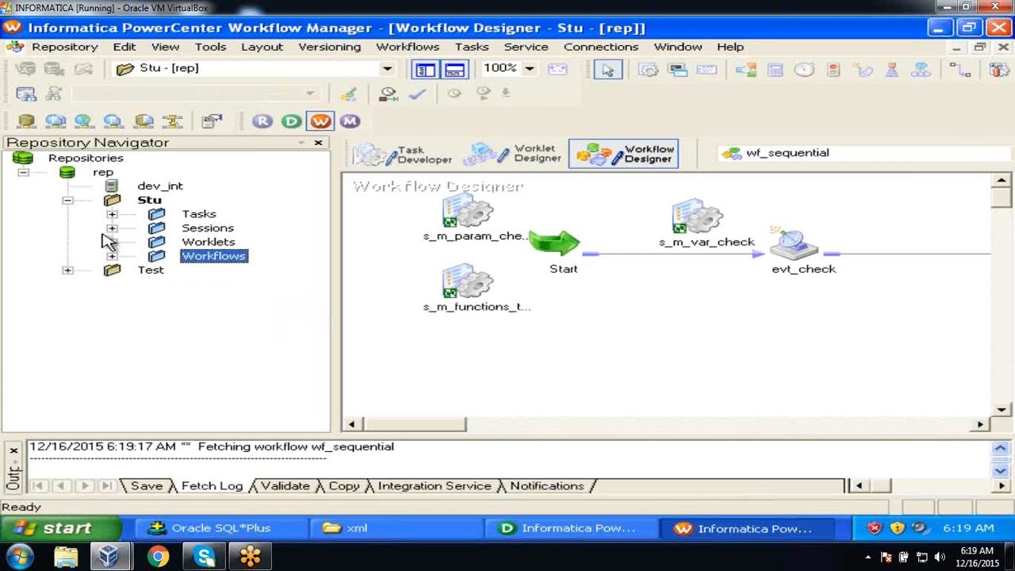
Add the reusable s_m_xml_target session to the wf_sequential workflow.
left_click(112, 228)
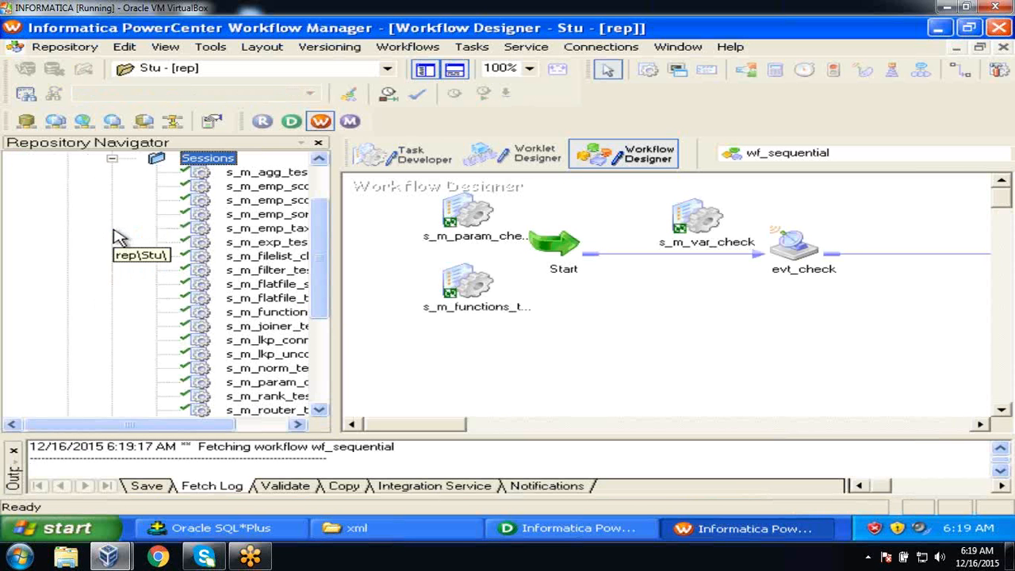
left_click(13, 452)
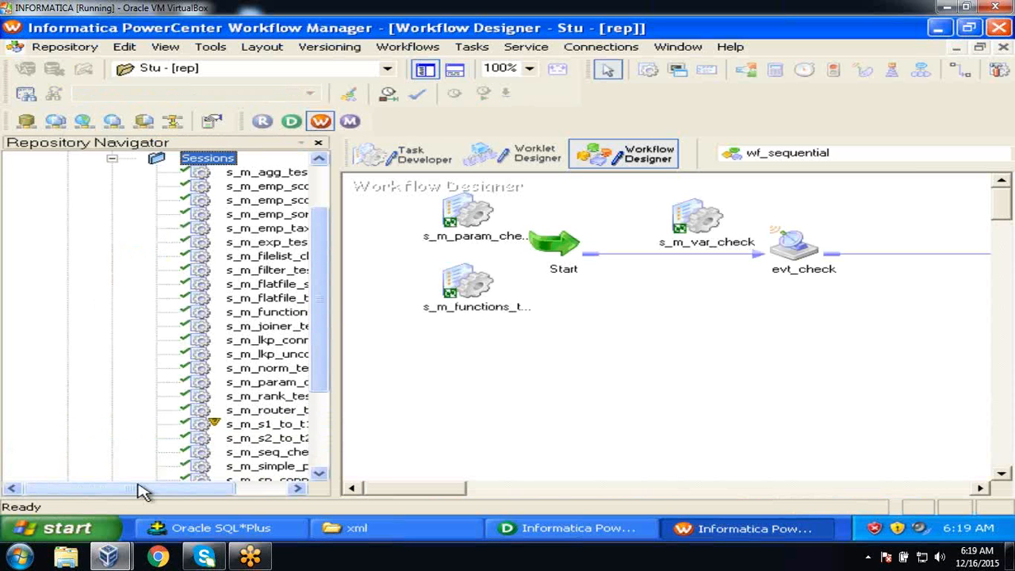
left_click_drag(138, 487, 257, 490)
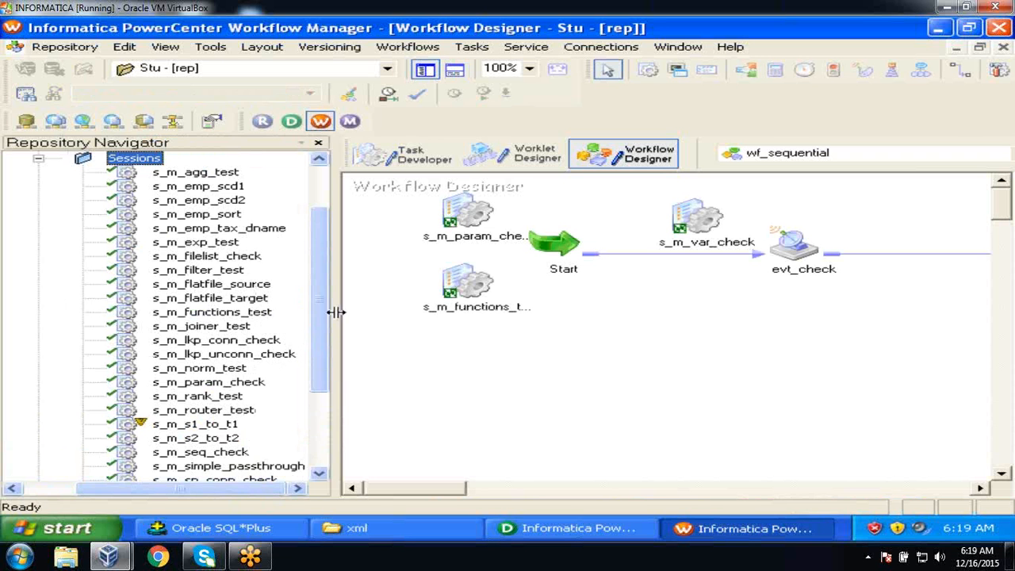
left_click_drag(332, 312, 309, 396)
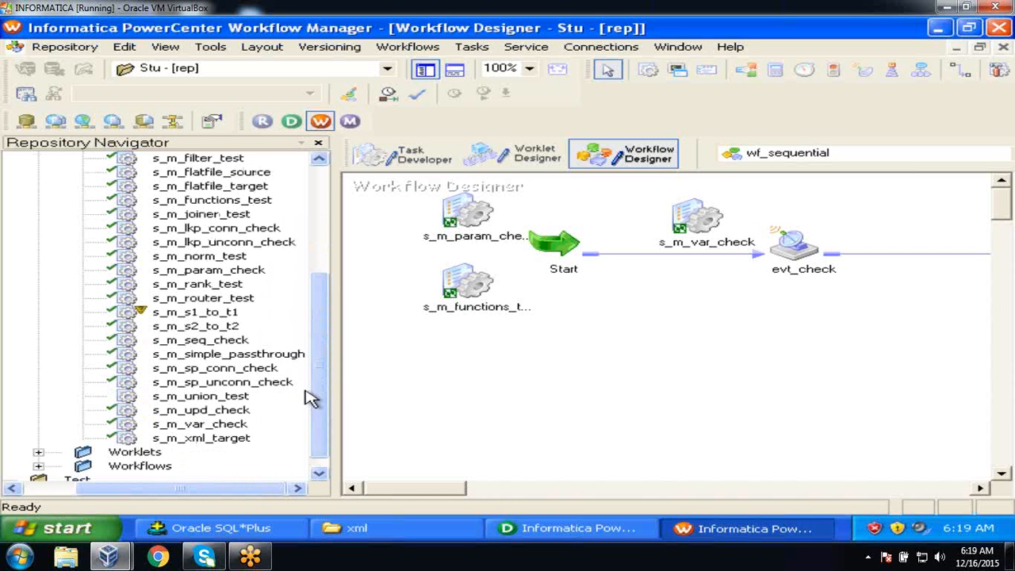
left_click(240, 439)
left_click_drag(240, 439, 682, 309)
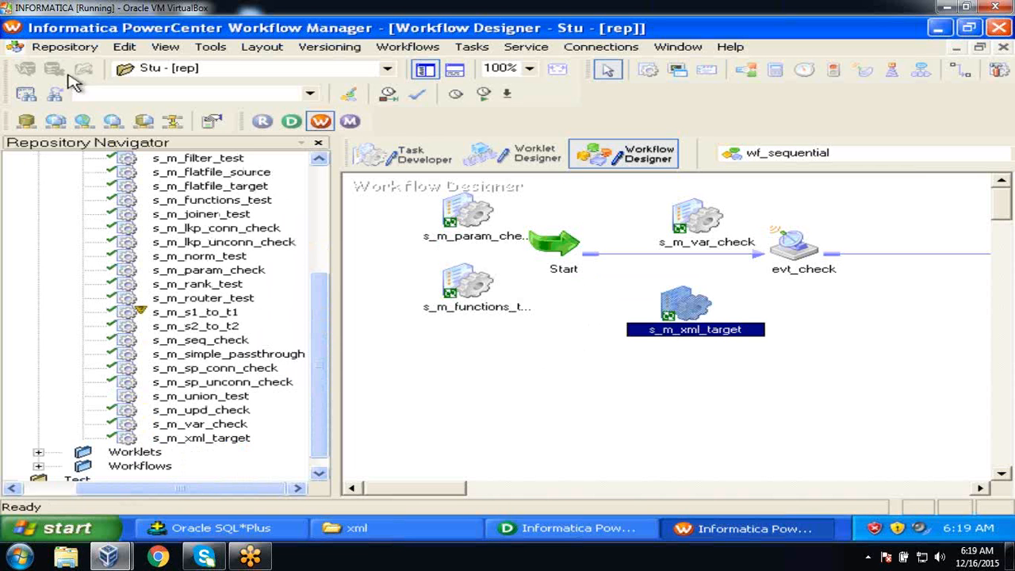
Save the workflow to the repository and start the s_m_xml_target task.
left_click(72, 49)
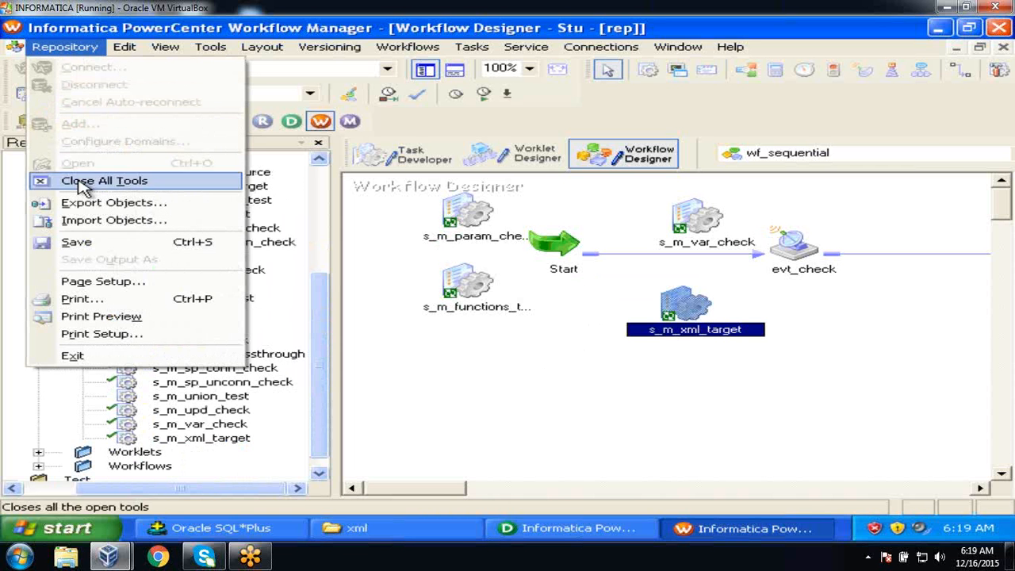
left_click(79, 242)
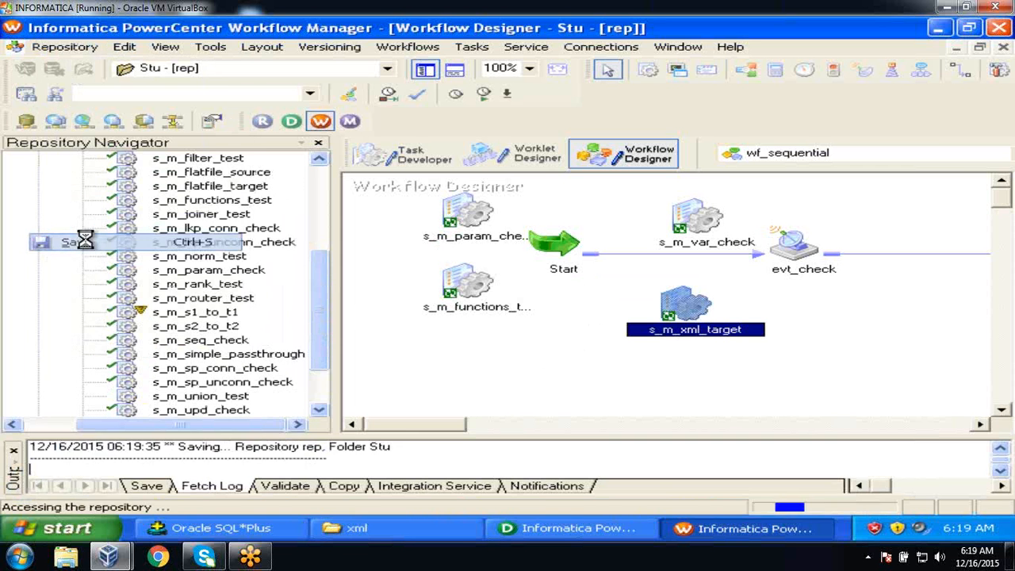
right_click(690, 300)
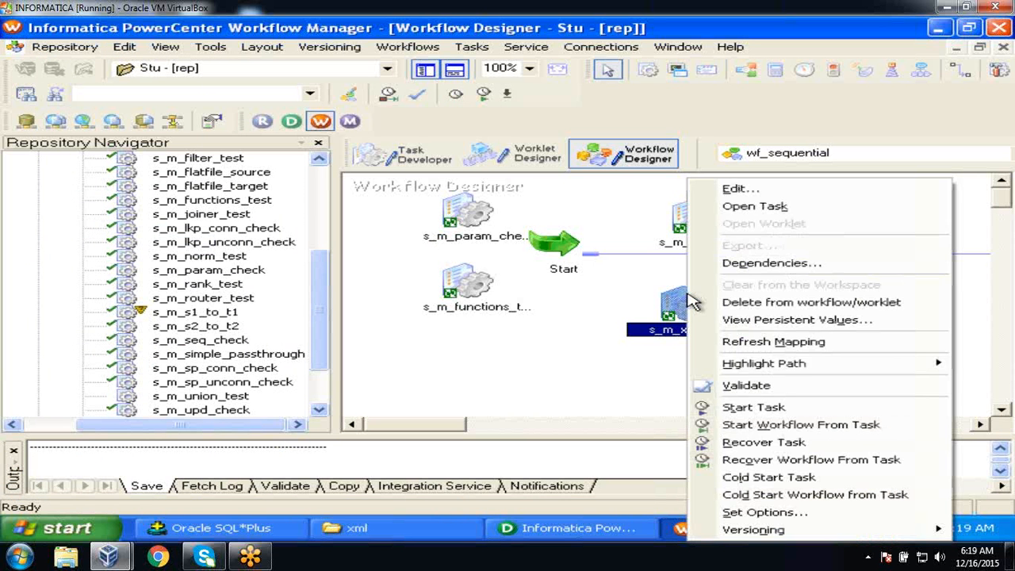
left_click(754, 408)
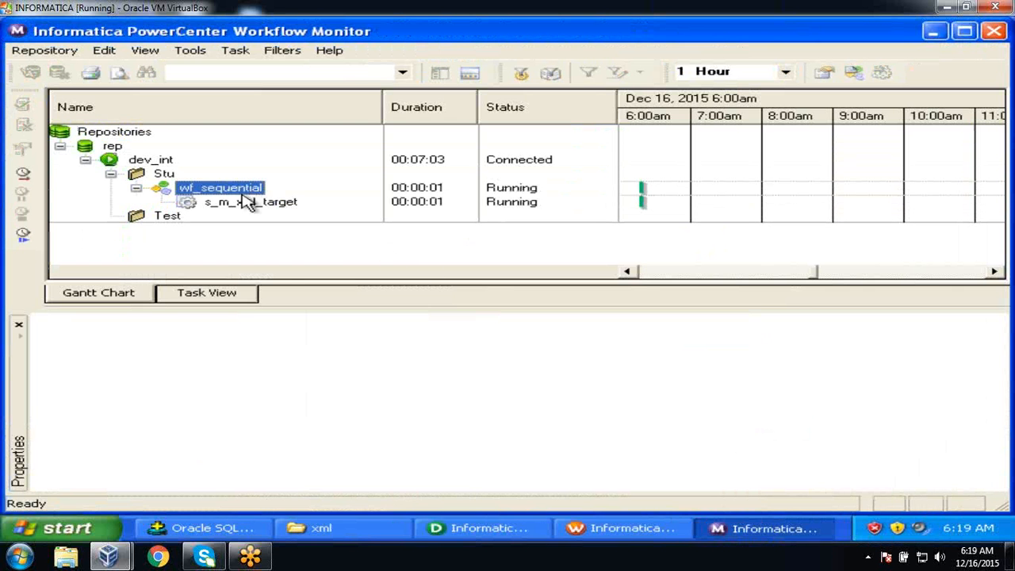
Open s_m_xml_target's run properties and confirm 5 rows applied to X_employee with 0 rejected.
left_click(246, 202)
right_click(245, 203)
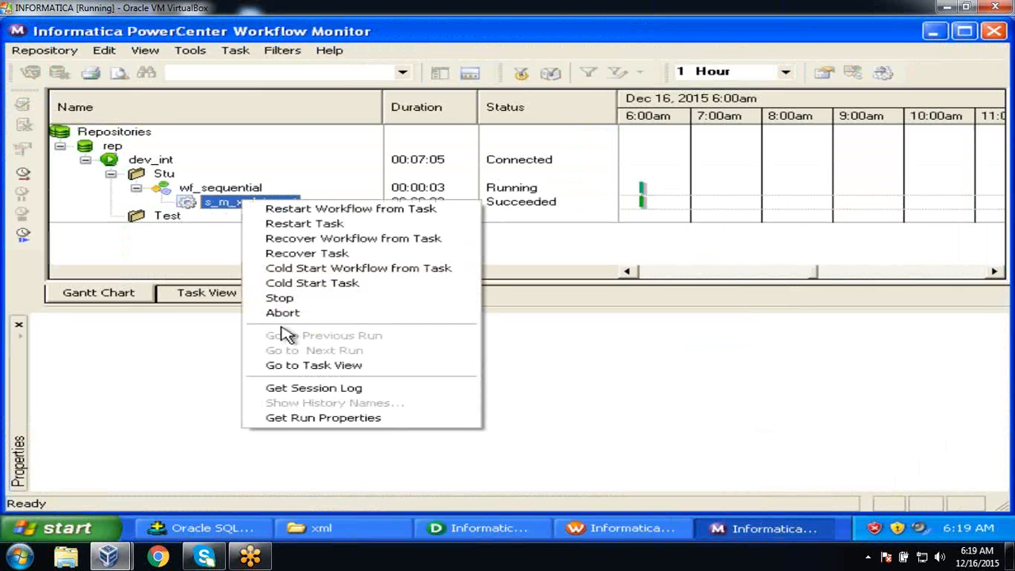
left_click(311, 418)
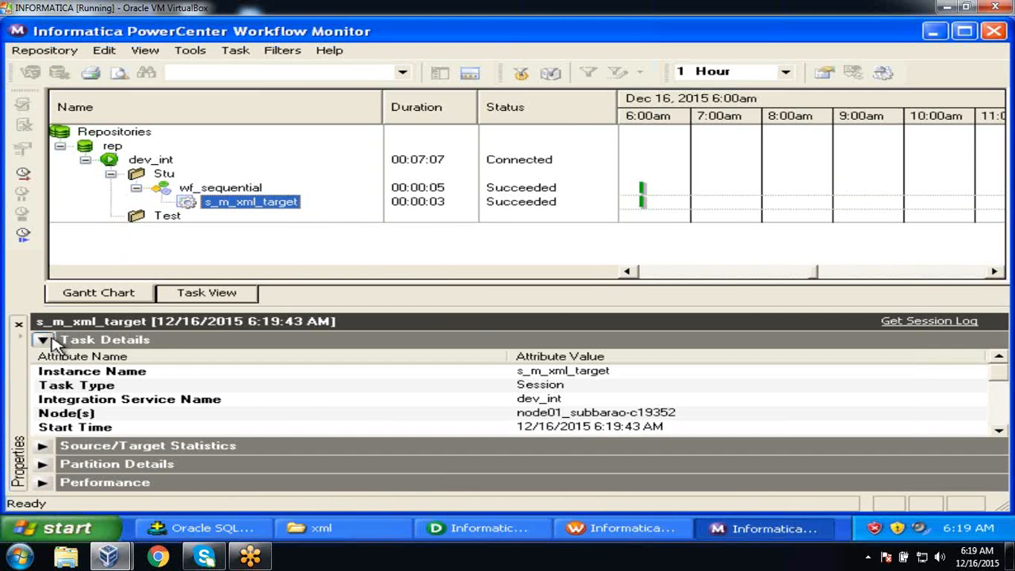
left_click(43, 341)
left_click(42, 358)
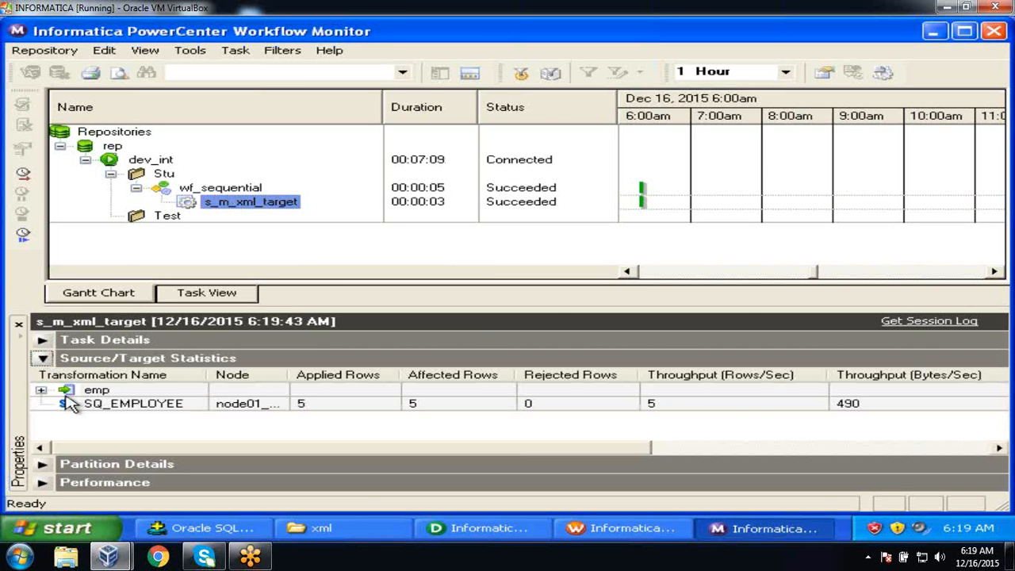
left_click(42, 391)
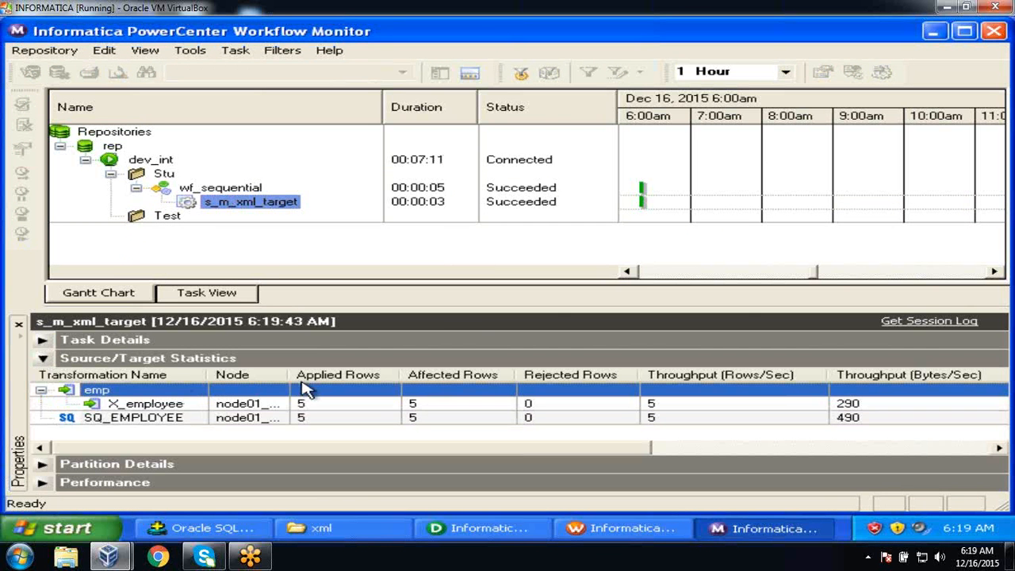
left_click(319, 416)
left_click(316, 405)
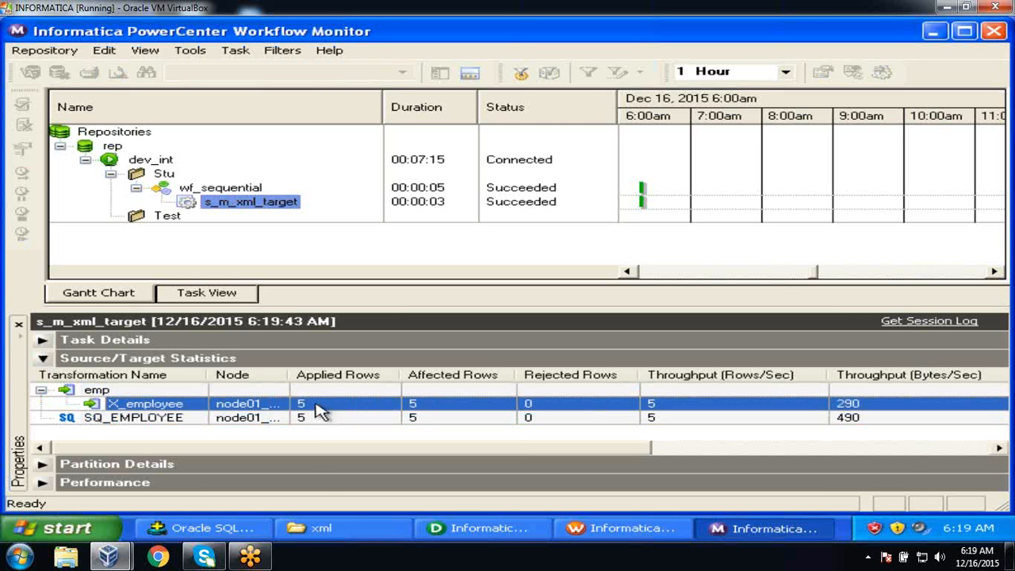
Open emp_info.xml from C:\flatfiles\xml and dismiss the Information Bar to view its employee records.
left_click(322, 528)
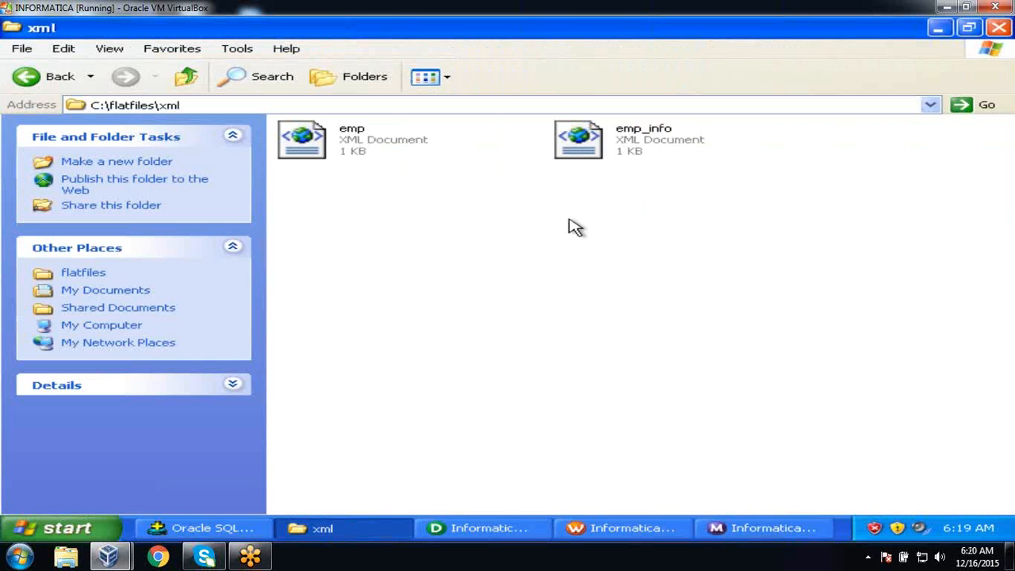
double_click(651, 141)
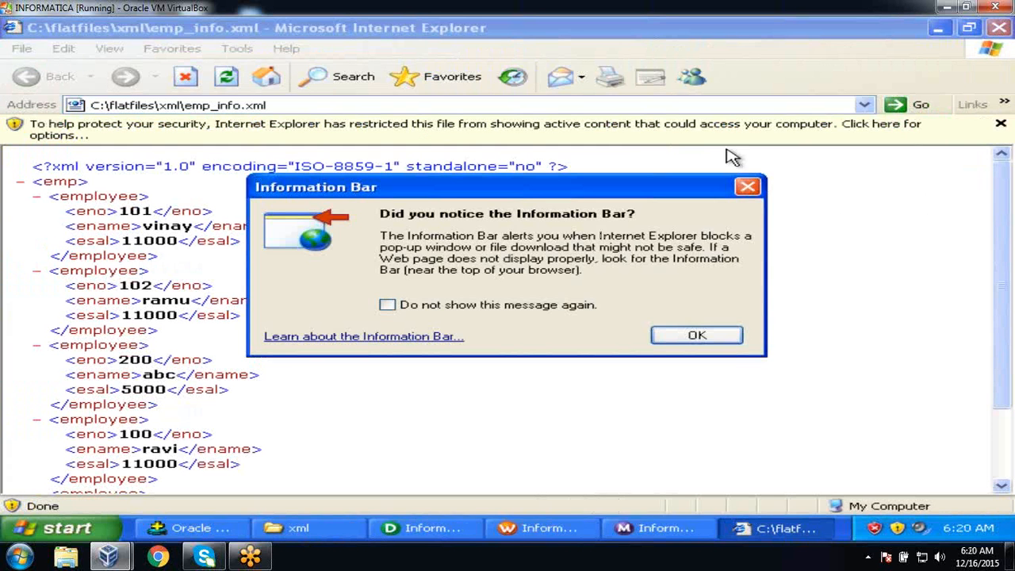
left_click(747, 187)
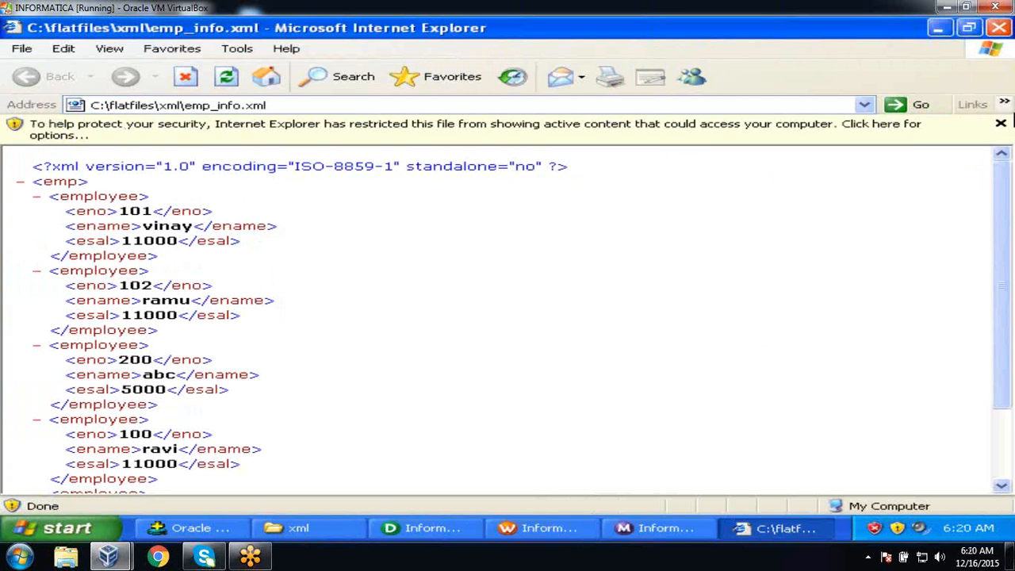
left_click(1002, 125)
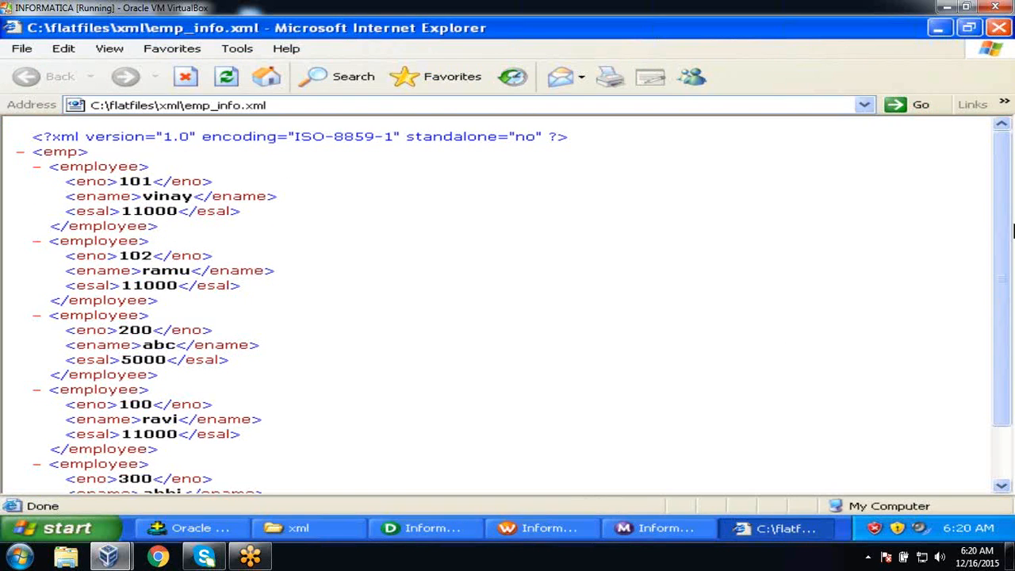
left_click_drag(1004, 231, 1005, 165)
Close the XML viewer, leaving emp_info selected in the xml folder.
left_click(998, 28)
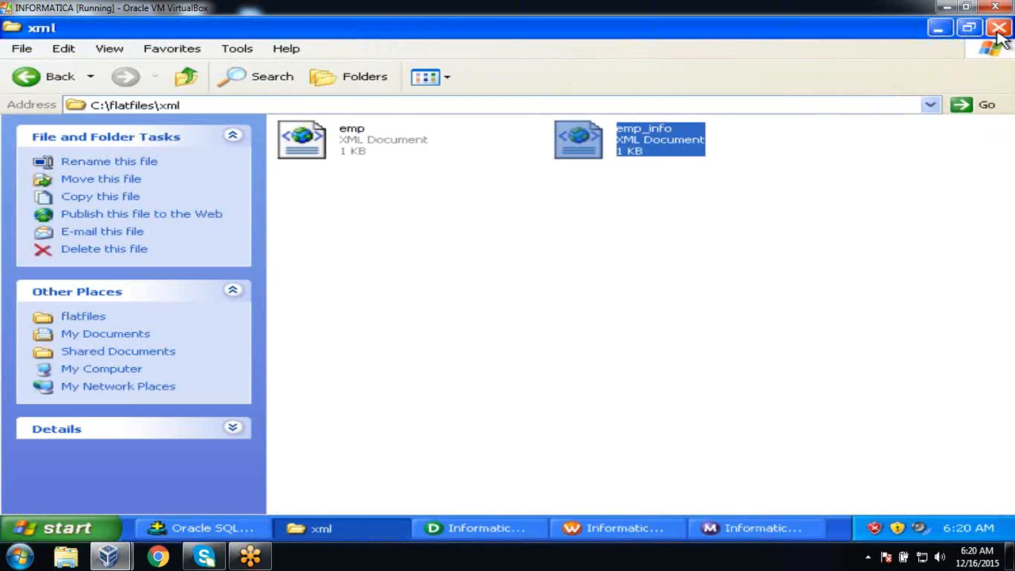
left_click(677, 214)
left_click(666, 153)
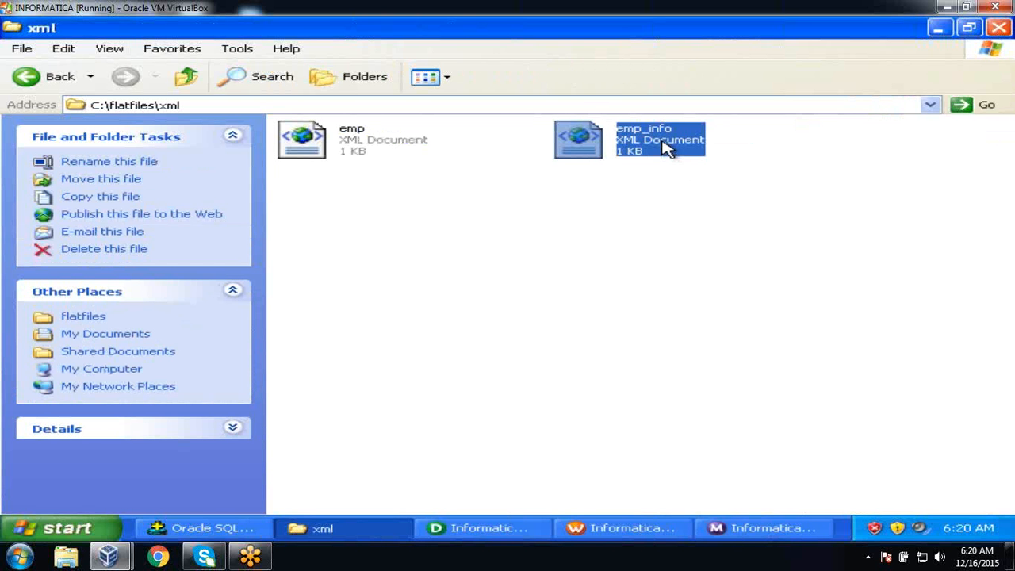
left_click(476, 538)
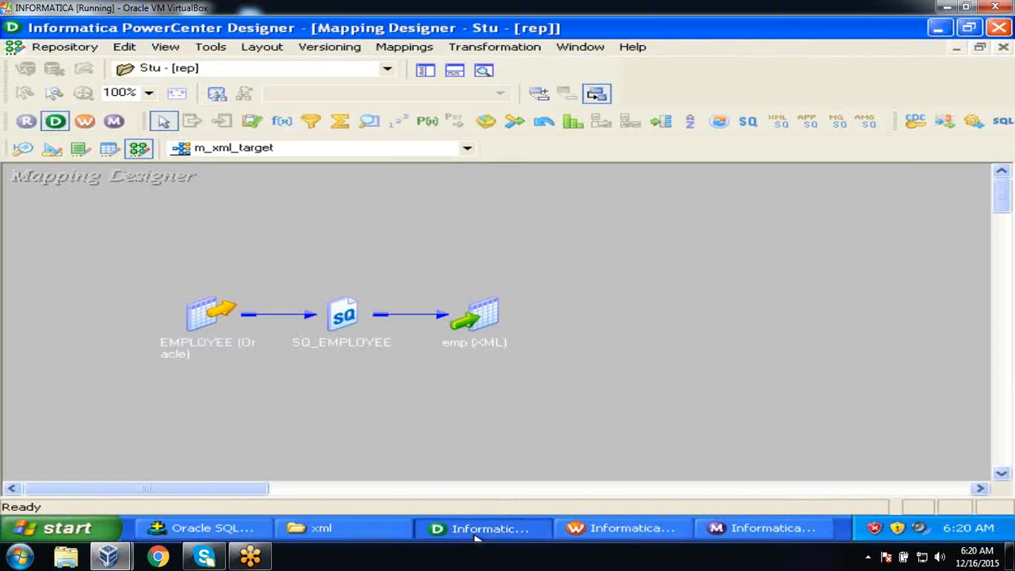
Show the Repository Navigator in Designer and select the EMP_TAX target definition.
left_click(425, 70)
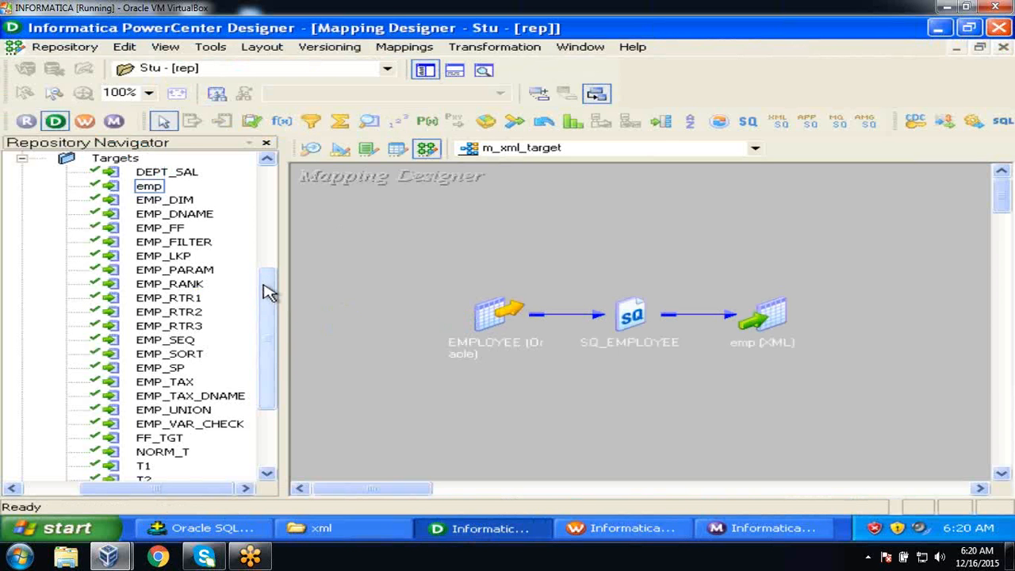
mouse_move(272, 294)
left_mouse_down()
mouse_move(272, 269)
mouse_move(272, 297)
left_mouse_up()
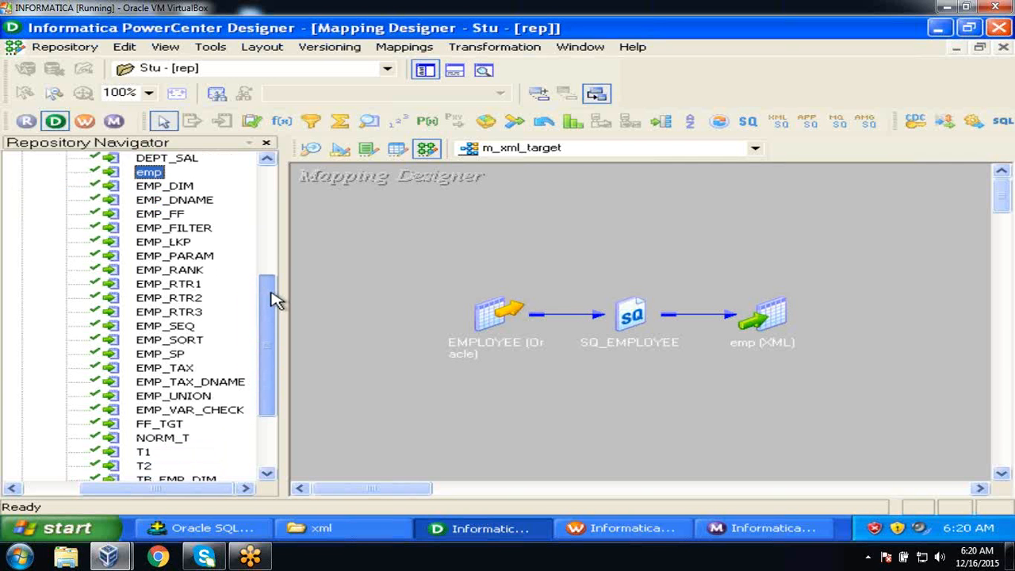
left_click(163, 370)
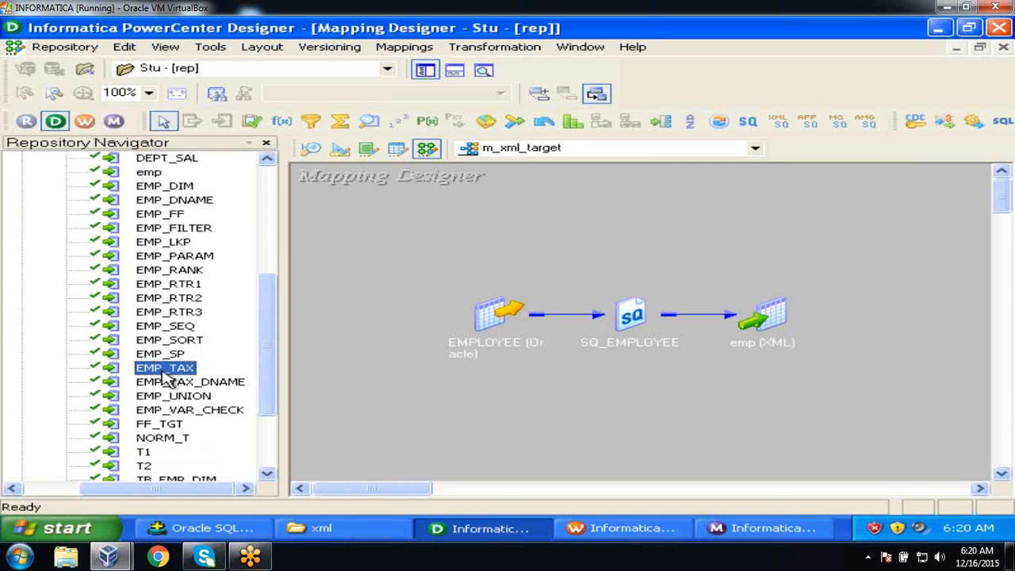
left_click(217, 527)
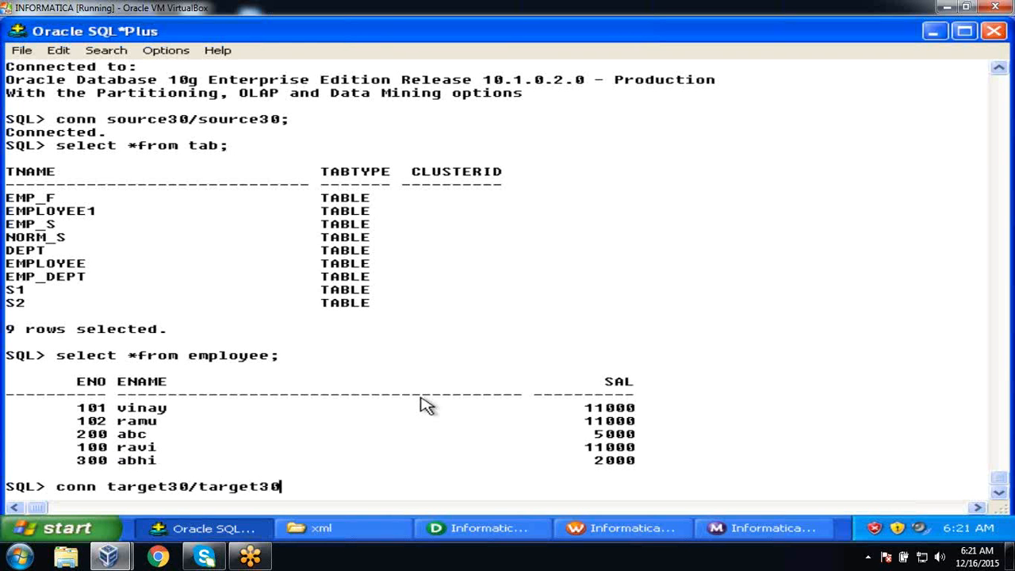
Connect to the target schema and list emp_tax's 5 taxed rows with select *from emp_tax;.
key("Return")
type("select *from emp")
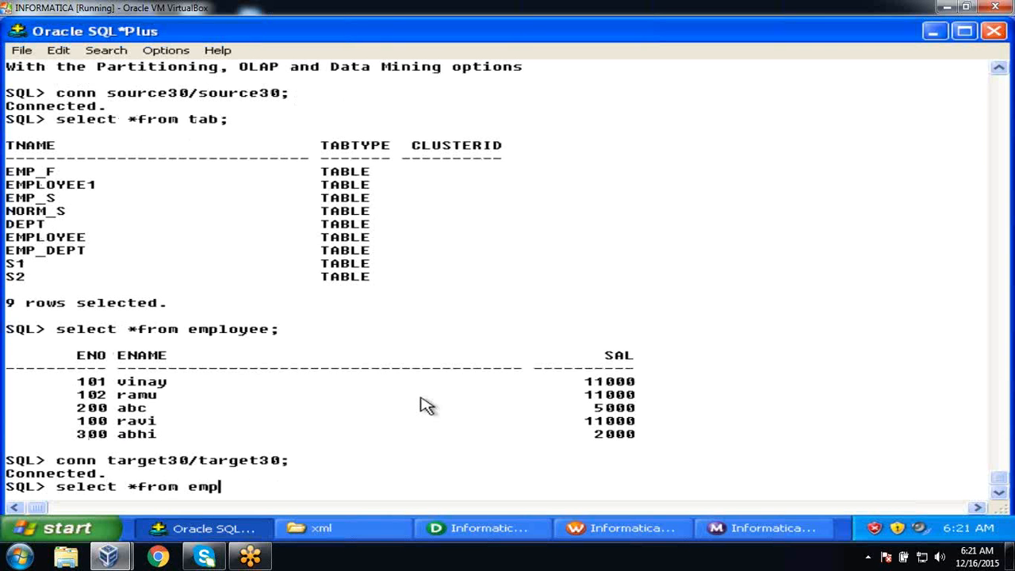
type("_tax;")
key("Return")
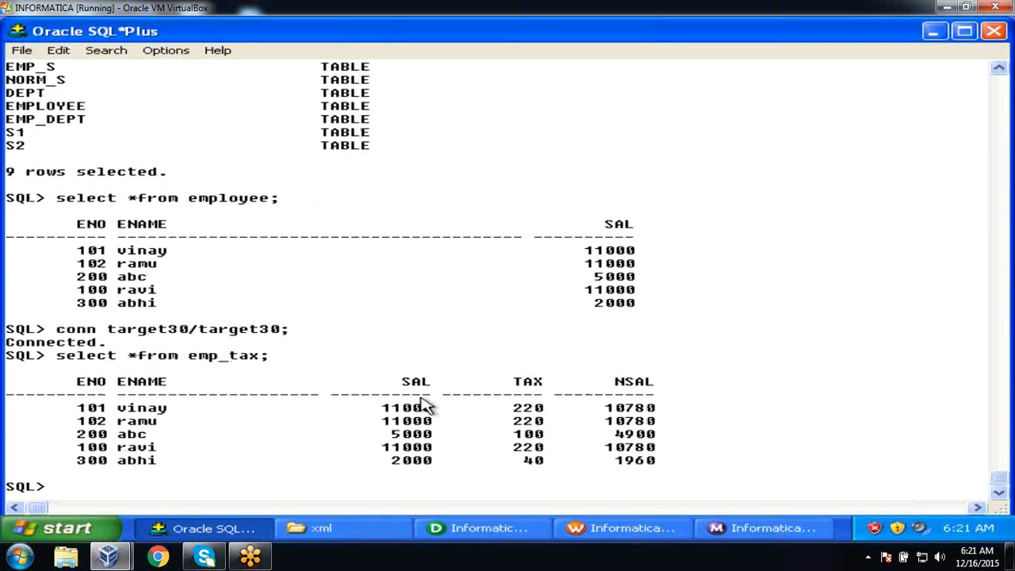
Empty the emp_tax table with truncate table emp_tax;.
type("truncate table emp_ta")
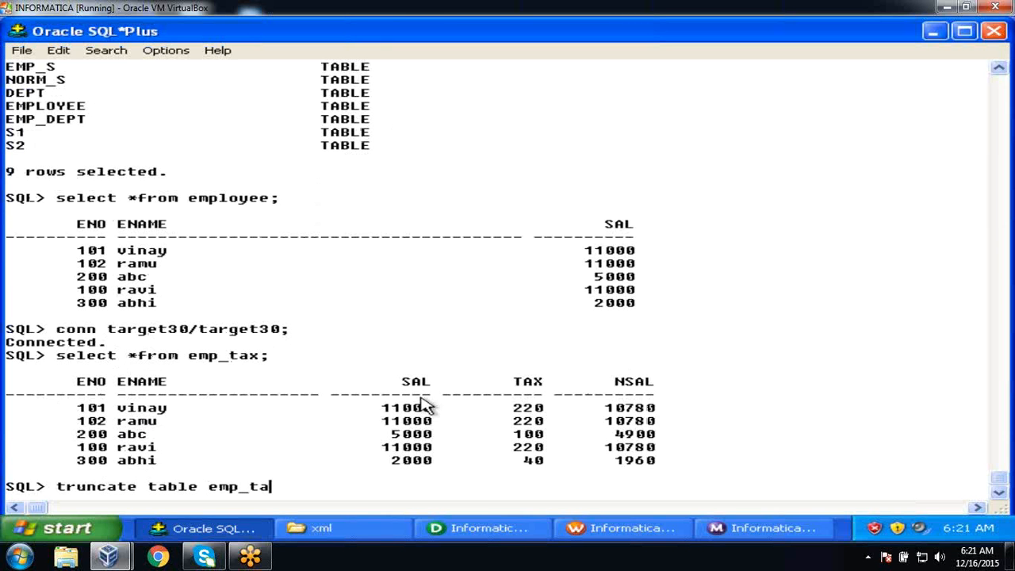
type("x;")
key("Return")
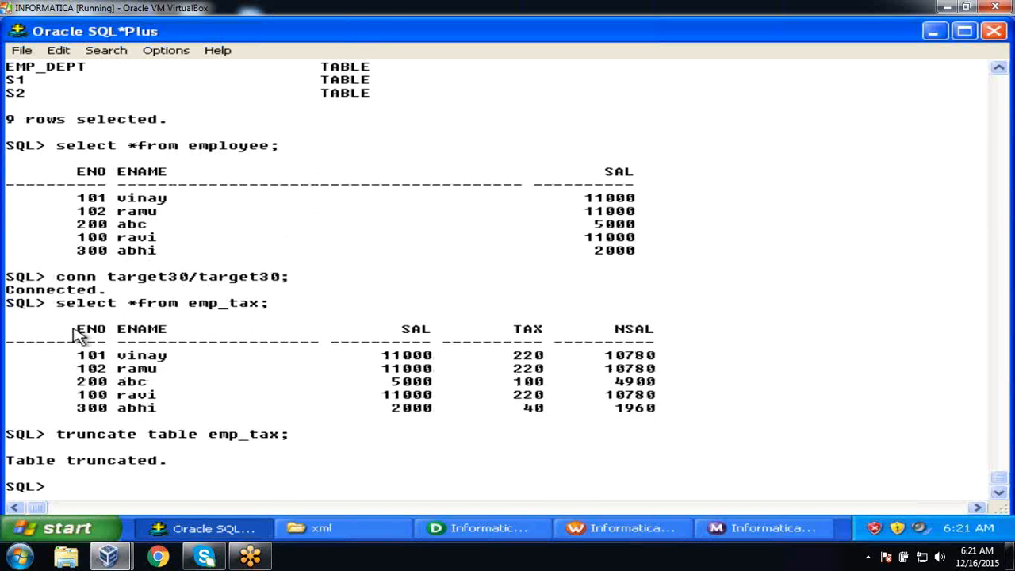
left_click_drag(73, 335, 470, 418)
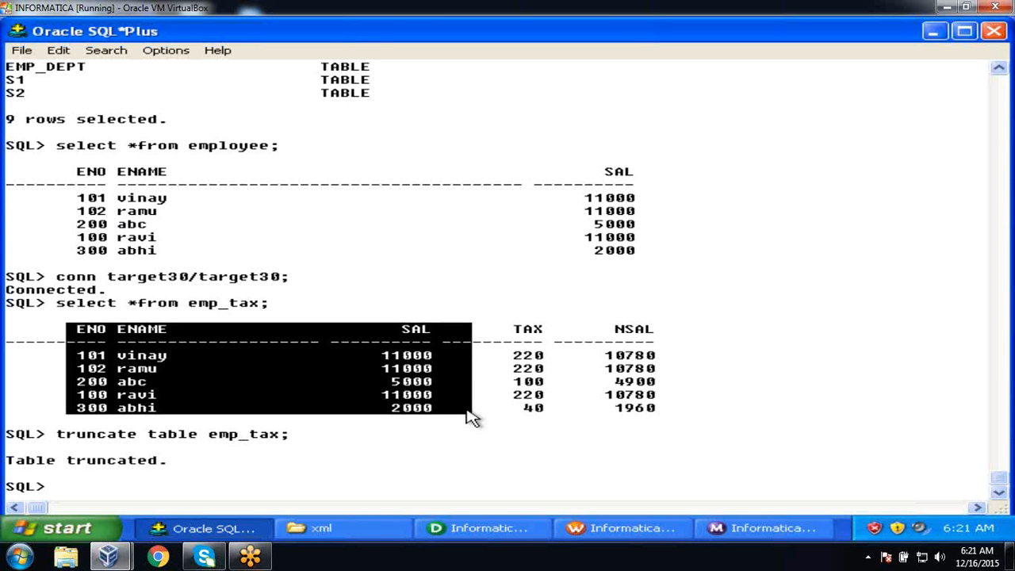
left_click(441, 442)
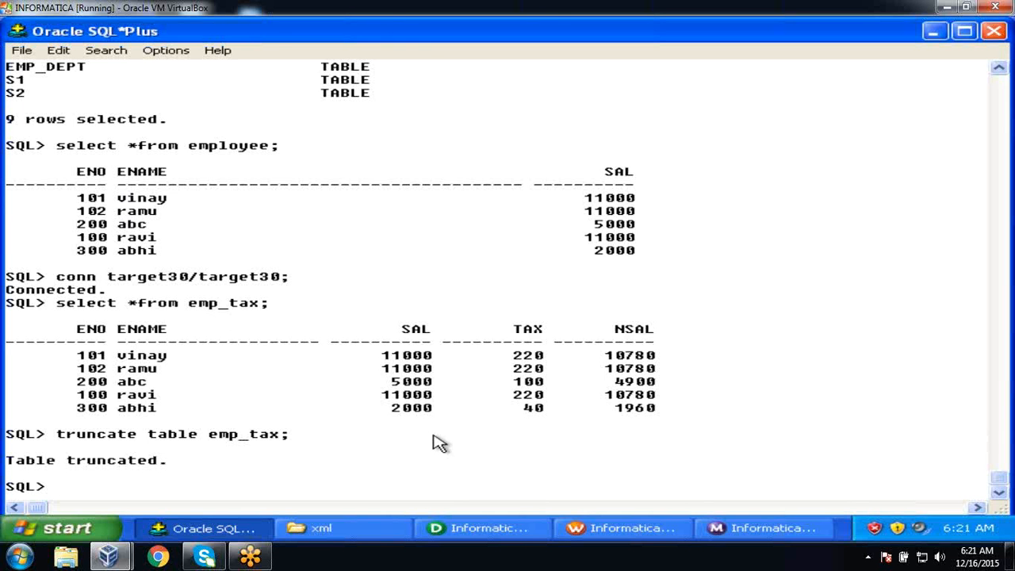
left_click(483, 527)
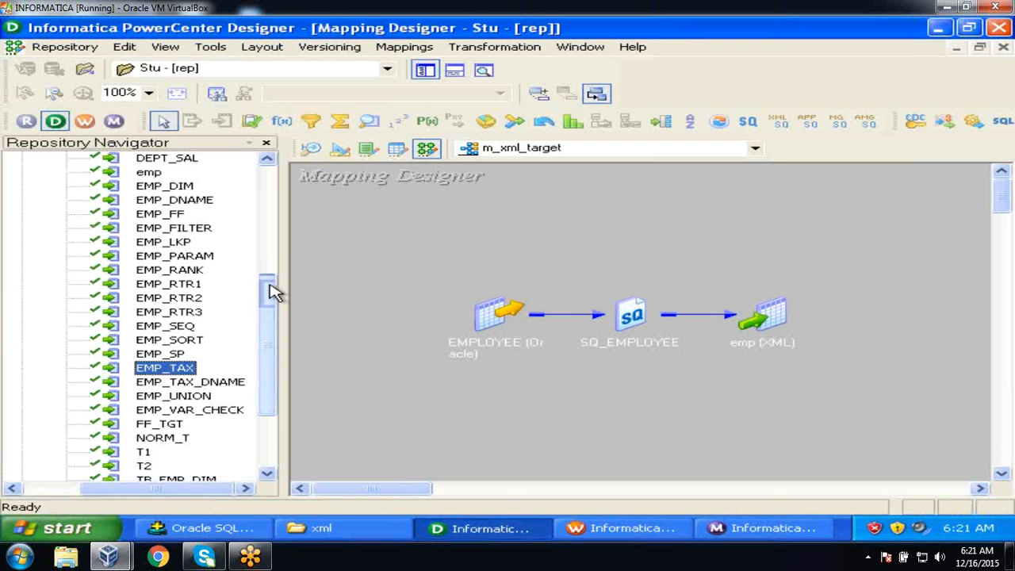
Switch to the Source Analyzer and clear all sources from its workspace.
left_click_drag(272, 291, 268, 144)
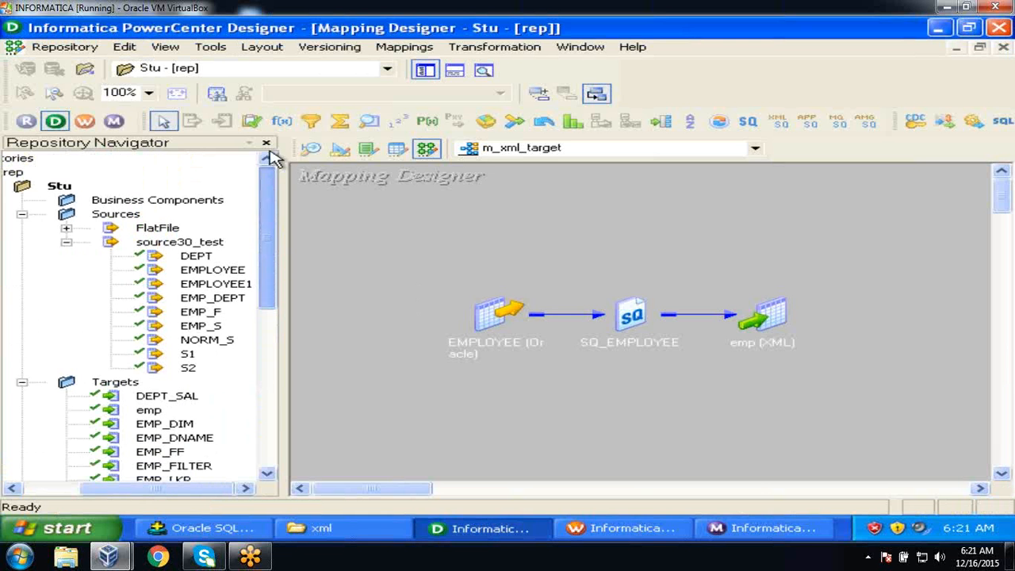
left_click(311, 151)
right_click(601, 210)
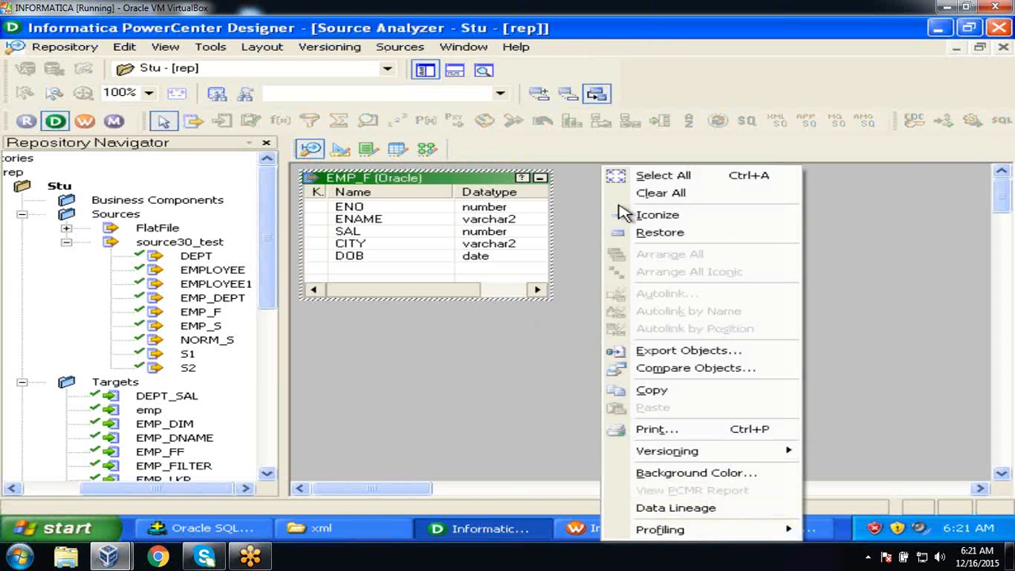
left_click(652, 194)
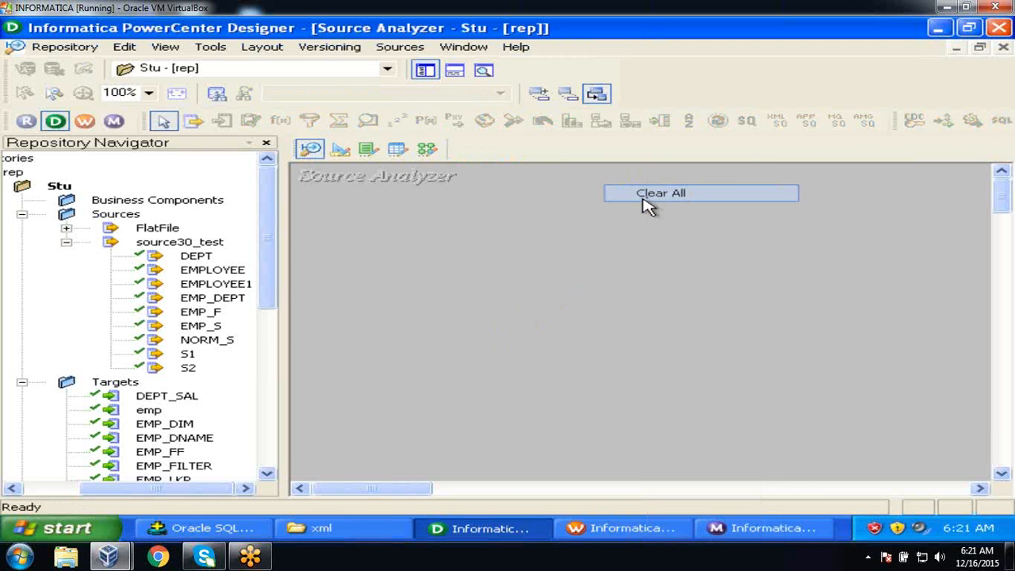
Import emp_info as an XML source definition, browsing All Files types.
left_click(394, 48)
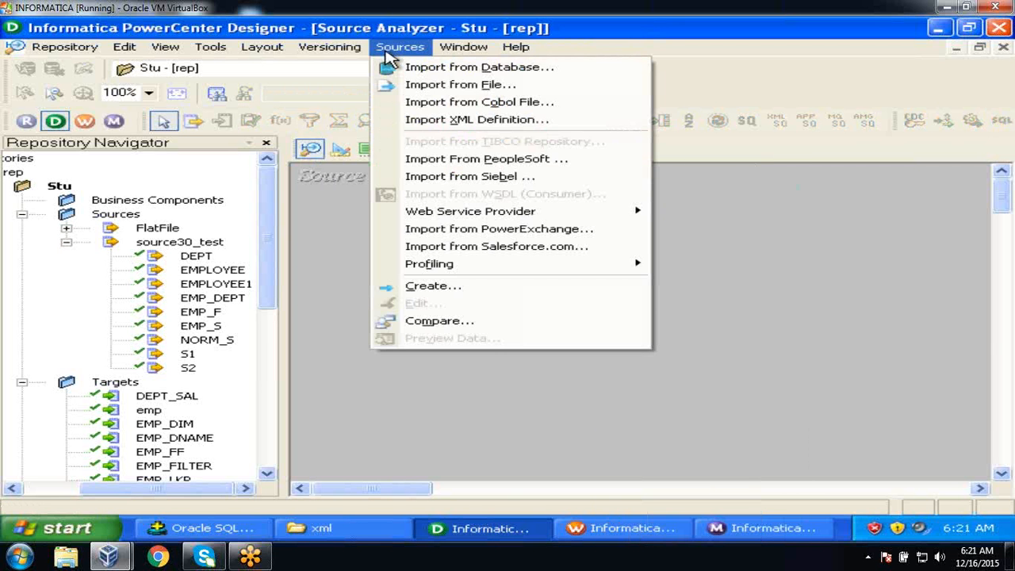
left_click(418, 121)
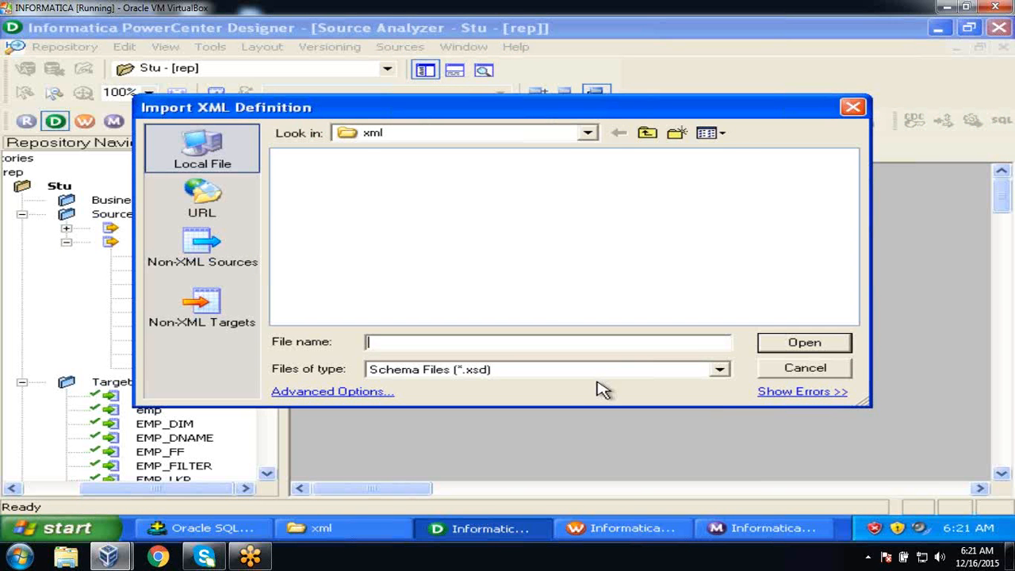
left_click(719, 371)
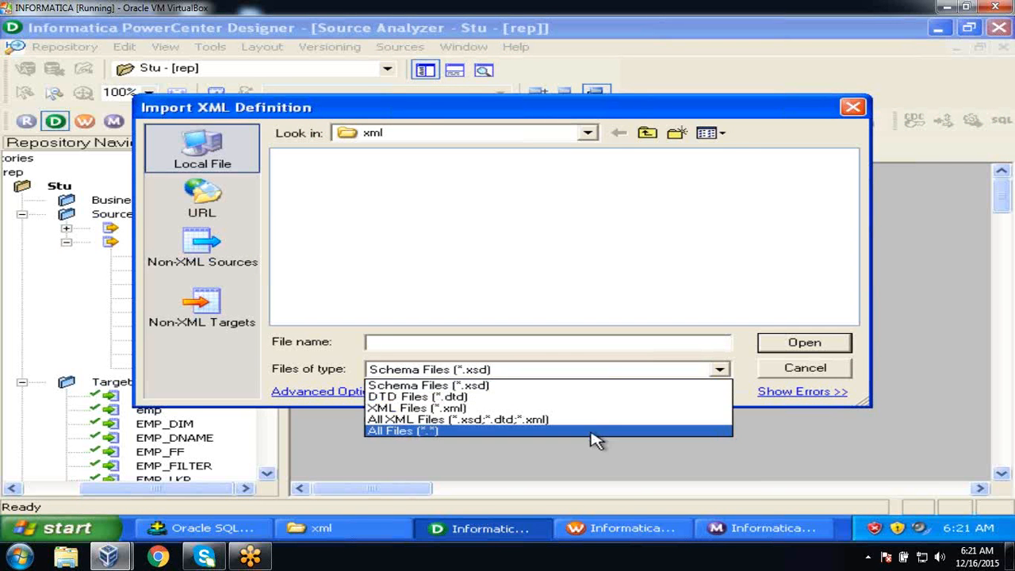
left_click(594, 437)
left_click(325, 174)
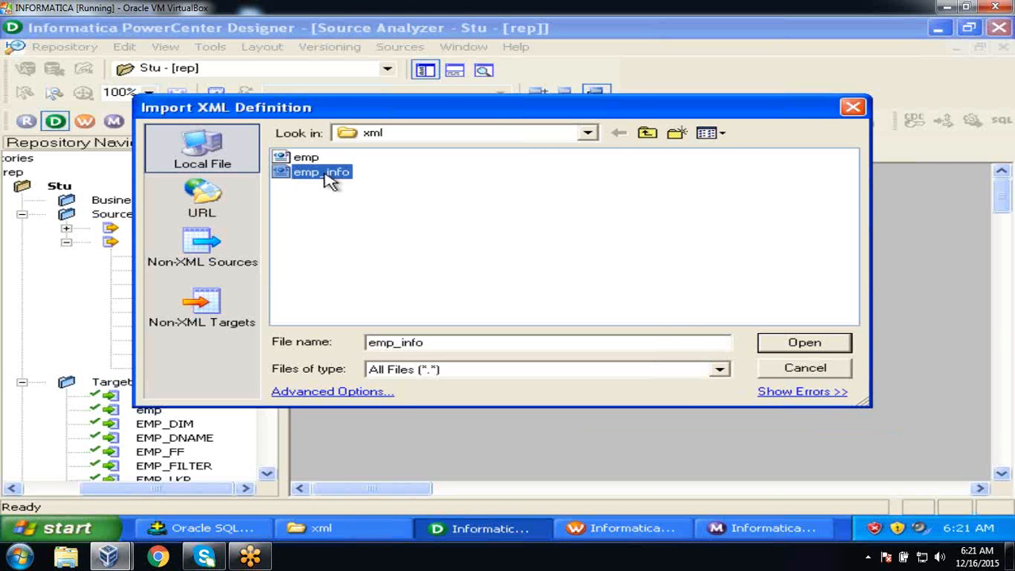
left_click(795, 343)
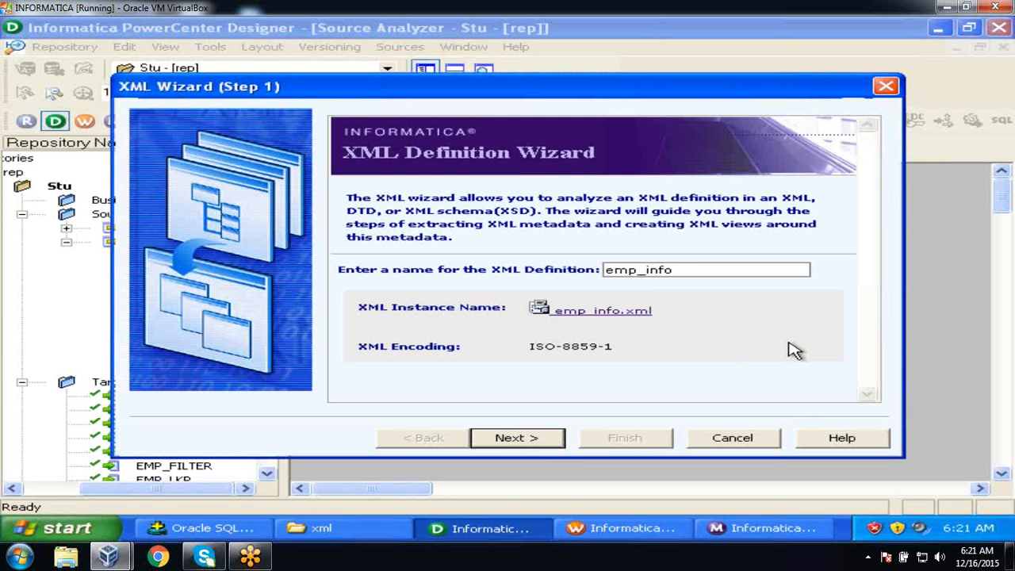
left_click(539, 446)
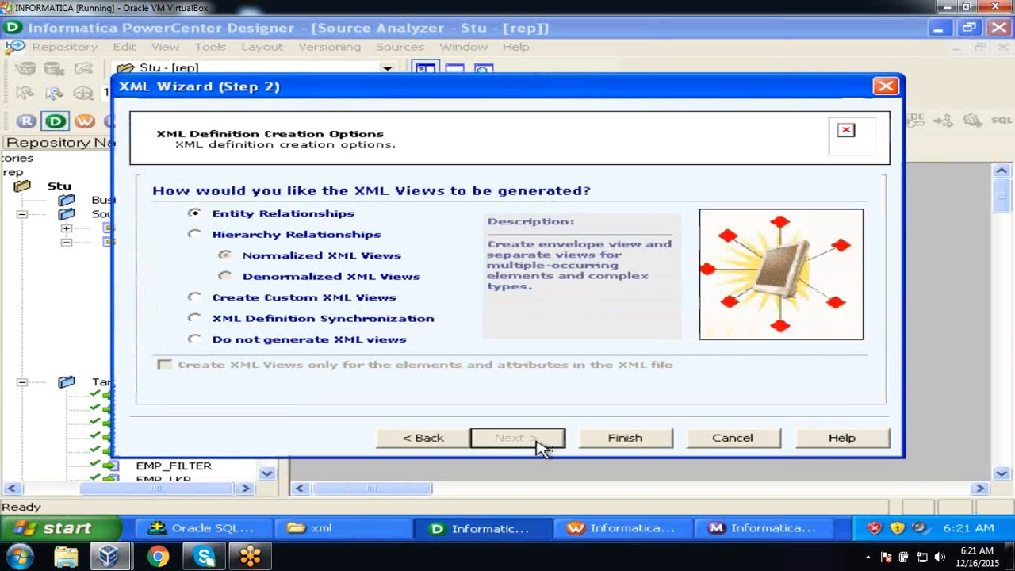
left_click(627, 441)
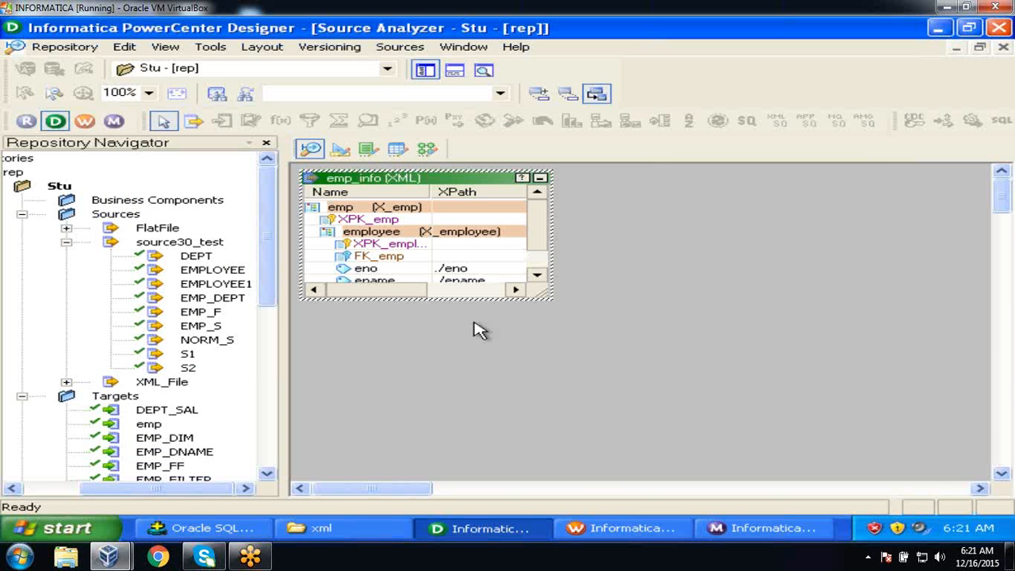
left_click(89, 48)
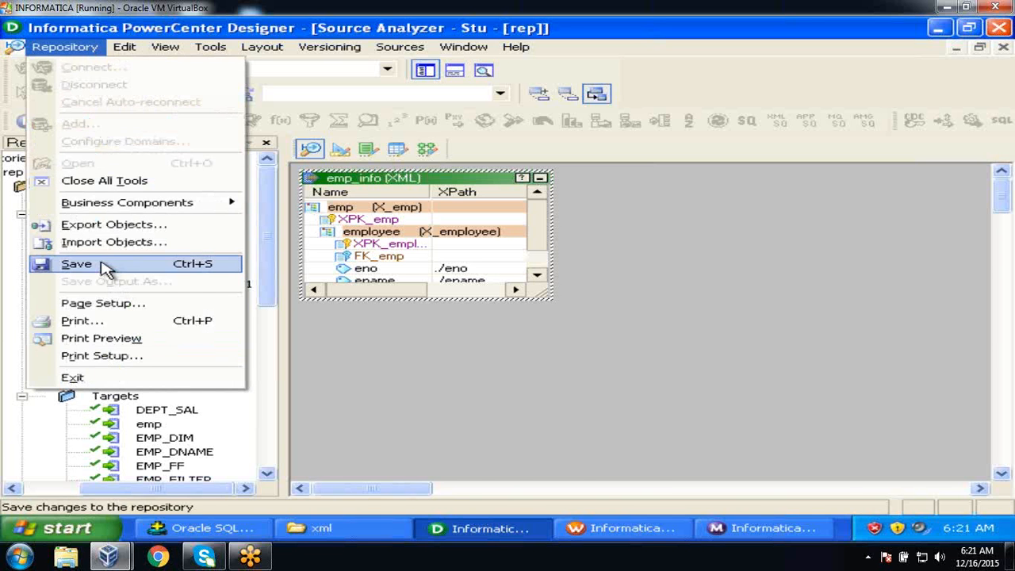
Save emp_info to the repository and expand XML_File in the Navigator to show it.
left_click(77, 264)
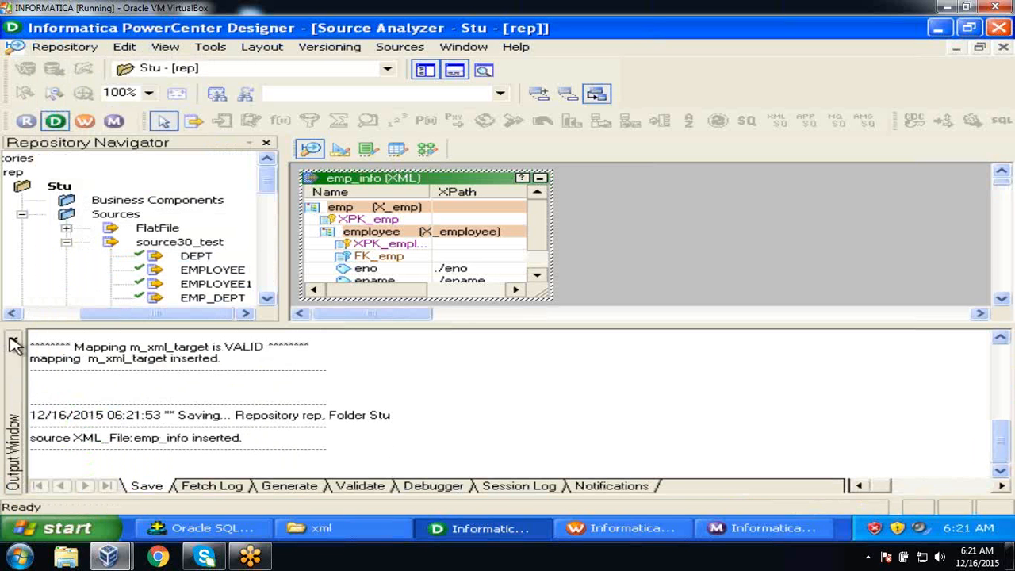
left_click(14, 343)
left_click(67, 243)
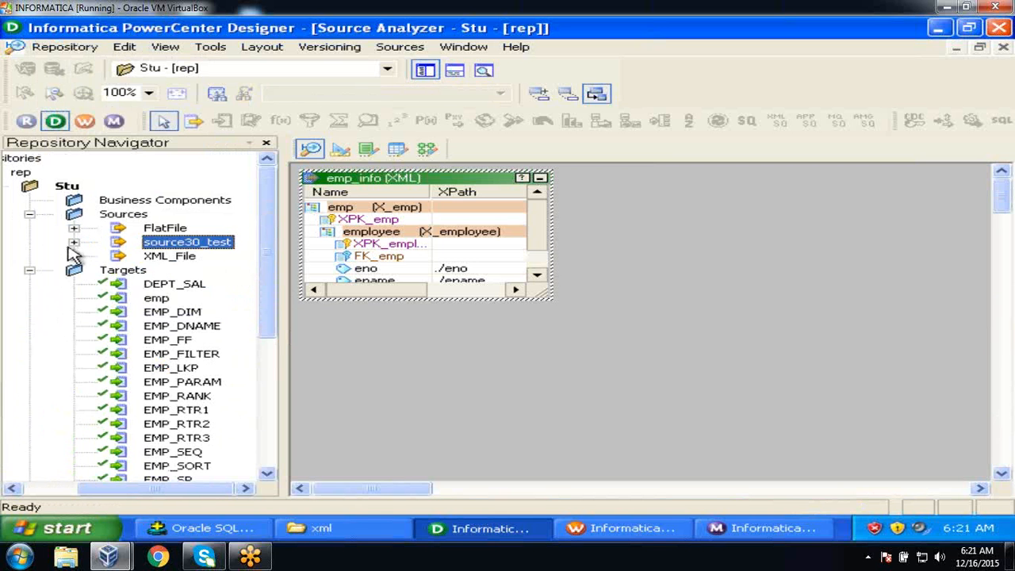
left_click(158, 230)
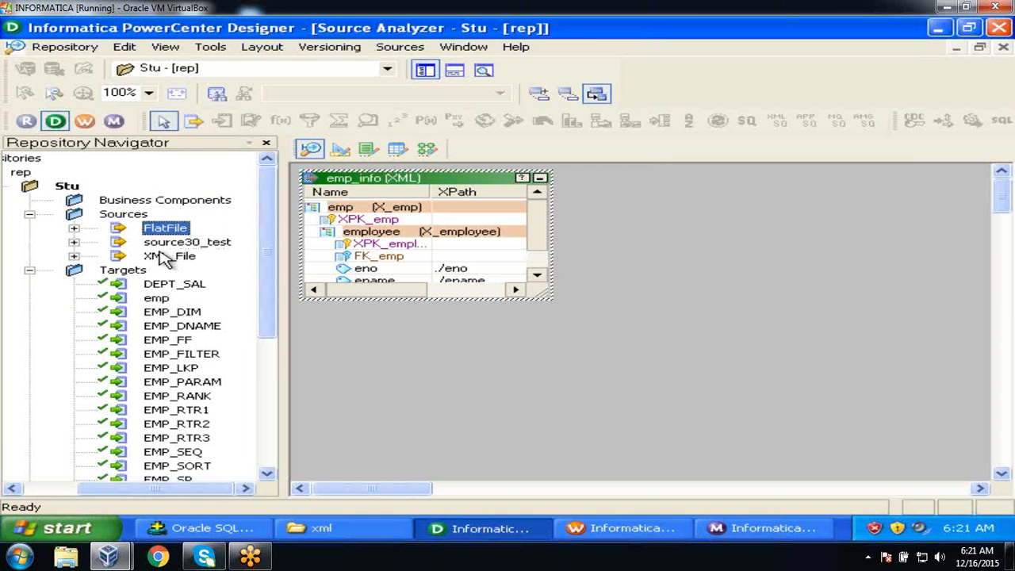
left_click(163, 246)
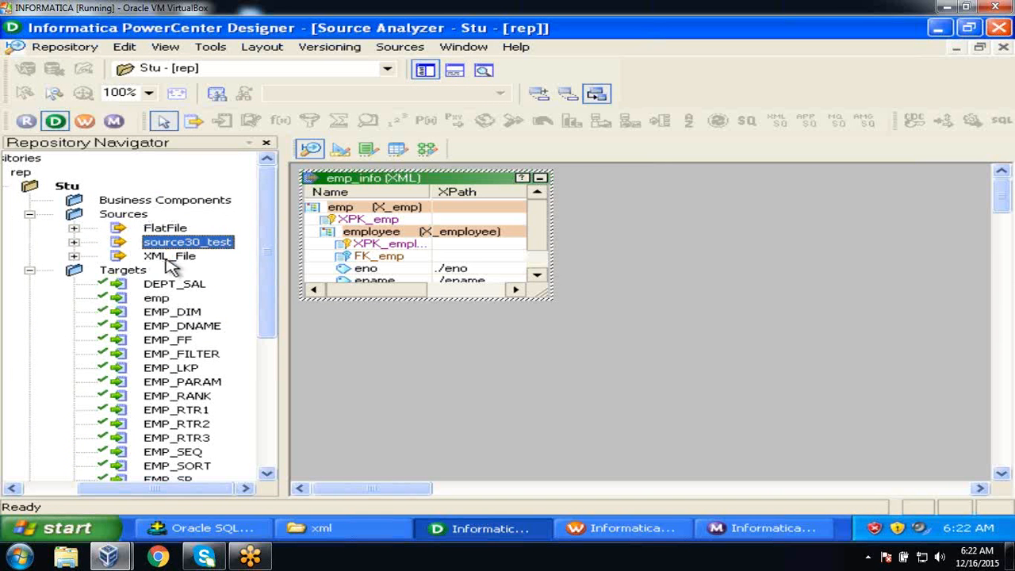
left_click(168, 257)
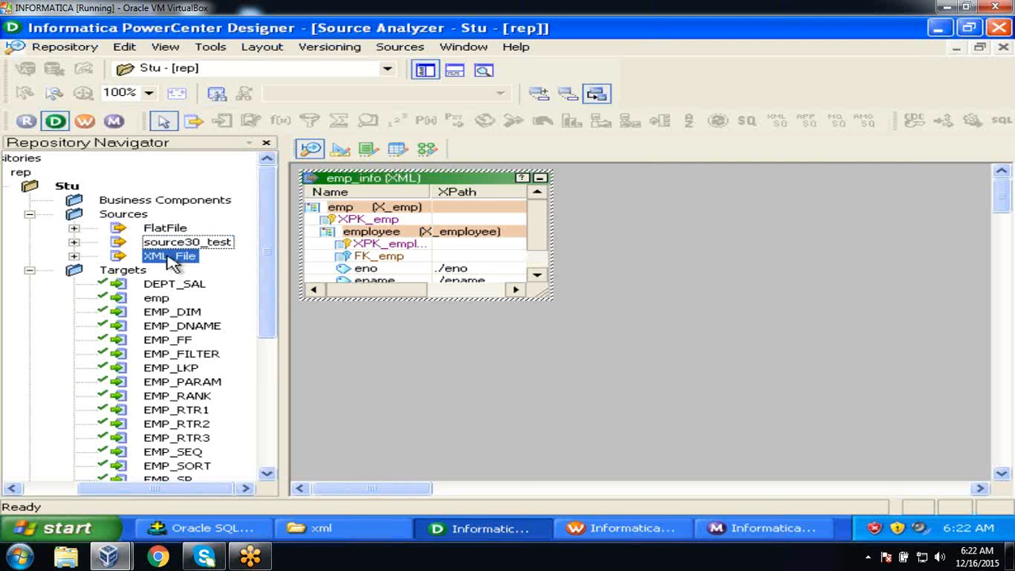
left_click(28, 271)
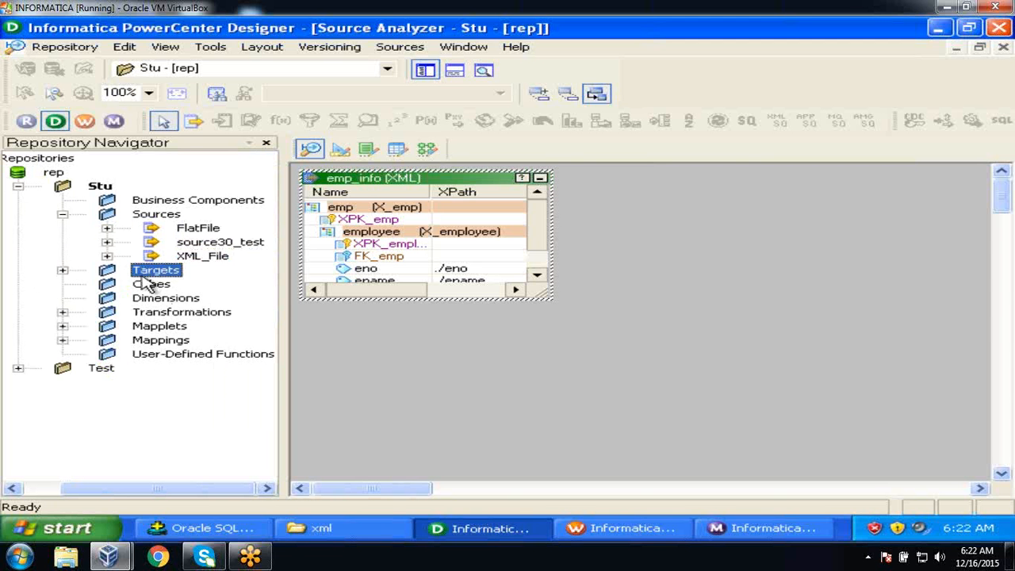
left_click(108, 256)
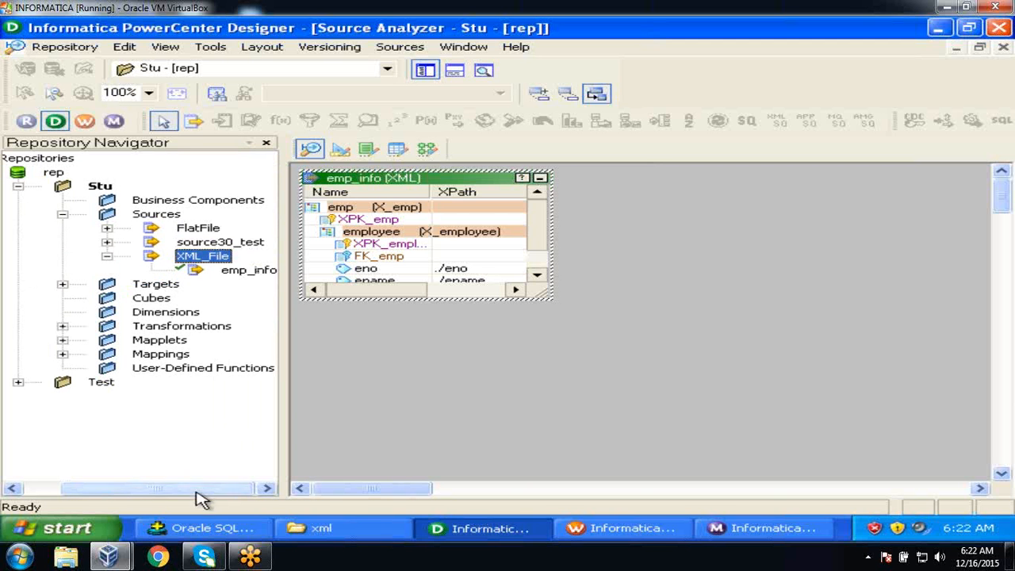
left_click_drag(202, 497, 283, 483)
left_click(348, 433)
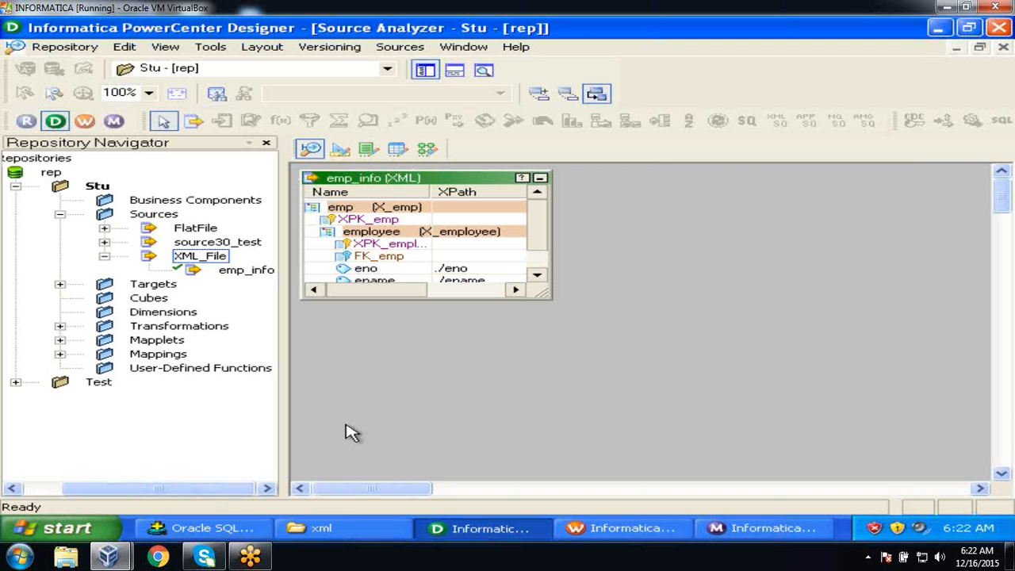
Create a new mapping named m_source_xml in the Mapping Designer.
left_click(426, 150)
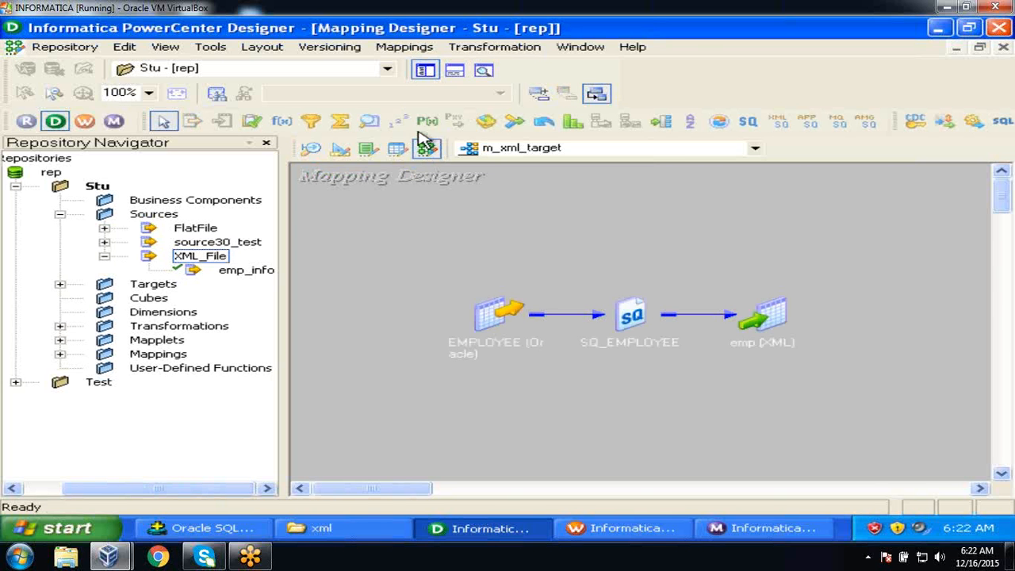
left_click(404, 47)
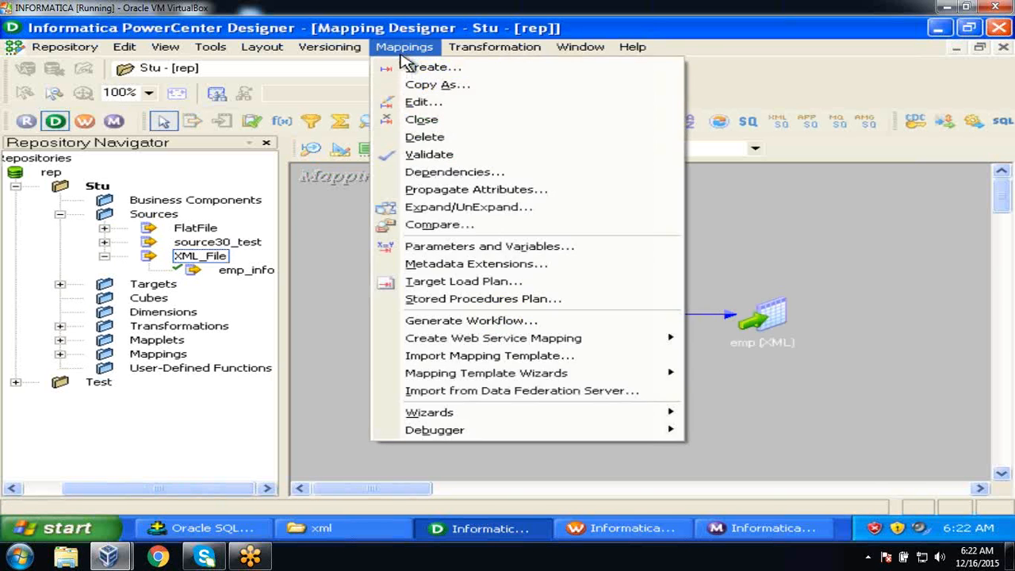
left_click(428, 67)
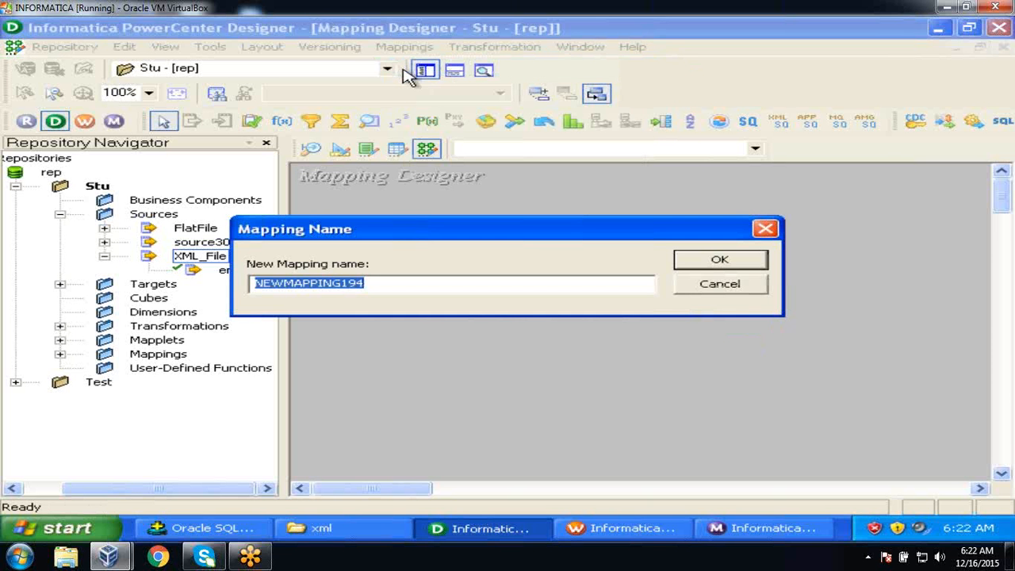
type("m_source_xml")
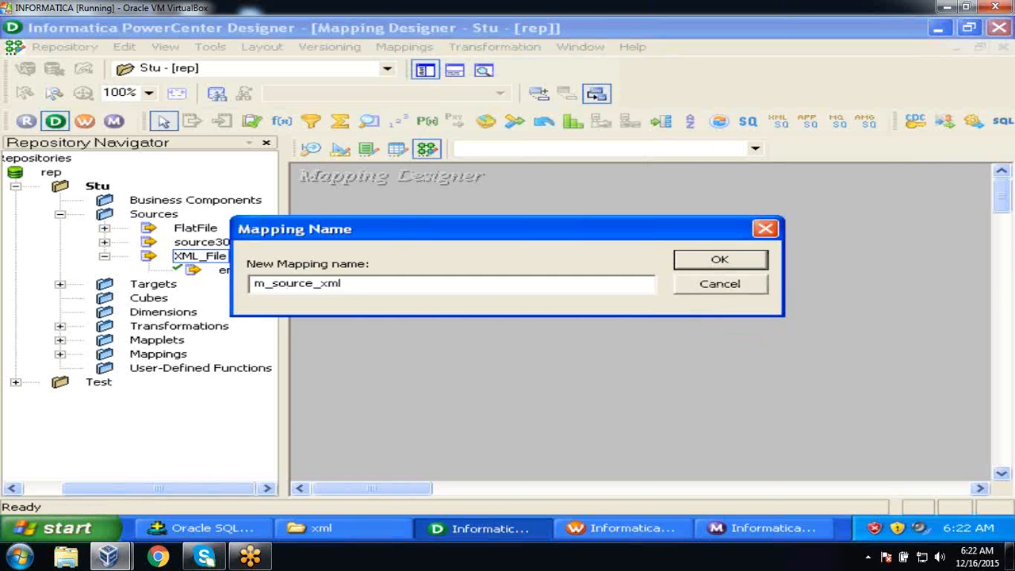
key("Return")
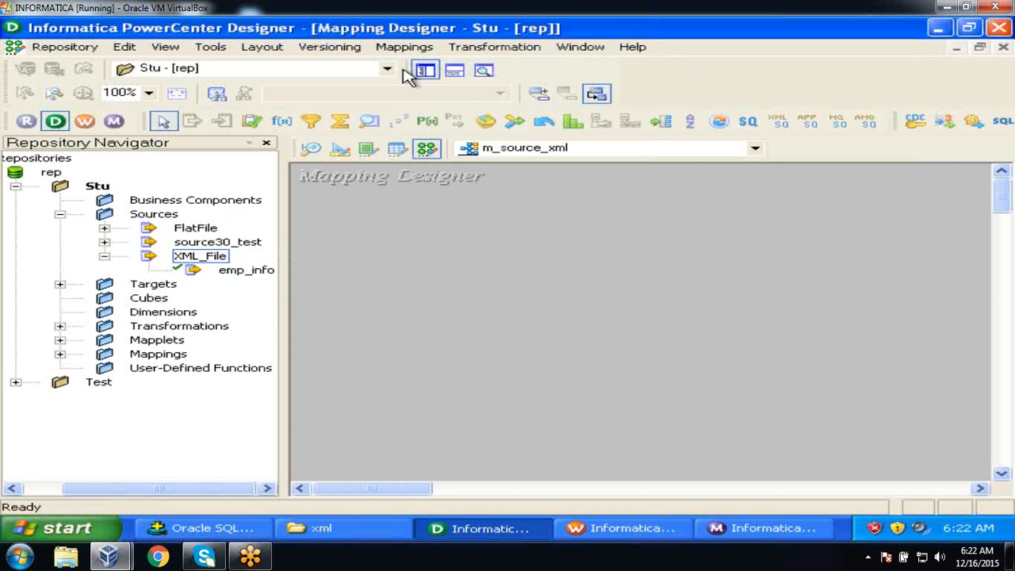
left_click(235, 274)
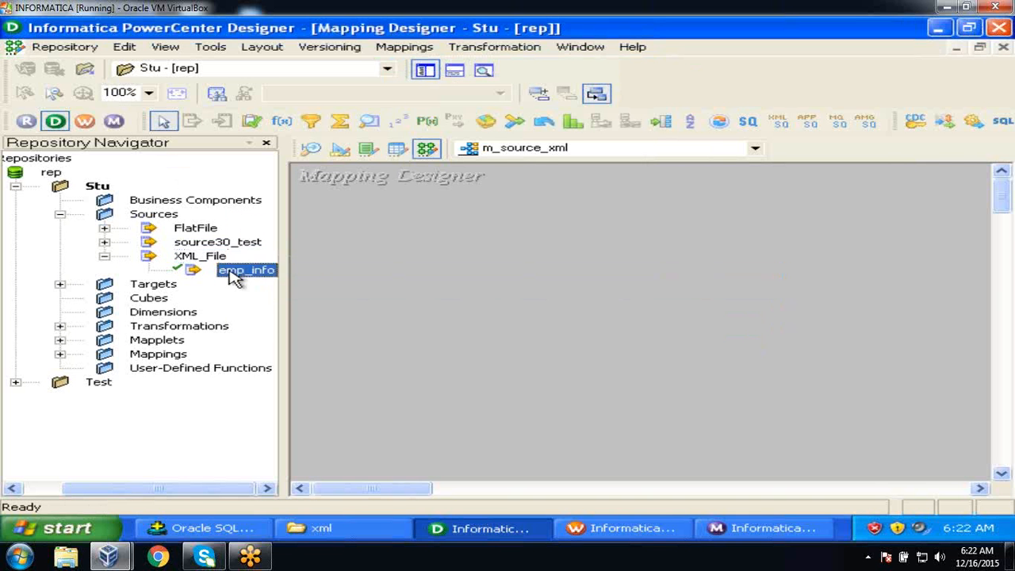
Place the emp_info XML source and the EMP_TAX target on the mapping canvas.
left_click_drag(235, 274, 404, 257)
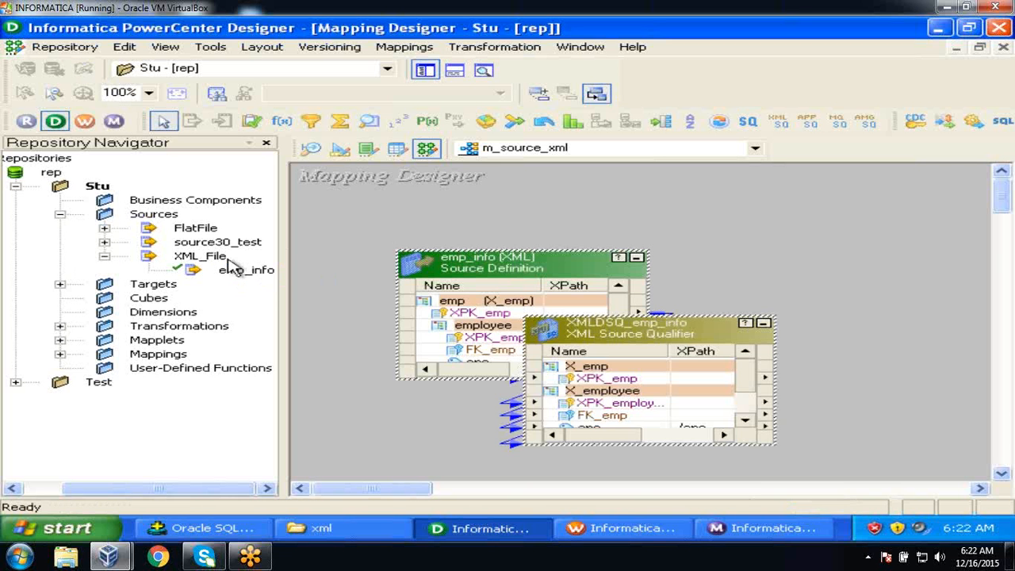
left_click(59, 284)
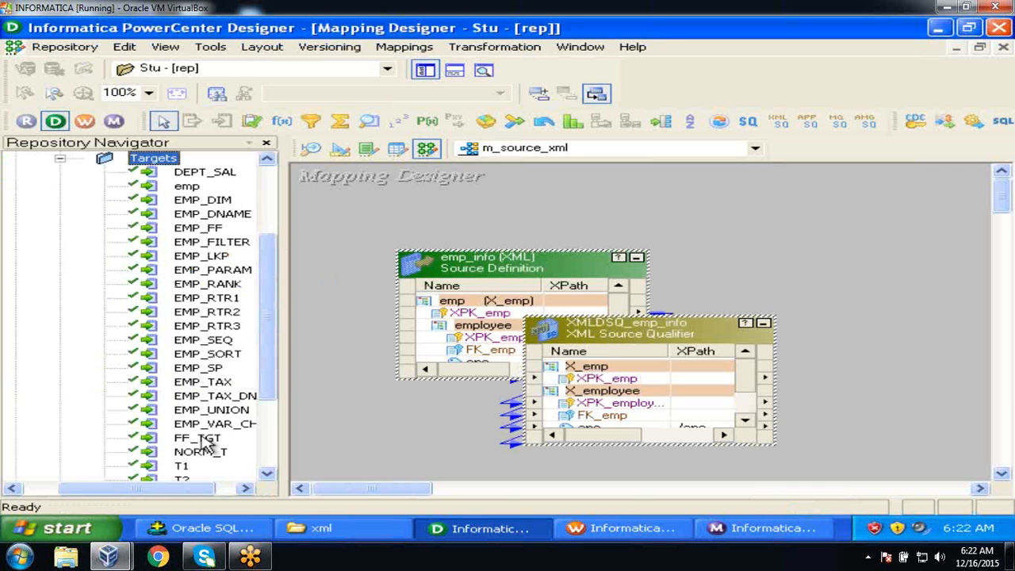
left_click_drag(185, 489, 203, 489)
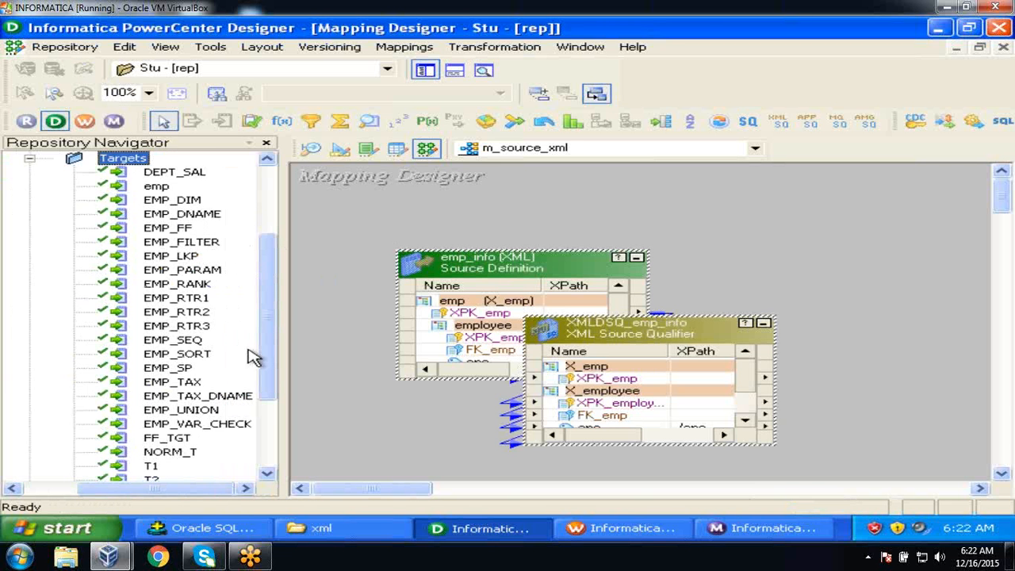
left_click(194, 384)
left_click_drag(195, 389, 832, 323)
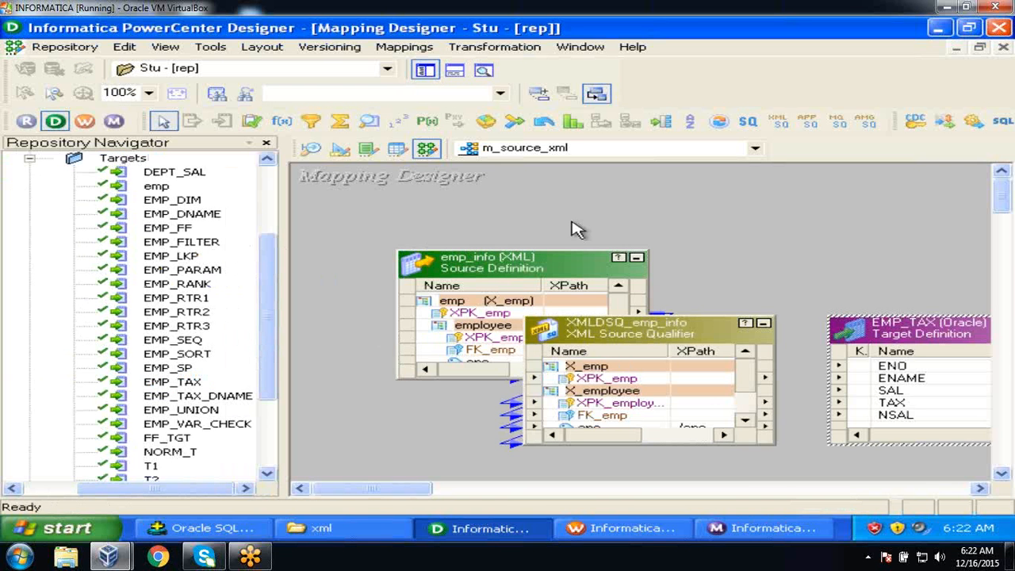
left_click(425, 71)
Link qualifier ports eno, ename, esal to EMP_TAX's ENO, ENAME, SAL, then Arrange All Iconic.
left_click(347, 257)
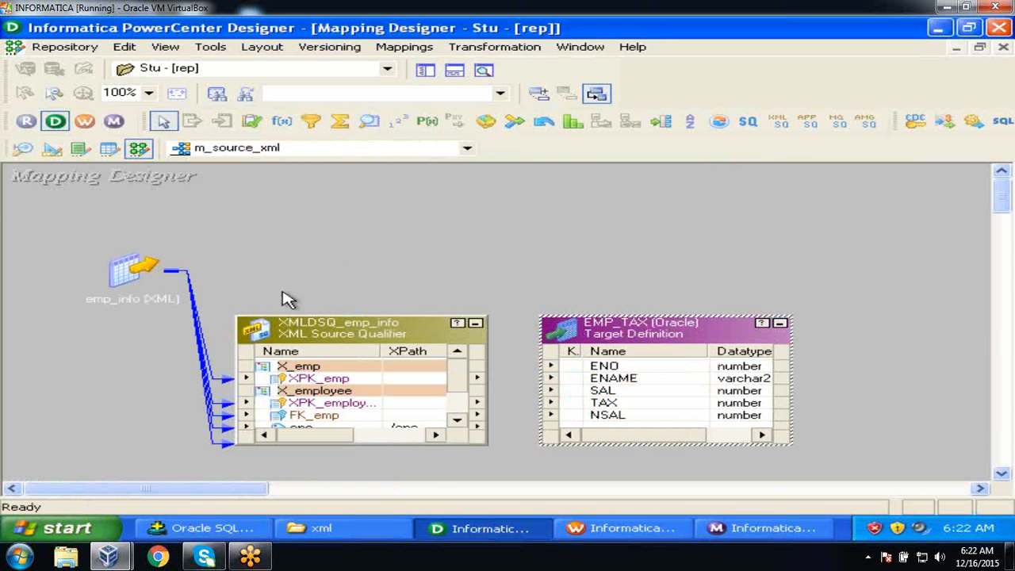
left_click_drag(324, 315, 317, 238)
left_click(321, 347)
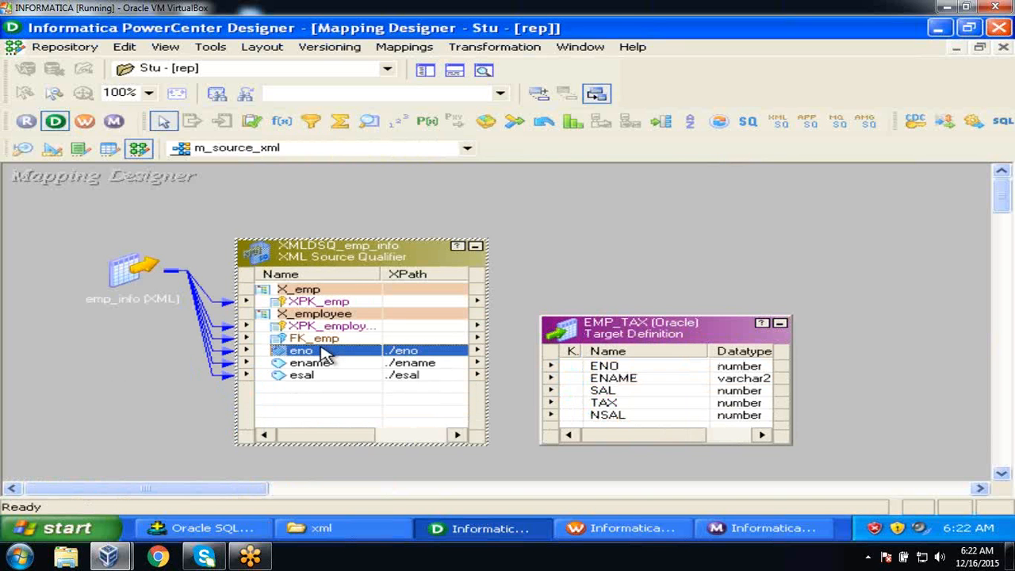
left_click_drag(325, 357, 594, 362)
left_click_drag(643, 334, 665, 315)
left_click(603, 193)
right_click(603, 193)
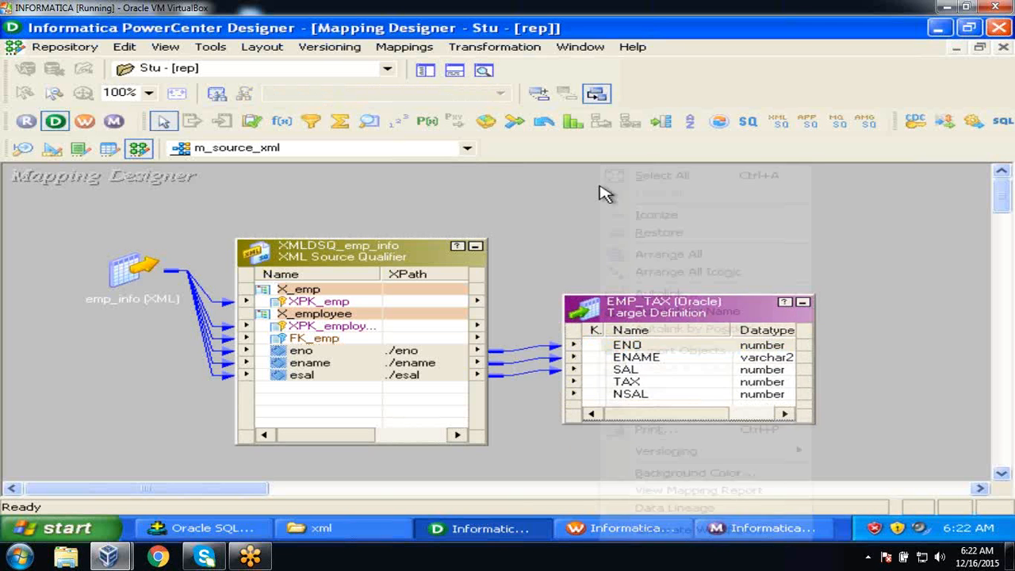
left_click(657, 271)
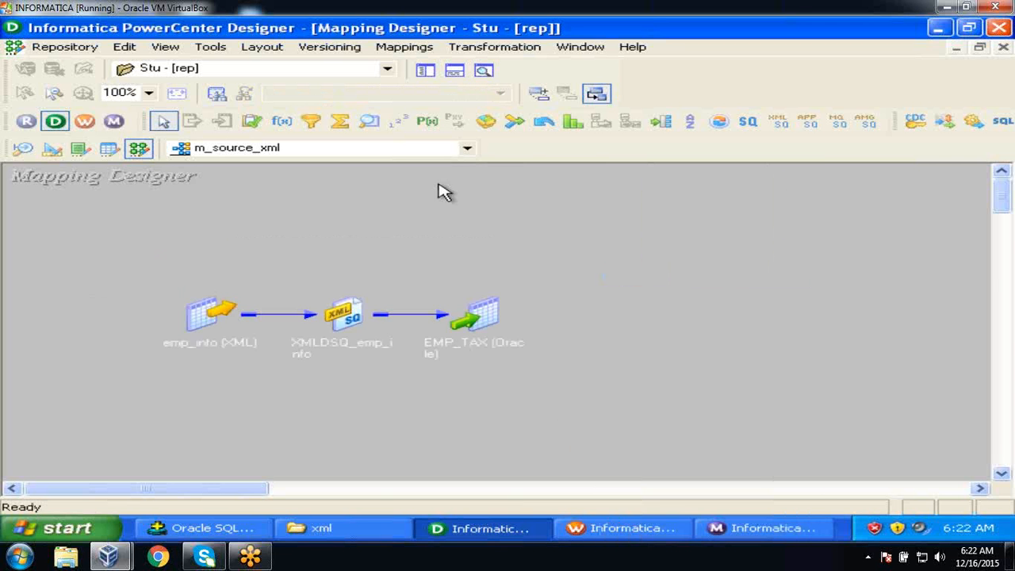
Save the valid m_source_xml mapping to the repository and close the Output window.
left_click(77, 47)
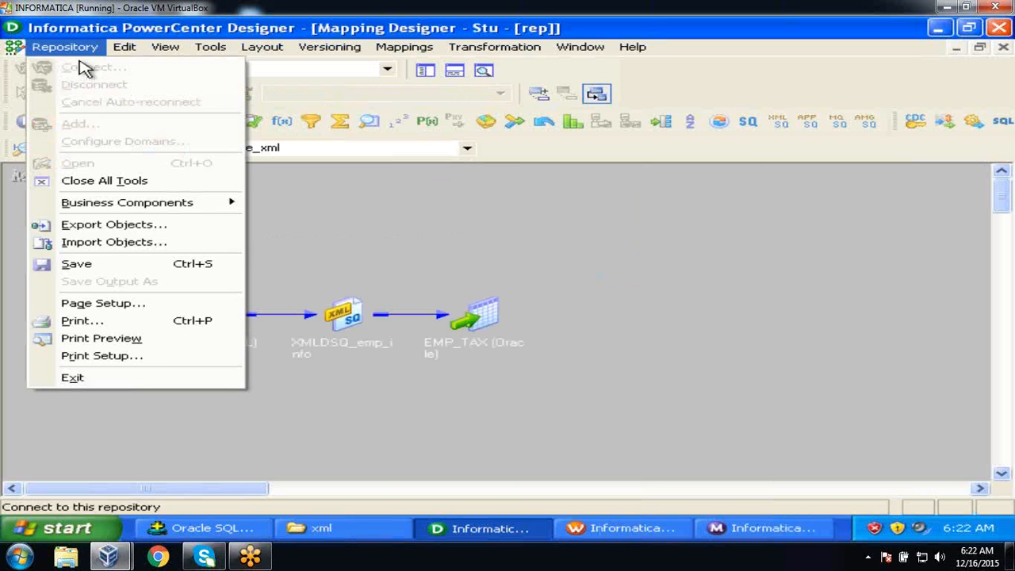
left_click(106, 263)
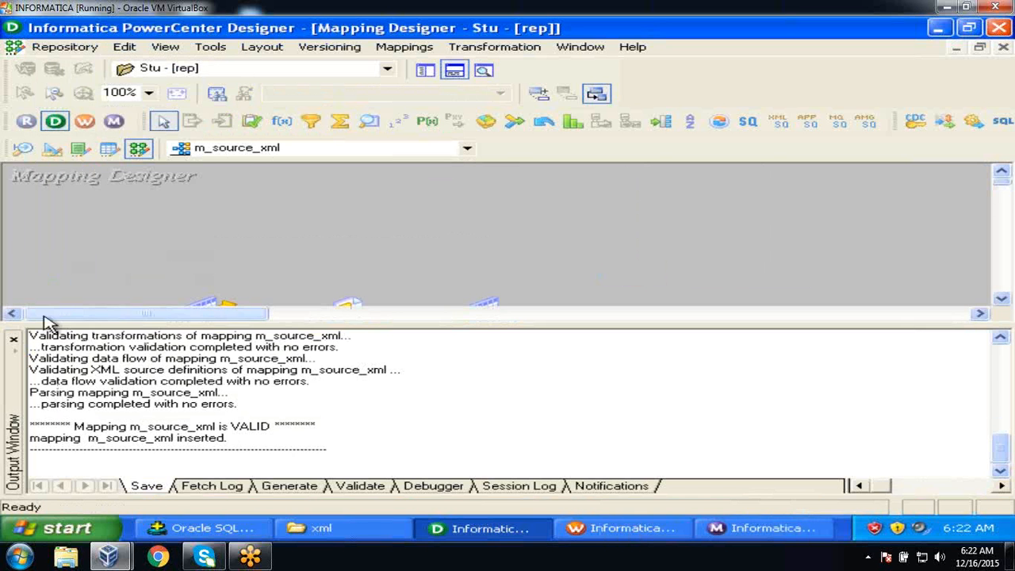
left_click(15, 341)
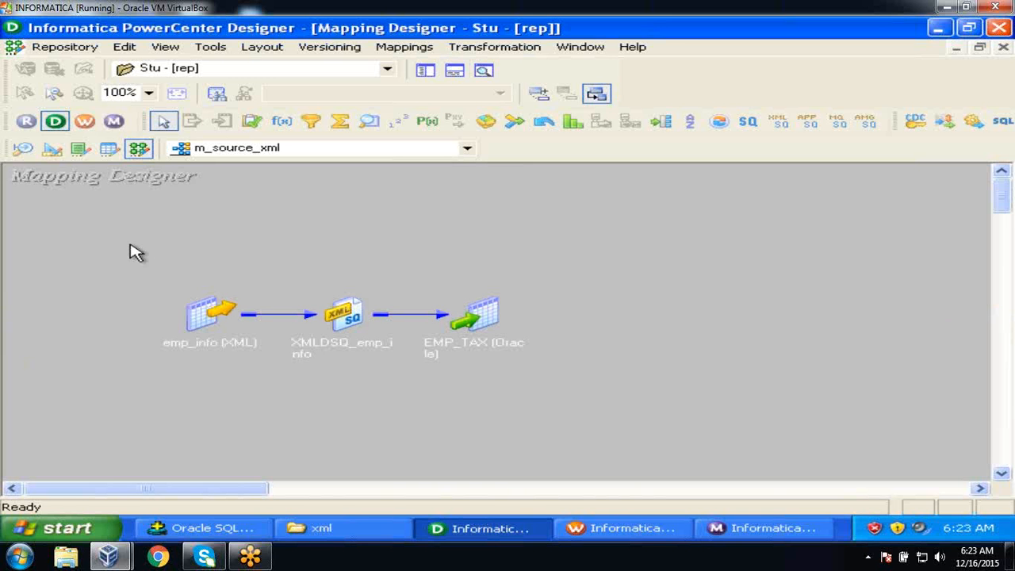
Go to Workflow Manager's Task Developer and clear all existing tasks from the workspace.
left_click(83, 121)
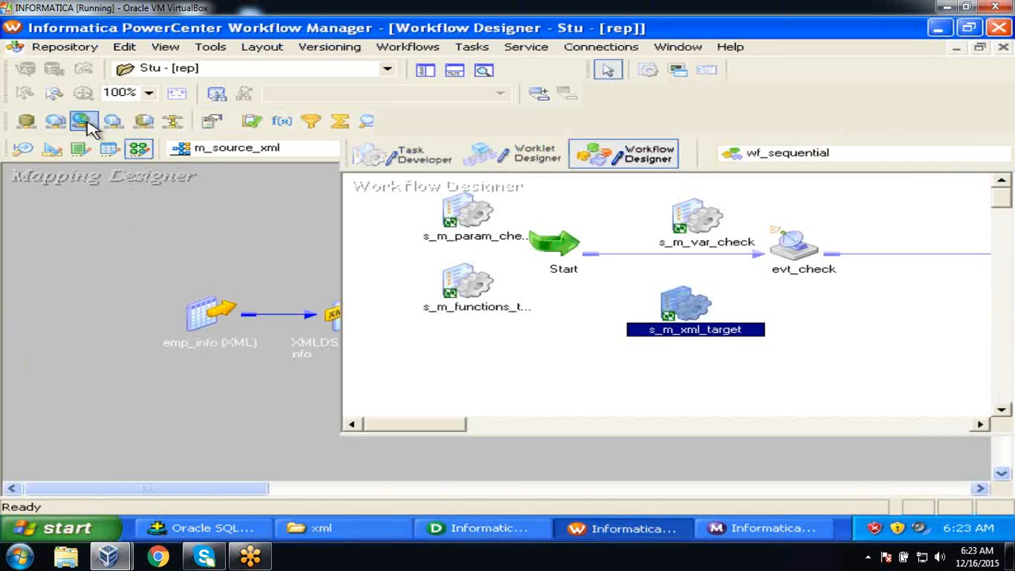
left_click(414, 159)
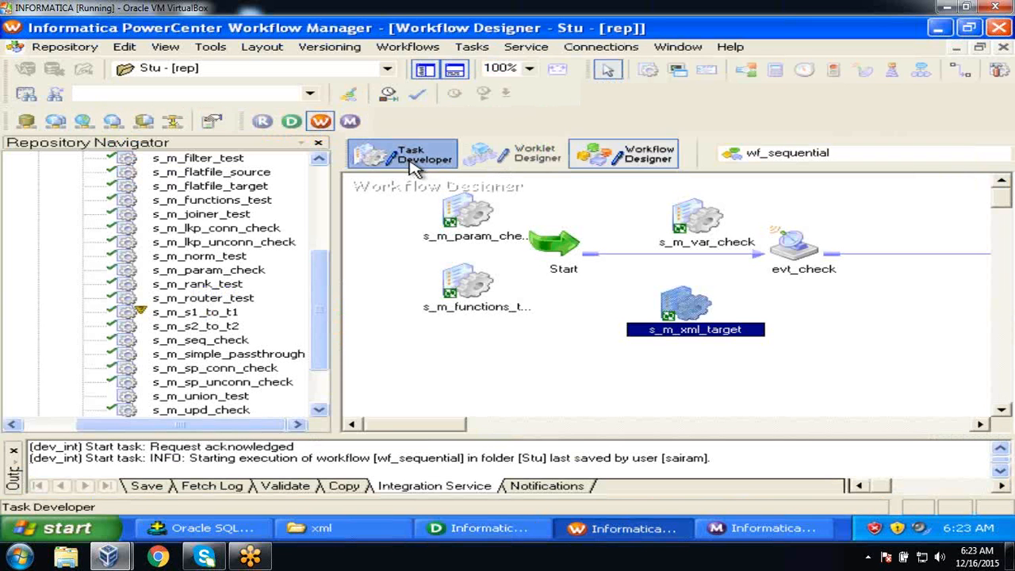
right_click(546, 199)
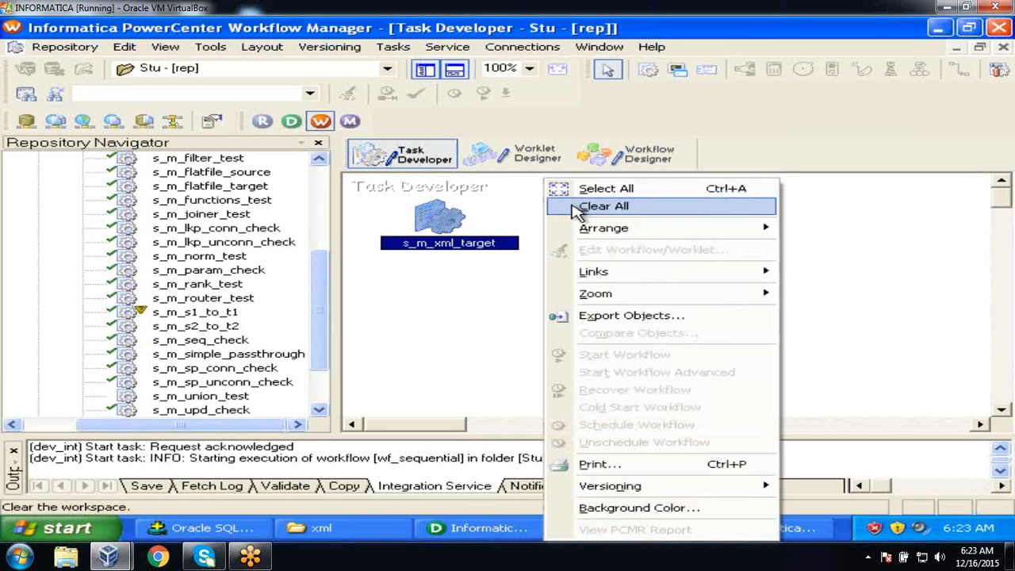
left_click(583, 208)
Create session task s_m_source_xml using the m_source_xml mapping.
left_click(393, 47)
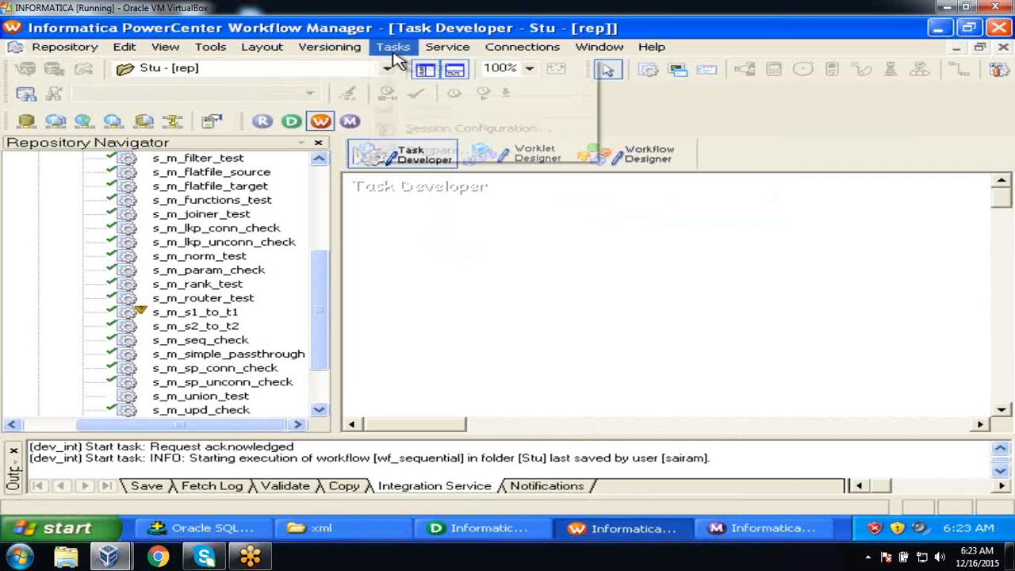
left_click(403, 68)
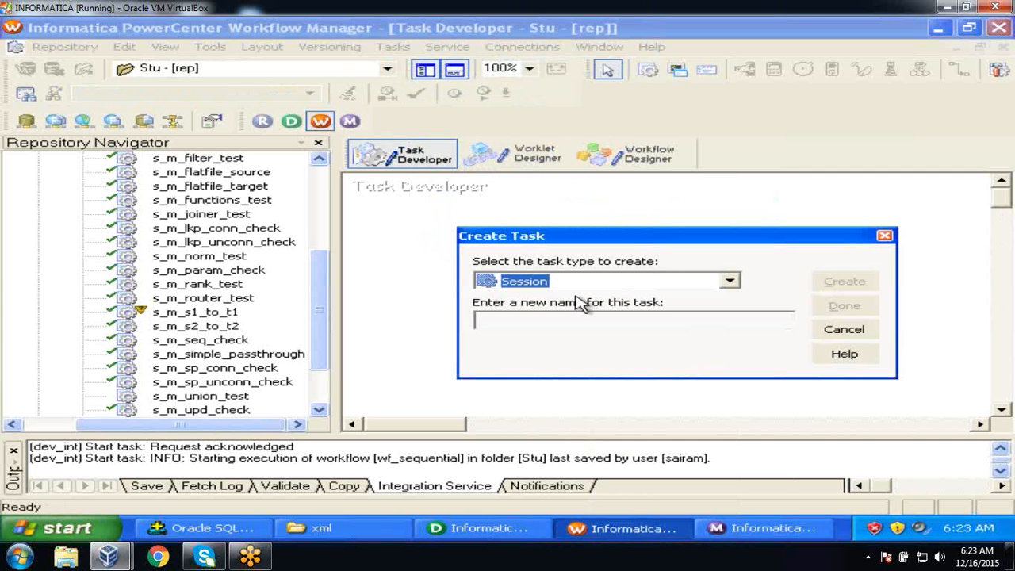
left_click(578, 319)
type("s_m_source_xml")
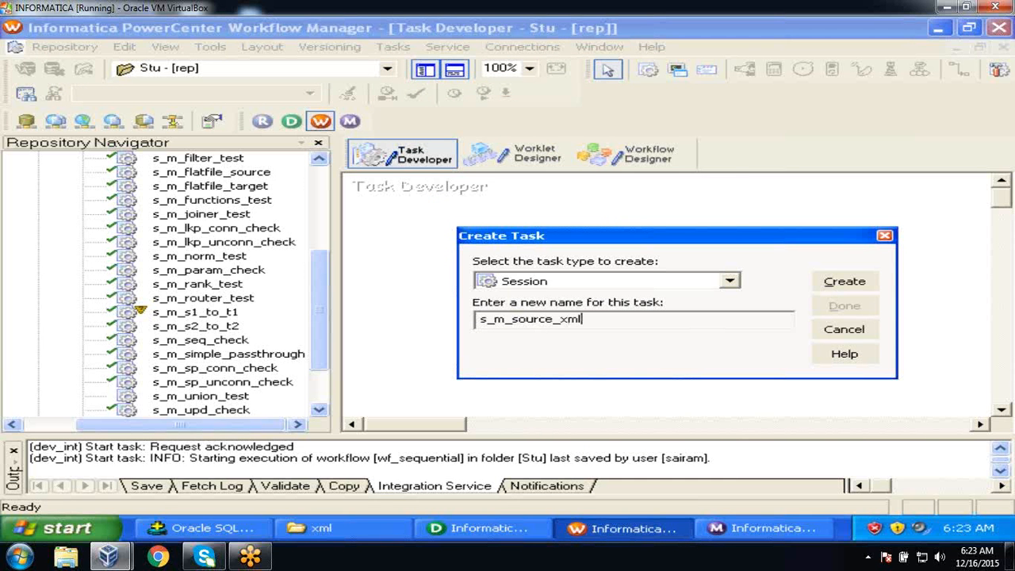
left_click(829, 284)
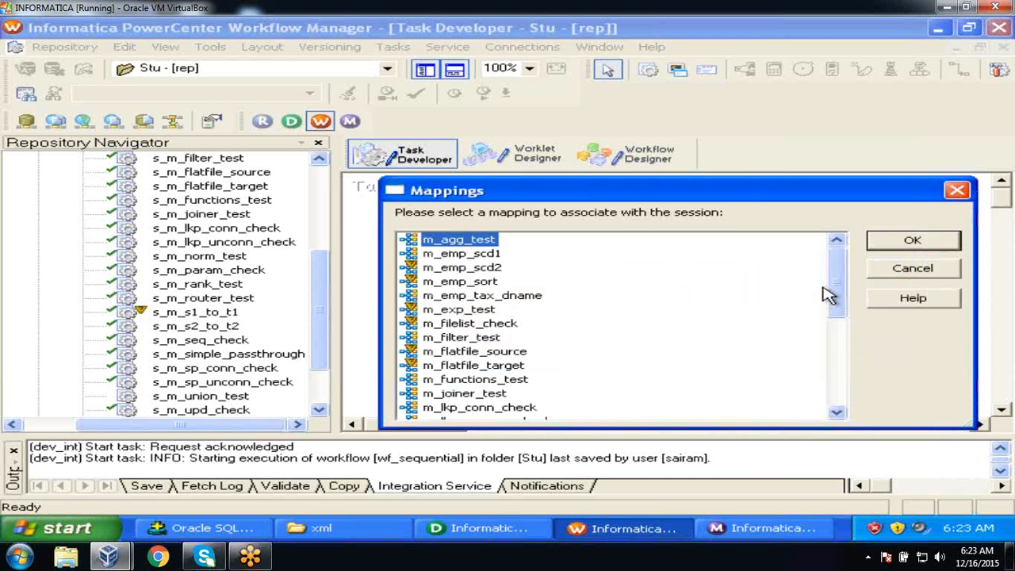
left_click_drag(843, 288, 854, 354)
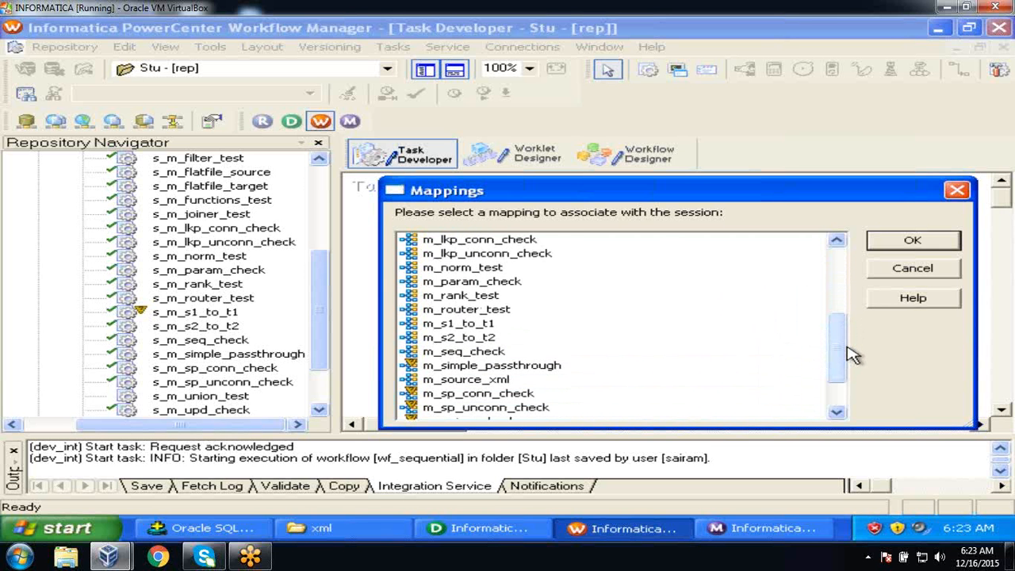
left_click(501, 382)
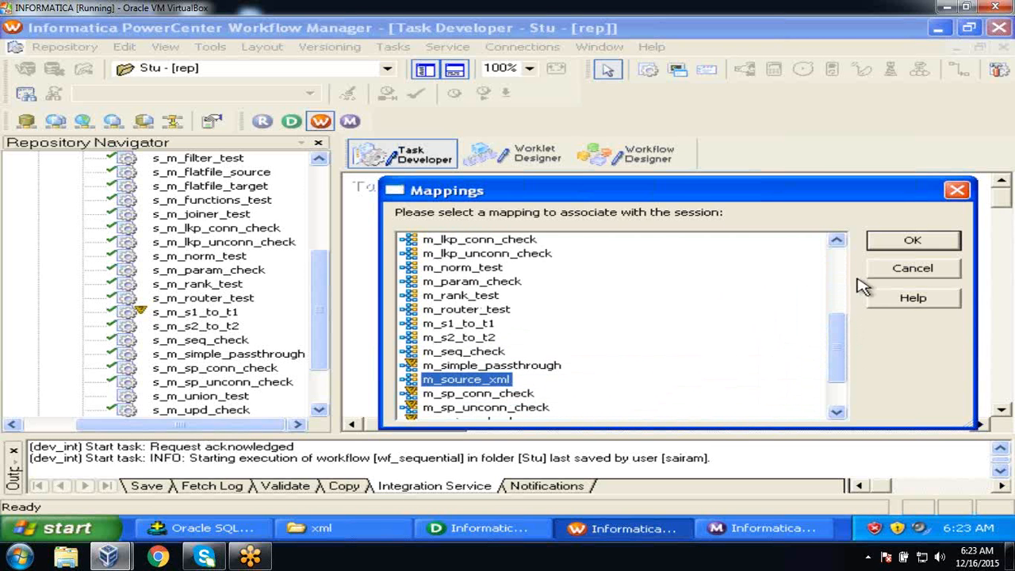
left_click(910, 241)
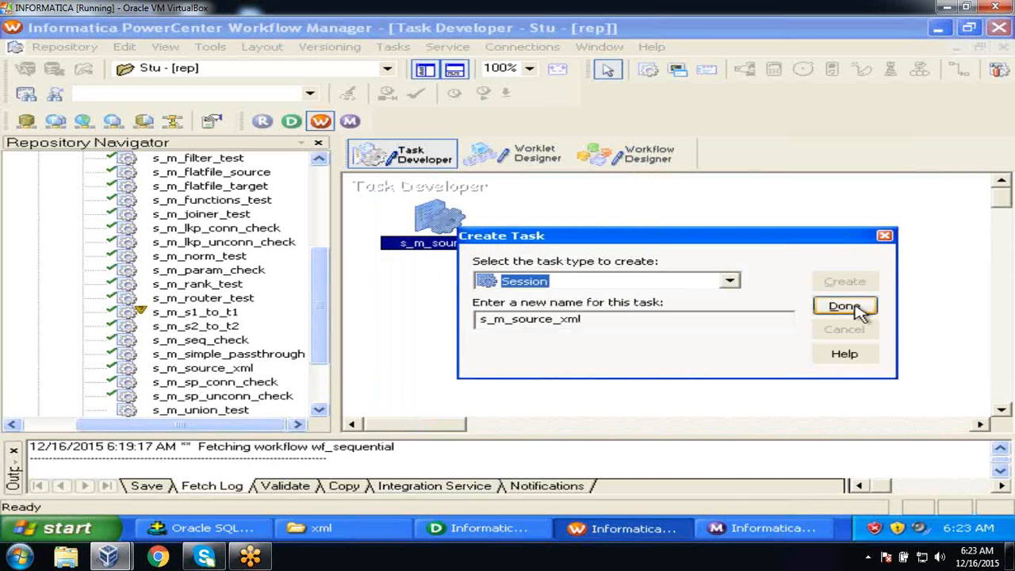
left_click(844, 306)
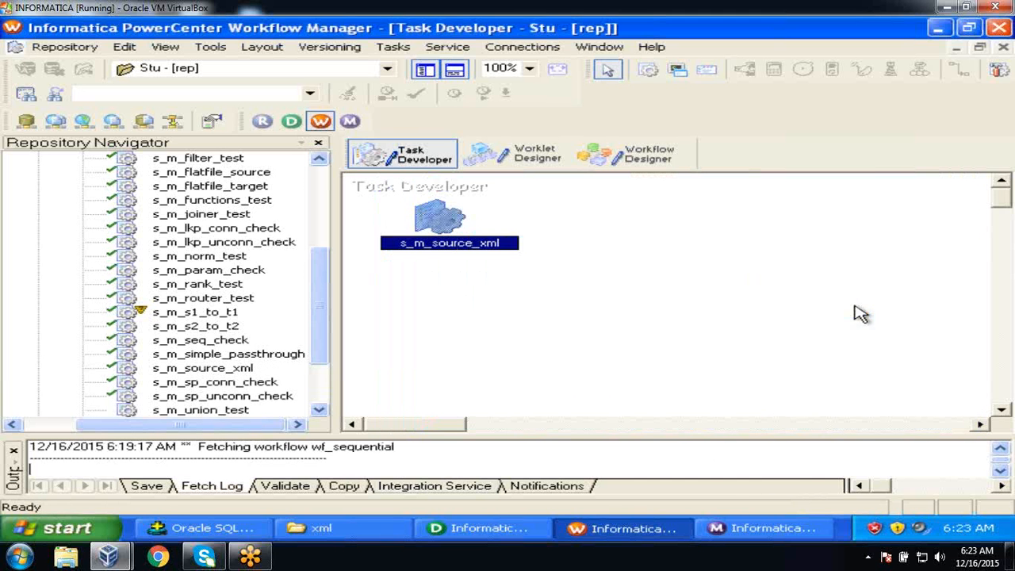
double_click(440, 218)
left_click(376, 87)
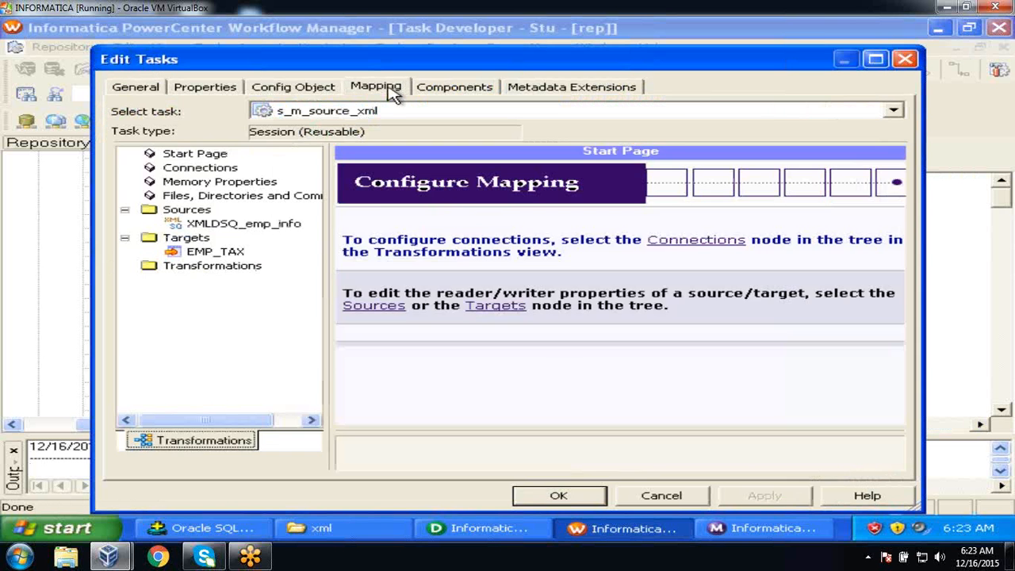
left_click(229, 254)
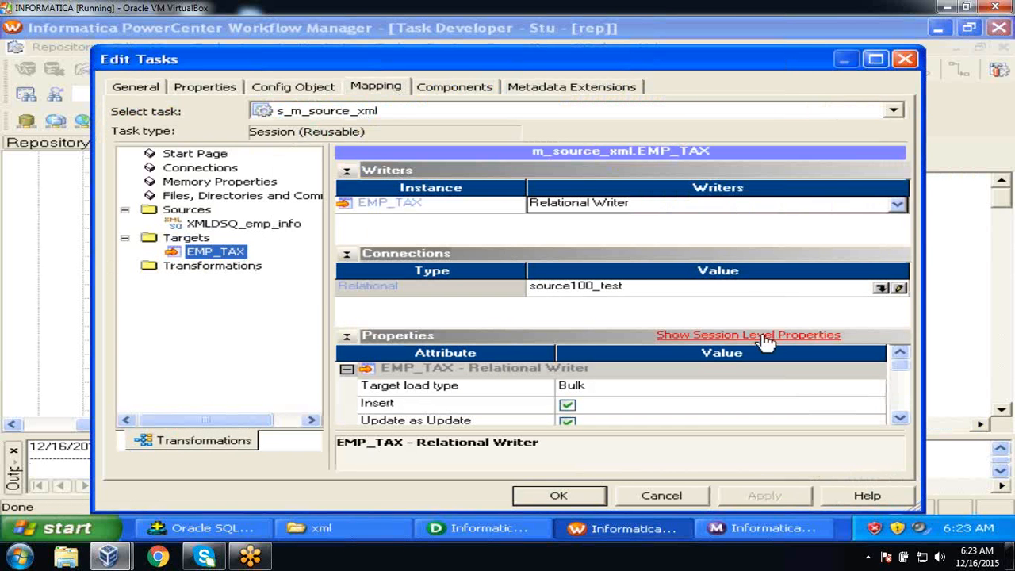
left_click(892, 287)
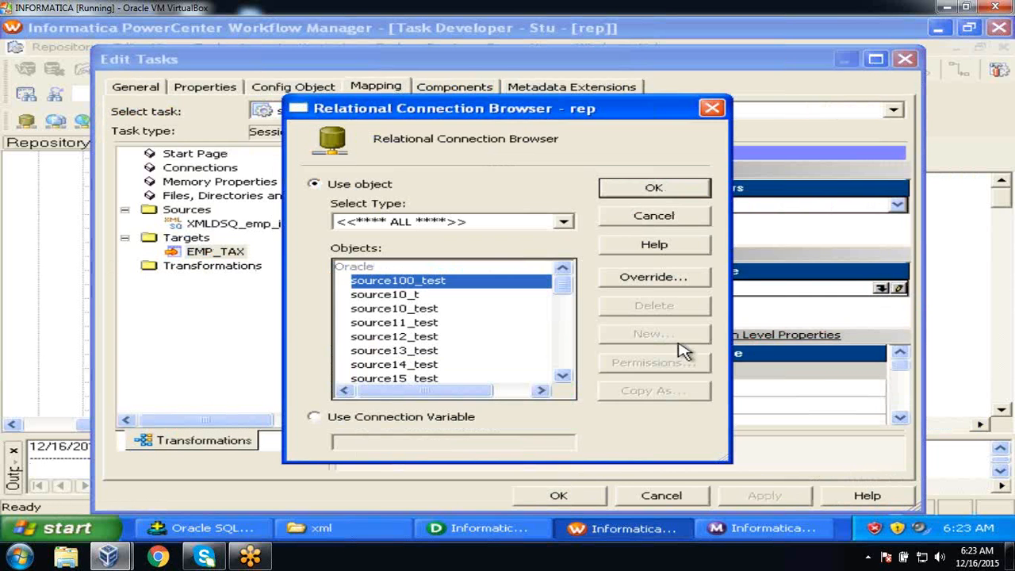
left_click(563, 376)
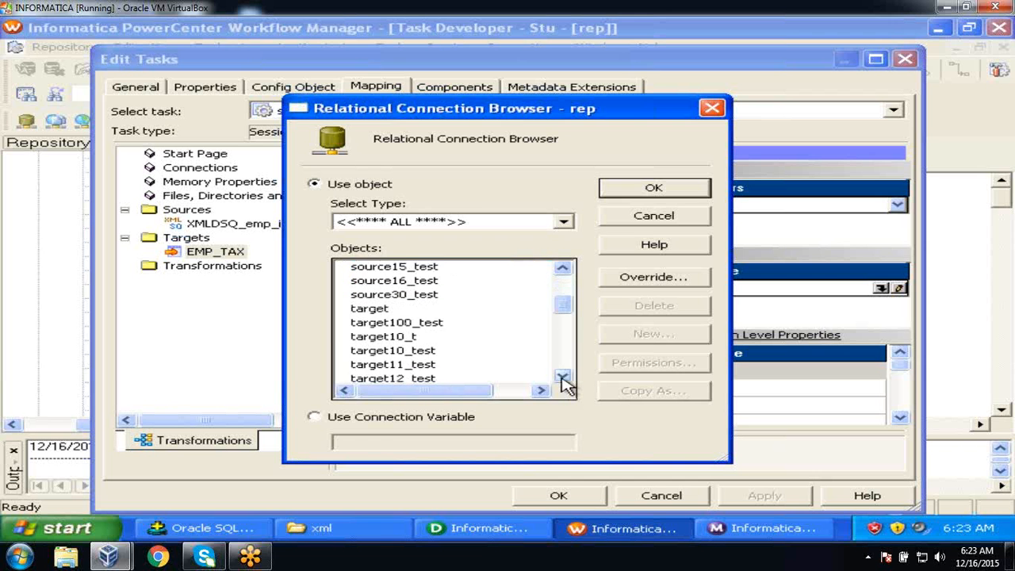
left_click(563, 377)
left_click(563, 377)
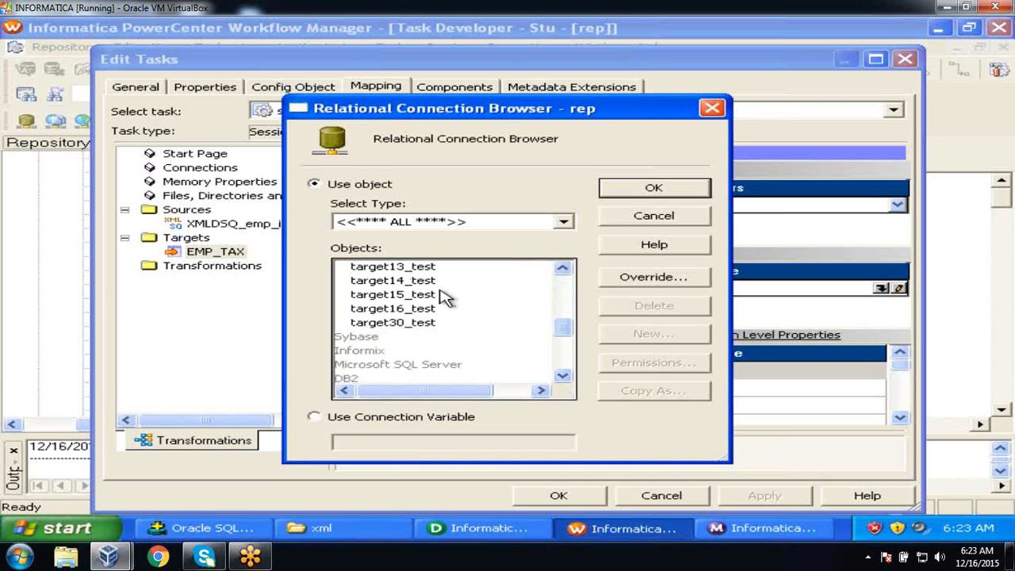
left_click(420, 324)
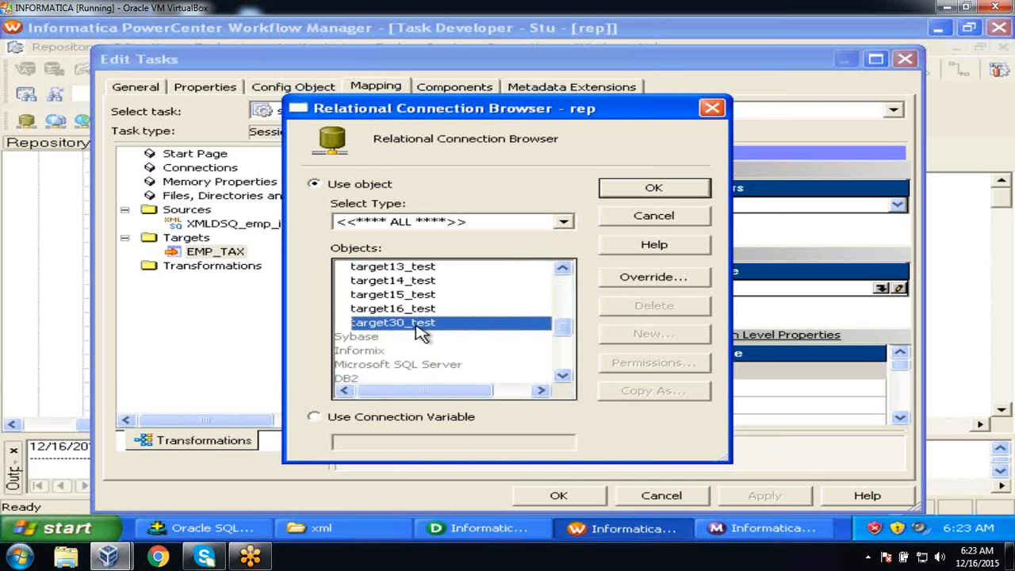
left_click(624, 190)
Point XMLDSQ_emp_info at directory c:\flatfiles\xml and file emp_info.xml, then apply and confirm.
left_click(264, 227)
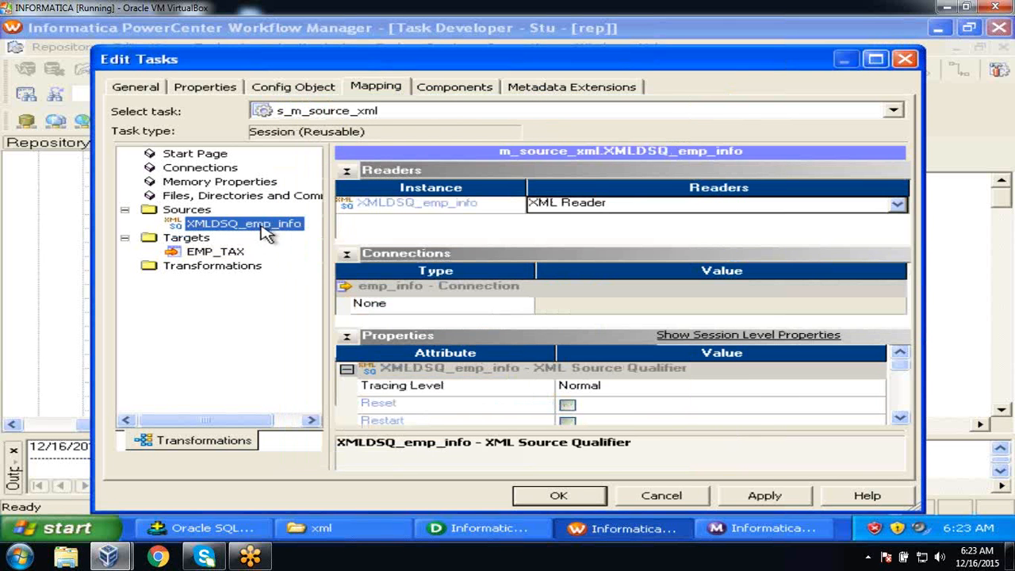
left_click(901, 418)
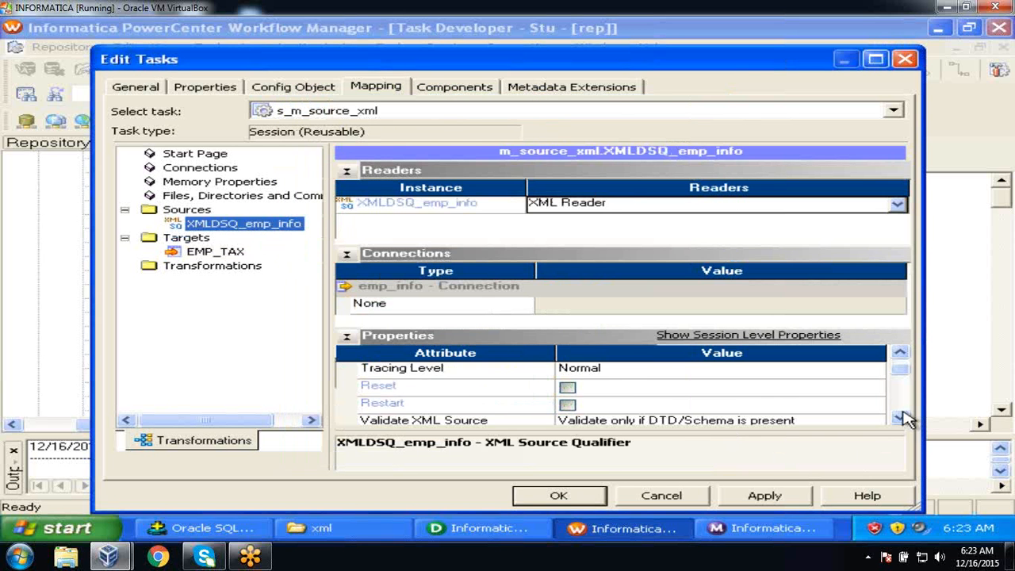
left_click(901, 417)
left_click(901, 418)
left_click(901, 418)
left_click(901, 418)
left_click(901, 417)
left_click(901, 418)
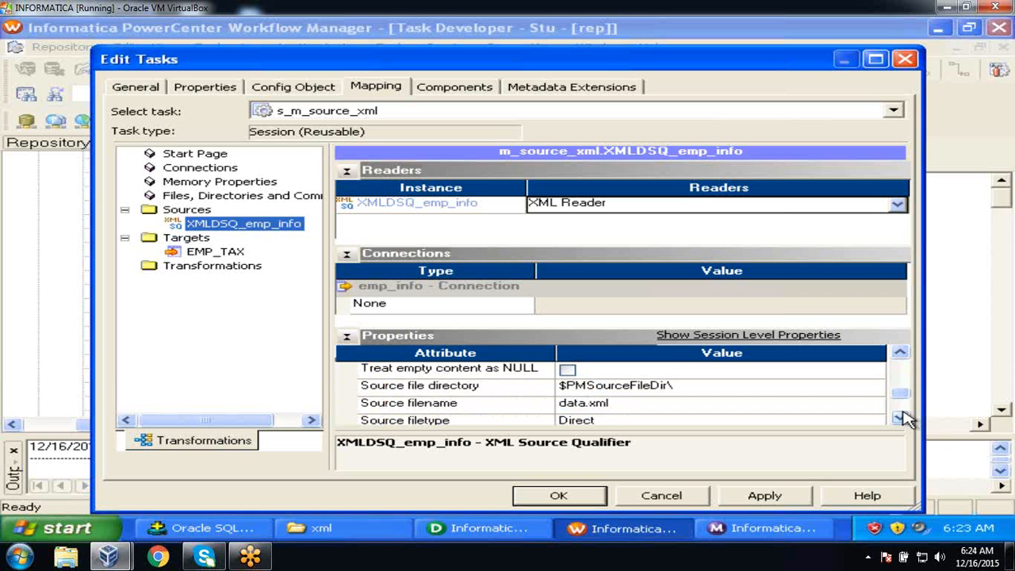
left_click(901, 418)
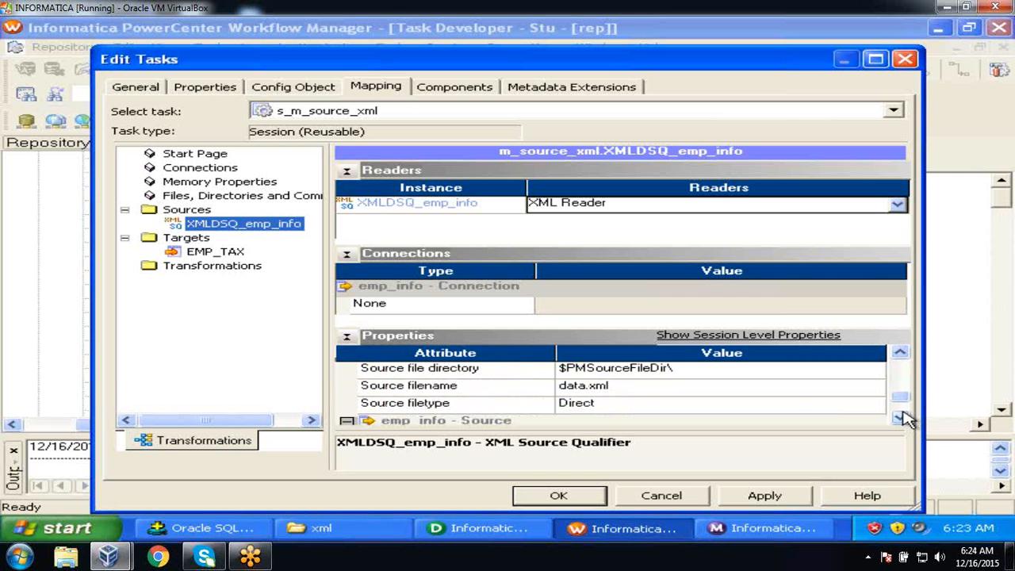
left_click(774, 370)
type("es\\xml")
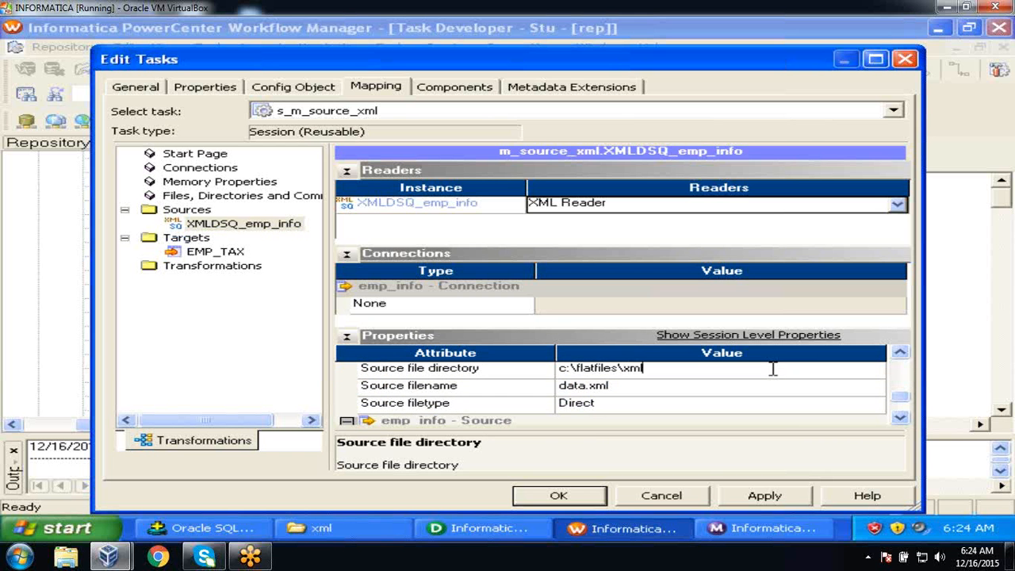
left_click(654, 386)
type("emp_info")
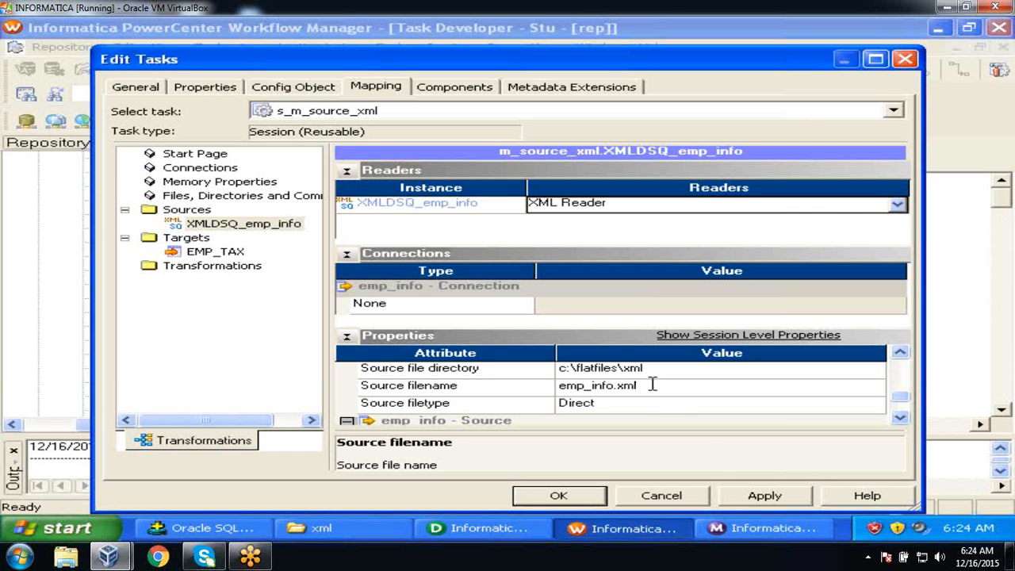
left_click(747, 503)
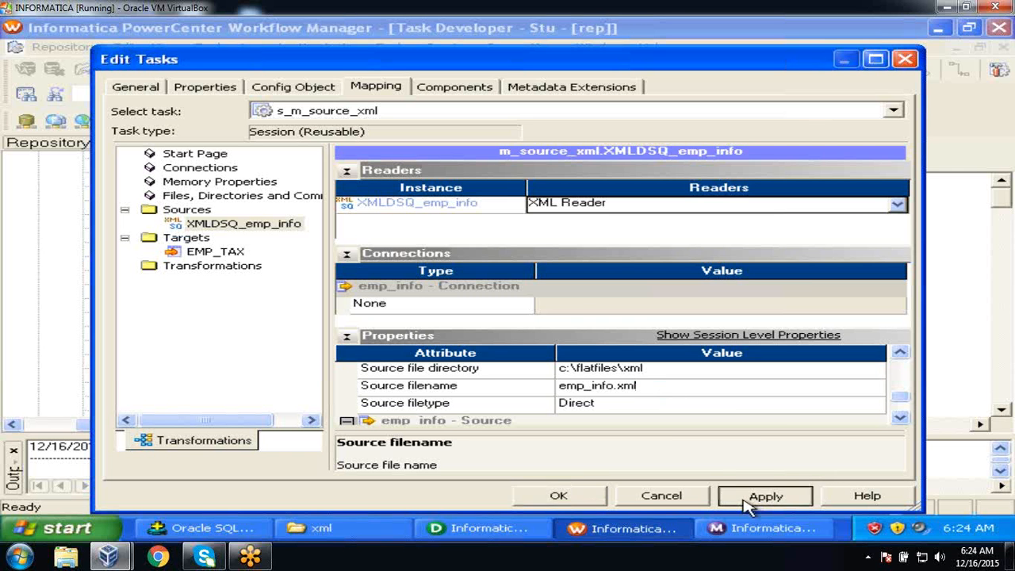
left_click(544, 495)
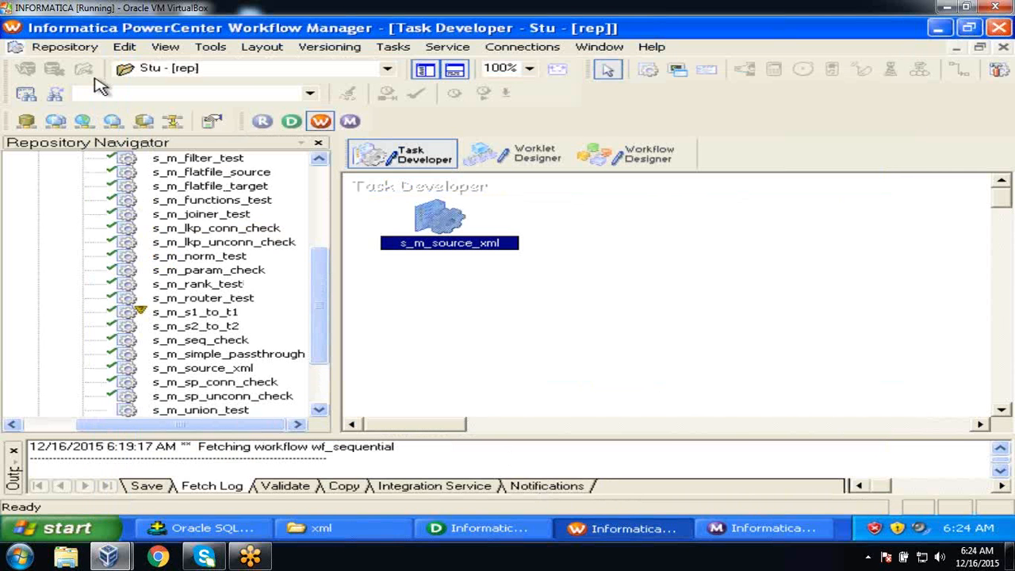
Save the session to the repository and add s_m_source_xml to the wf_sequential workflow.
left_click(76, 47)
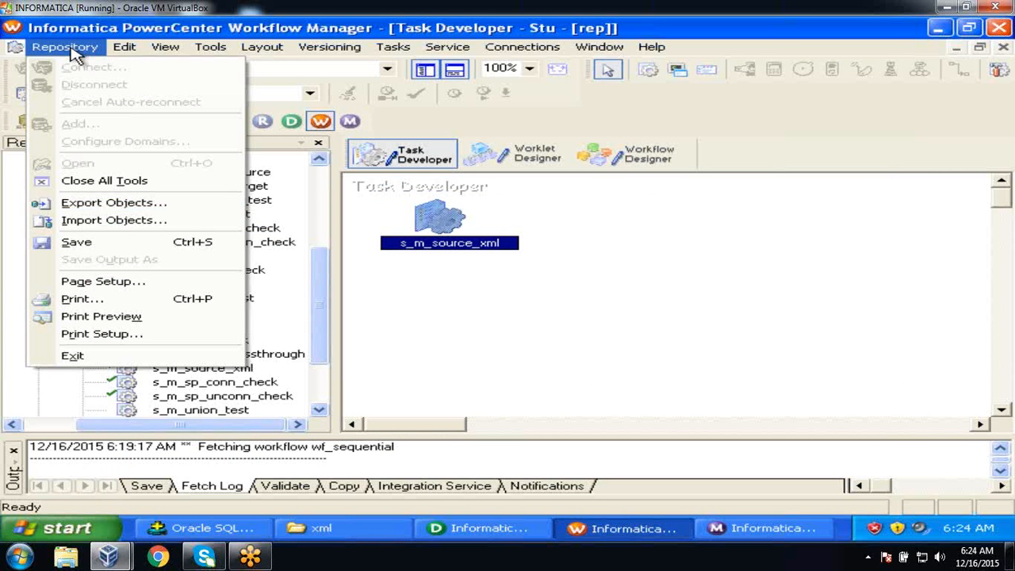
left_click(103, 245)
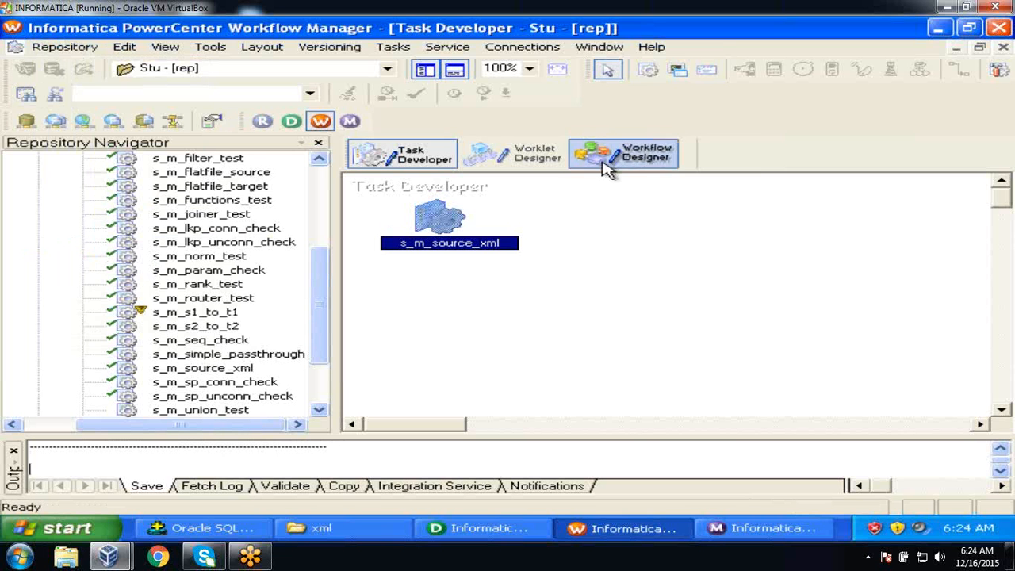
left_click(646, 156)
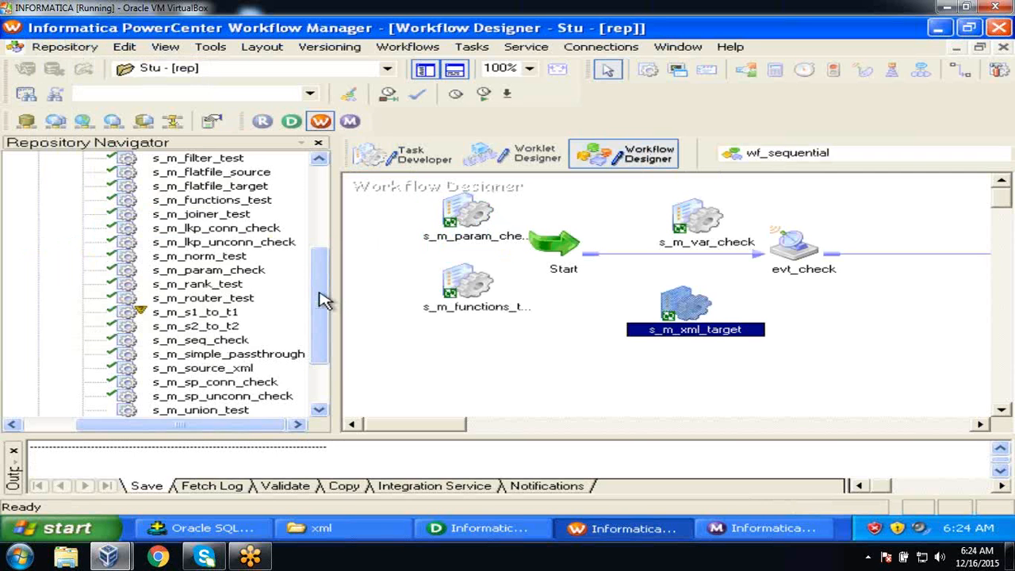
scroll(325, 301, "down", 1)
scroll(322, 306, "down", 1)
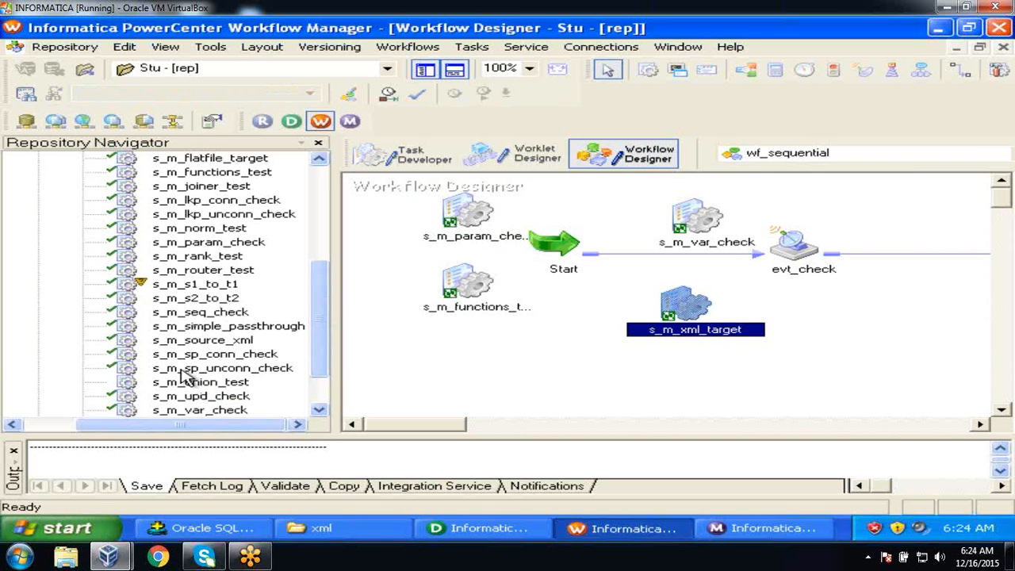
left_click_drag(184, 346, 559, 337)
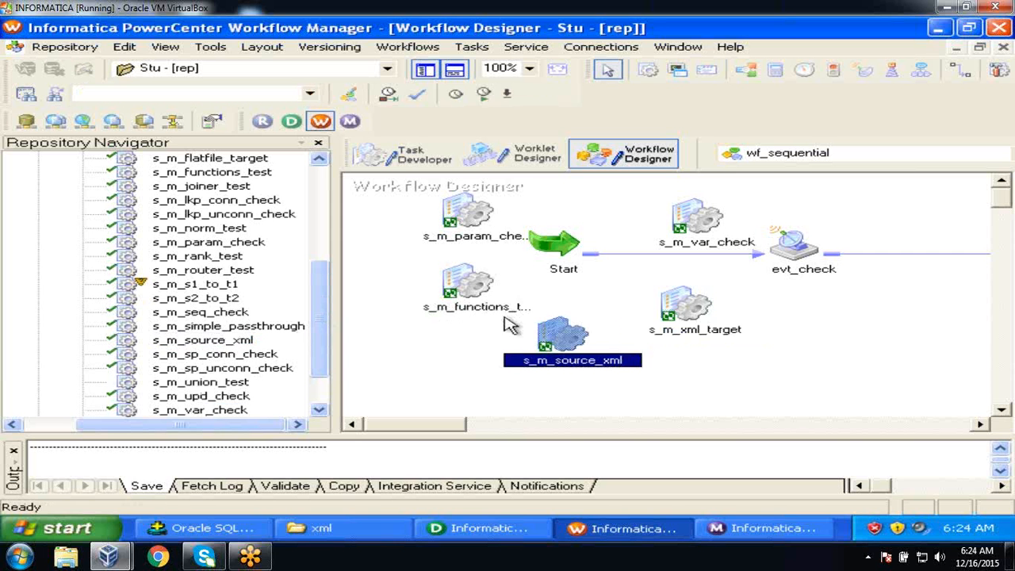
Save the workflow changes and start the s_m_source_xml task.
left_click(57, 48)
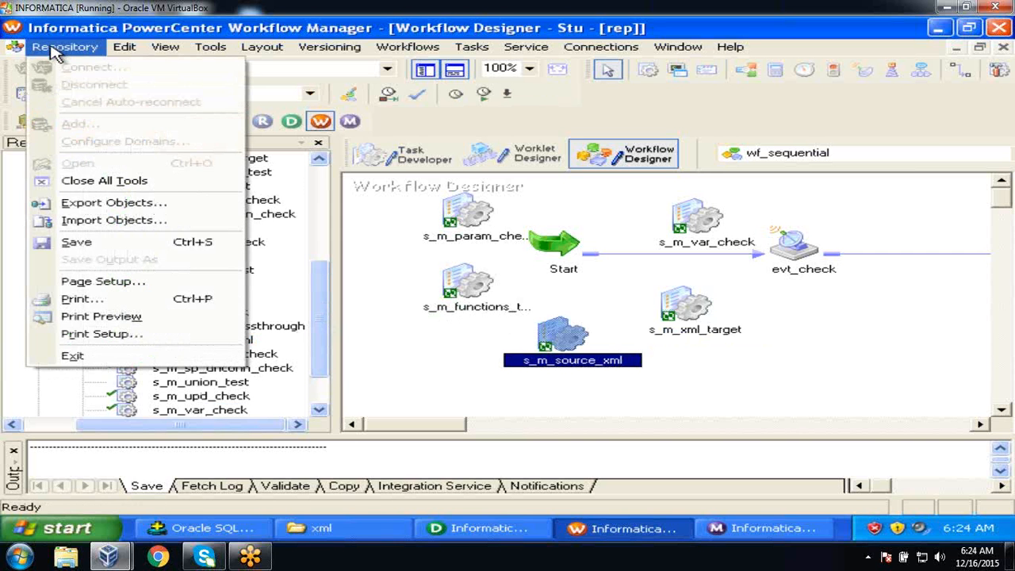
left_click(86, 244)
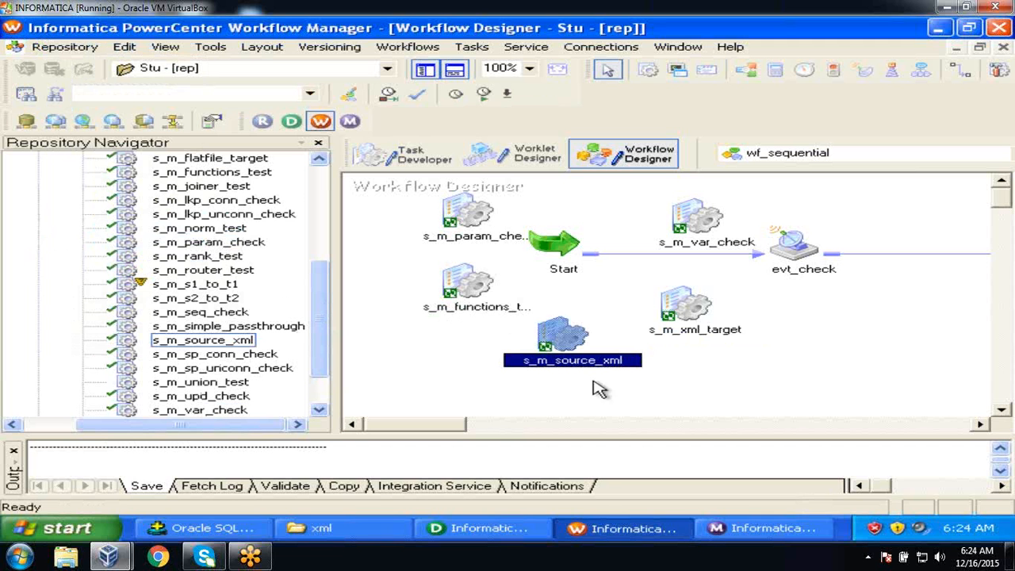
right_click(562, 337)
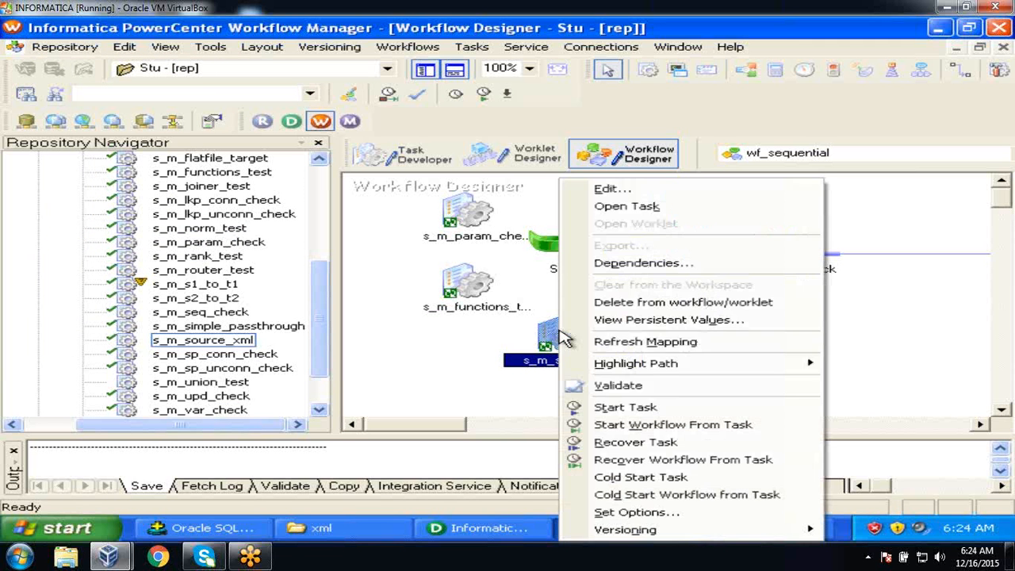
left_click(625, 407)
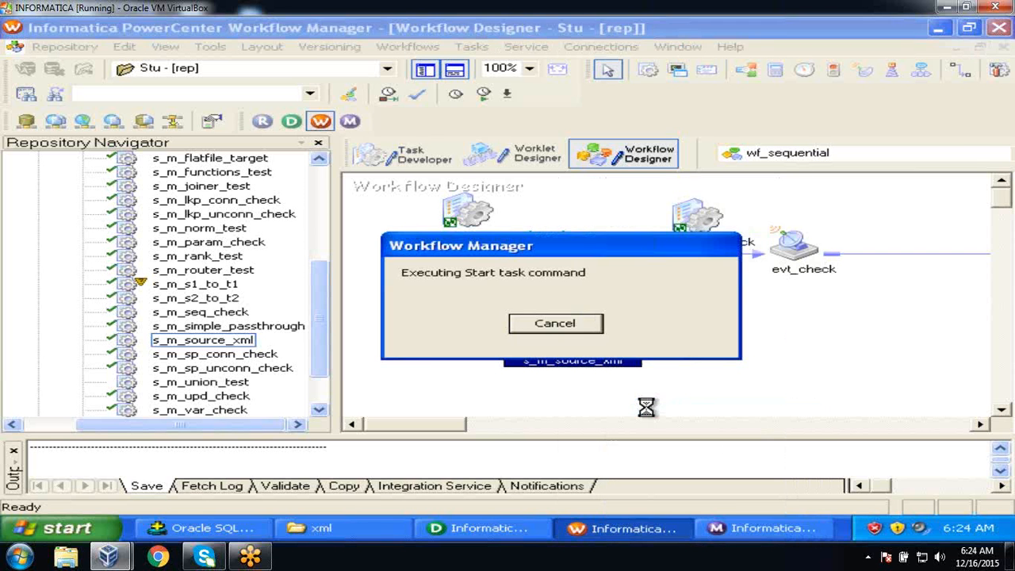
Check the s_m_source_xml run properties: Succeeded, 5 rows loaded into EMP_TAX, none rejected.
left_click(736, 531)
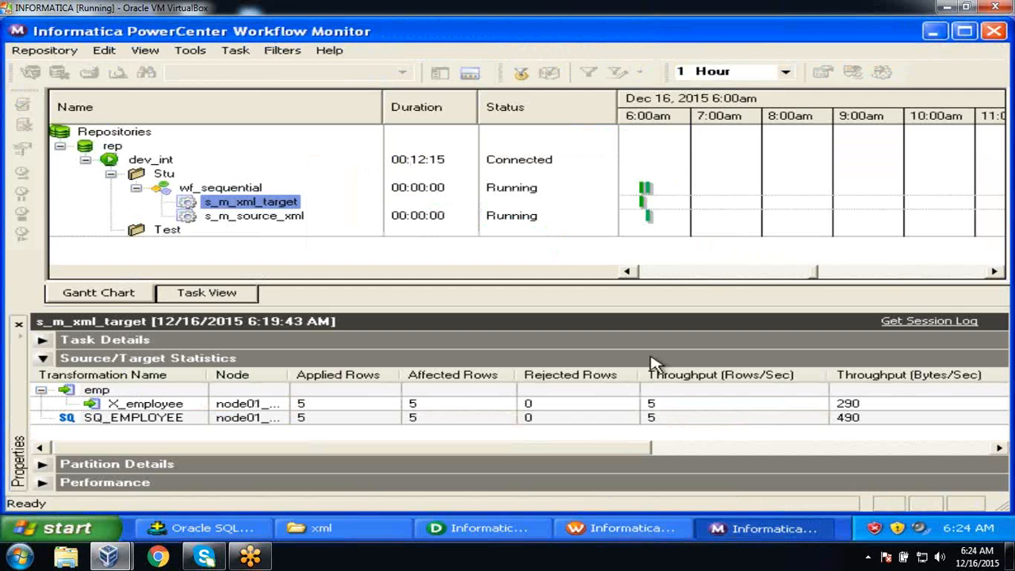
left_click(261, 222)
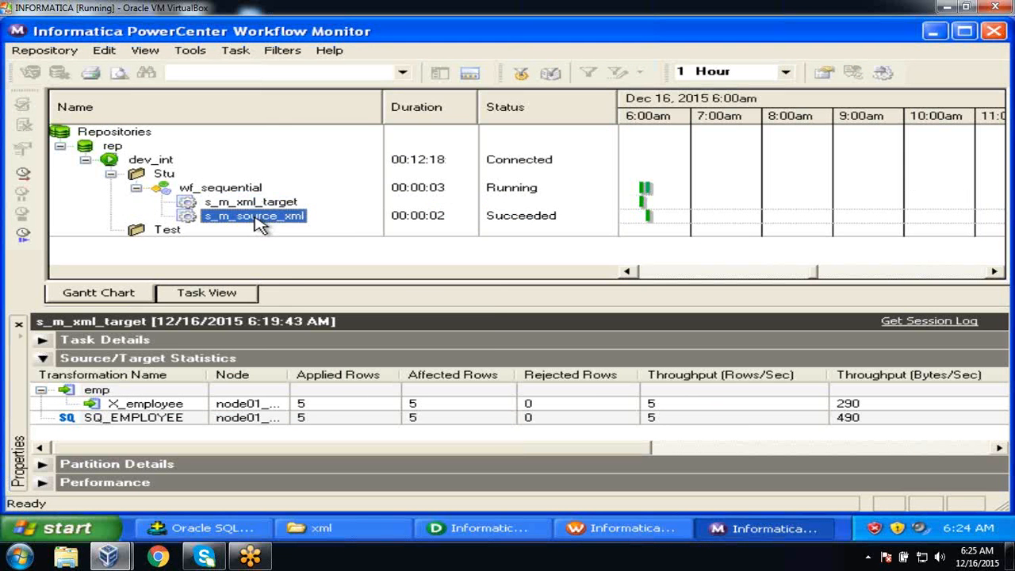
right_click(261, 223)
left_click(322, 435)
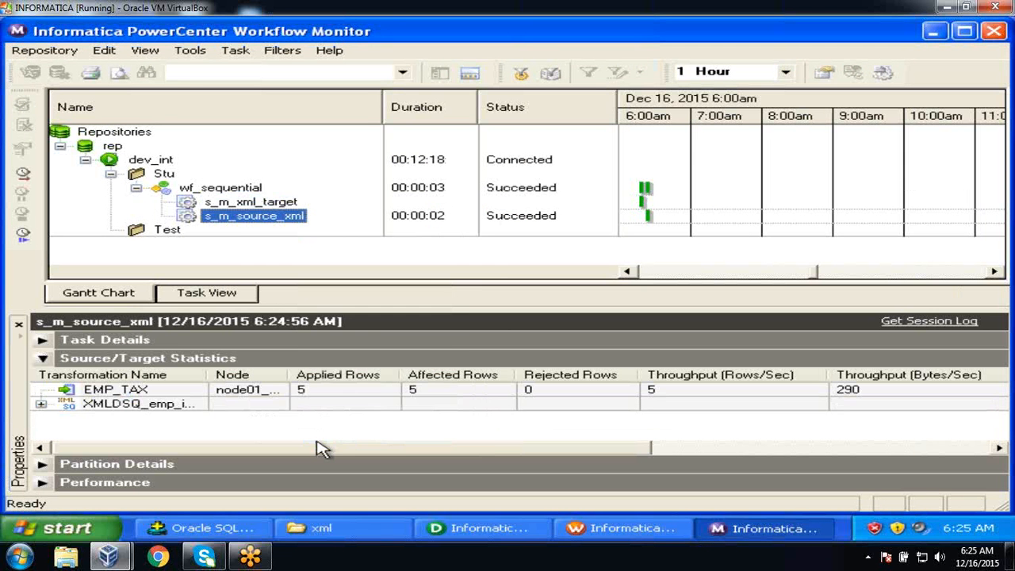
left_click(44, 390)
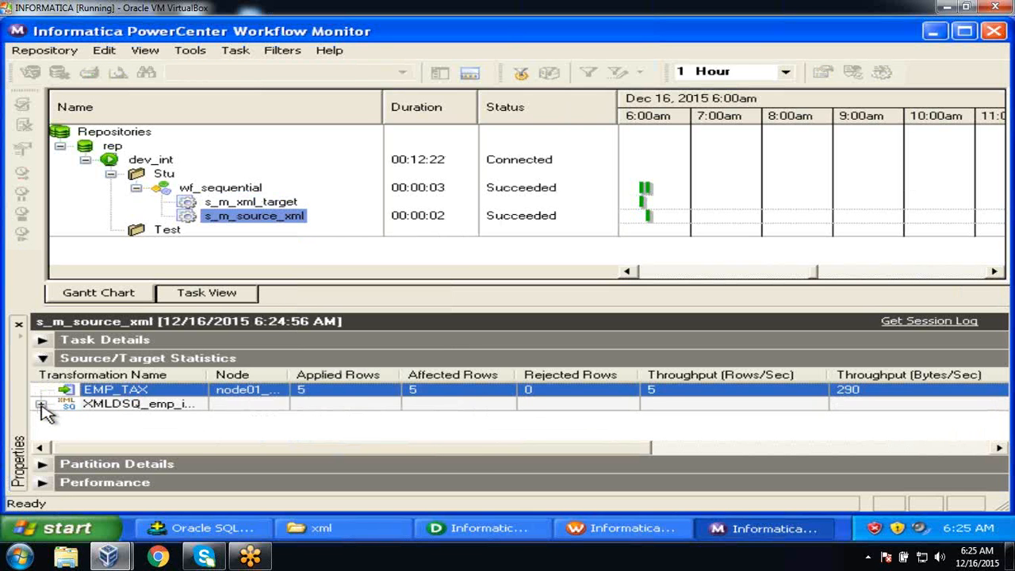
left_click(42, 405)
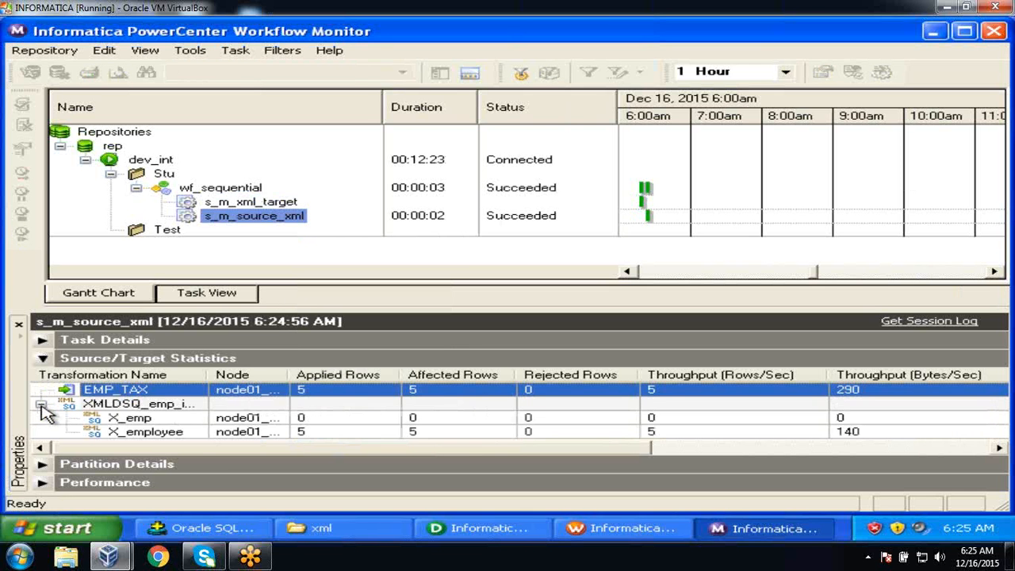
left_click(325, 434)
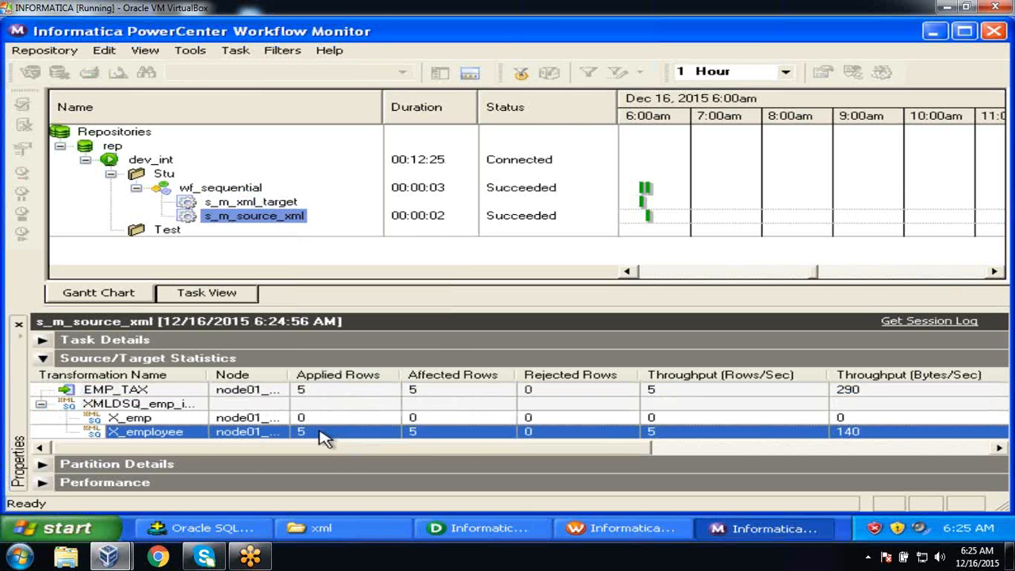
left_click(321, 391)
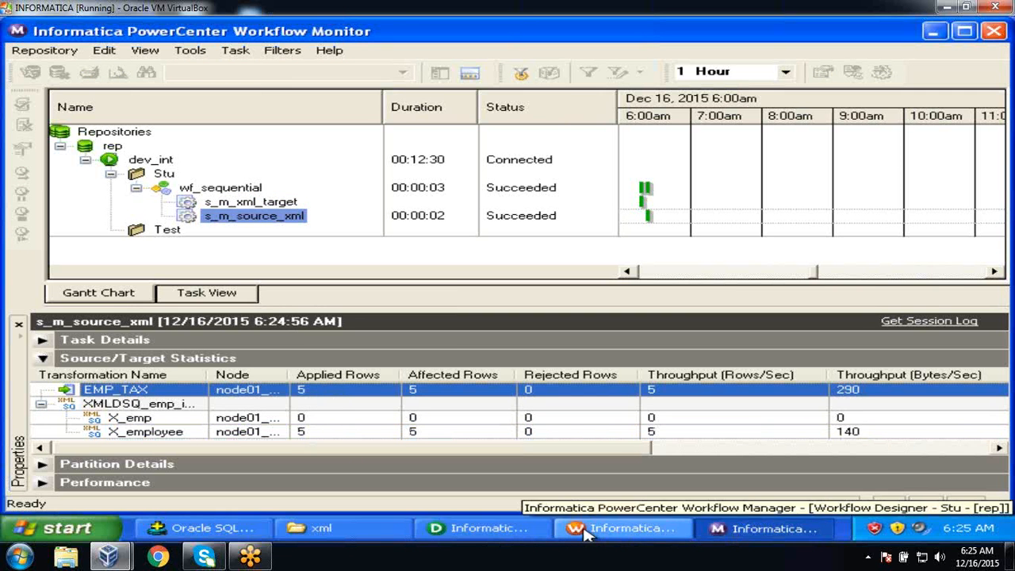
left_click(238, 528)
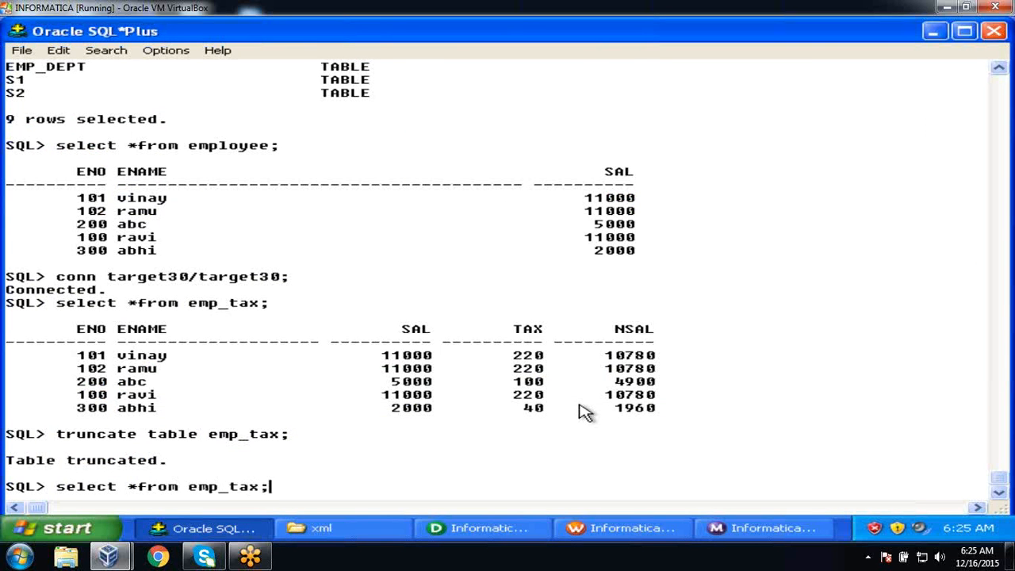
Run select * from emp_tax; showing five rows with blank TAX and NSAL columns.
key("Return")
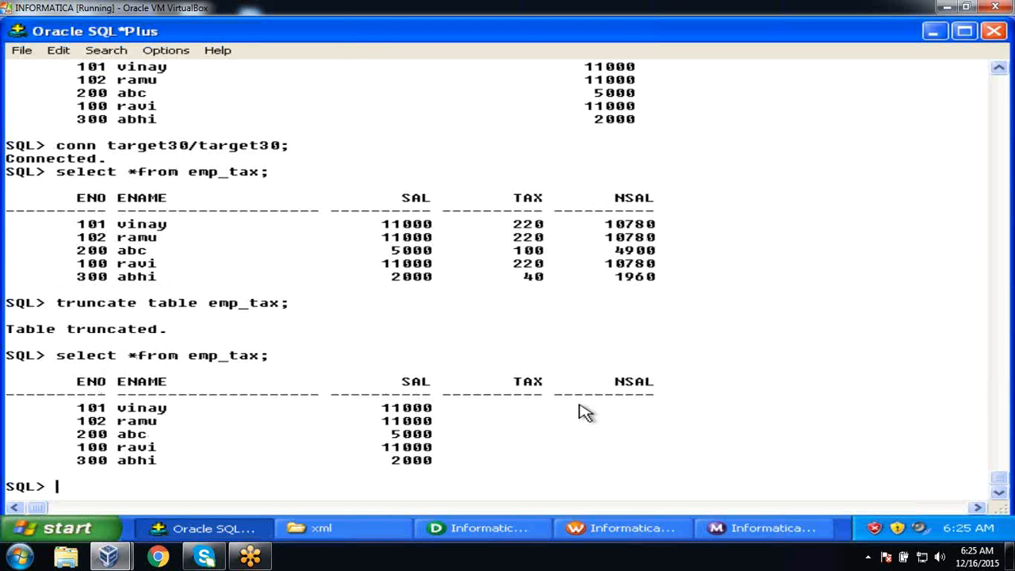
left_click(547, 528)
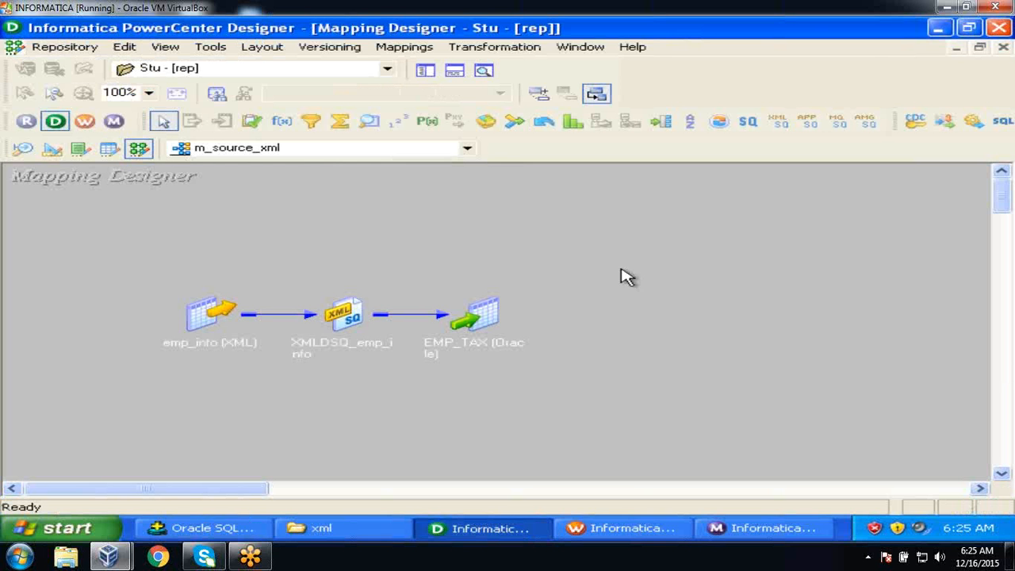
Browse the XML Guide chapters in the PowerCenter online help contents, then close help.
left_click(635, 47)
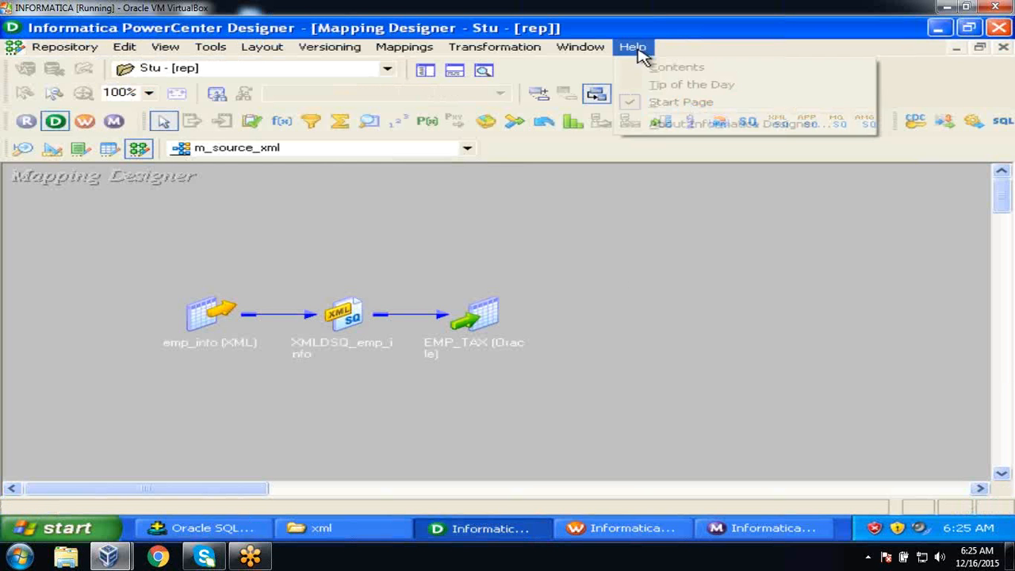
left_click(643, 67)
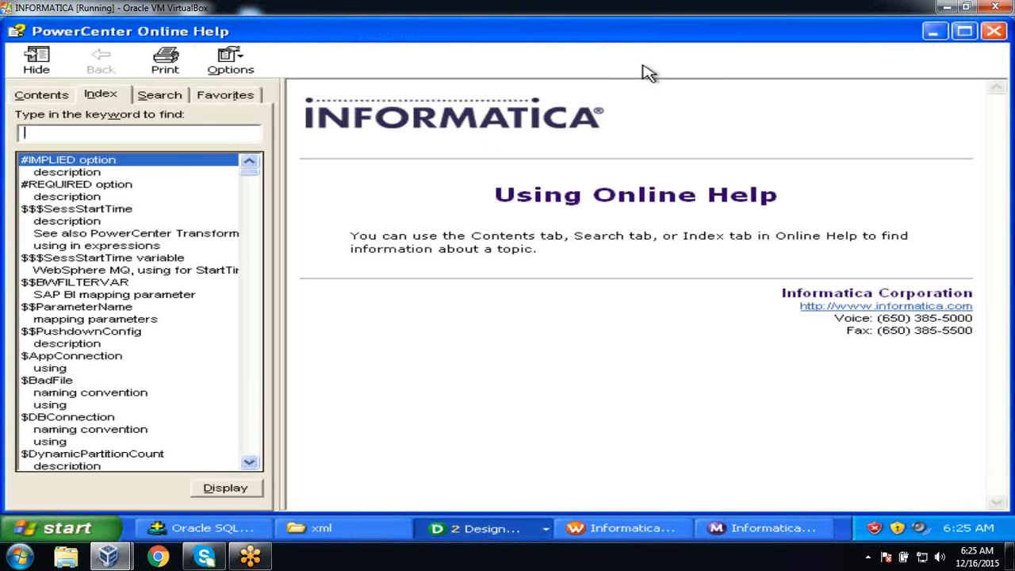
left_click(28, 99)
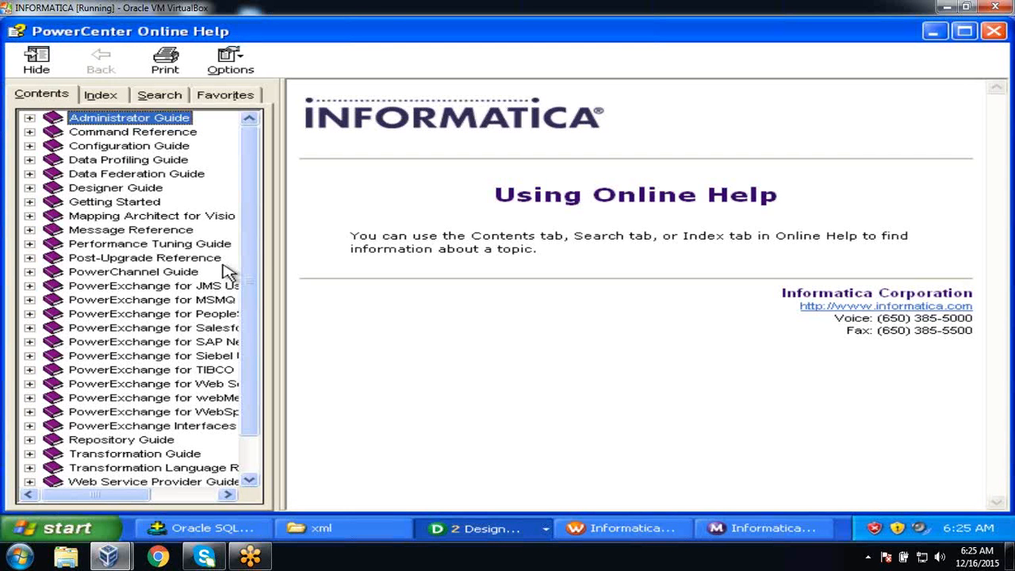
scroll(261, 362, "down", 1)
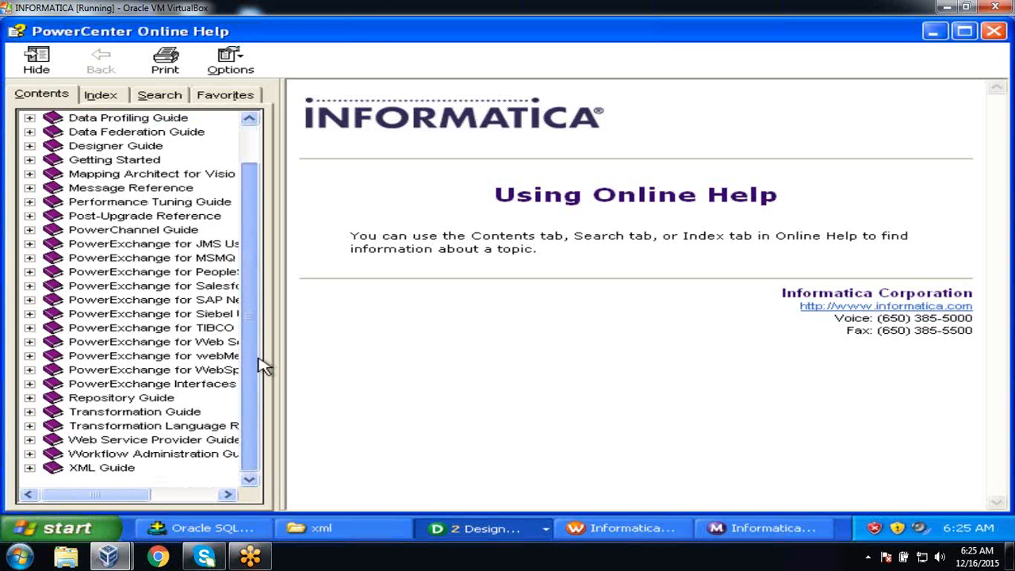
left_click(101, 470)
left_click(29, 468)
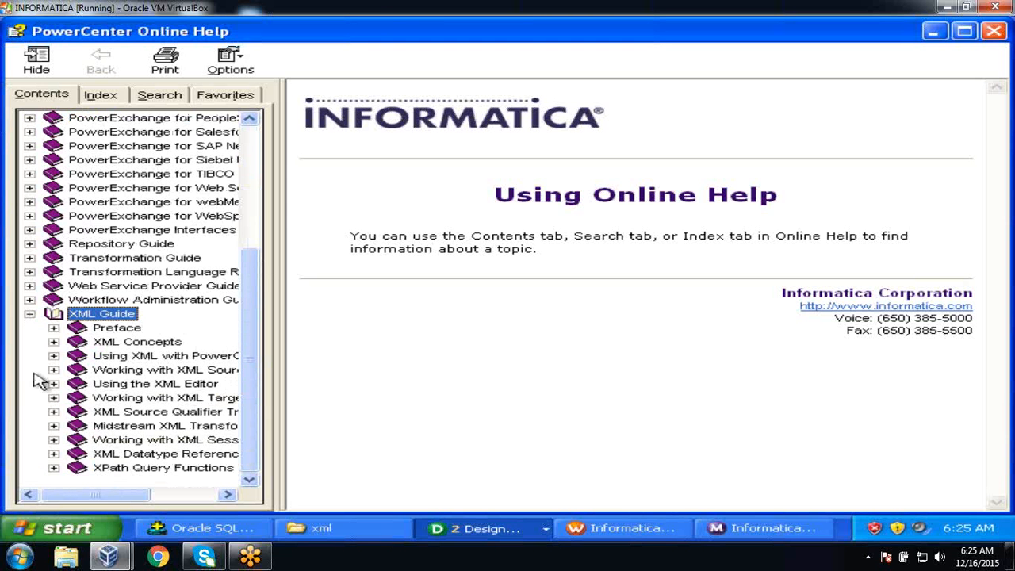
left_click(30, 316)
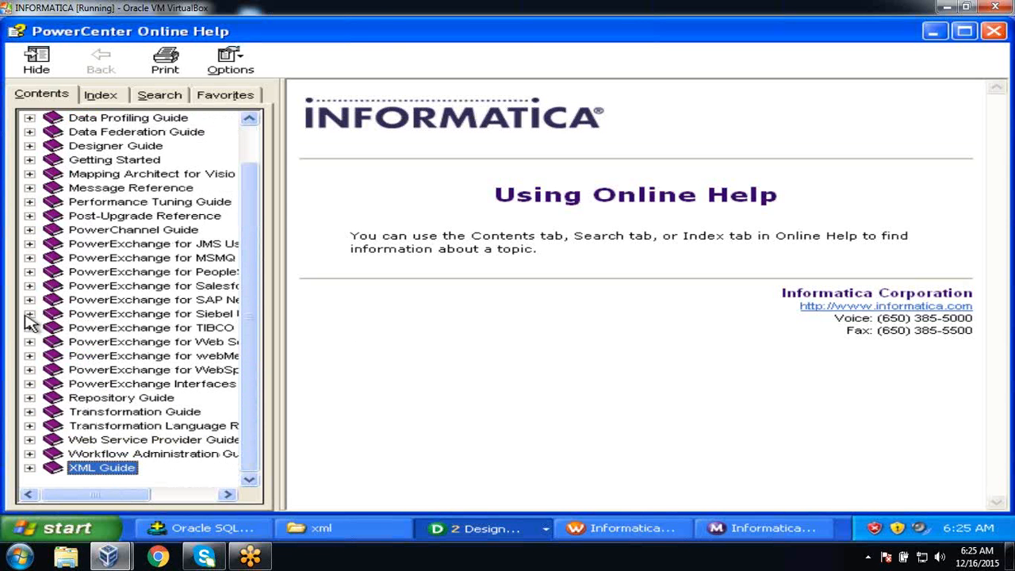
left_click(993, 32)
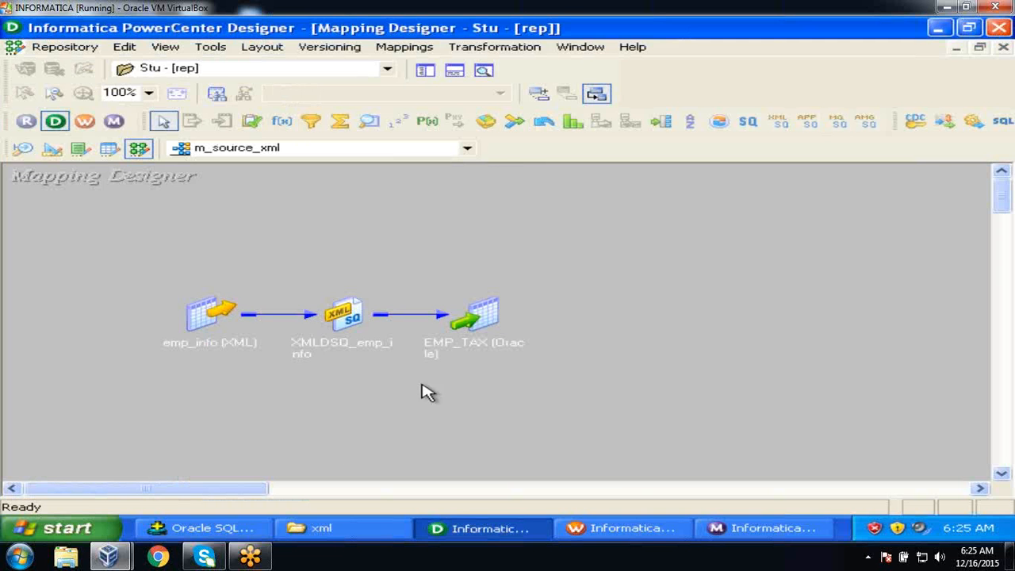
left_click(233, 526)
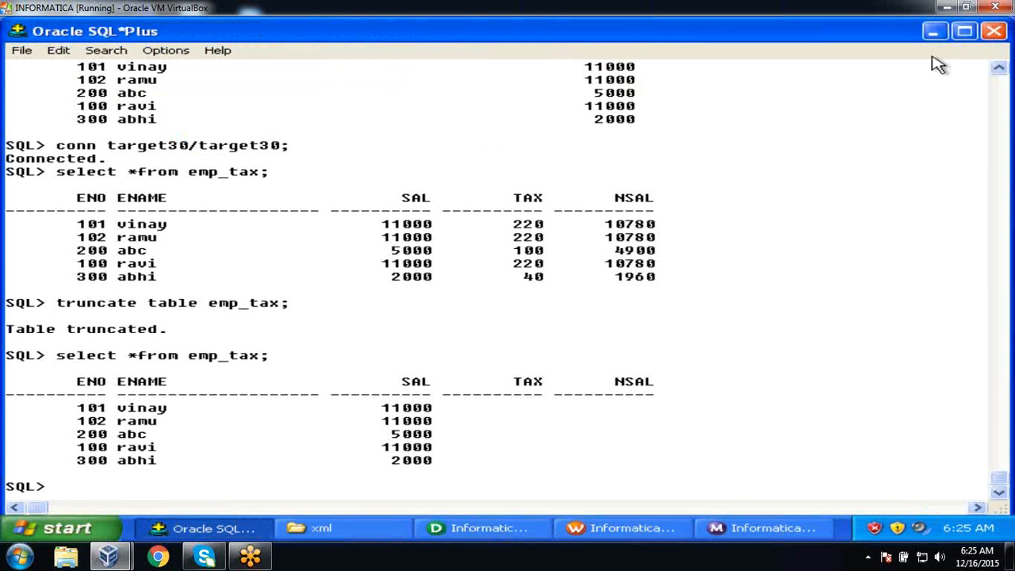
Start a Notepad note headed 'Lookup Dynamic Cache' underlined with a row of equals signs.
left_click(933, 32)
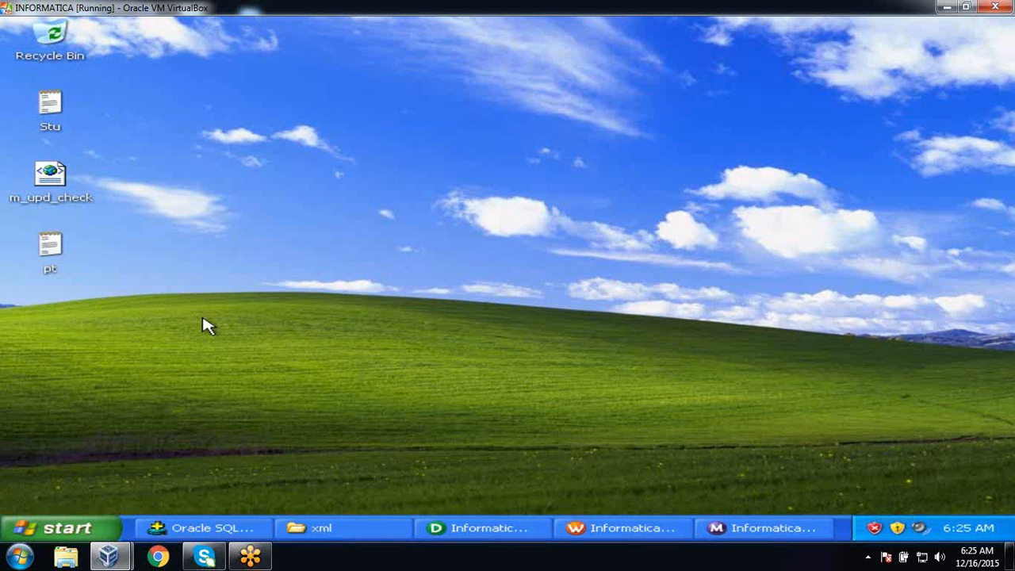
left_click(56, 526)
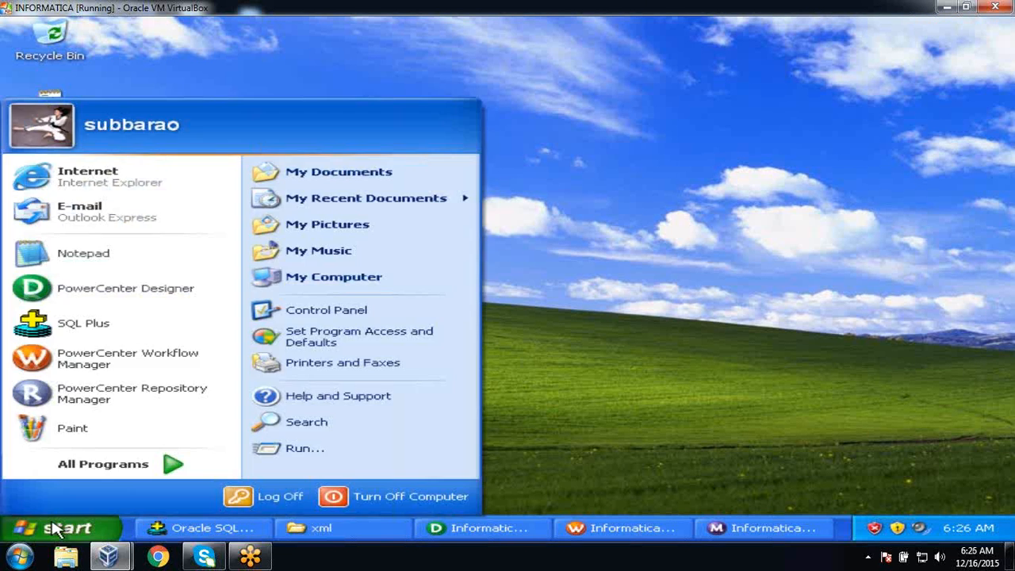
left_click(131, 264)
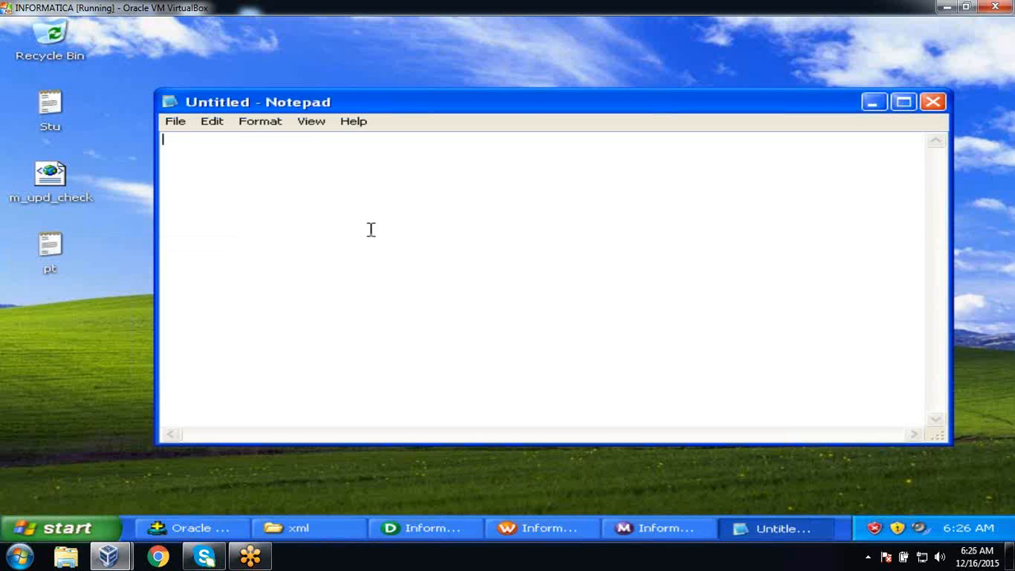
type("Lookup Dynam")
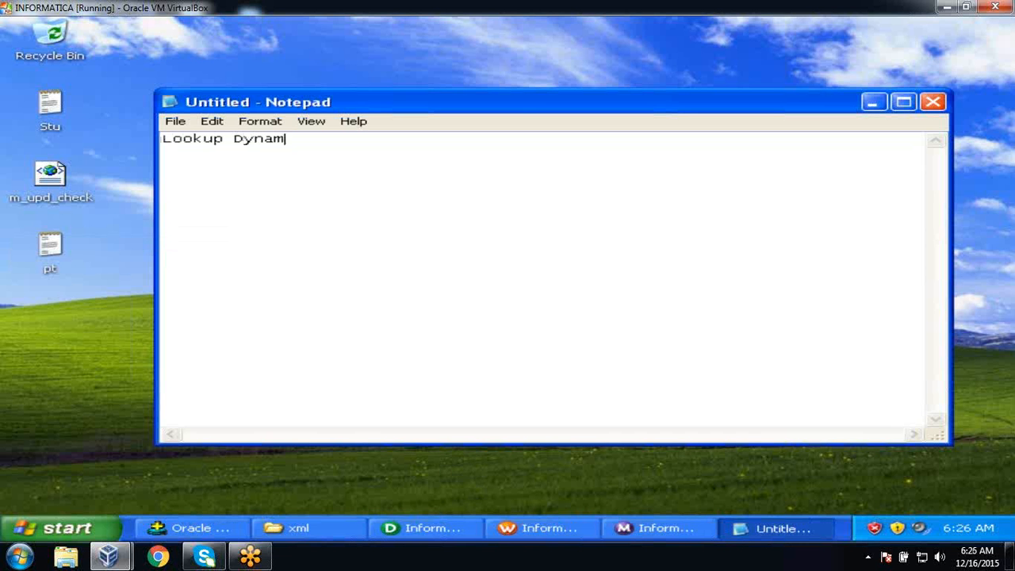
type("ic Cache")
key("Return")
type("====================")
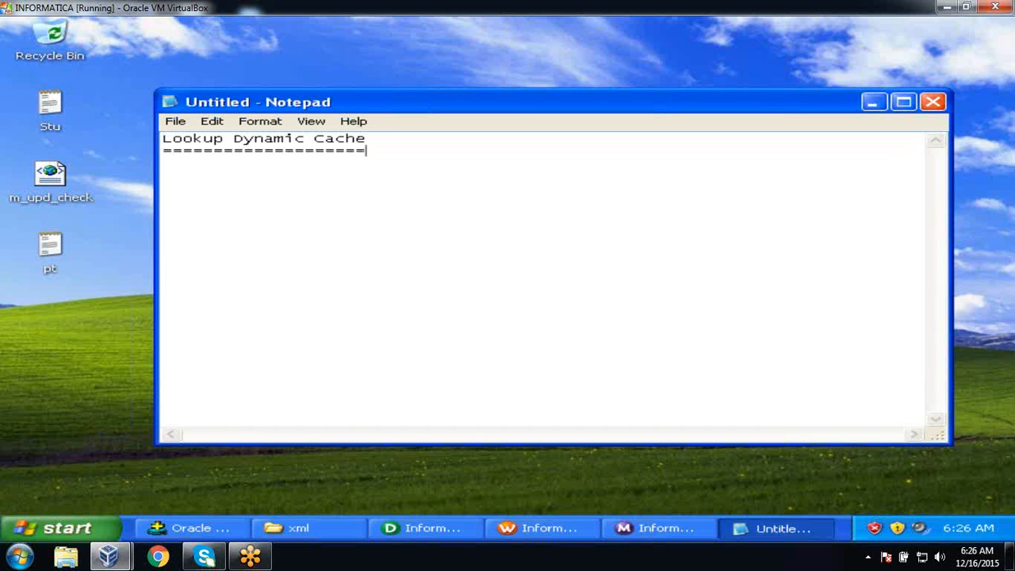
Type three sample rows (100 with 2000, 101 with 3000, 100 with 4000), then ENO below.
key("Return")
key("Return")
type("100 ravi  ")
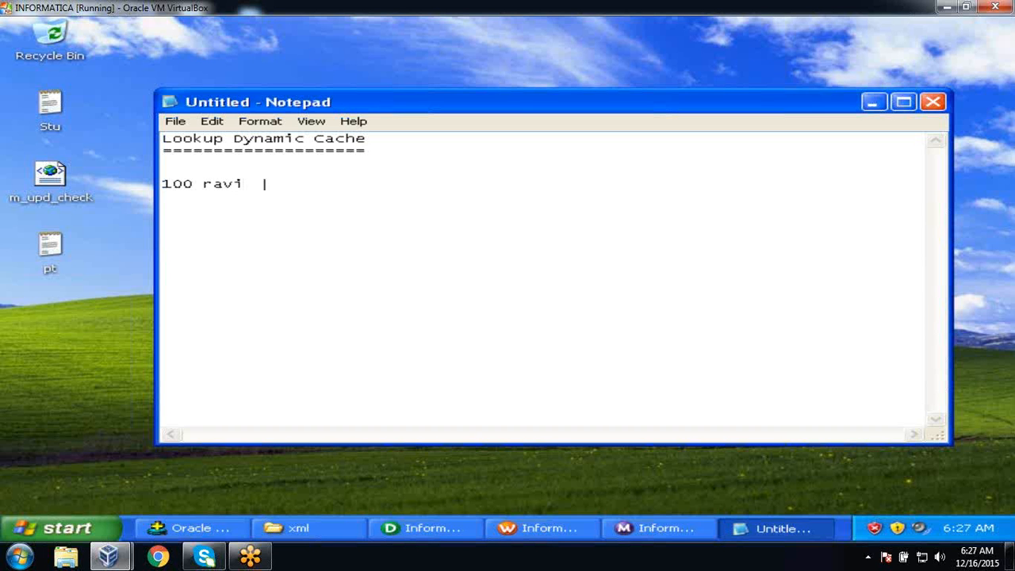
type("2000")
key("Return")
key("Return")
type("101 vinay ")
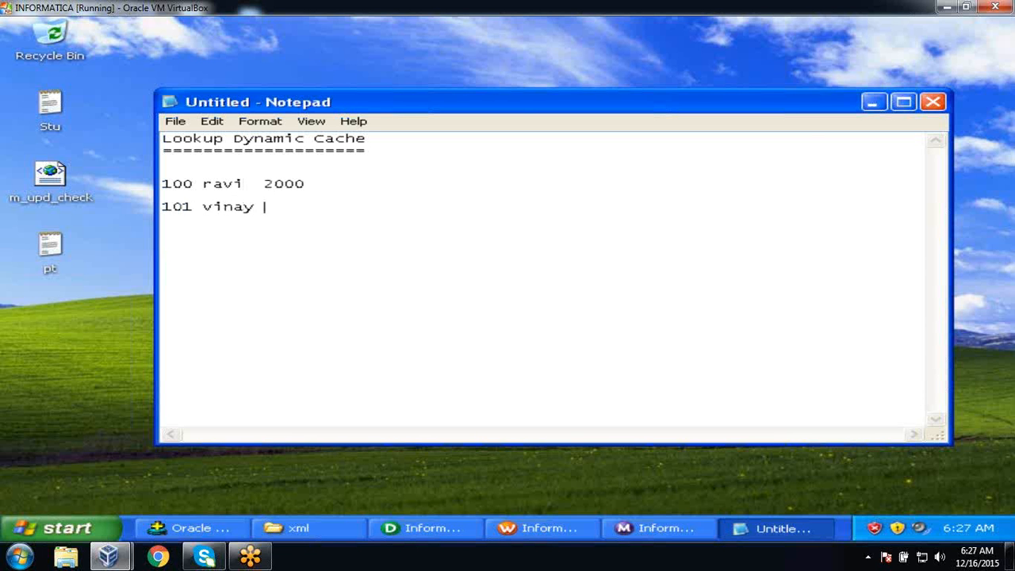
type("3000")
key("Return")
type("100 ravi  ")
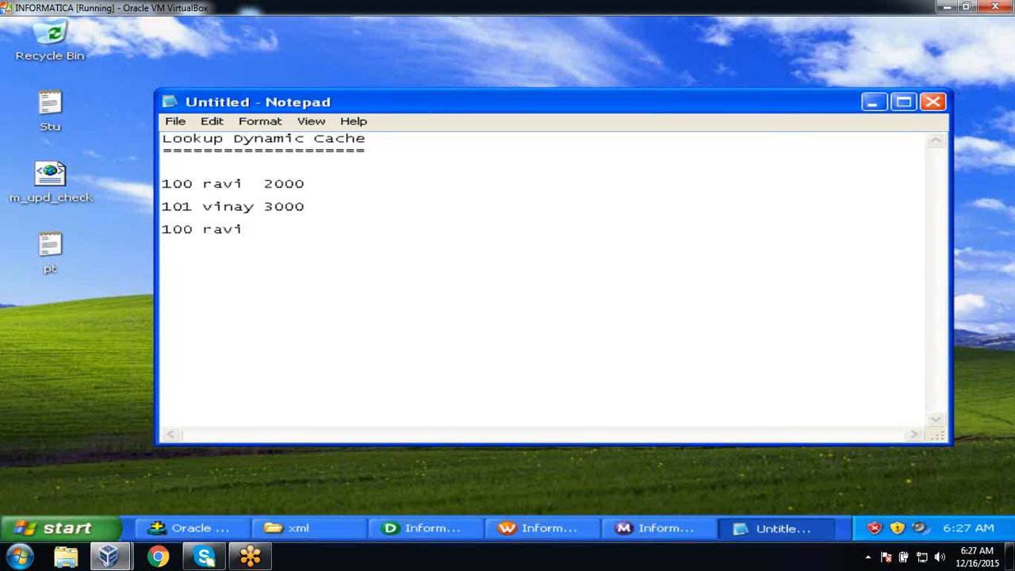
type("4000")
key("Return")
key("Return")
key("Return")
key("Return")
type("e")
key("BackSpace")
type("ENO")
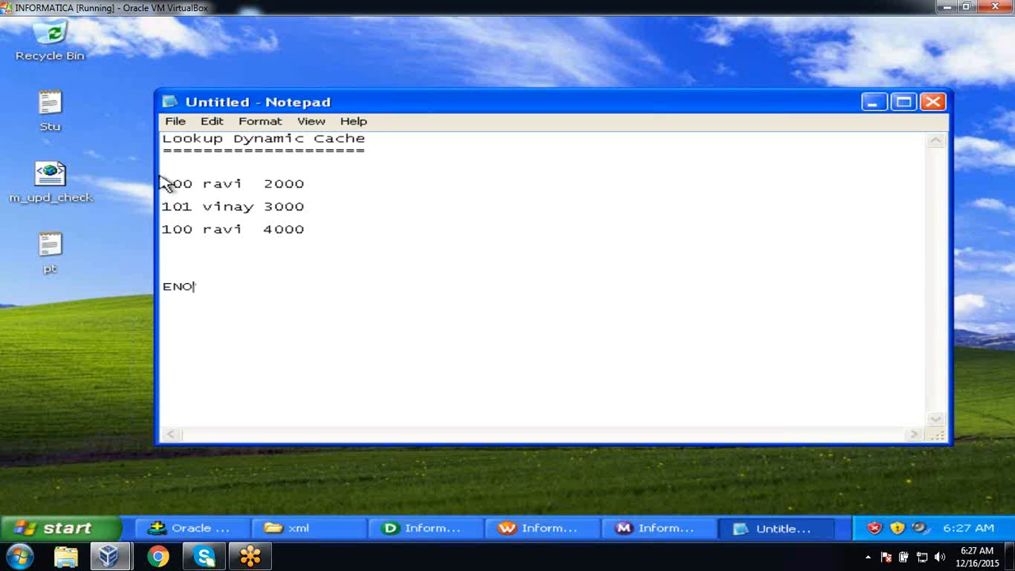
left_click_drag(162, 182, 193, 183)
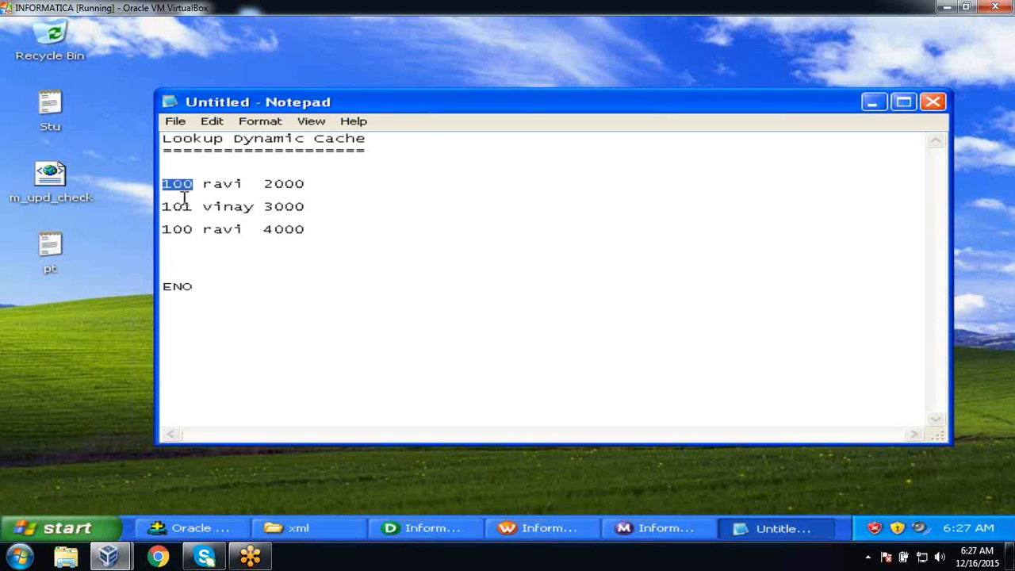
left_click_drag(163, 230, 194, 229)
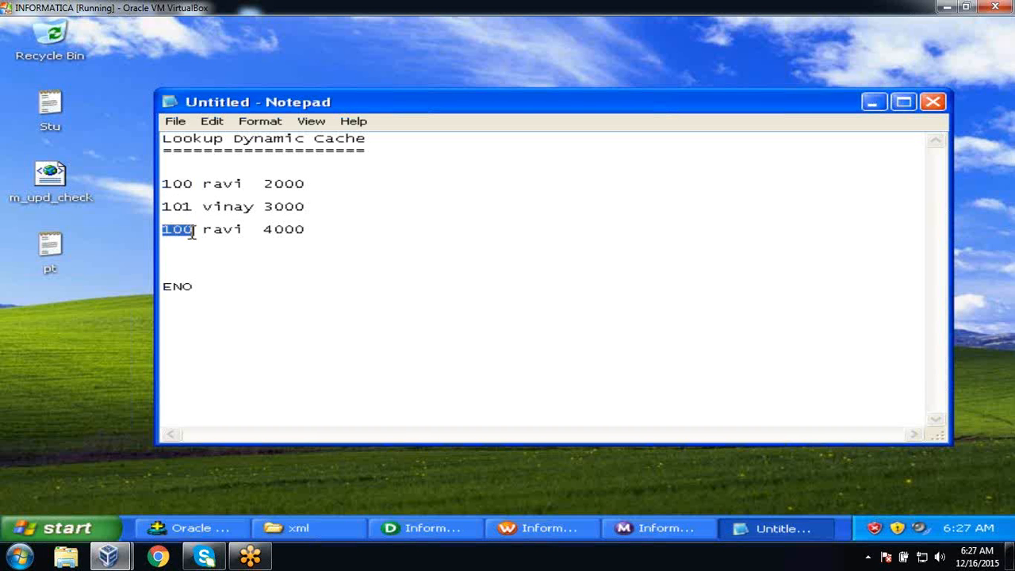
left_click(191, 255)
left_click_drag(165, 184, 290, 192)
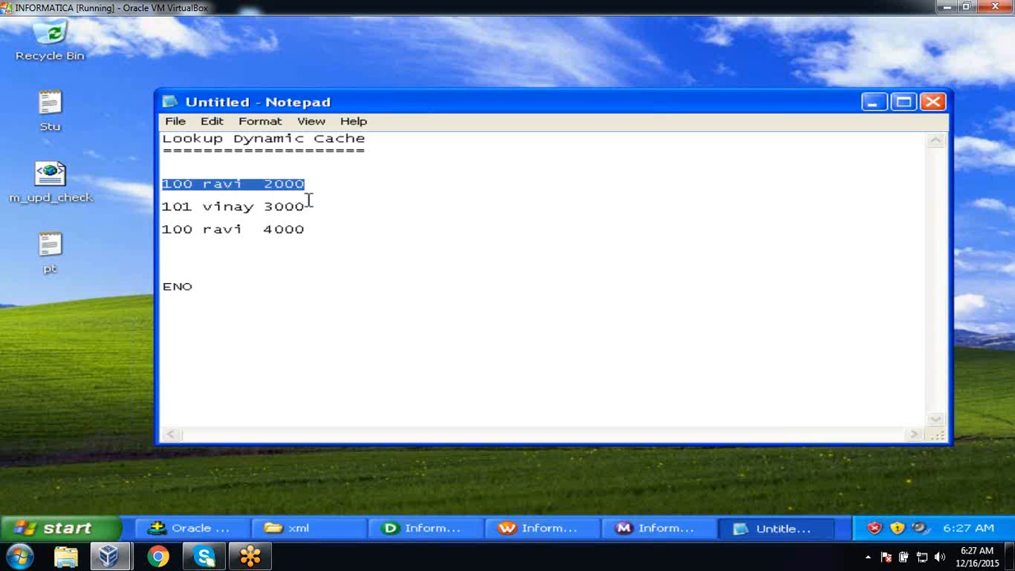
left_click_drag(164, 229, 365, 238)
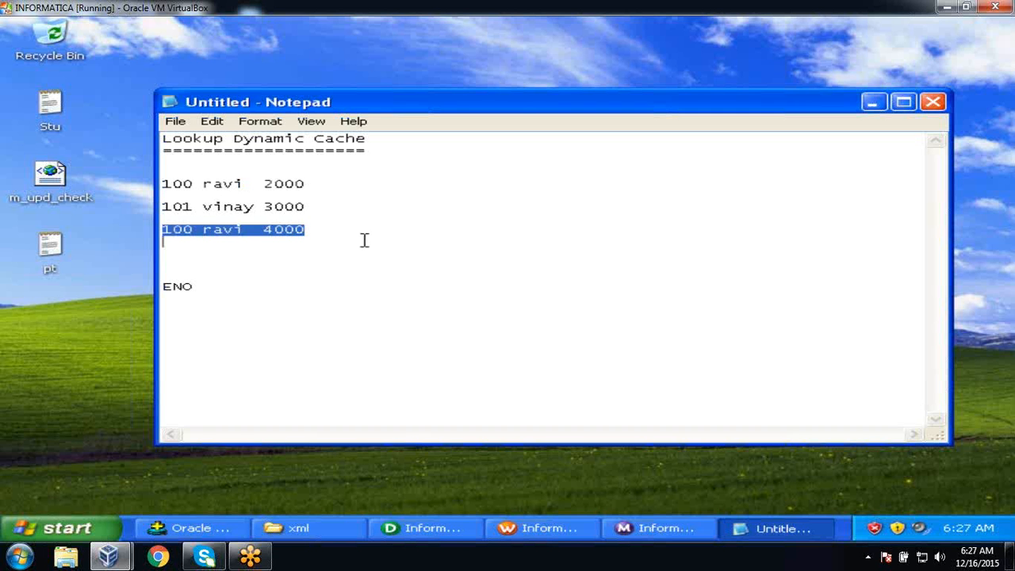
left_click(364, 241)
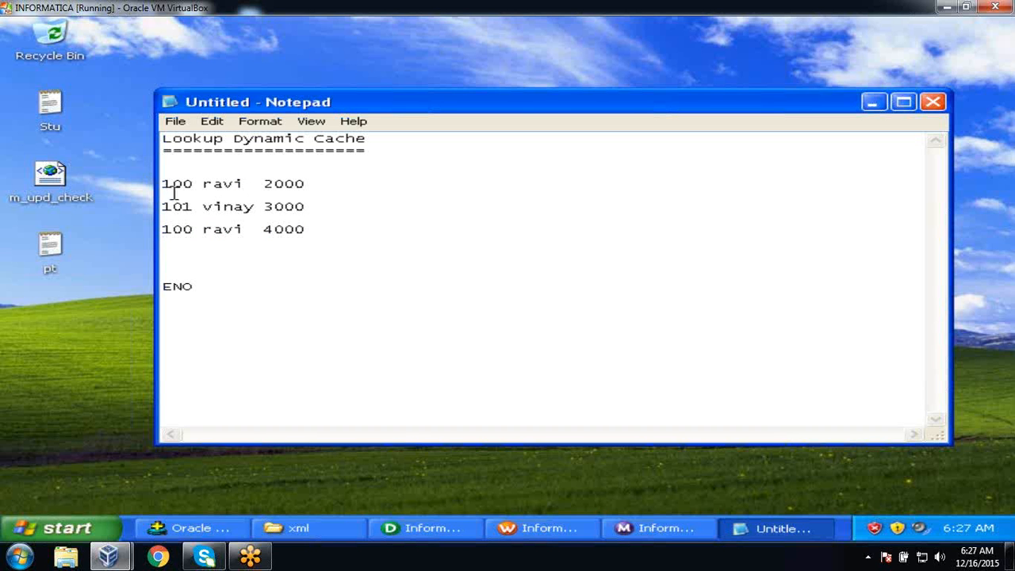
left_click_drag(165, 184, 245, 205)
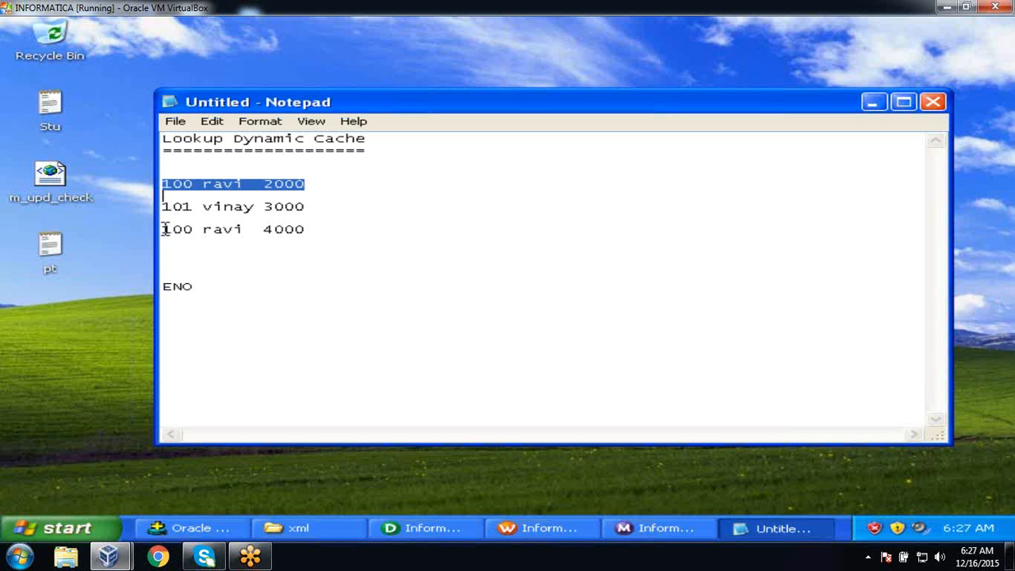
left_click_drag(264, 230, 306, 229)
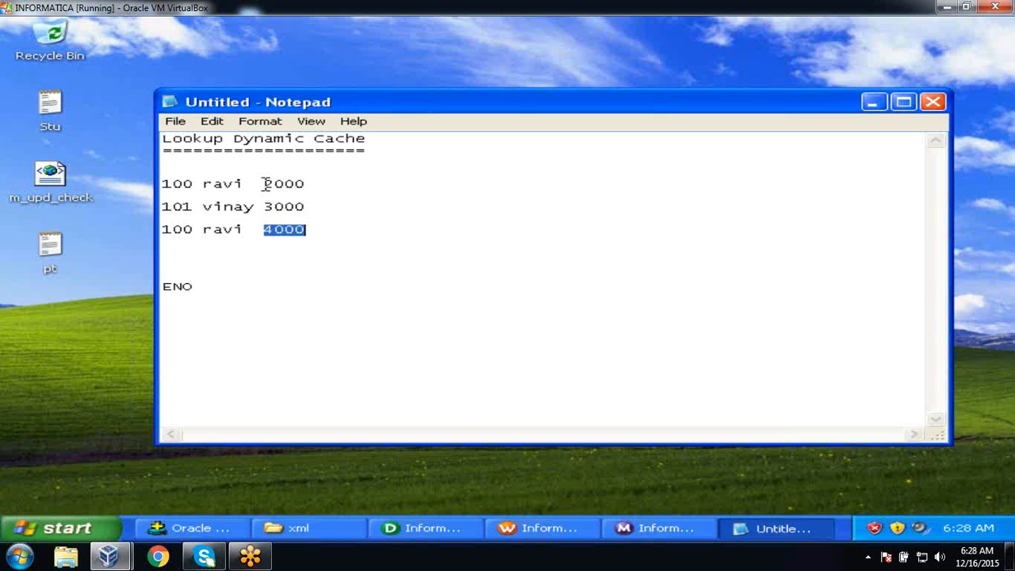
left_click_drag(266, 184, 306, 184)
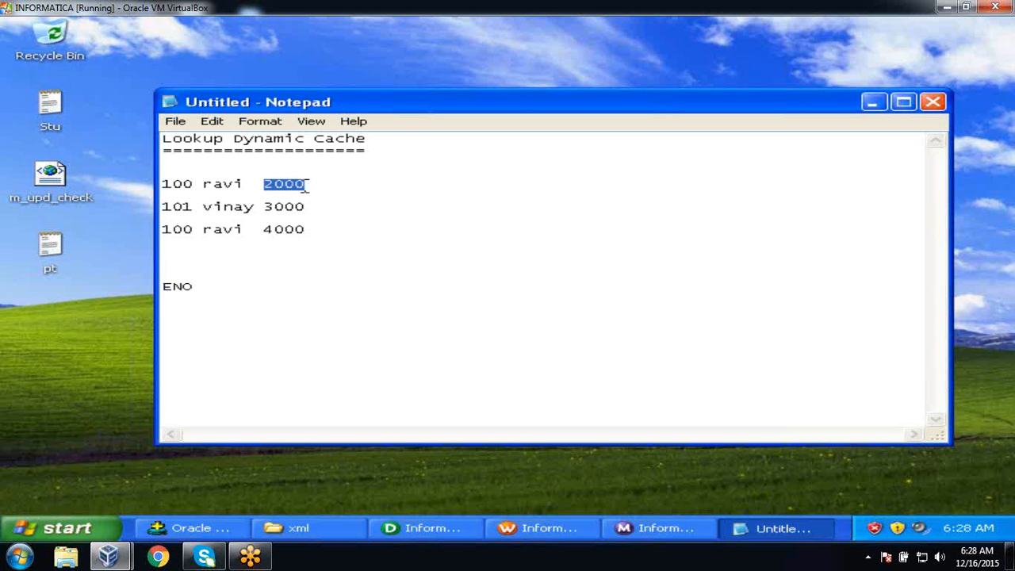
left_click(340, 244)
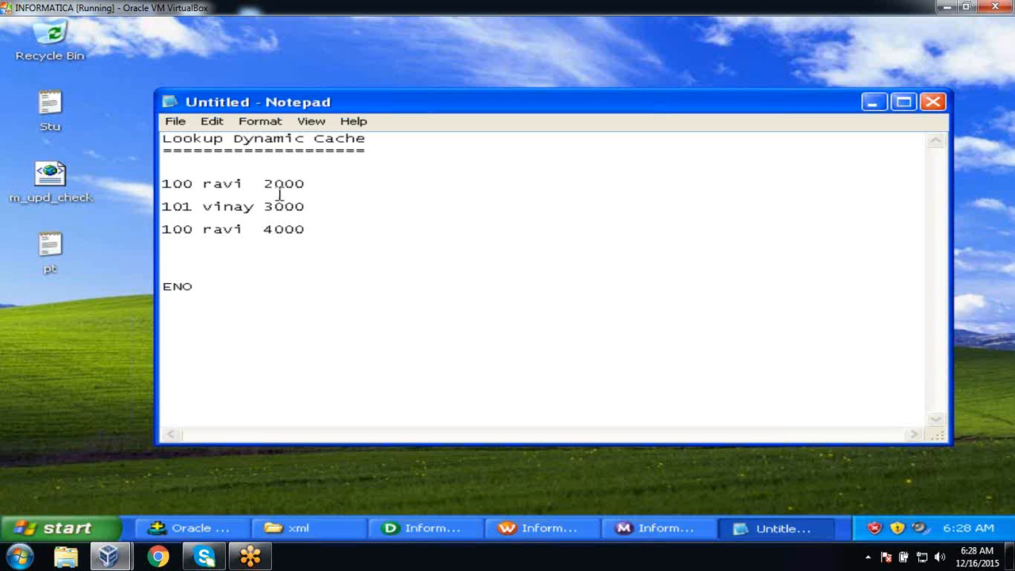
left_click(316, 187)
key("shift+Home")
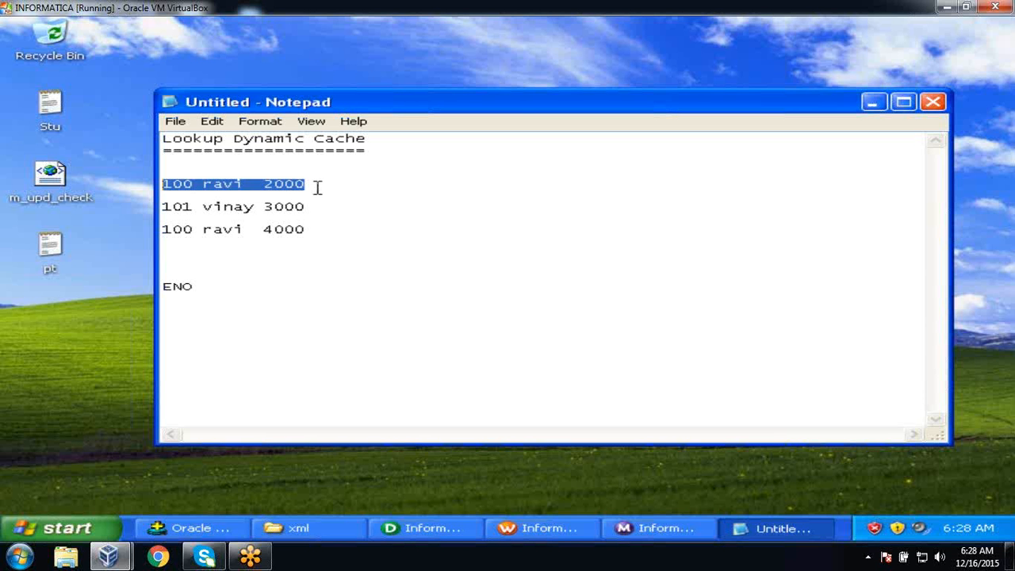
left_click(320, 233)
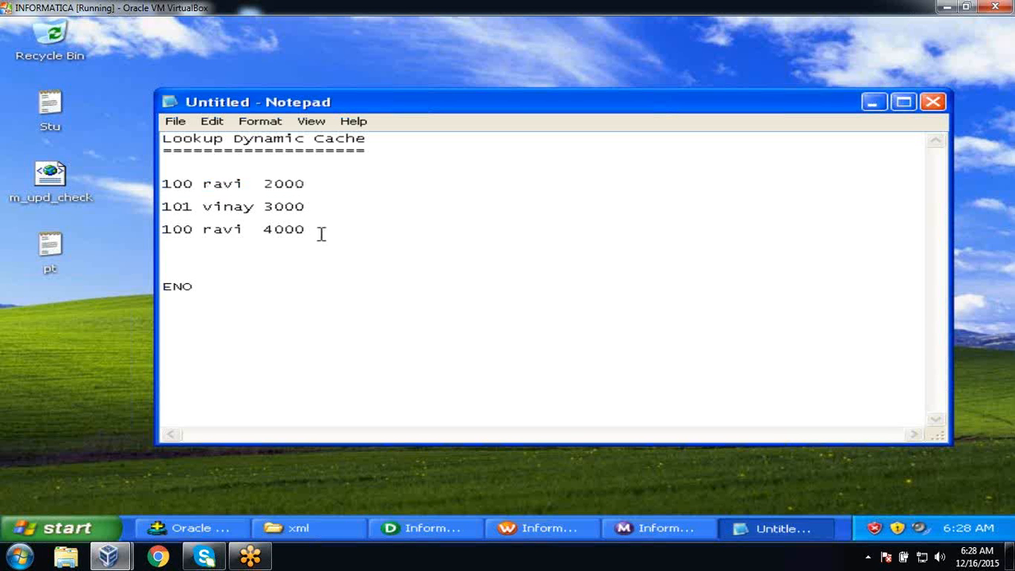
key("shift+Home")
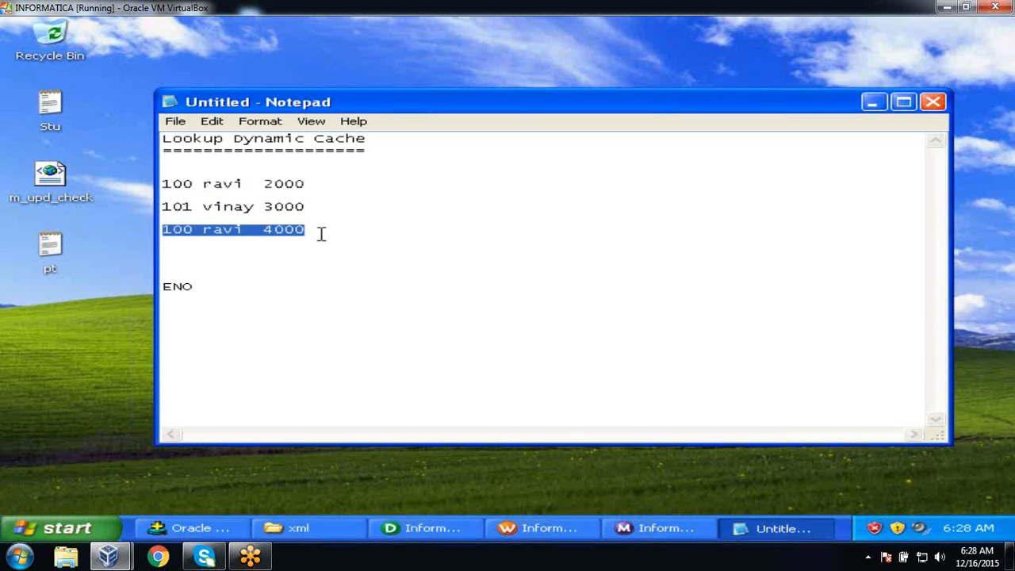
left_click(233, 274)
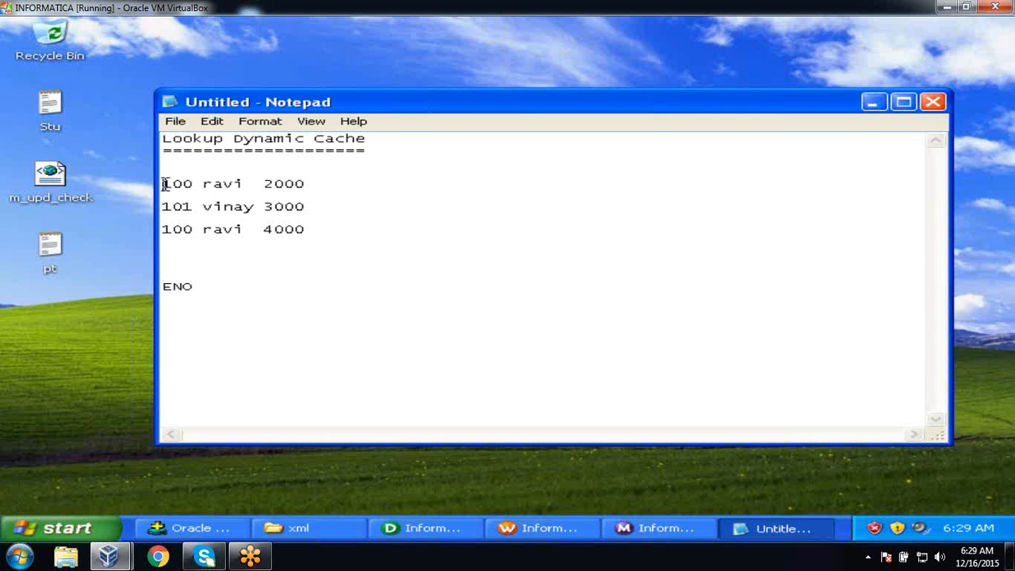
left_click_drag(164, 184, 317, 210)
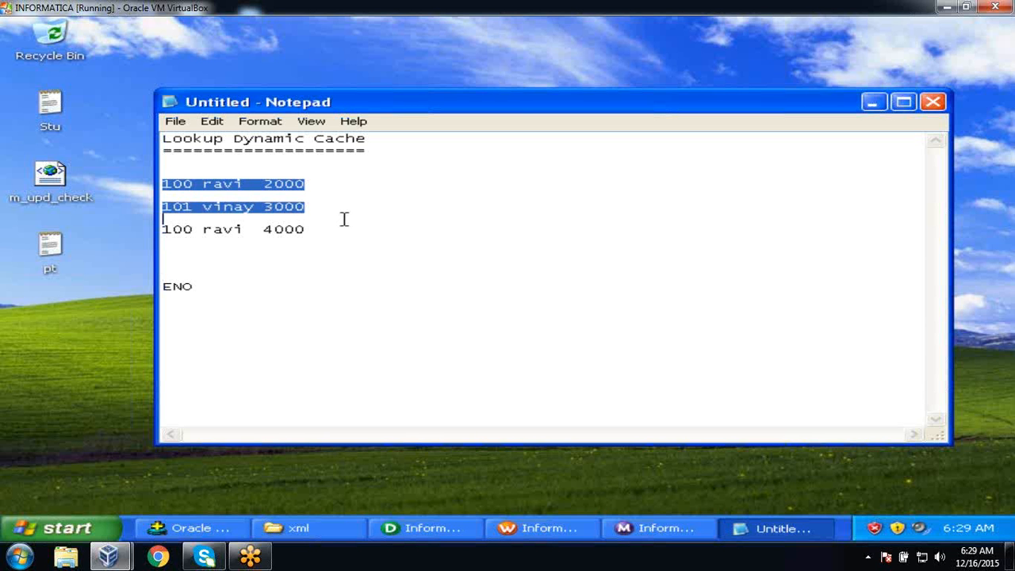
left_click(250, 320)
key("Return")
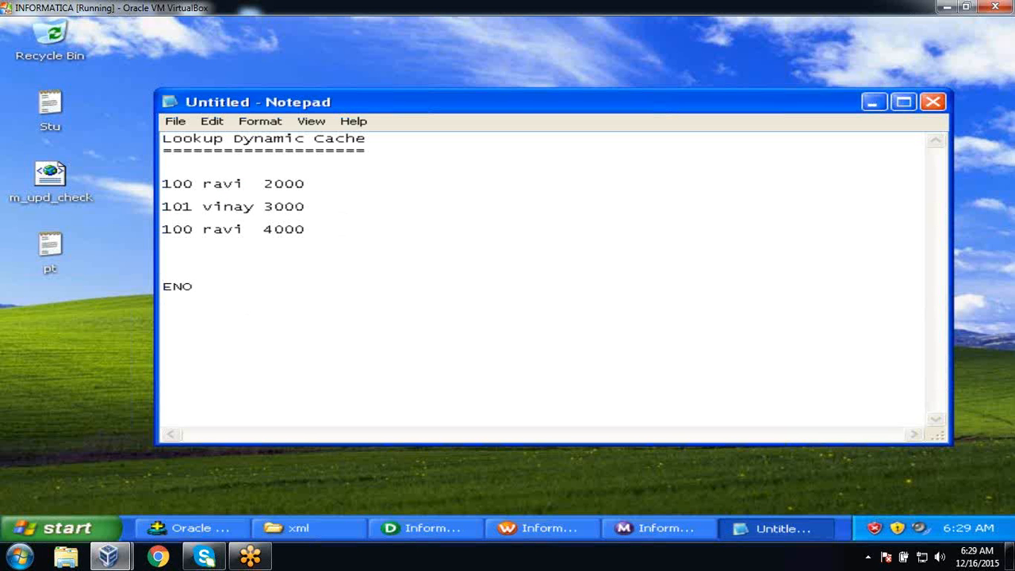
Add === and a NEWLOOKUPROW==> label followed by the values 0, 1 and 2 on separate lines.
type("===")
key("Return")
type("NEWLOOKUP")
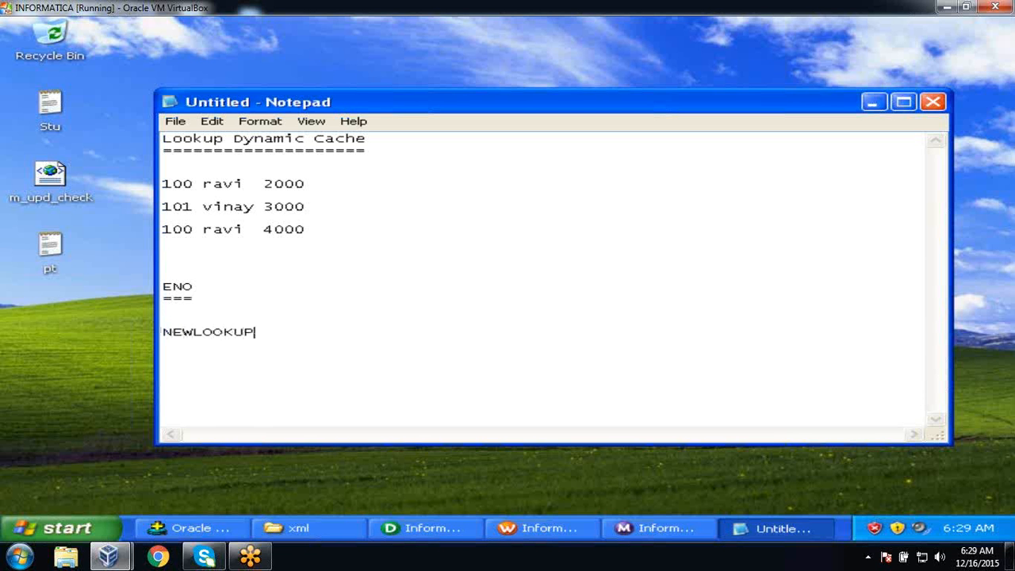
type("ROW==>")
key("Return")
type("0")
key("Return")
type("1")
key("Return")
type("2")
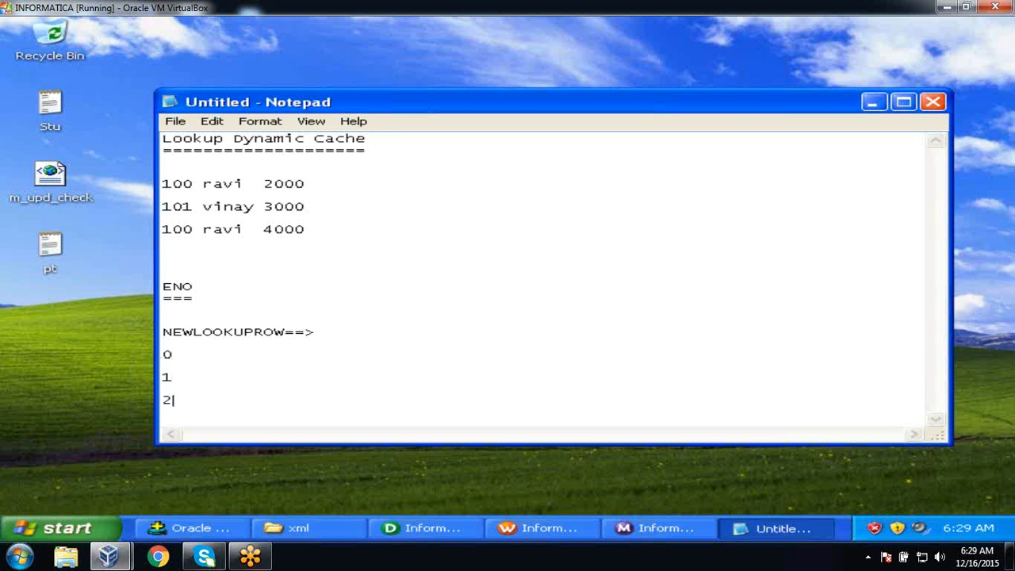
Label the values as 0 ==>Nothing, 1 ==>Insert and 2 ===>Update, highlighting the first two.
left_click(184, 354)
type("==>Nothing")
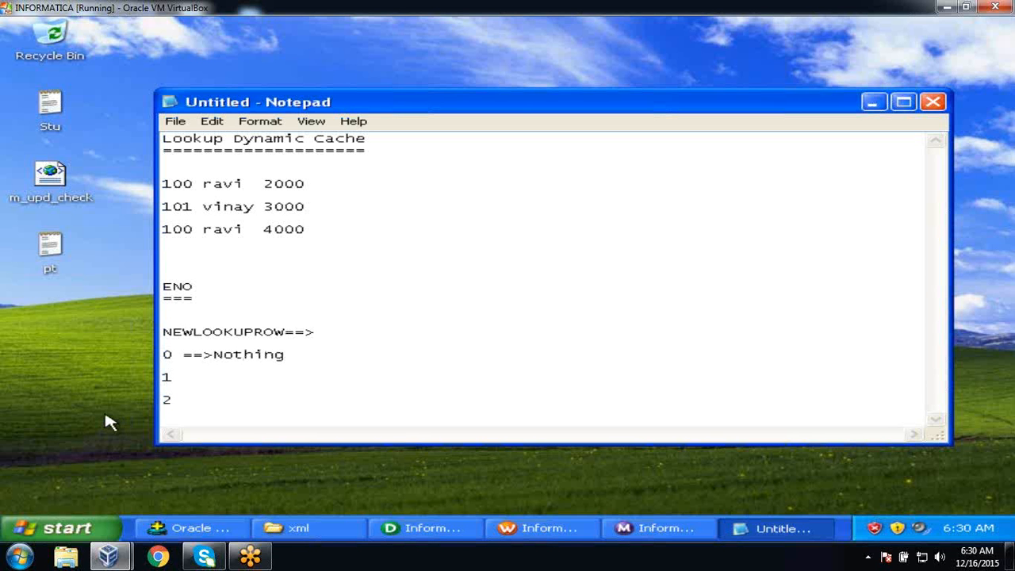
left_click(176, 379)
type("==> I")
key("BackSpace")
key("BackSpace")
type("Insert")
left_click(181, 406)
type("==")
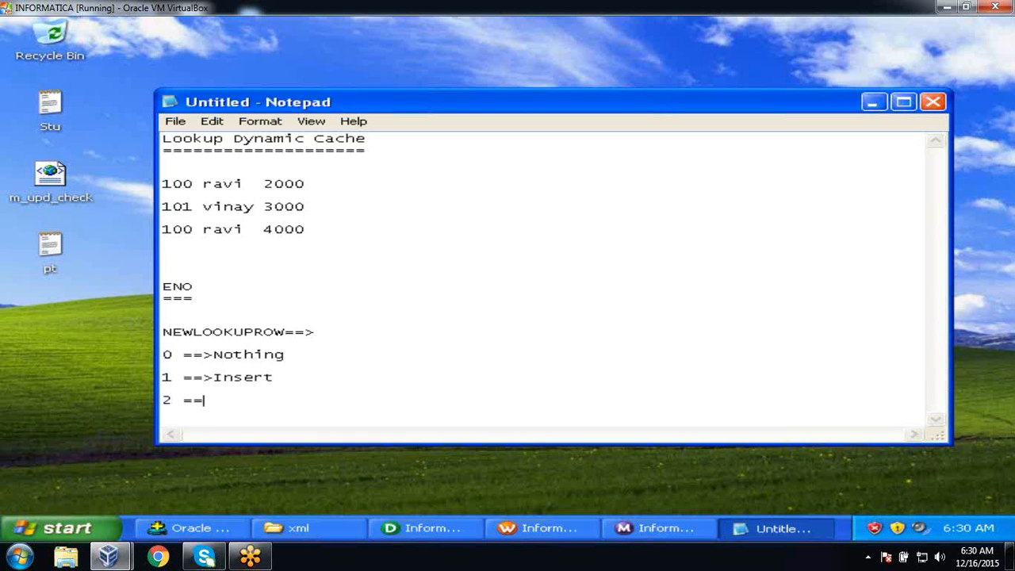
type("=>Update")
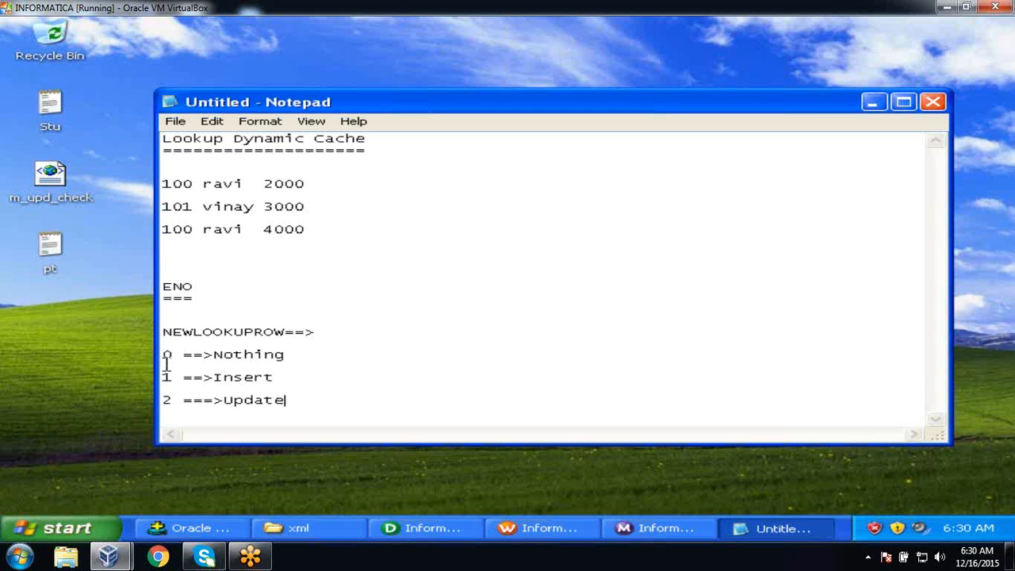
left_click_drag(163, 354, 312, 349)
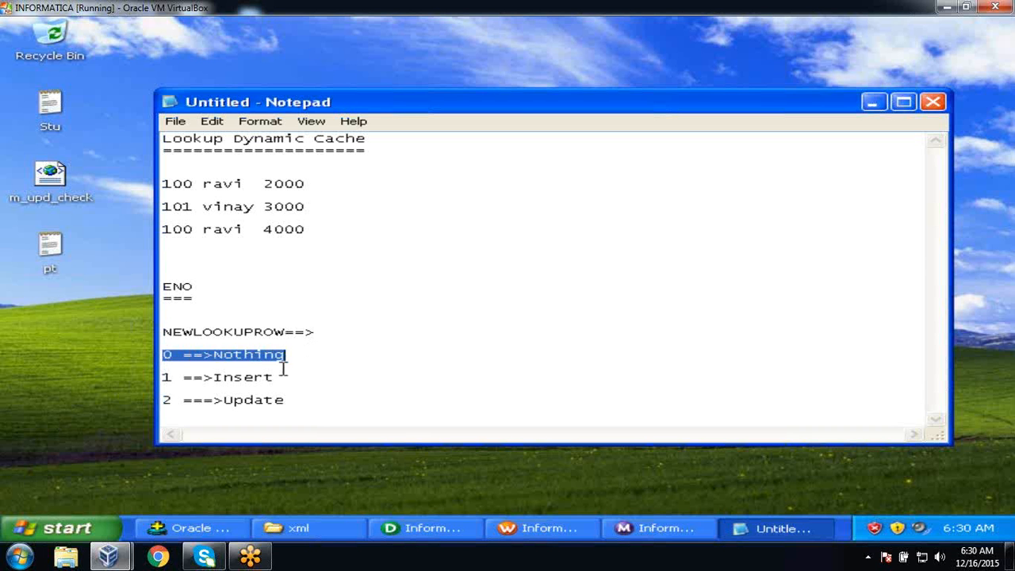
left_click_drag(173, 378, 162, 377)
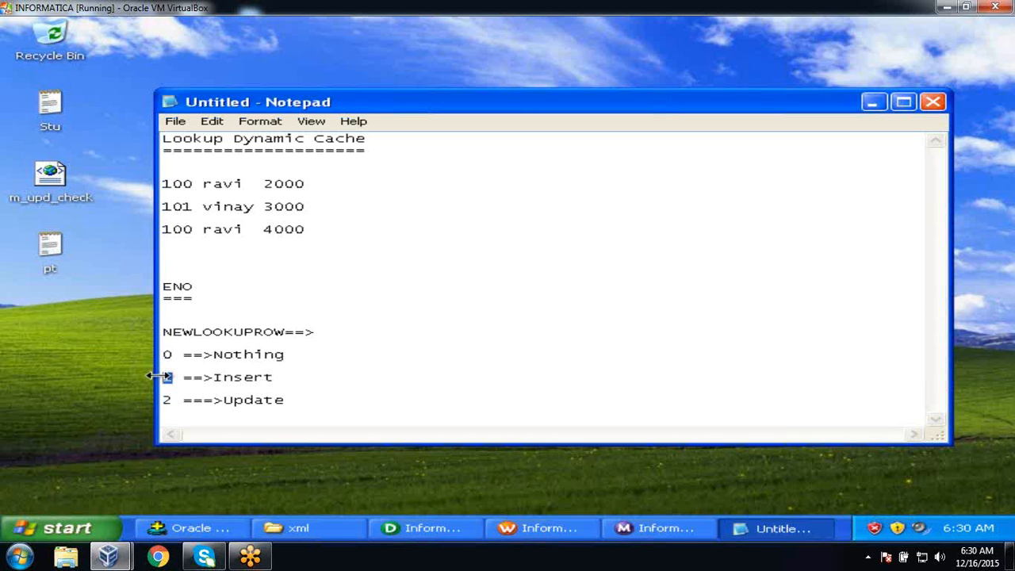
left_click(114, 397)
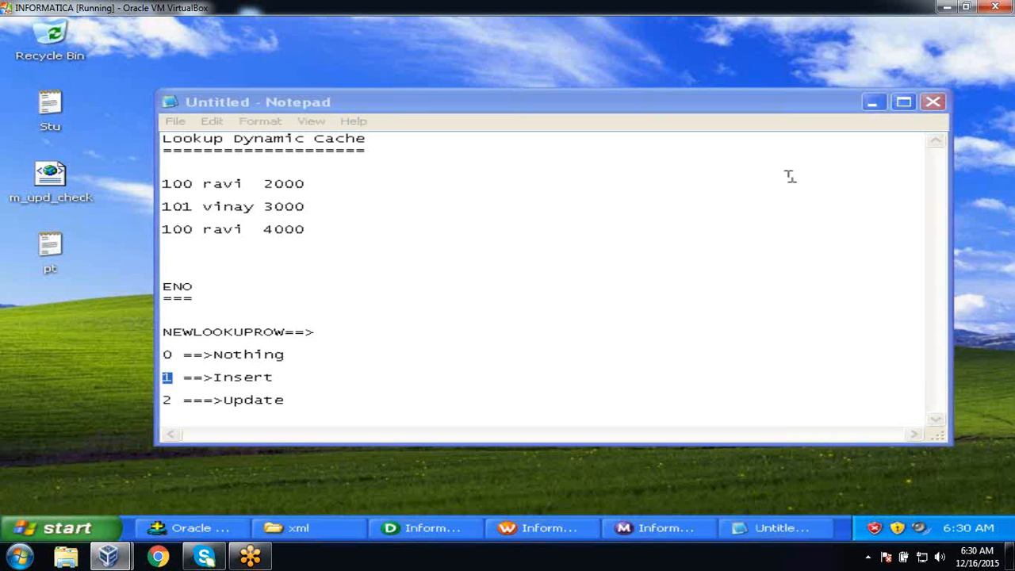
left_click(818, 165)
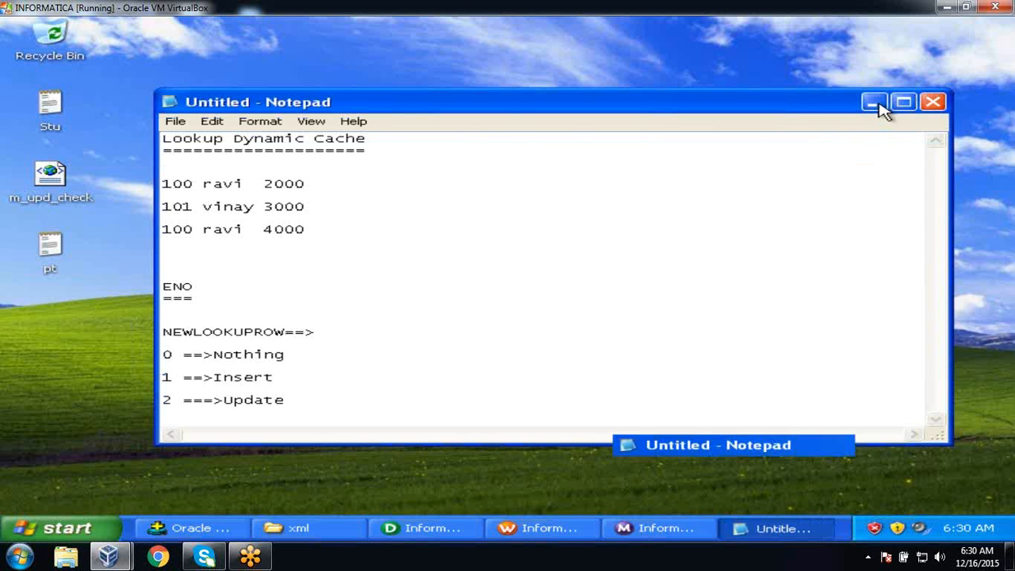
left_click(875, 103)
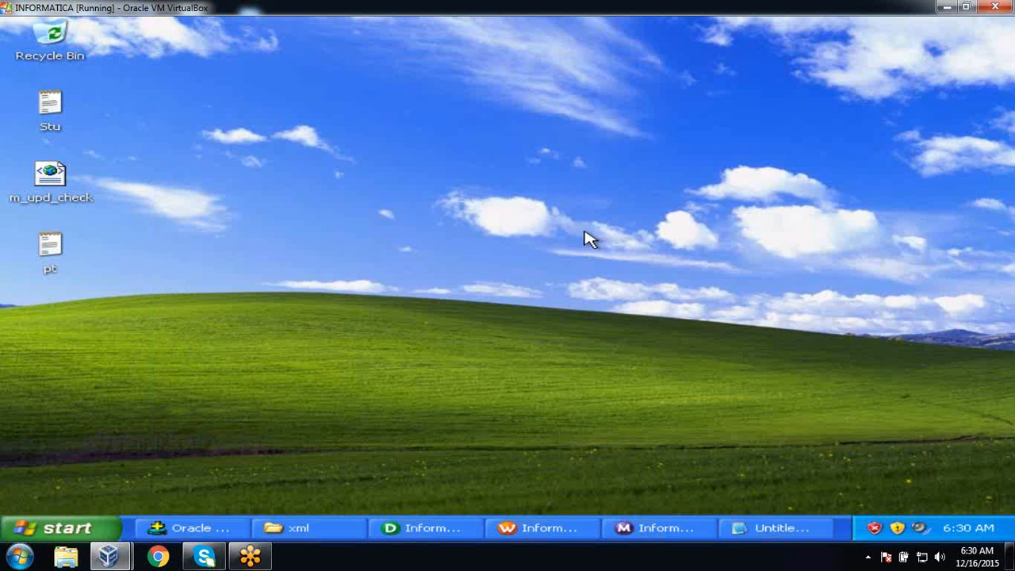
left_click(196, 527)
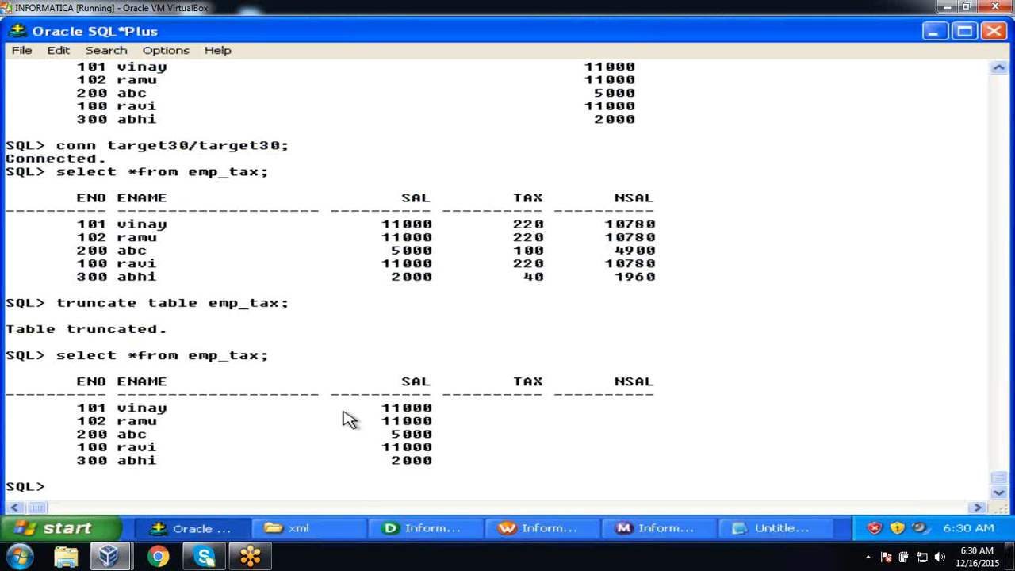
type("truncate table")
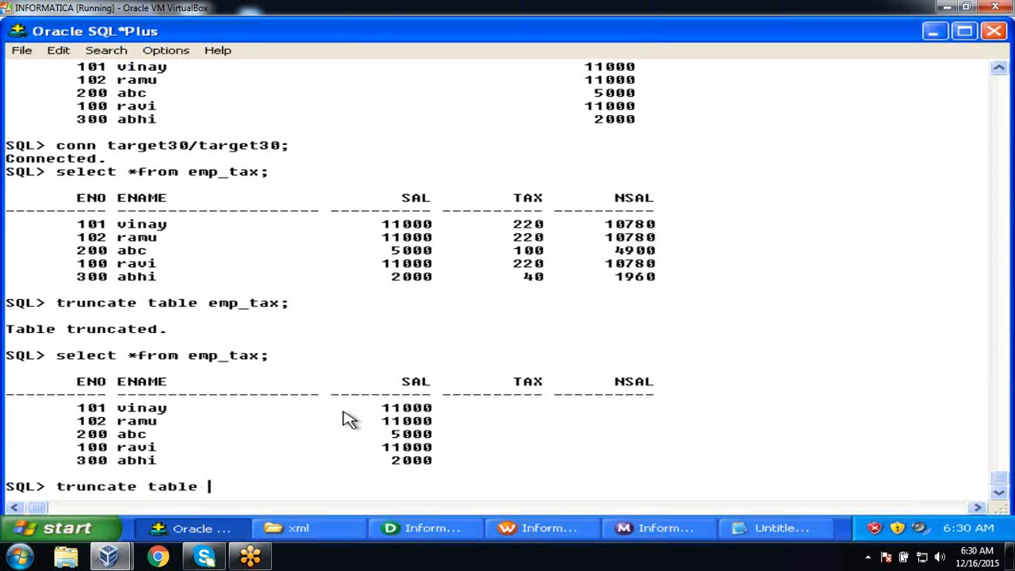
key("BackSpace")
key("BackSpace")
key("BackSpace")
key("BackSpace")
key("BackSpace")
key("BackSpace")
key("BackSpace")
key("BackSpace")
key("BackSpace")
key("BackSpace")
key("BackSpace")
key("BackSpace")
key("BackSpace")
key("BackSpace")
key("BackSpace")
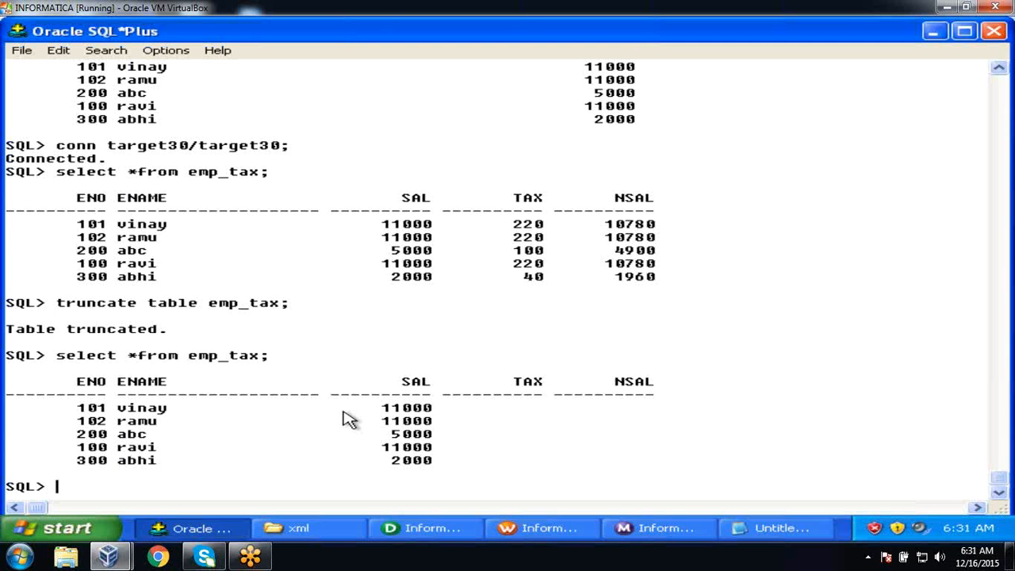
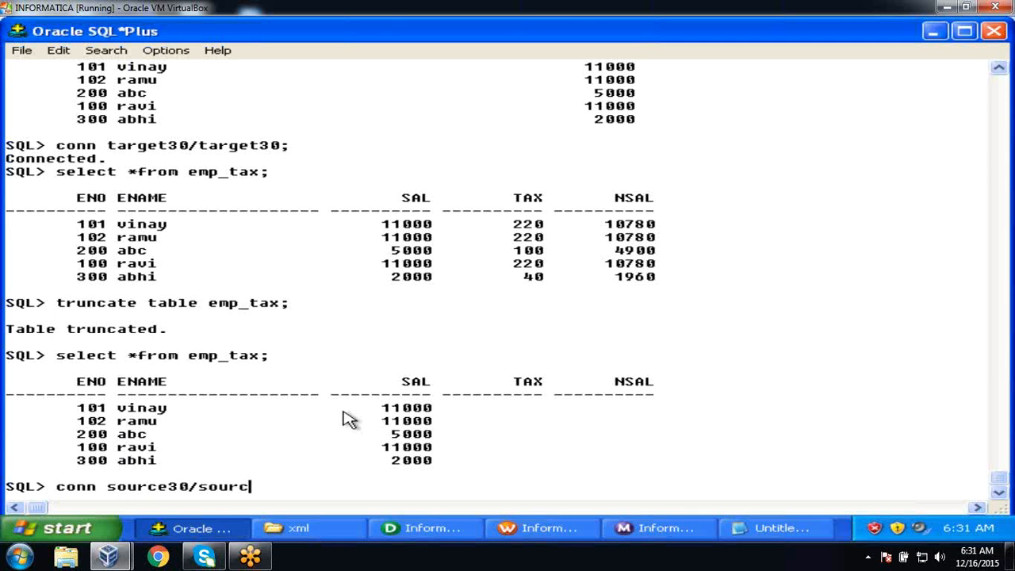
key("Return")
List the source schema's tables and display all rows of the employee table.
type("select ")
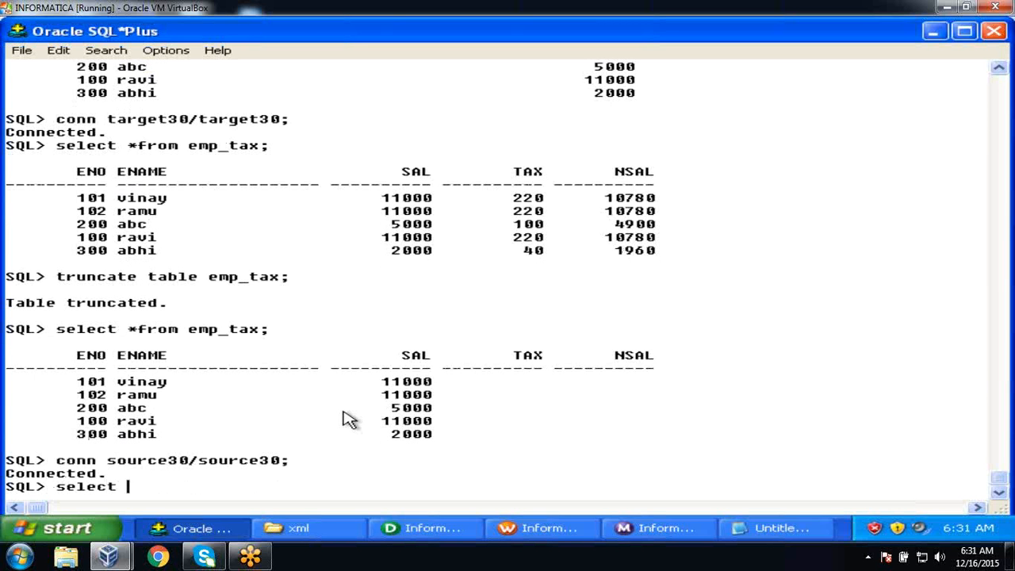
type("*from tab;")
key("Return")
type("selec")
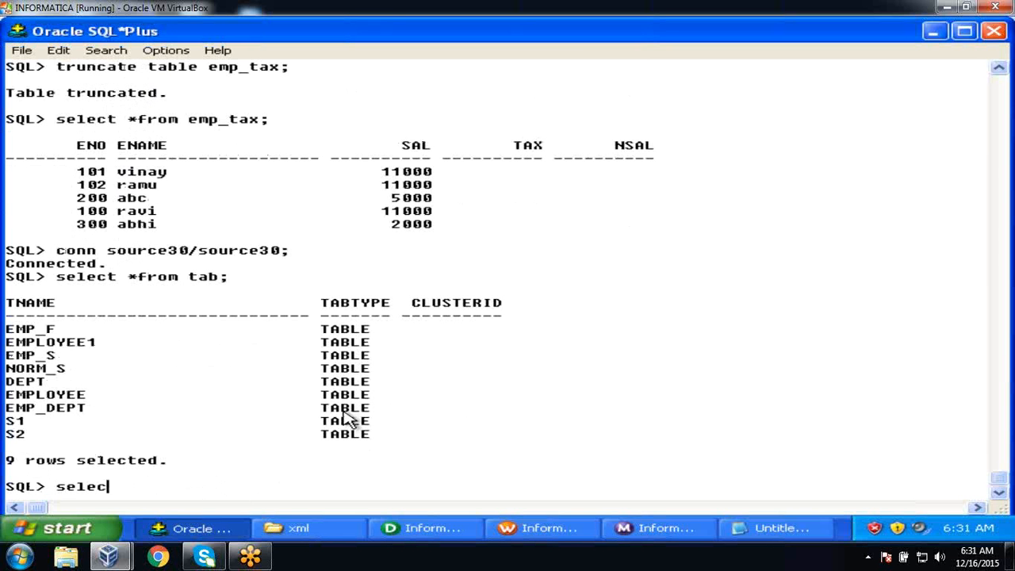
type("t *from employee;")
key("Return")
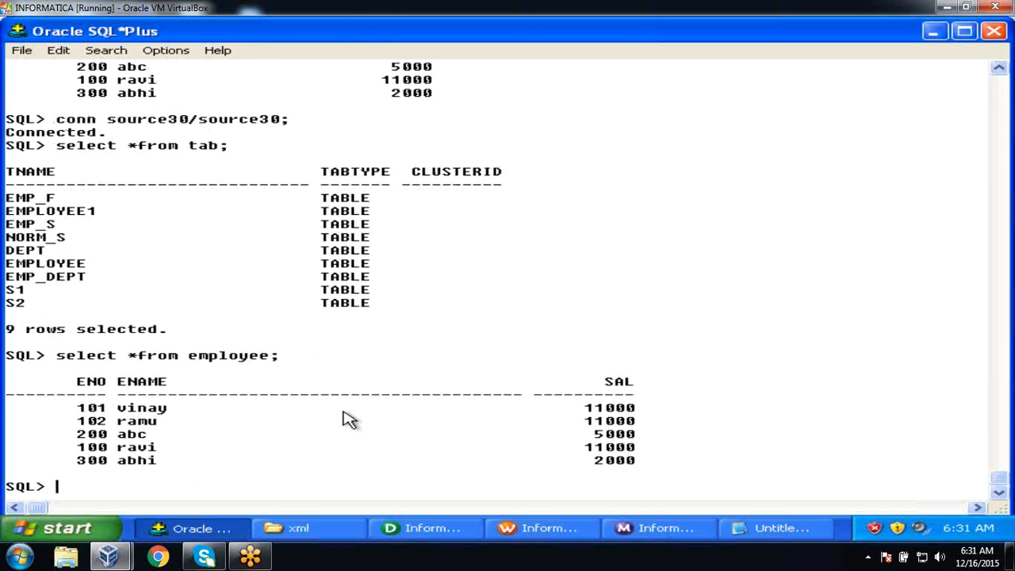
Insert and commit a duplicate employee 101 with salary 5000, then re-query to compare both 101 rows.
type("insert into employe")
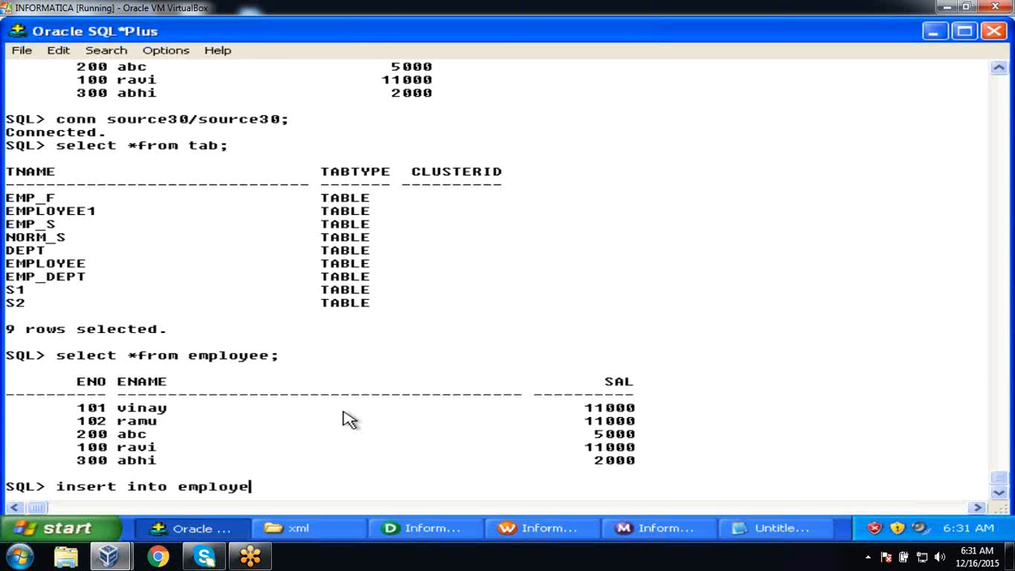
type("e values")
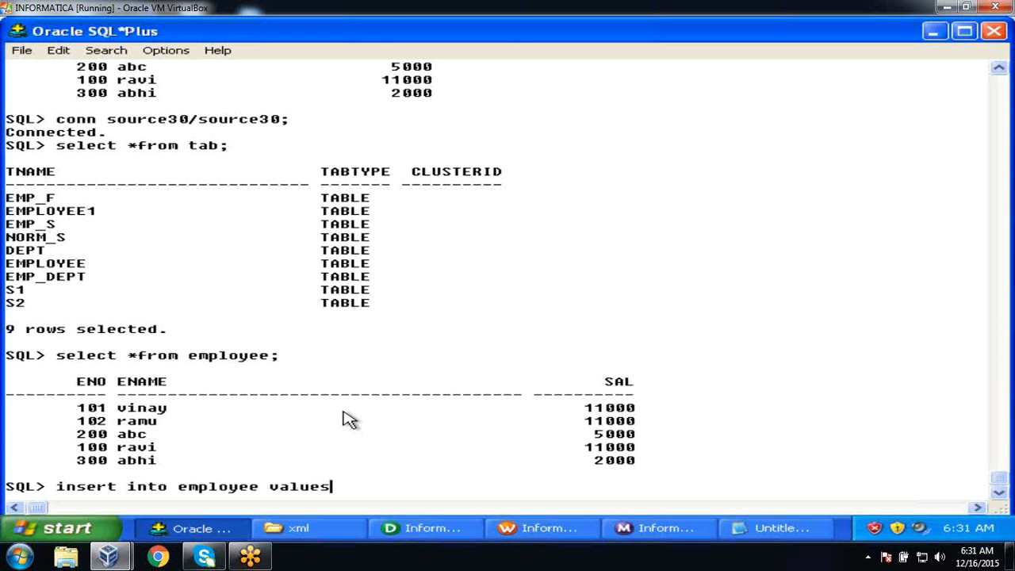
type("(101,'vinay")
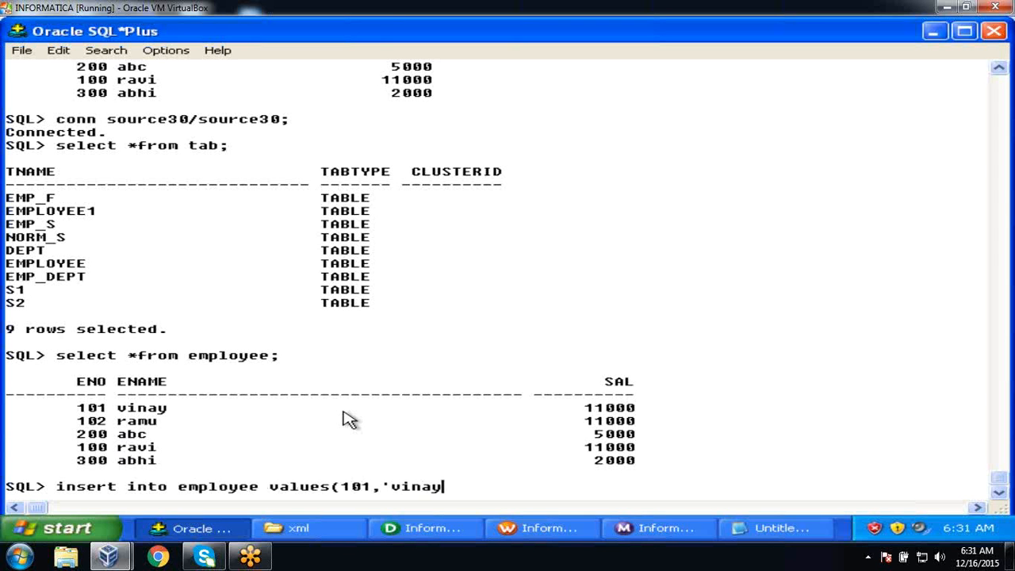
type("',5000);")
key("Return")
type("commit;")
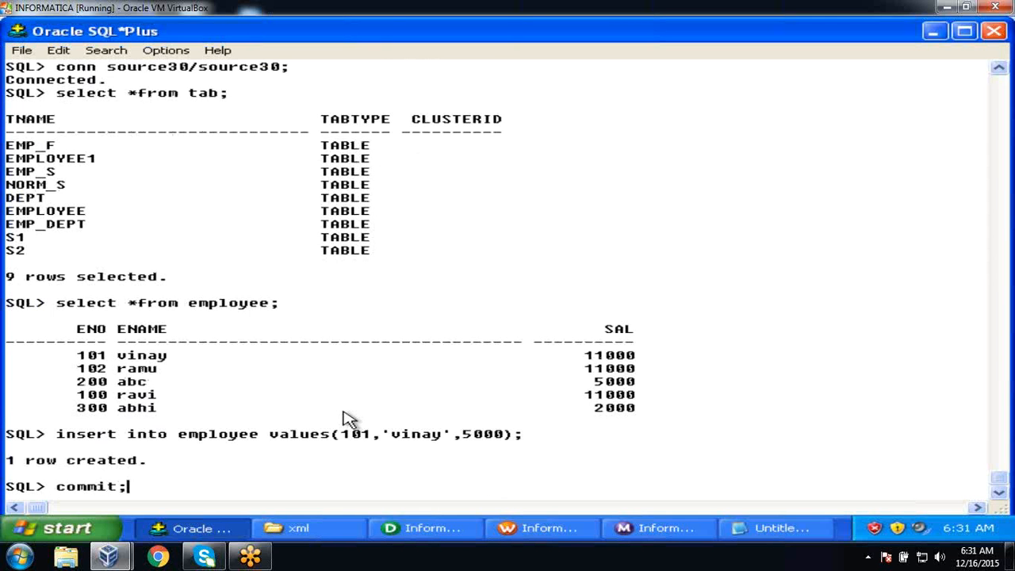
key("Return")
type("select ")
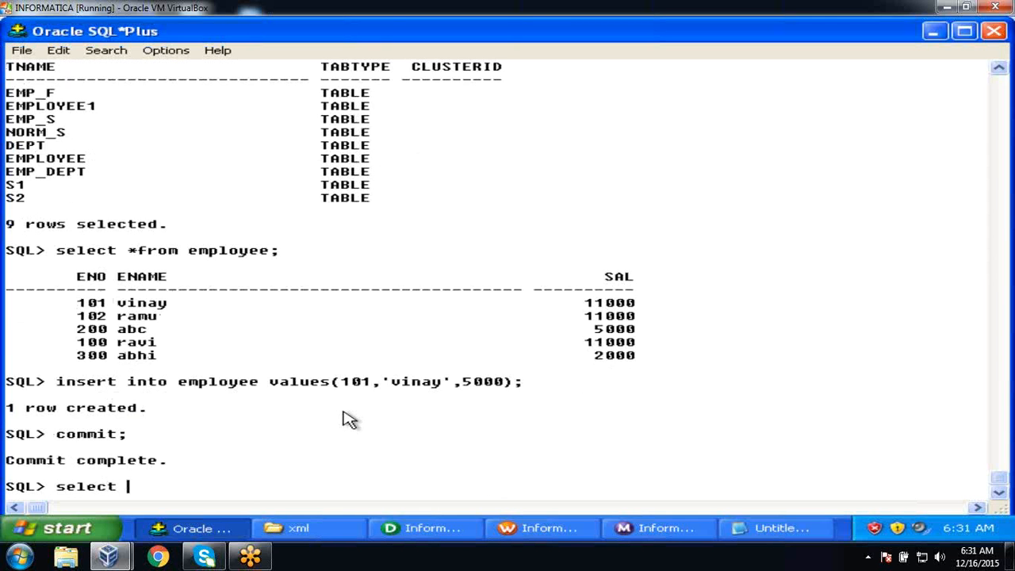
type("*from em")
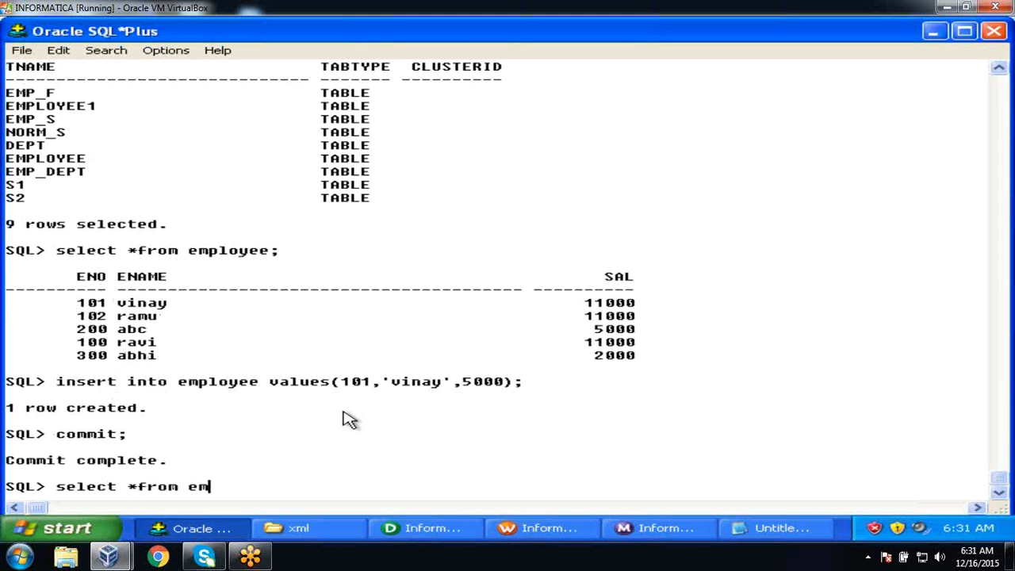
type("ployee;")
key("Return")
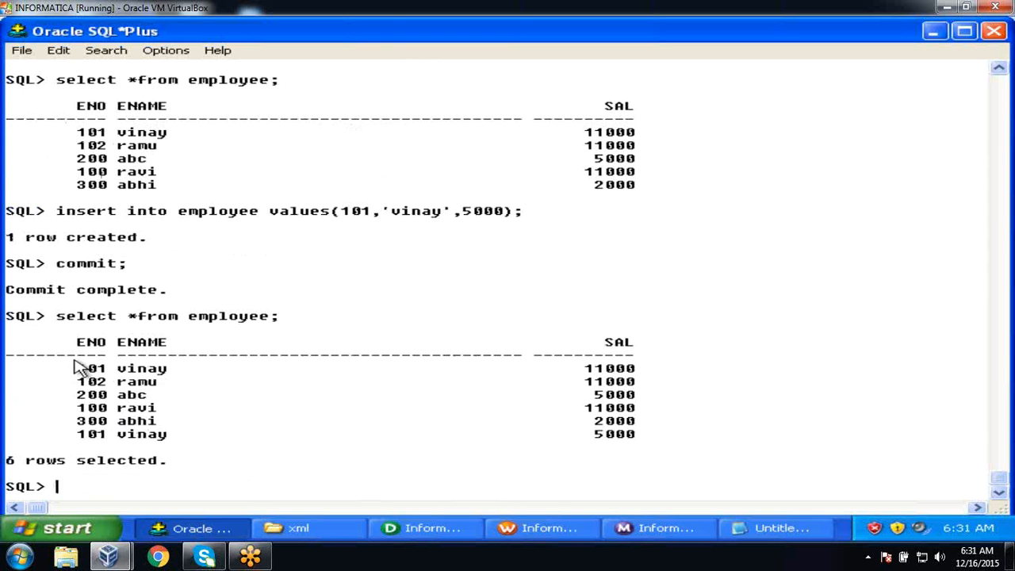
left_click_drag(75, 367, 658, 381)
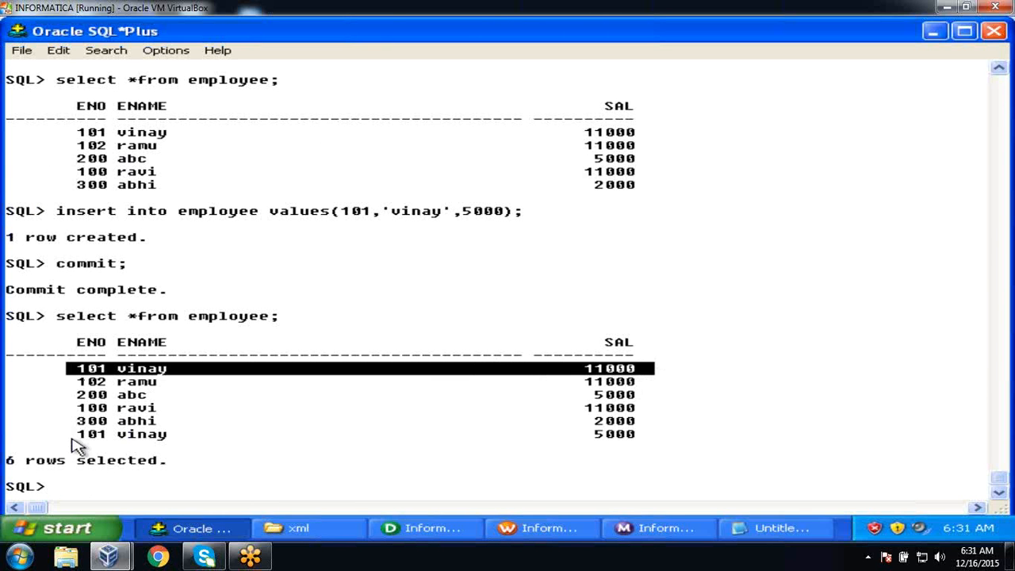
left_click_drag(73, 437, 677, 446)
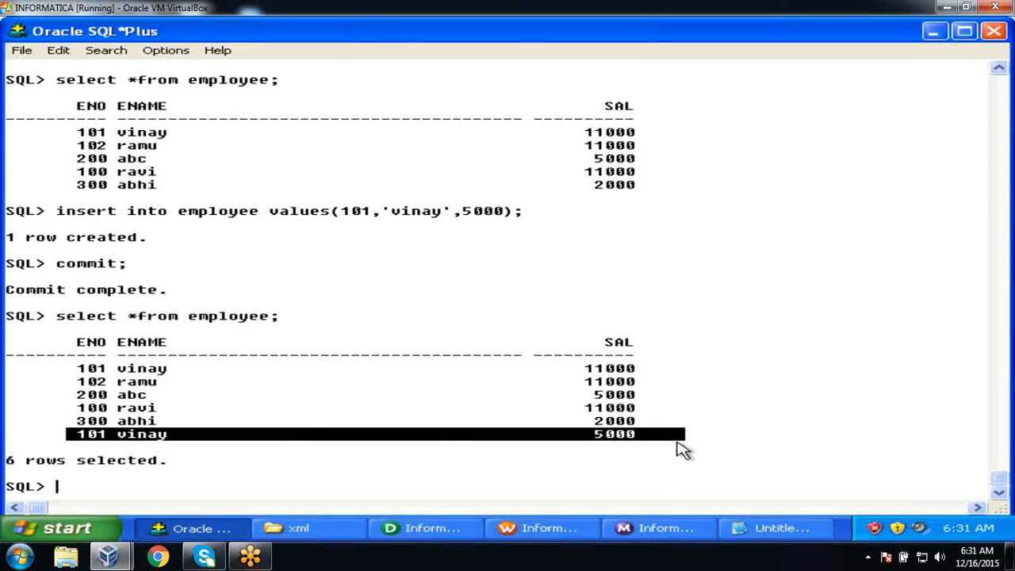
left_click(645, 478)
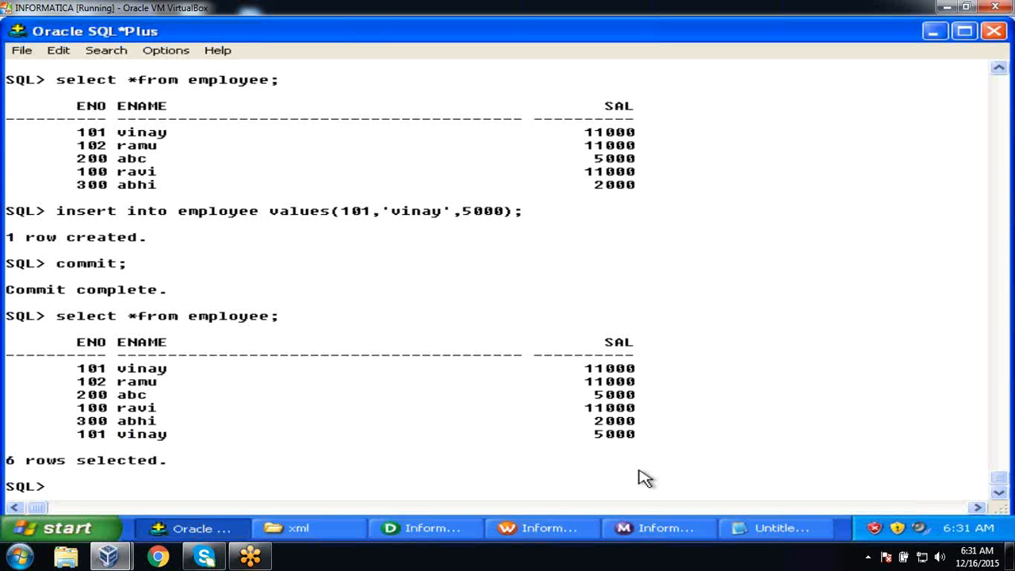
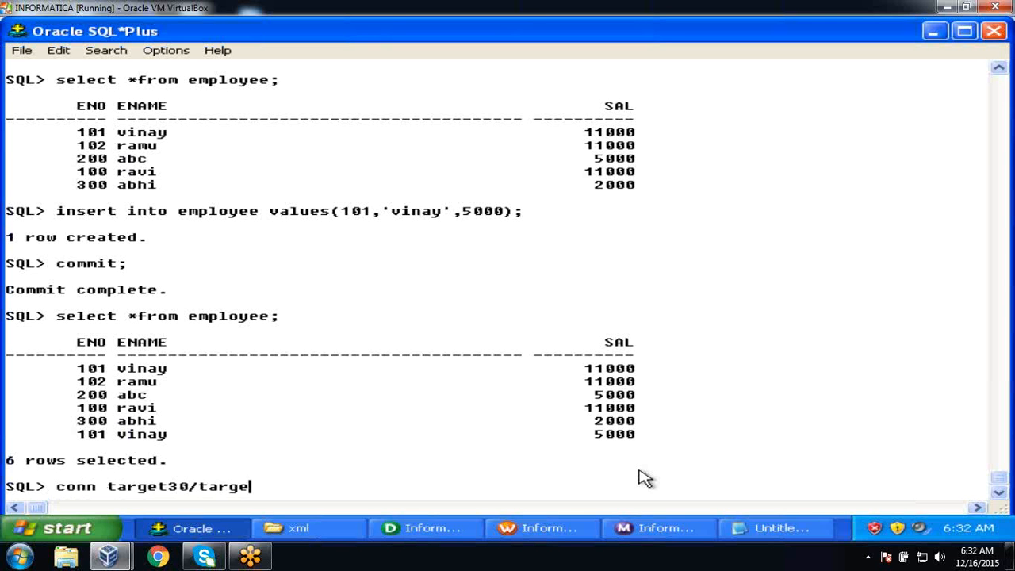
key("Return")
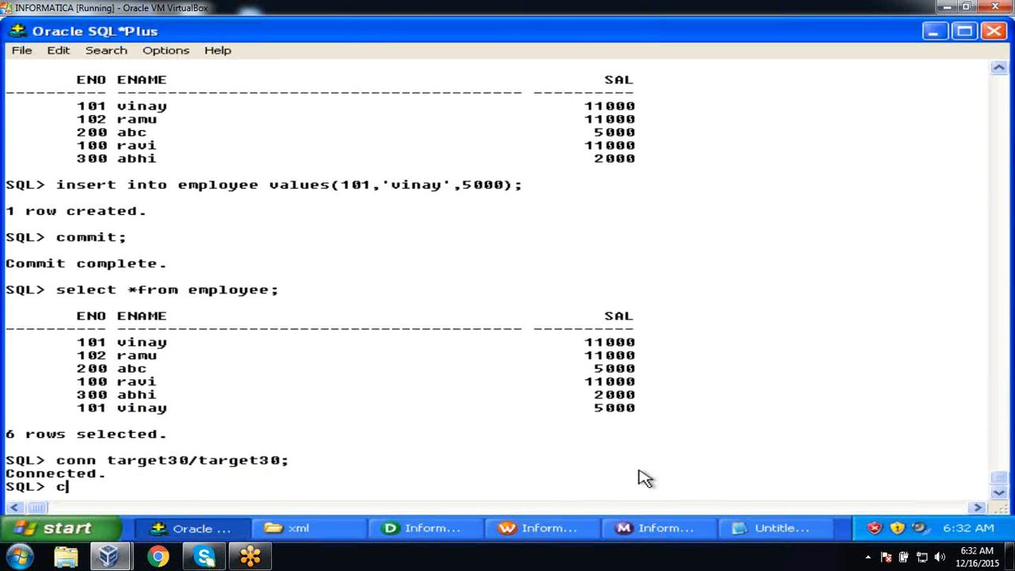
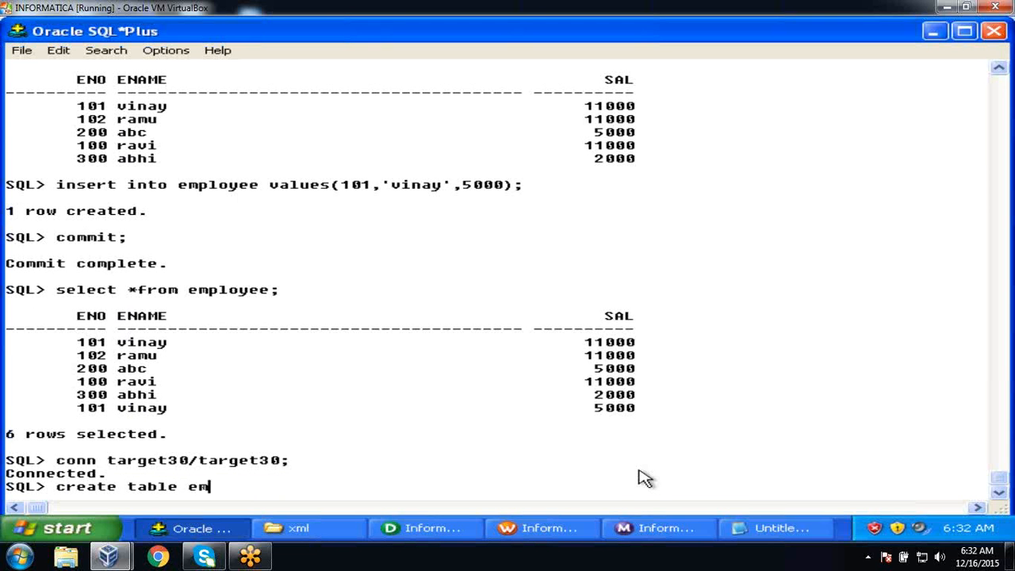
key("BackSpace")
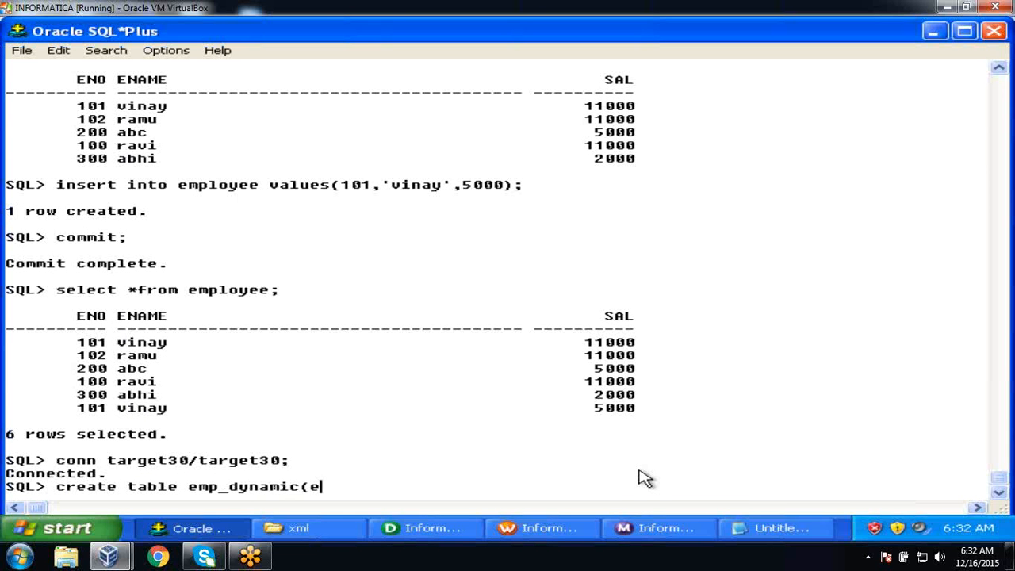
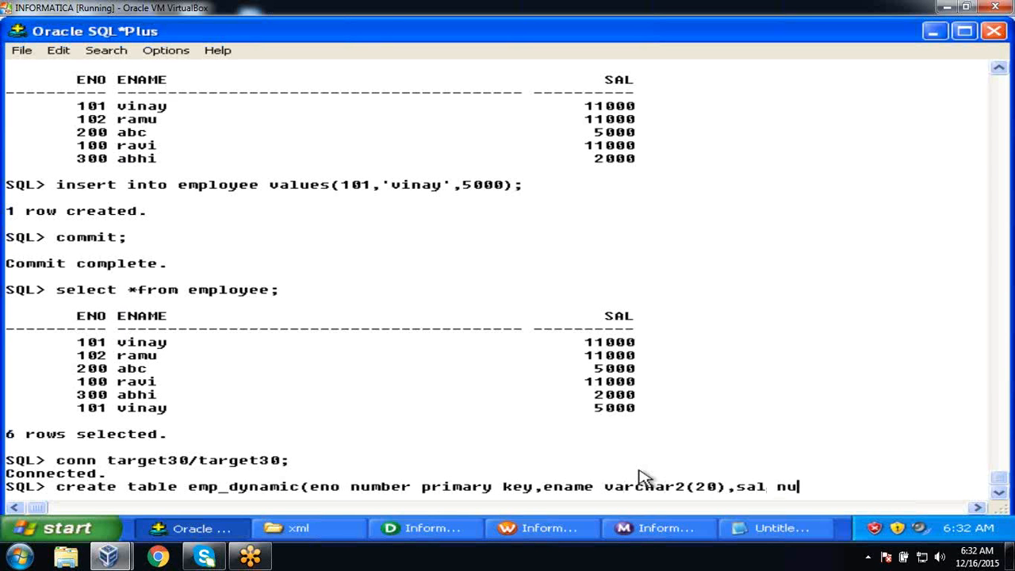
key("Return")
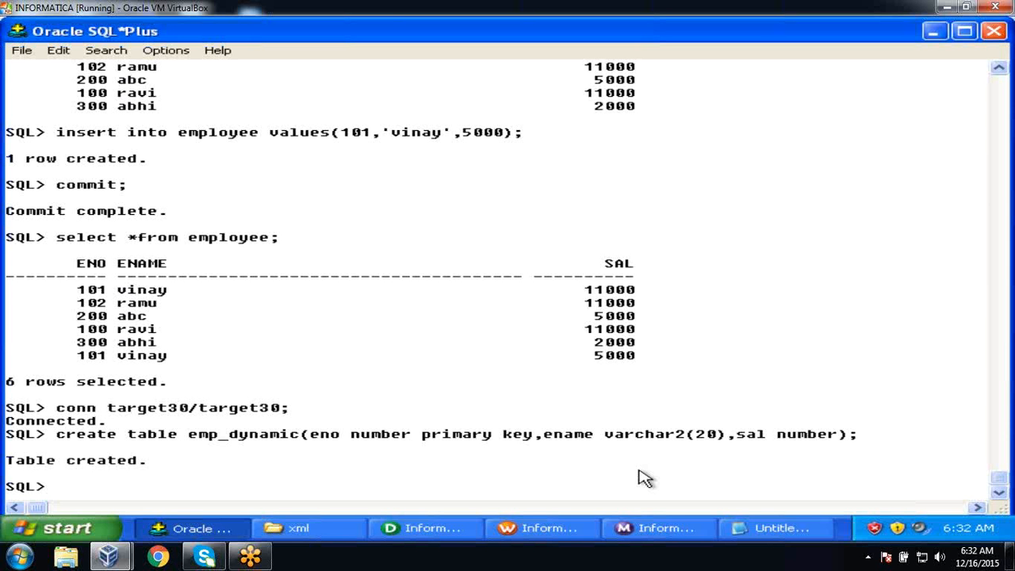
left_click(467, 533)
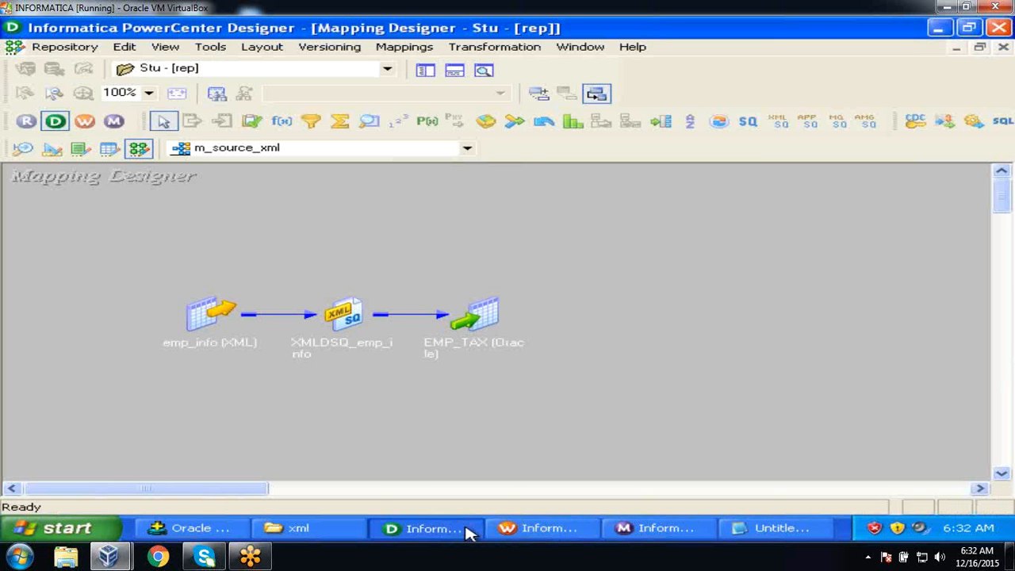
left_click(425, 71)
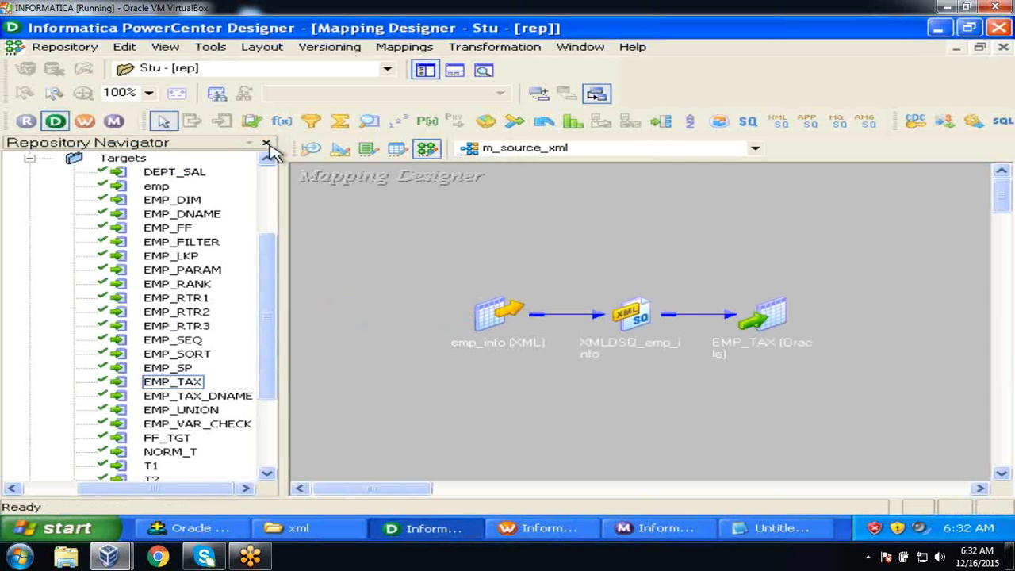
left_click_drag(270, 295, 277, 222)
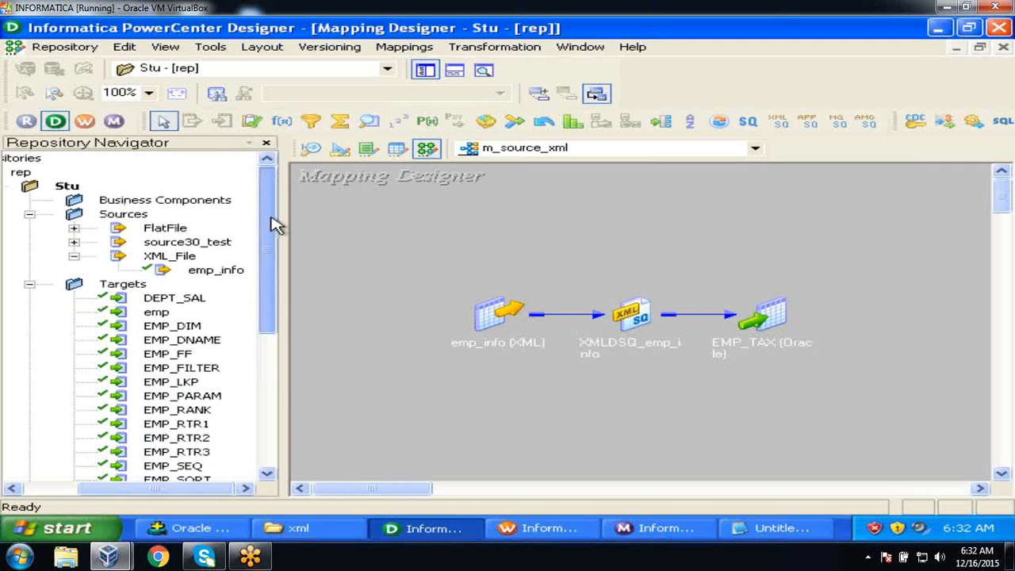
left_click(74, 255)
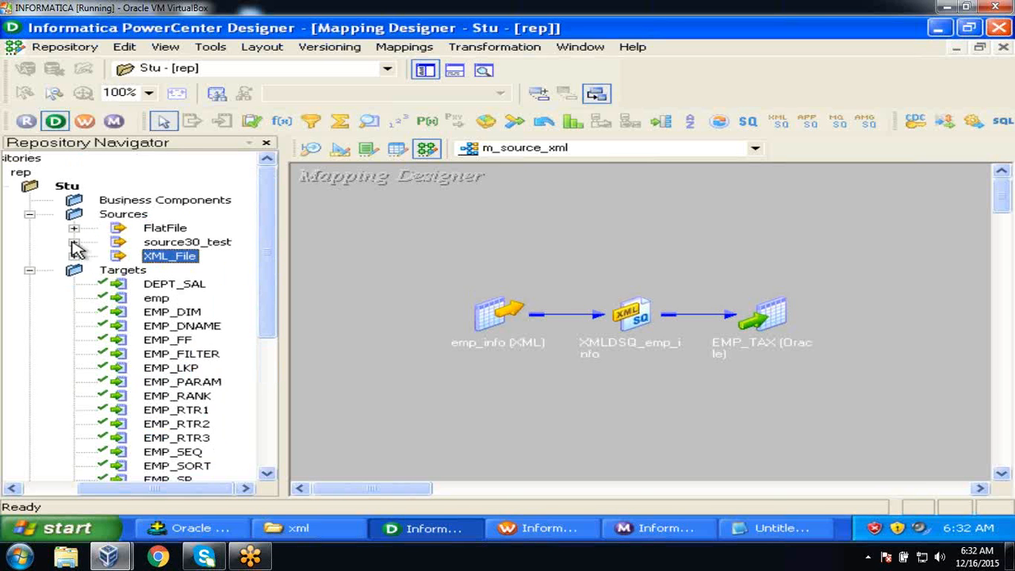
left_click(74, 242)
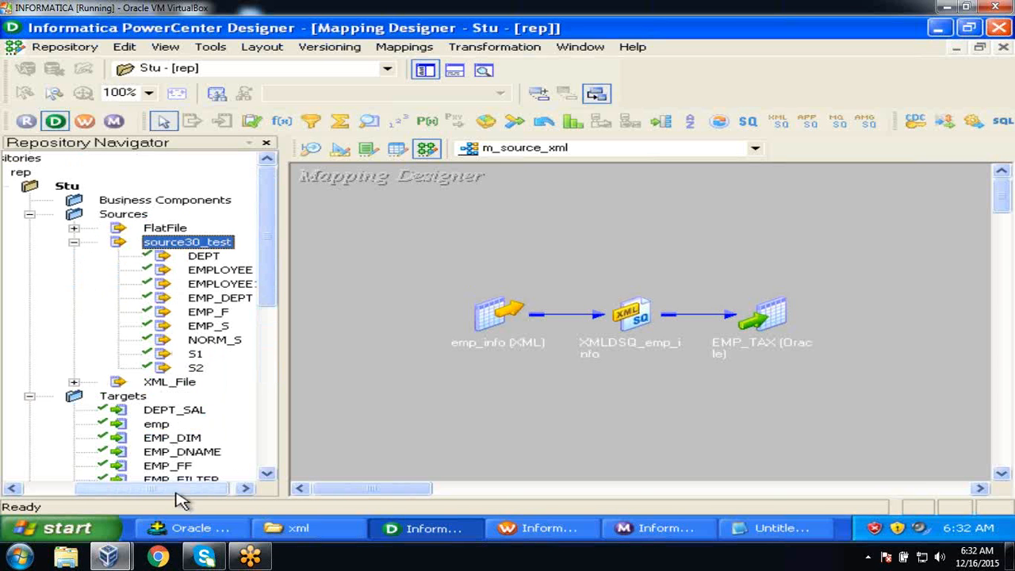
left_click_drag(150, 490, 215, 491)
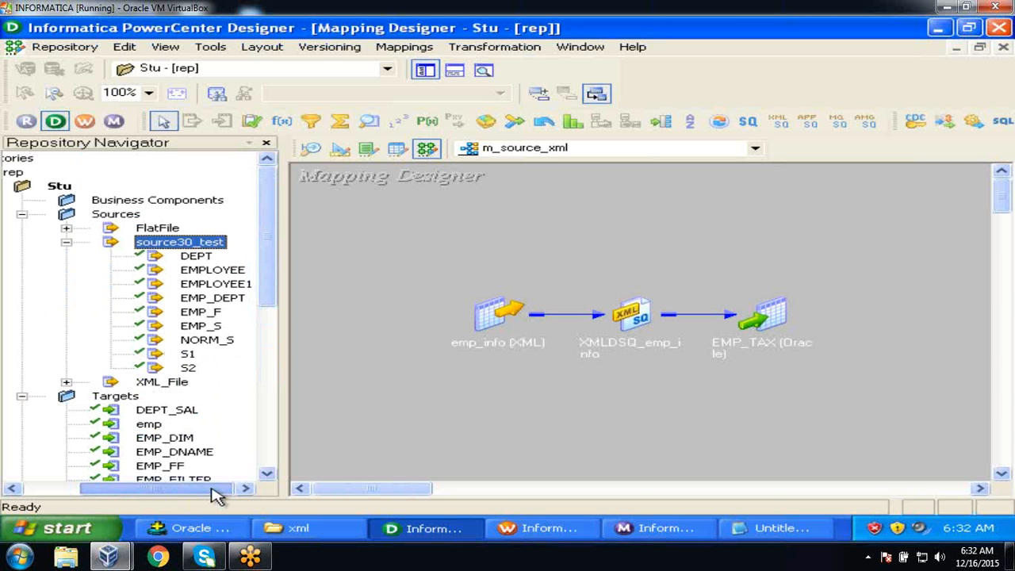
left_click(268, 476)
left_click(268, 475)
left_click(268, 476)
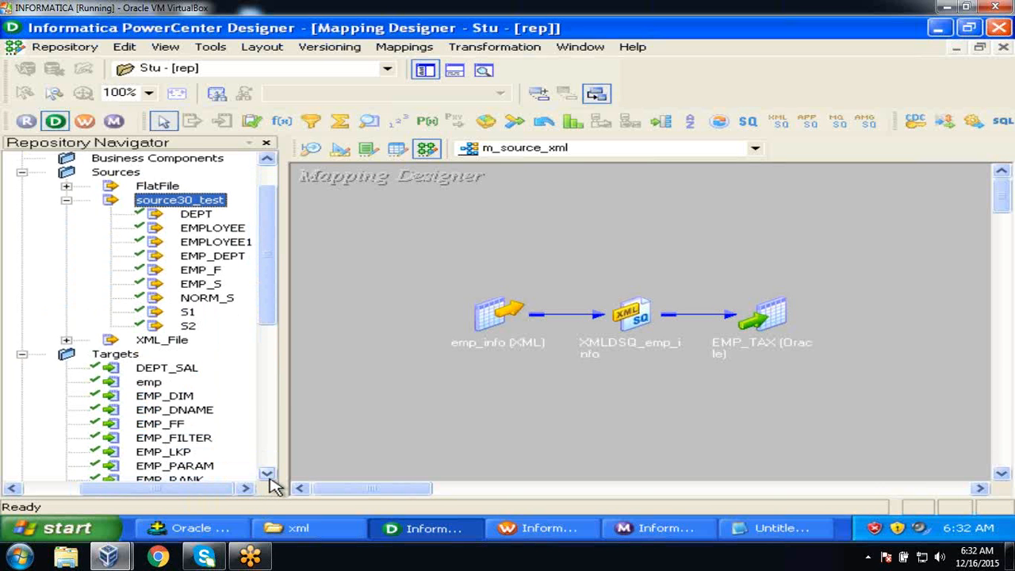
Clear the emp target from the Target Designer workspace.
left_click(339, 149)
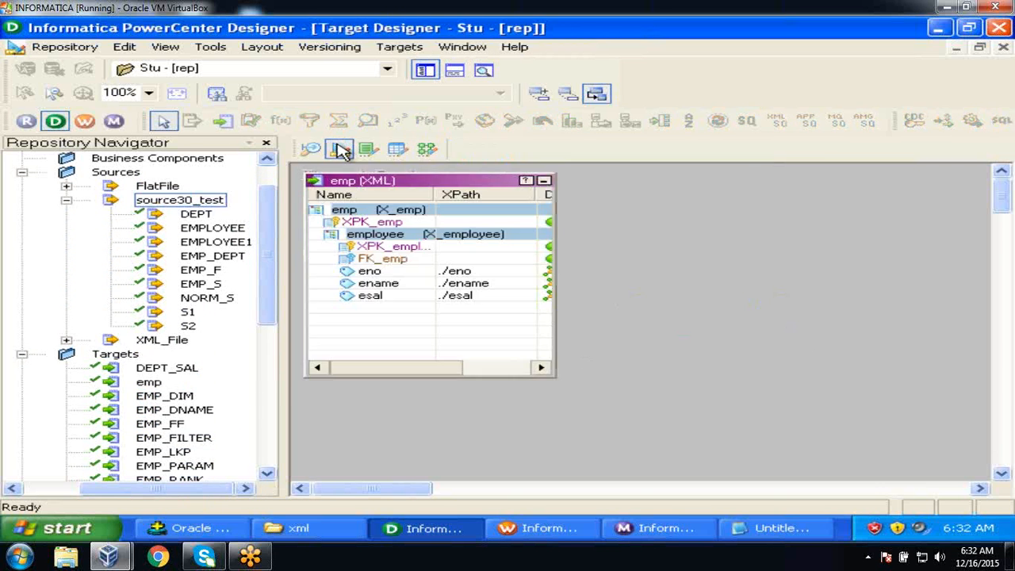
right_click(607, 196)
left_click(671, 224)
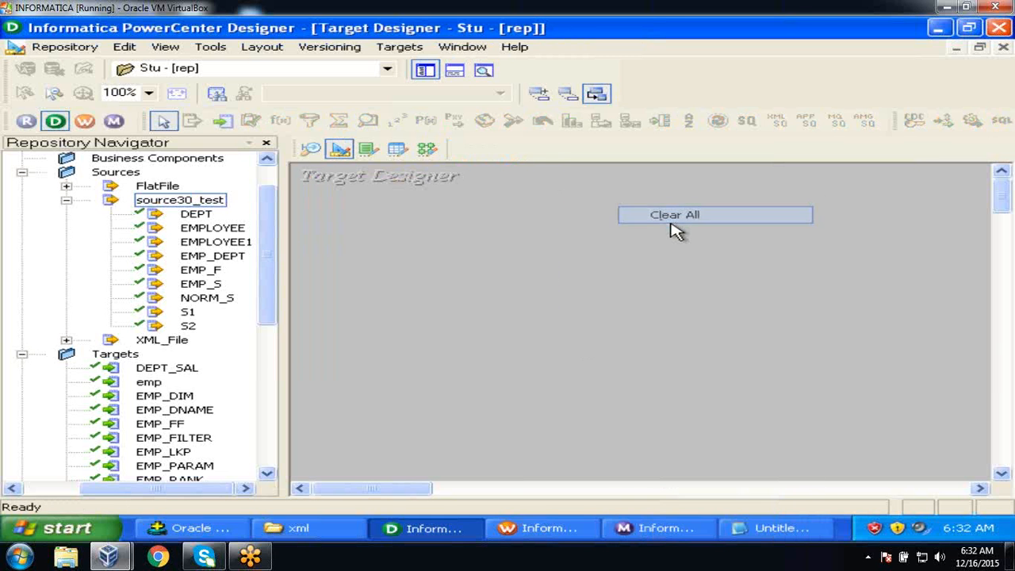
left_click(385, 50)
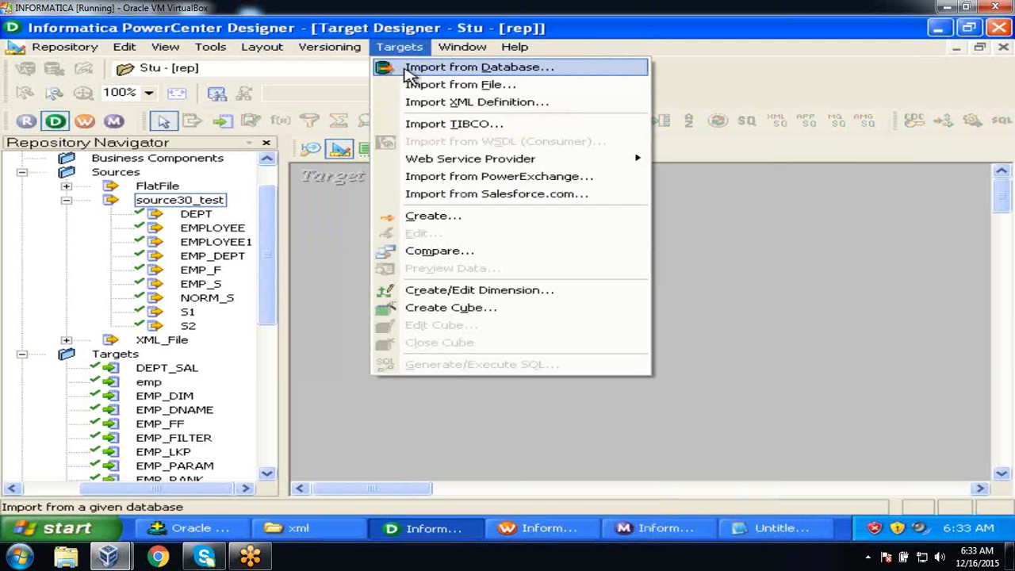
left_click(410, 69)
left_click(453, 214)
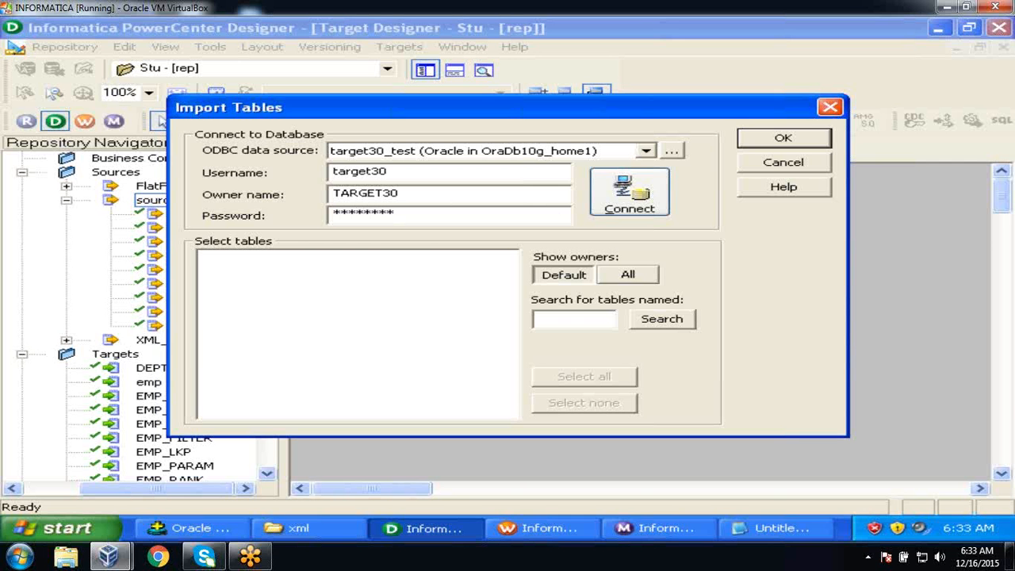
left_click(628, 194)
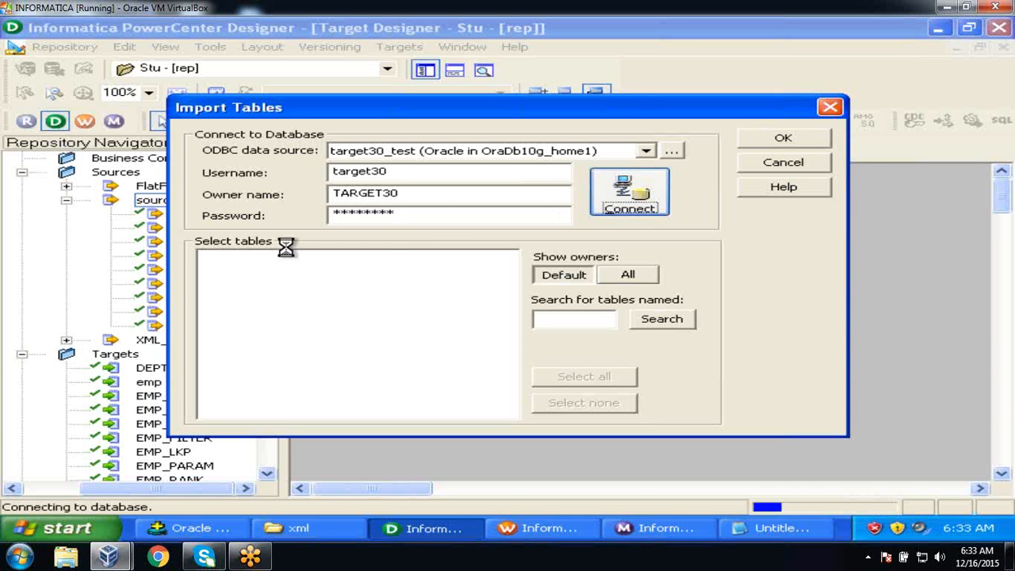
left_click(207, 259)
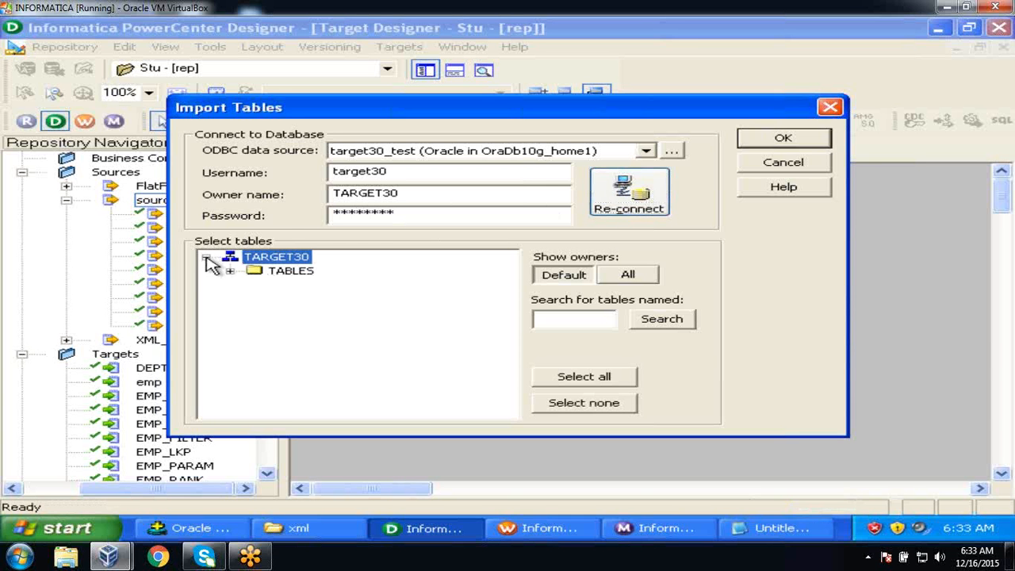
left_click(229, 271)
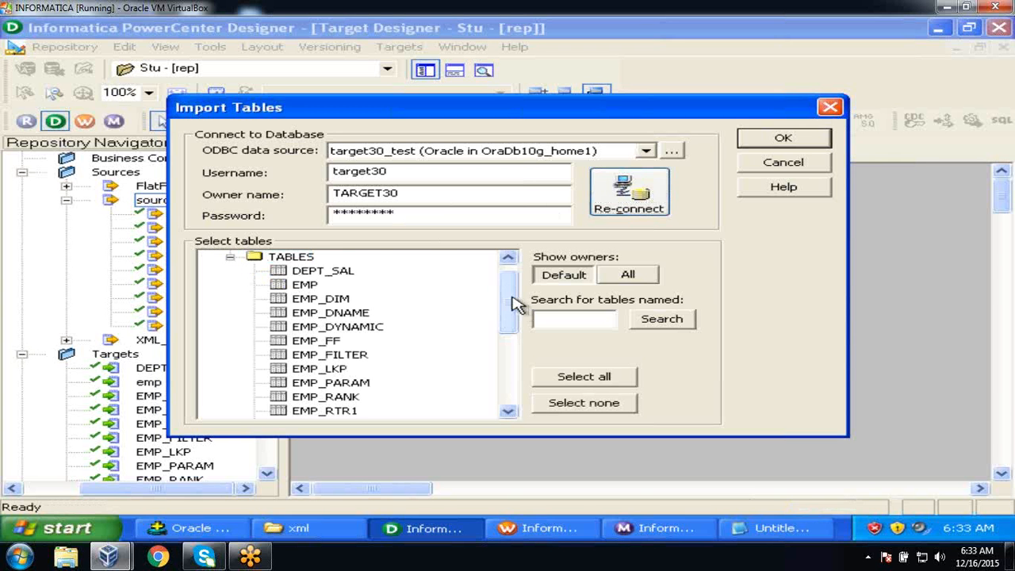
left_click(376, 327)
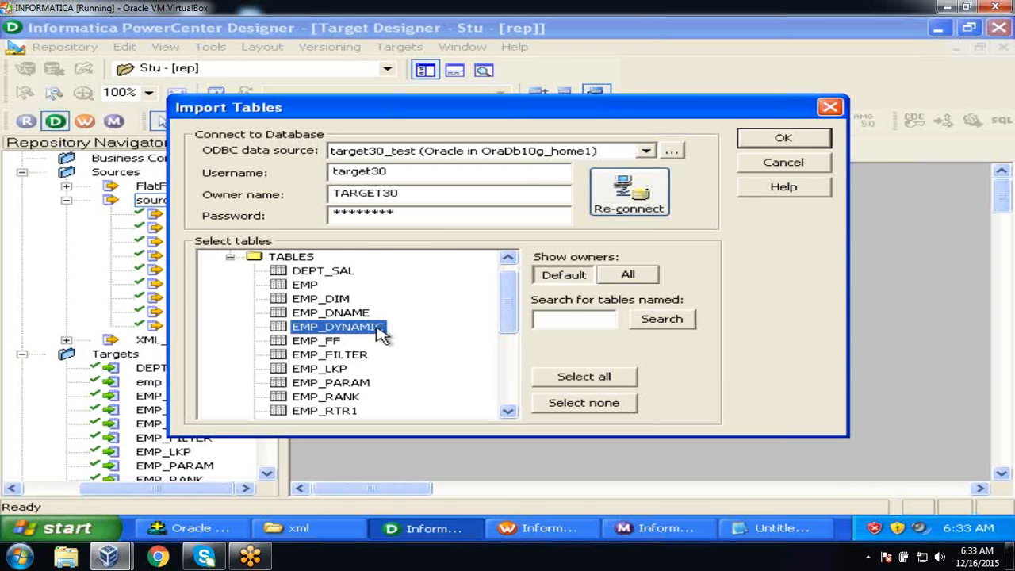
left_click(775, 139)
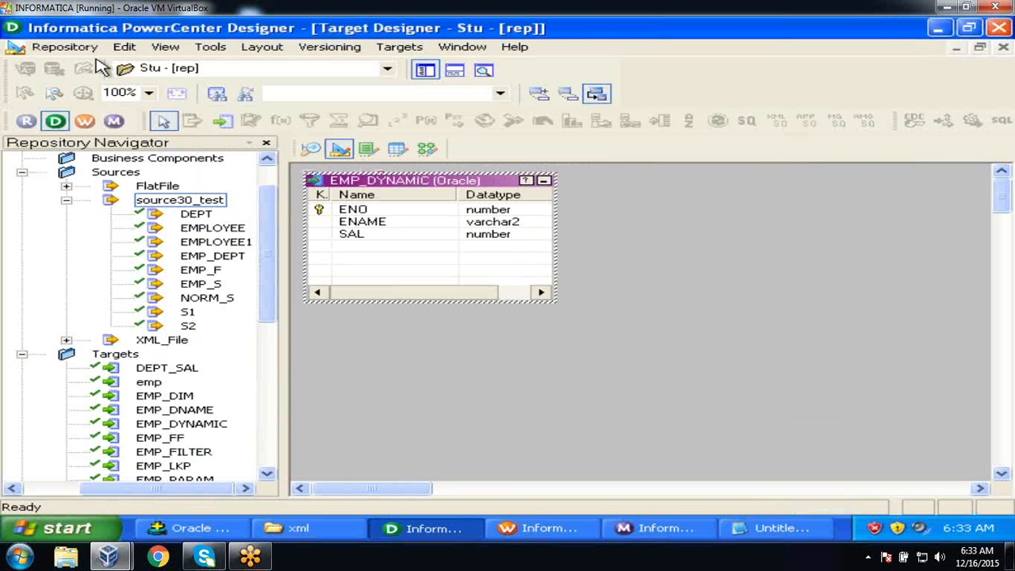
Save the new target to the repository.
left_click(86, 54)
left_click(89, 263)
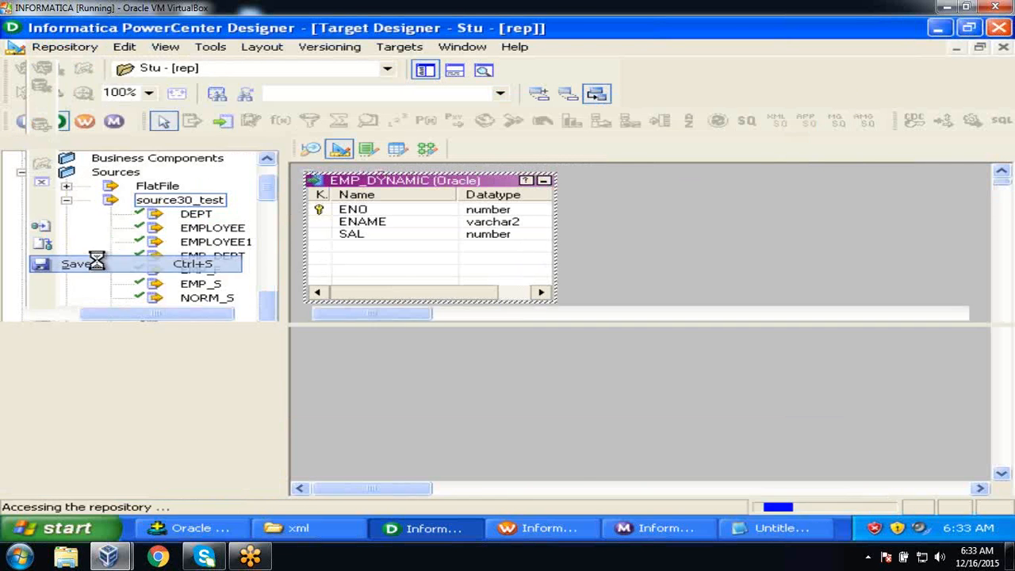
left_click(14, 340)
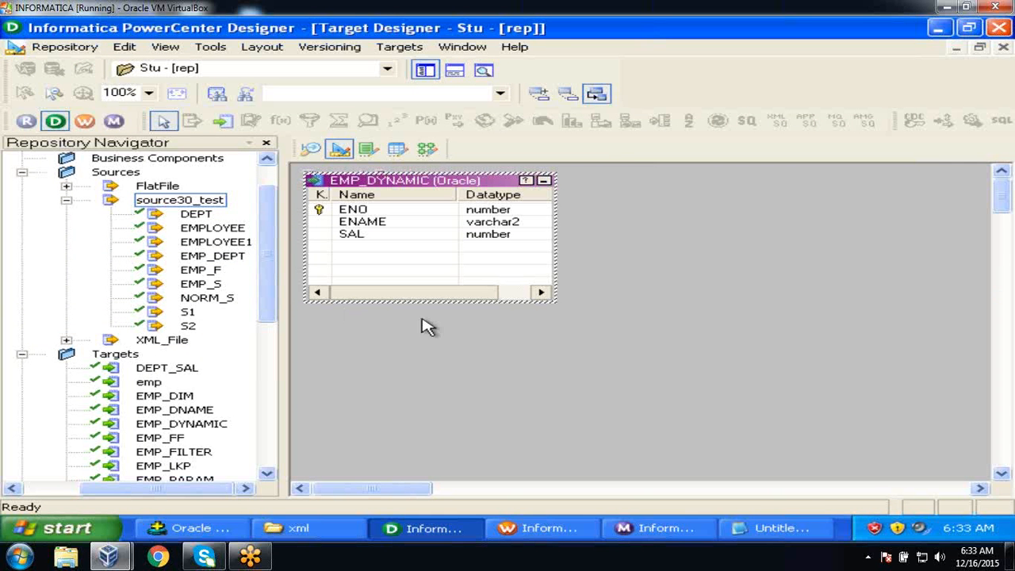
Create a new mapping named m_lkp_dynamic in the Mapping Designer.
left_click(428, 150)
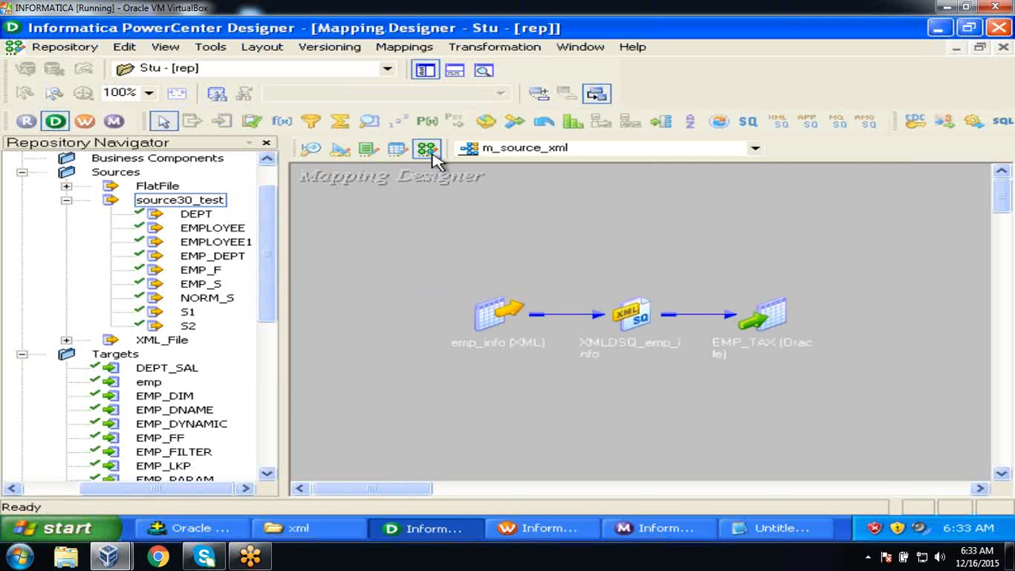
left_click(396, 55)
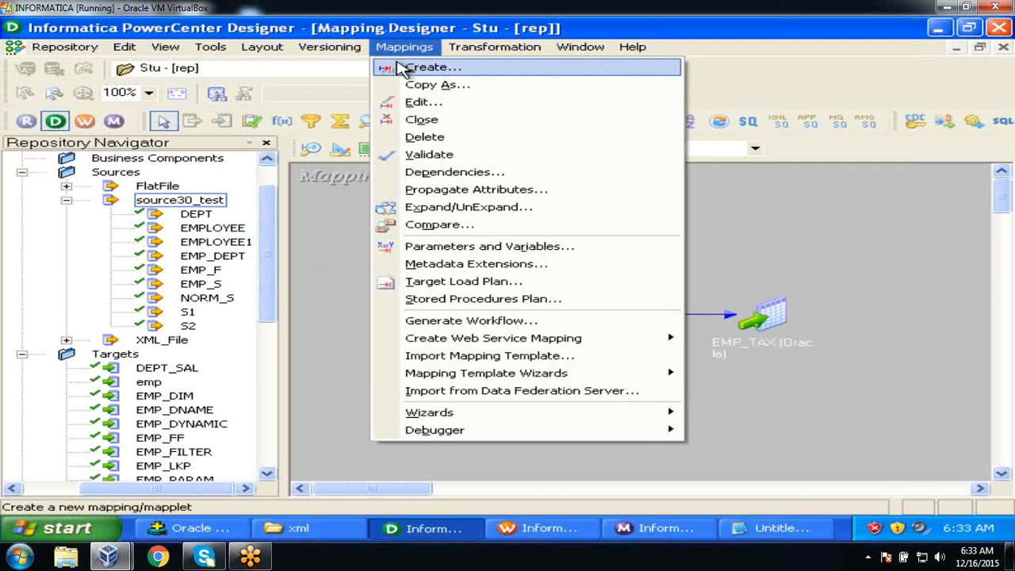
left_click(428, 68)
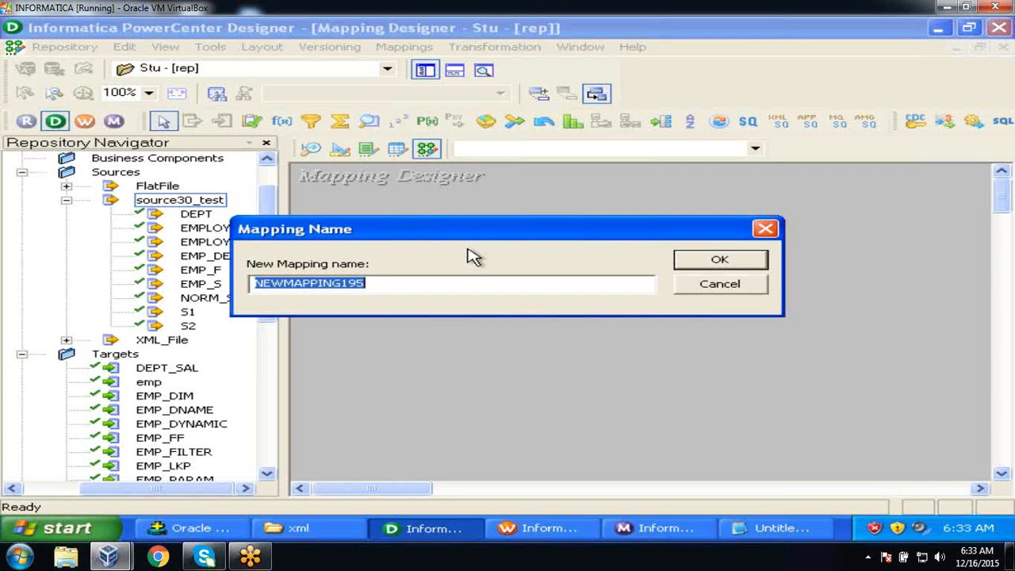
type("m_lkp_dynamic")
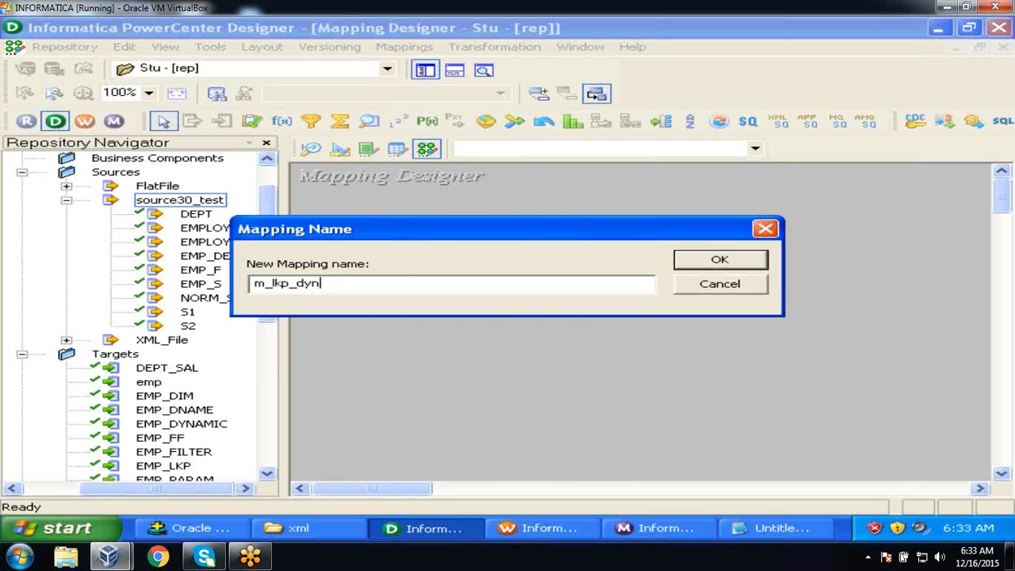
left_click(745, 261)
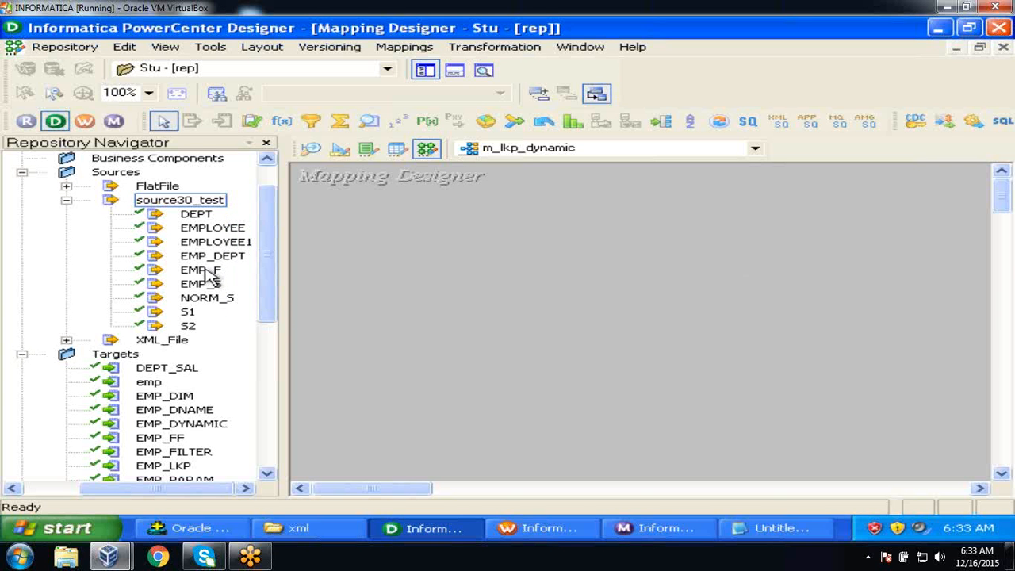
Add the EMPLOYEE source and the EMP_DYNAMIC target to the mapping.
left_click(211, 229)
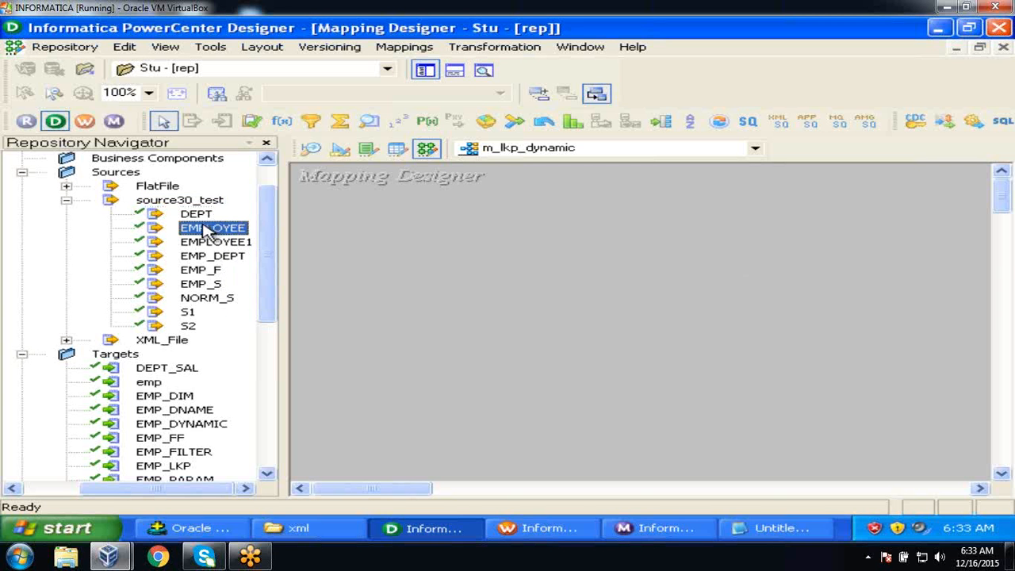
left_click_drag(211, 229, 367, 243)
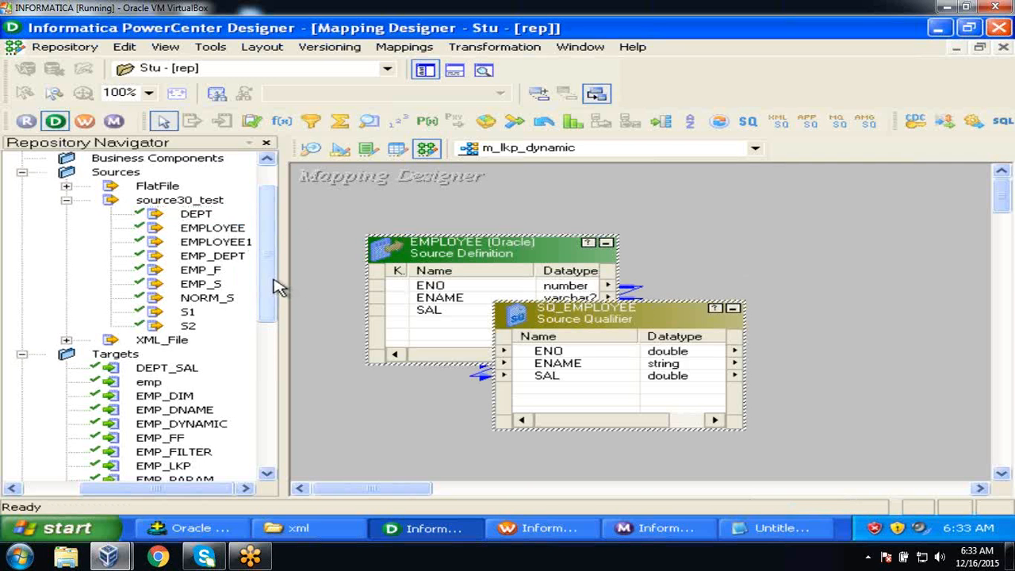
left_click_drag(276, 287, 279, 335)
left_click(224, 306)
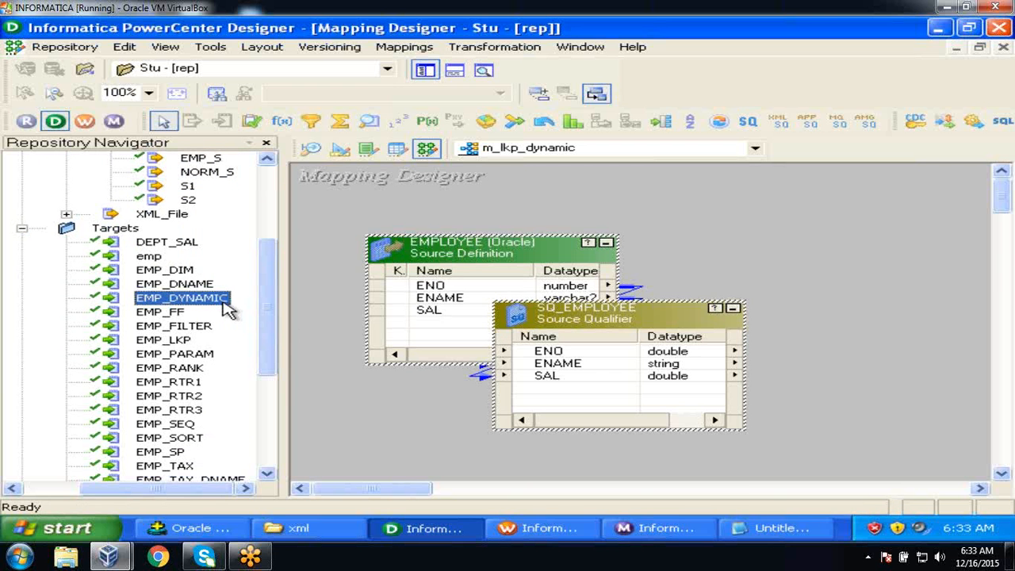
left_click_drag(219, 308, 847, 270)
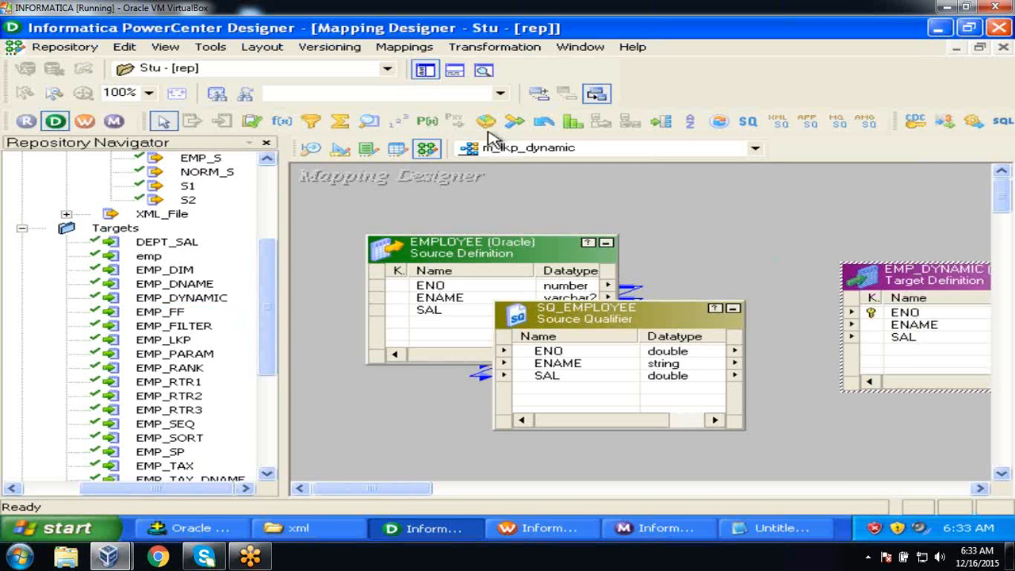
Tidy the canvas: collapse EMPLOYEE to an icon and reposition SQ_EMPLOYEE and EMP_DYNAMIC.
left_click(425, 70)
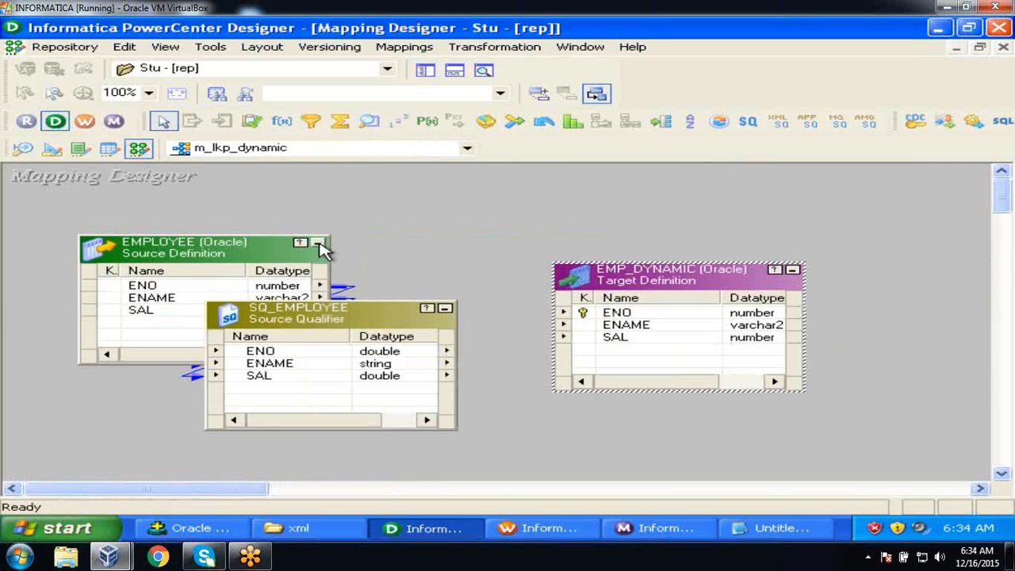
left_click(319, 242)
left_click_drag(101, 255, 63, 248)
left_click(290, 324)
left_click_drag(290, 324, 193, 354)
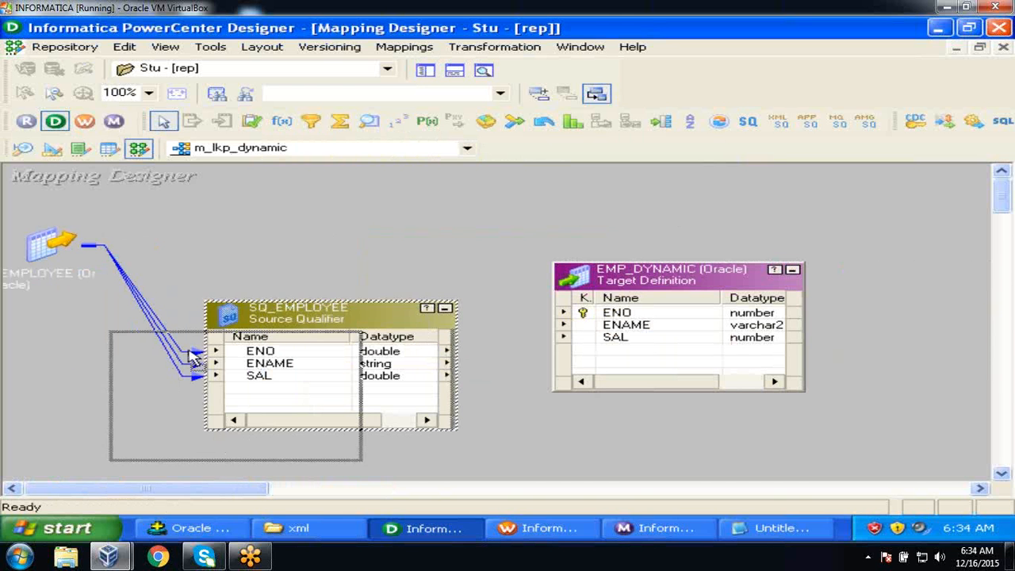
left_click_drag(707, 297, 795, 329)
left_click(562, 304)
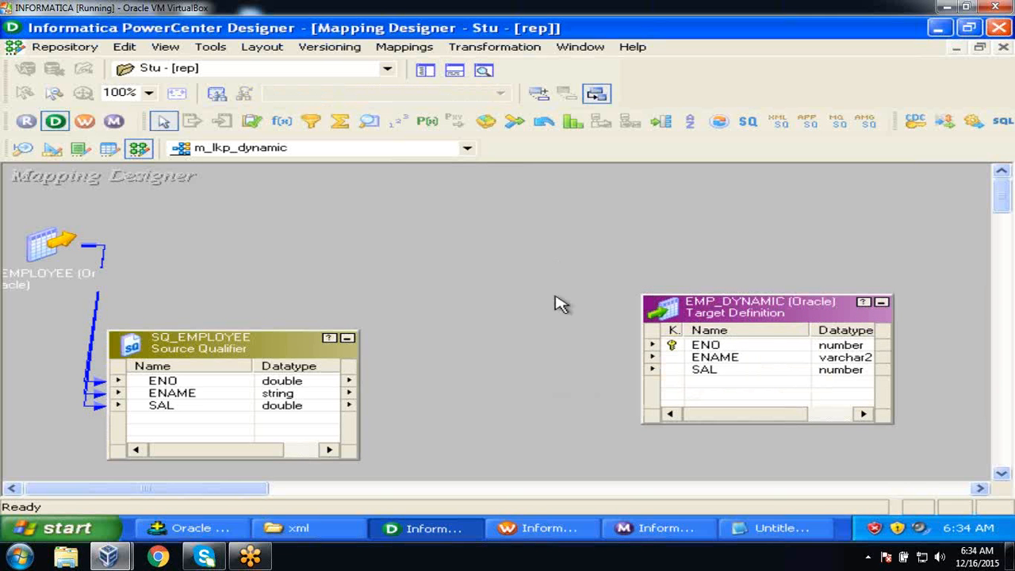
left_click(521, 53)
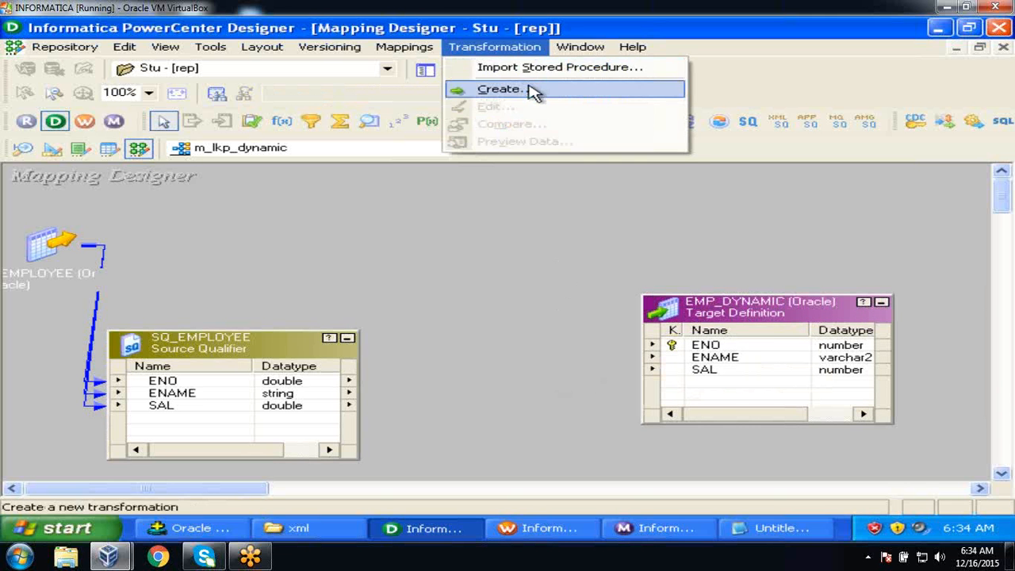
Create a Lookup transformation named lkp_check.
left_click(534, 90)
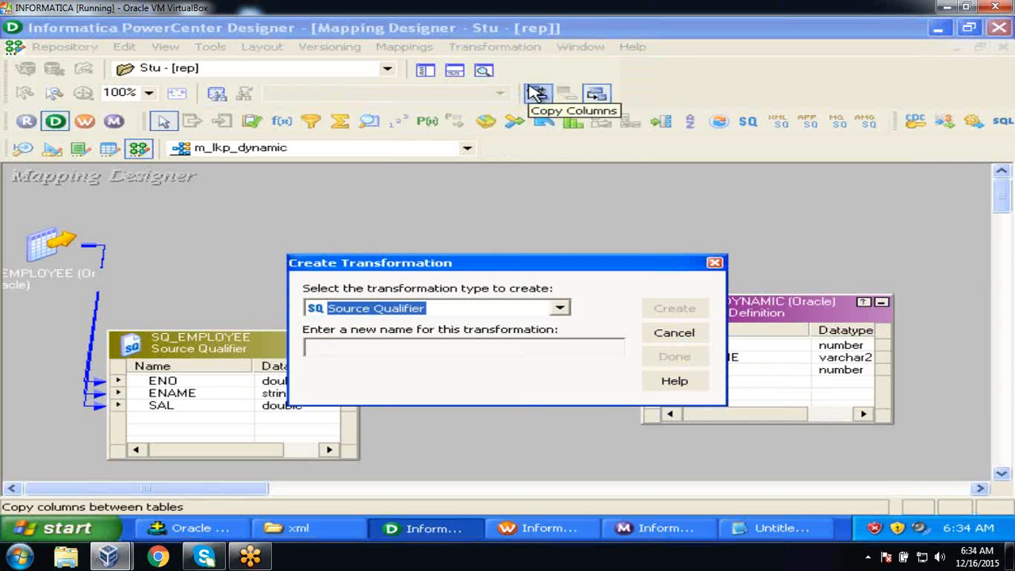
left_click(564, 312)
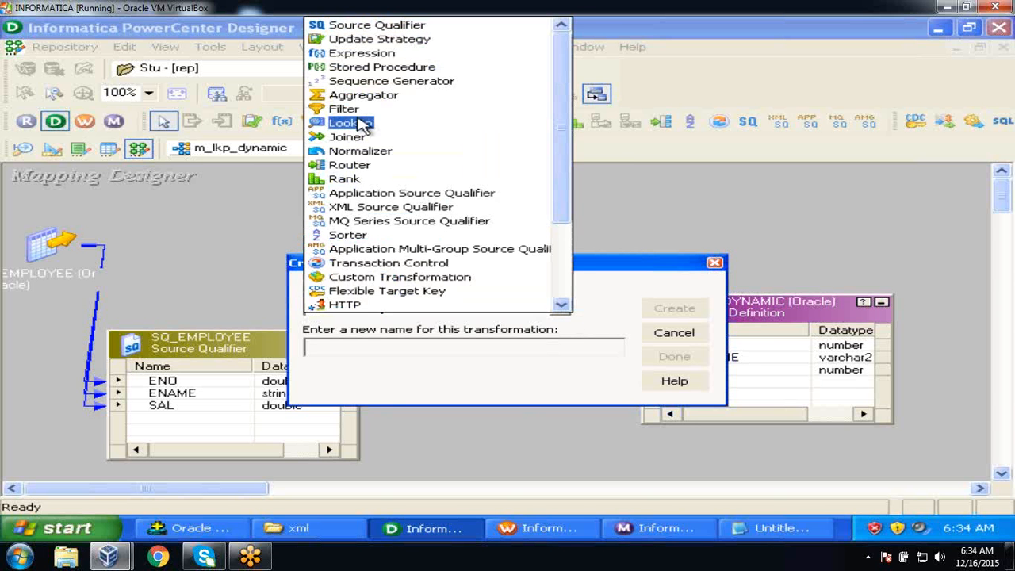
left_click(364, 125)
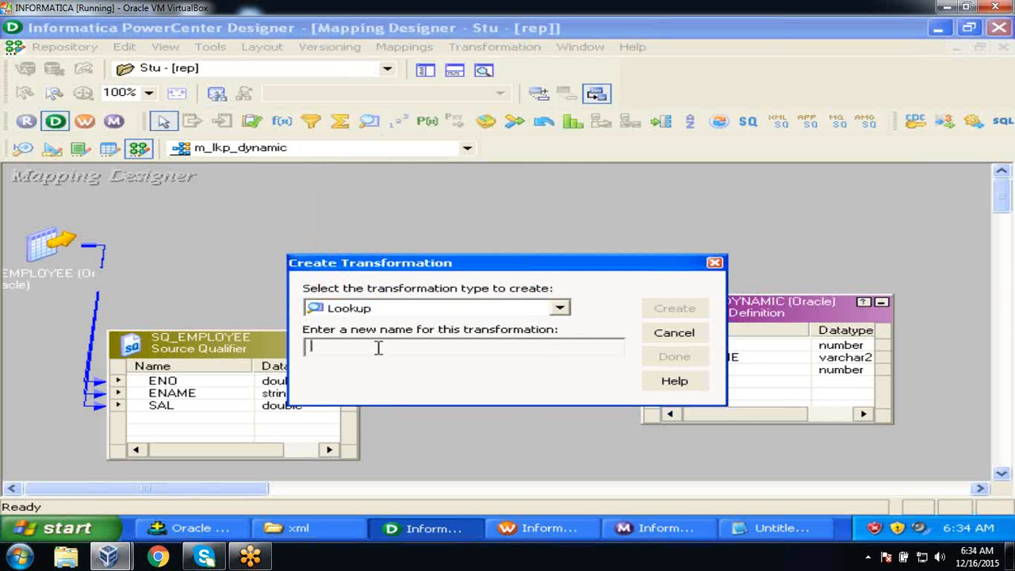
type("lkp_check")
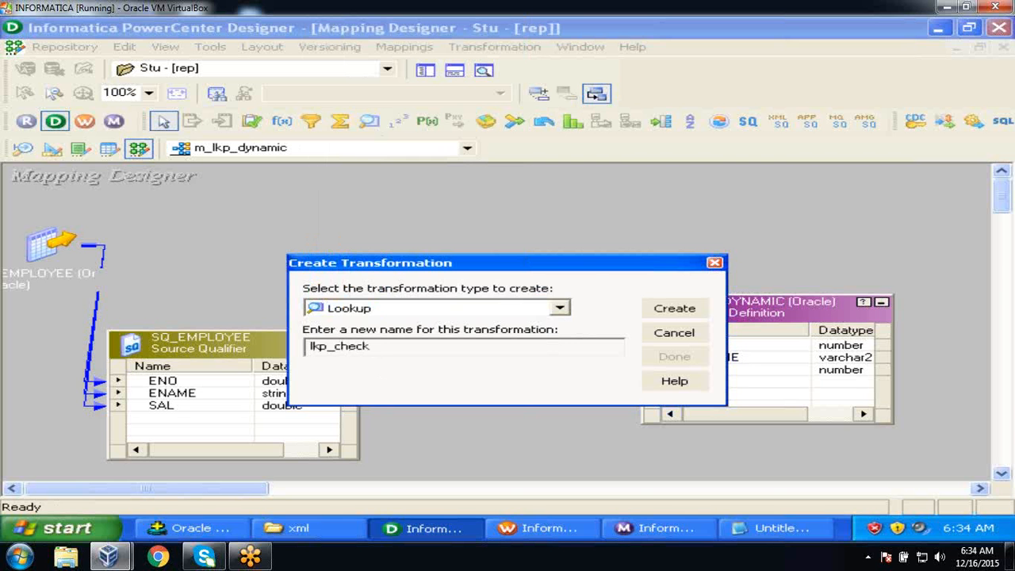
left_click(694, 309)
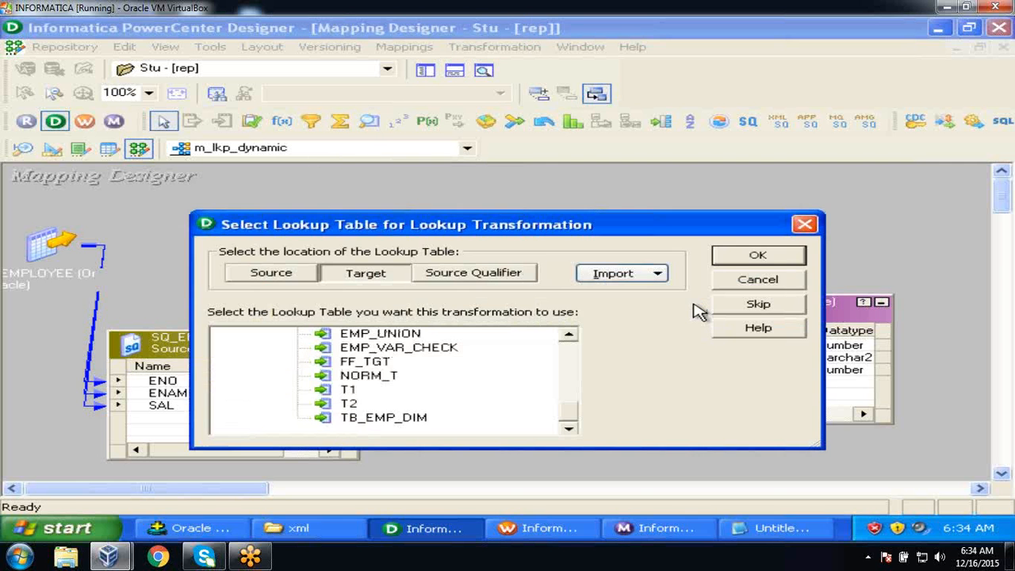
Base lkp_check on the EMP_DYNAMIC target table and finish creating it.
left_click(568, 335)
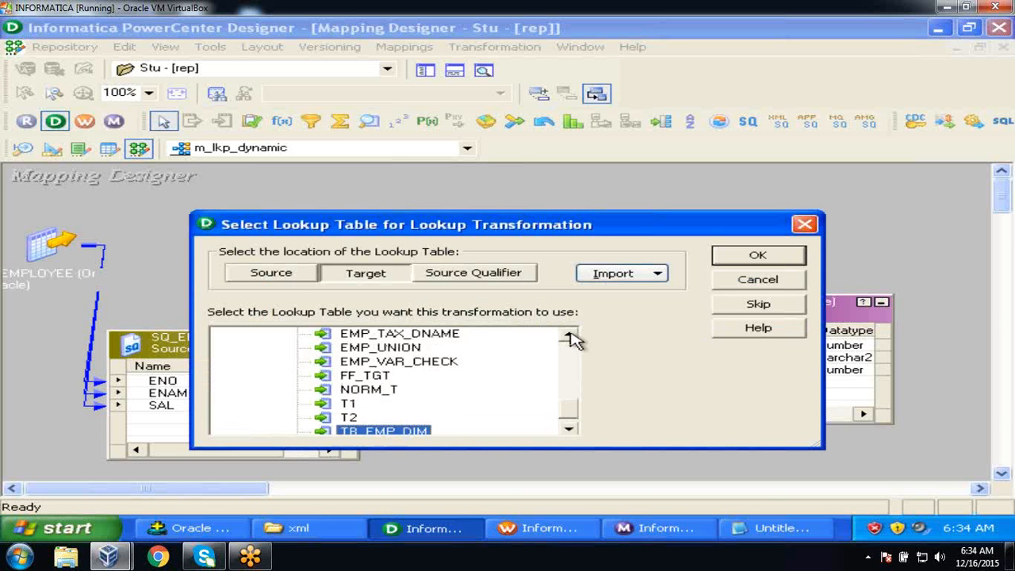
left_click(568, 334)
left_click(569, 335)
left_click(568, 334)
double_click(569, 335)
triple_click(569, 334)
triple_click(569, 334)
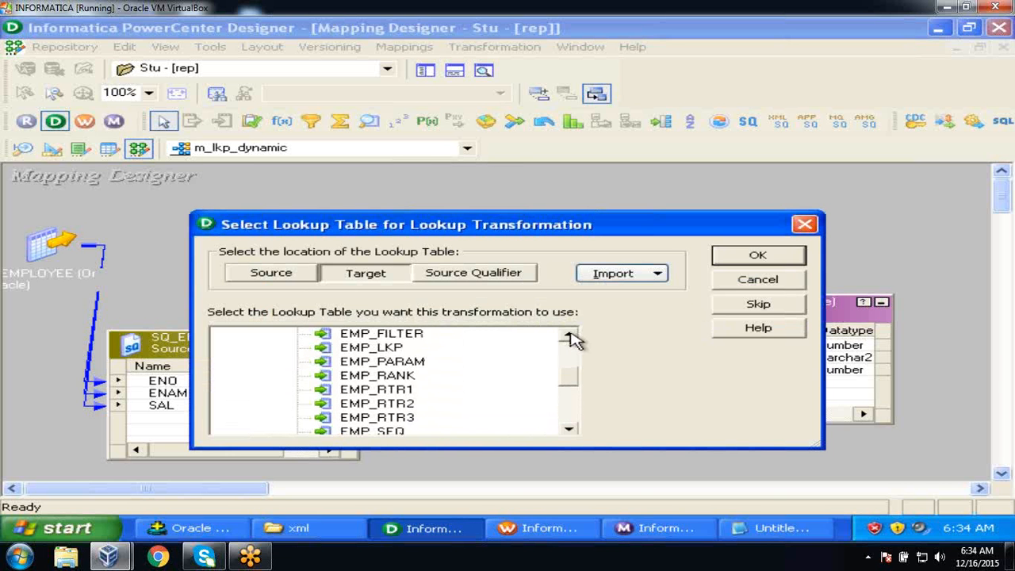
triple_click(568, 334)
left_click(429, 350)
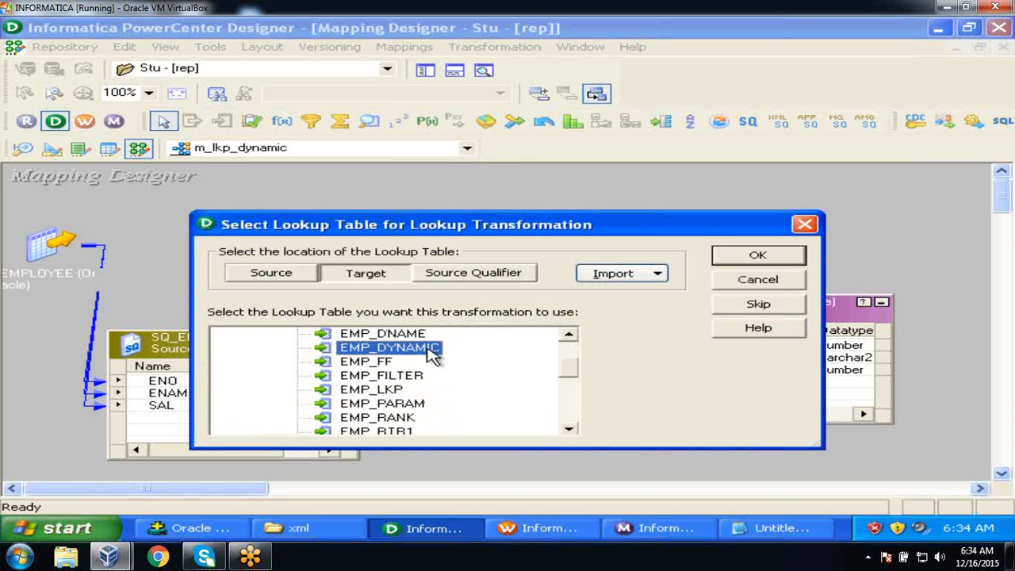
left_click(758, 258)
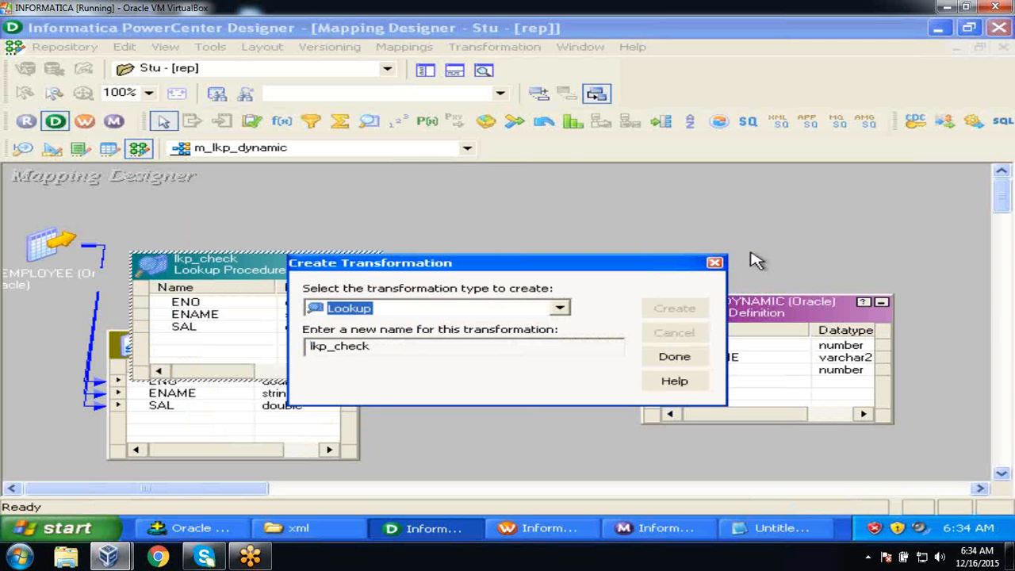
left_click(673, 359)
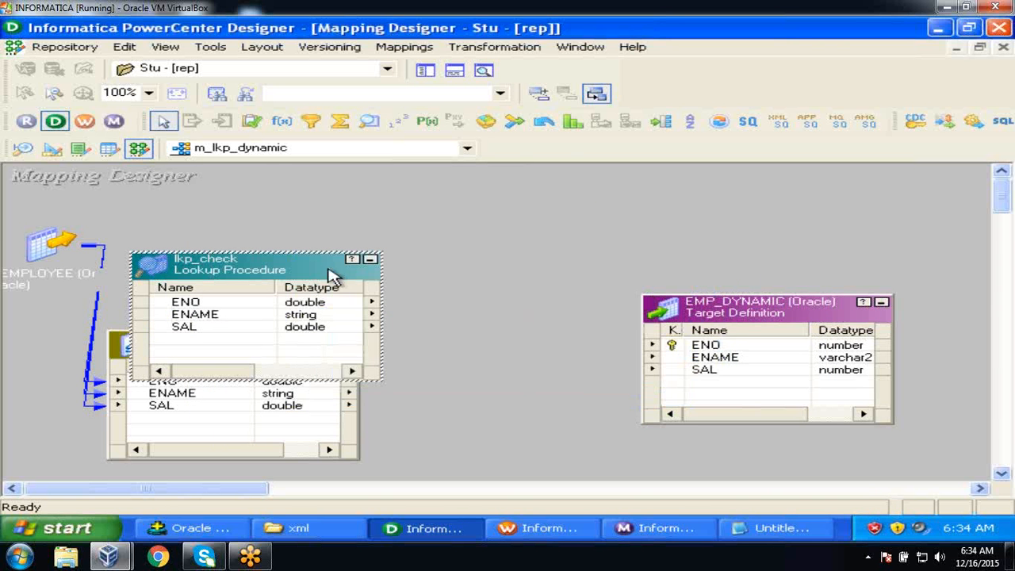
Delete the ENAME and SAL ports from lkp_check, leaving only ENO.
left_click_drag(270, 265, 494, 213)
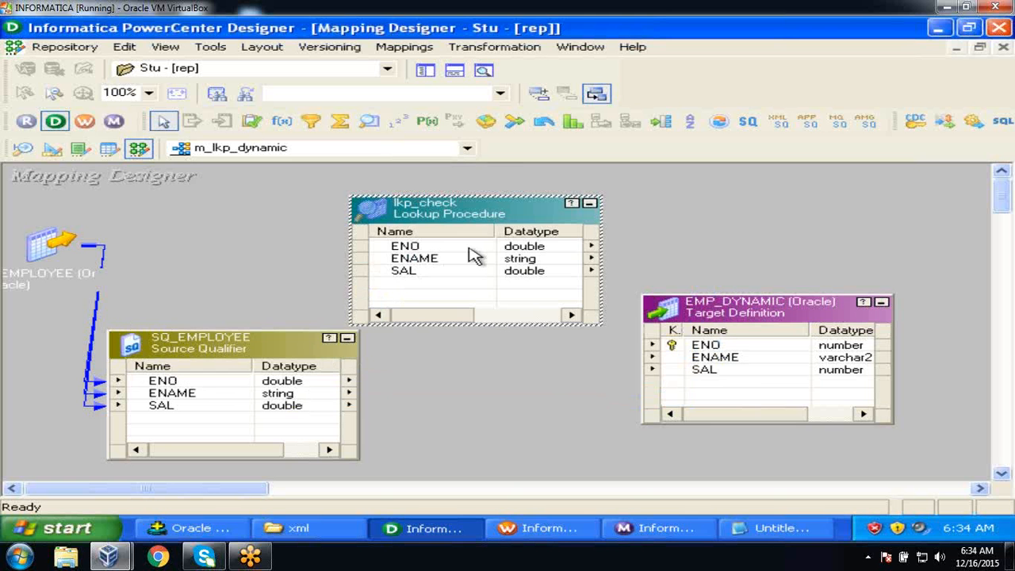
left_click(442, 249)
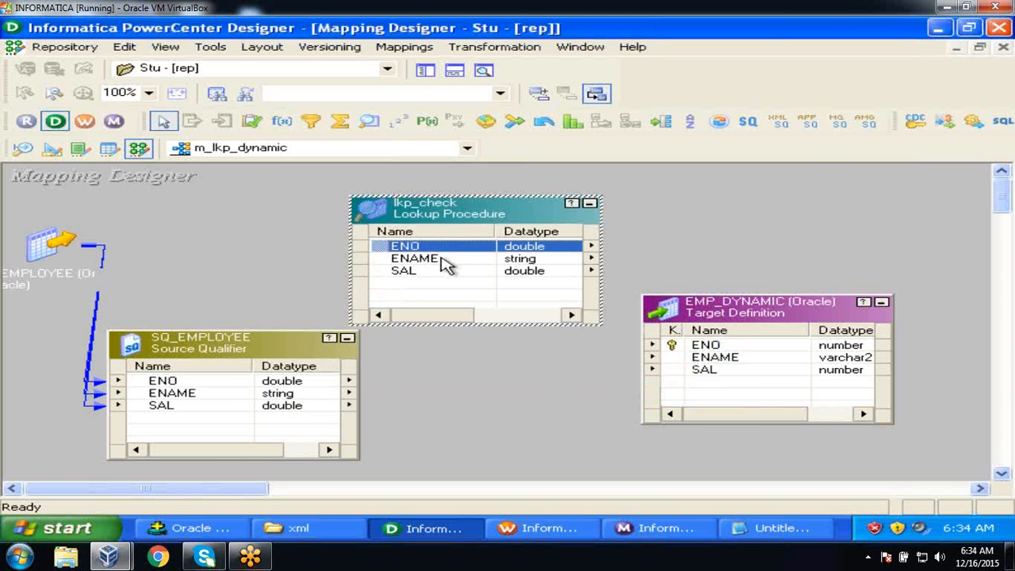
double_click(442, 259)
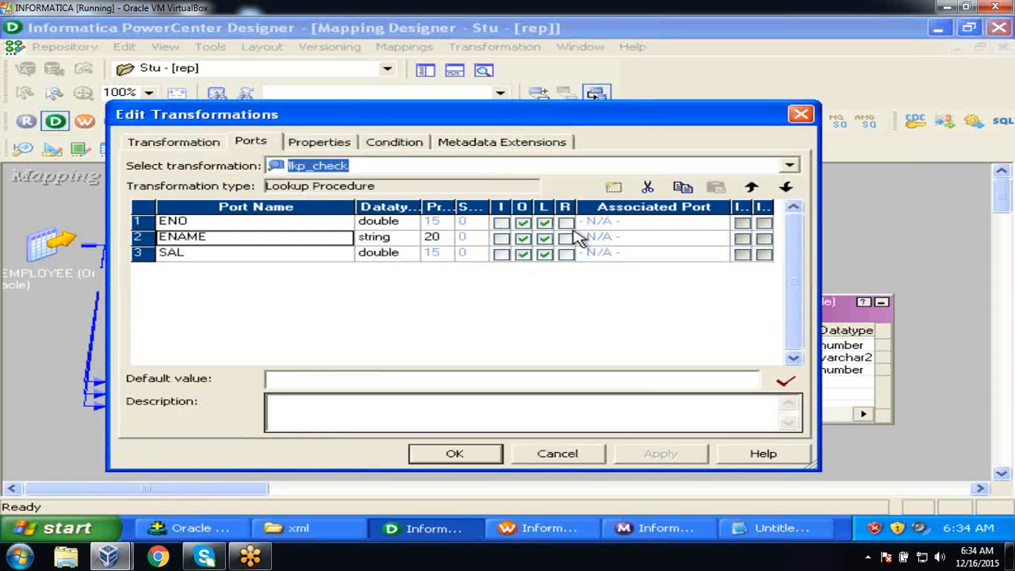
left_click(647, 189)
left_click(648, 188)
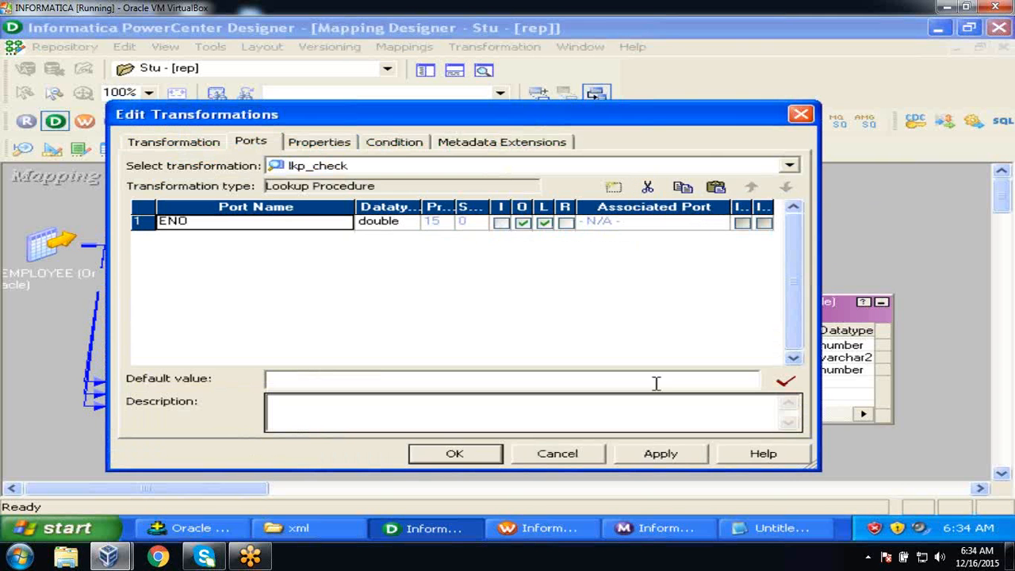
left_click(658, 454)
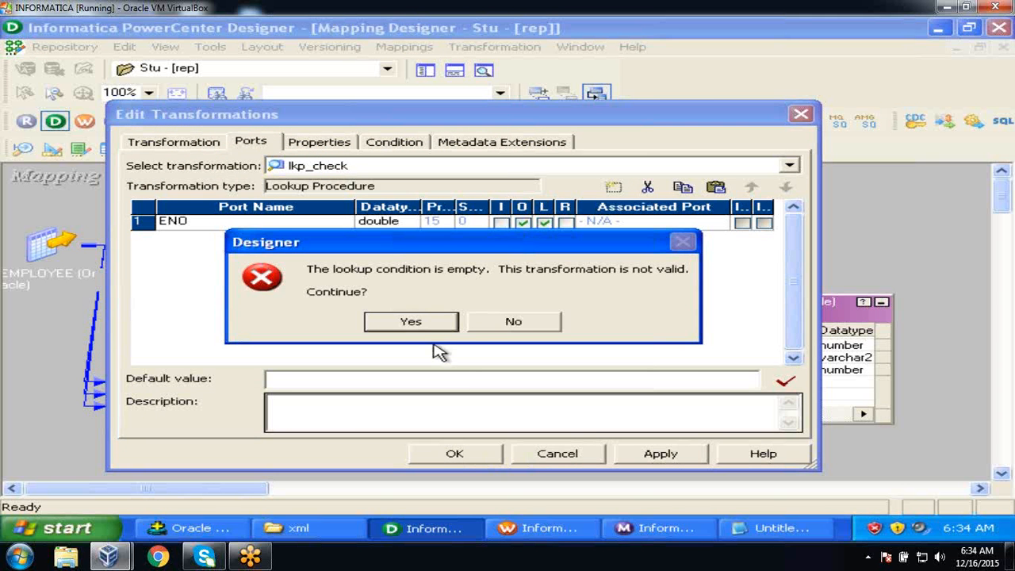
left_click(425, 324)
left_click(459, 453)
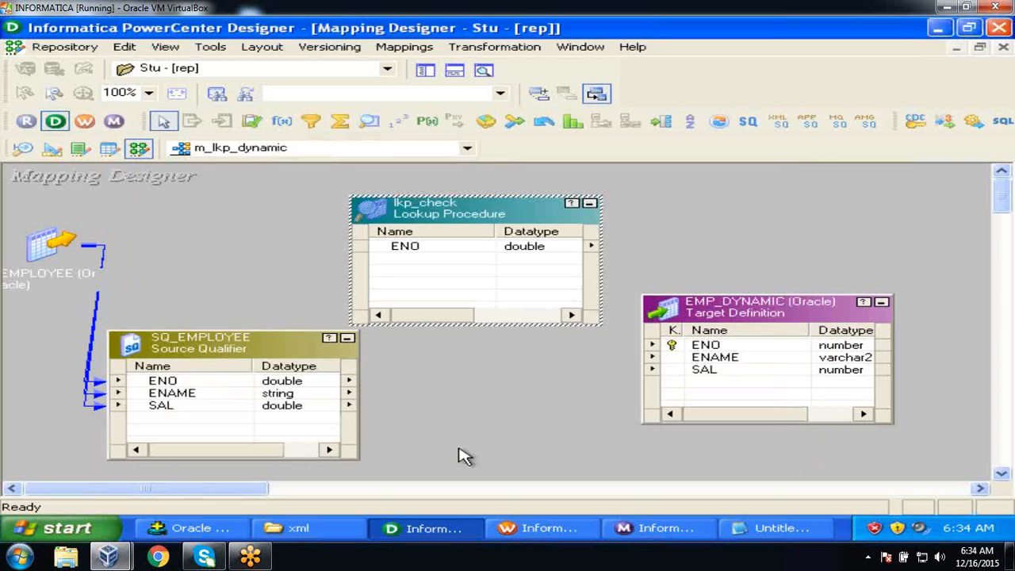
Link ENO from SQ_EMPLOYEE into lkp_check, creating the ENO1 port.
left_click_drag(210, 344, 139, 324)
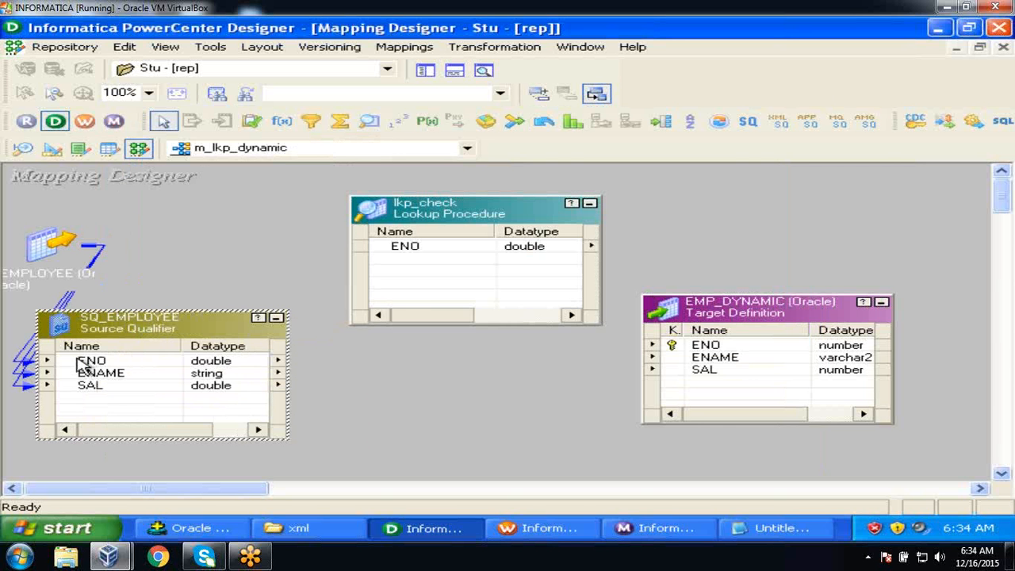
left_click(70, 361)
left_click_drag(69, 363, 400, 259)
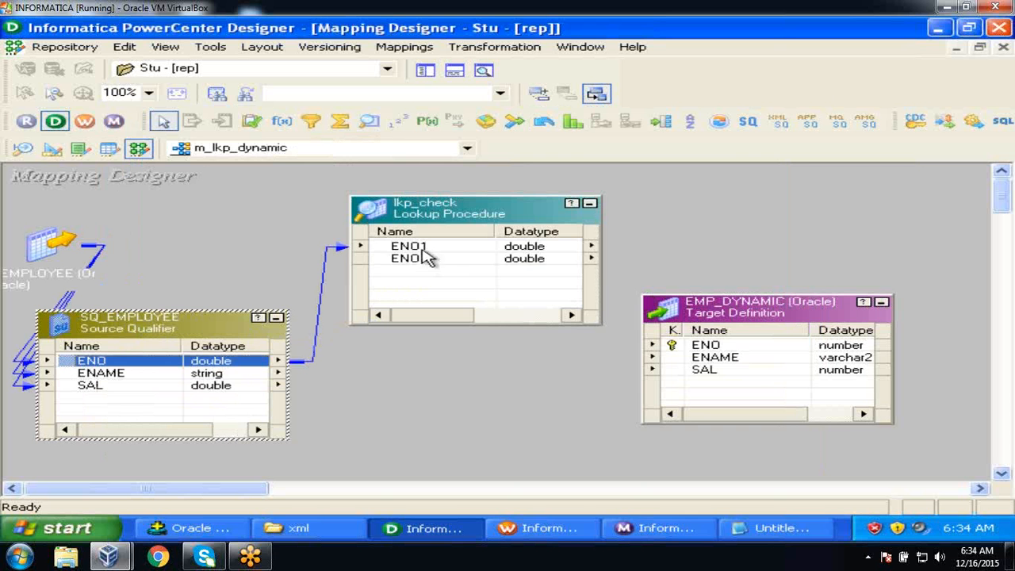
Add the lookup condition ENO = ENO1 to lkp_check.
left_click(435, 216)
double_click(434, 215)
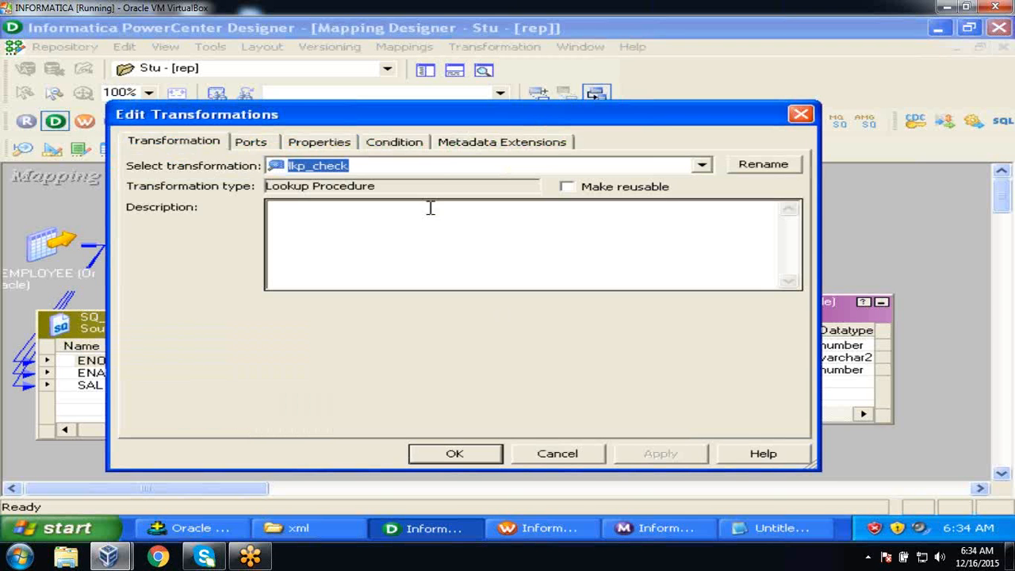
left_click(413, 150)
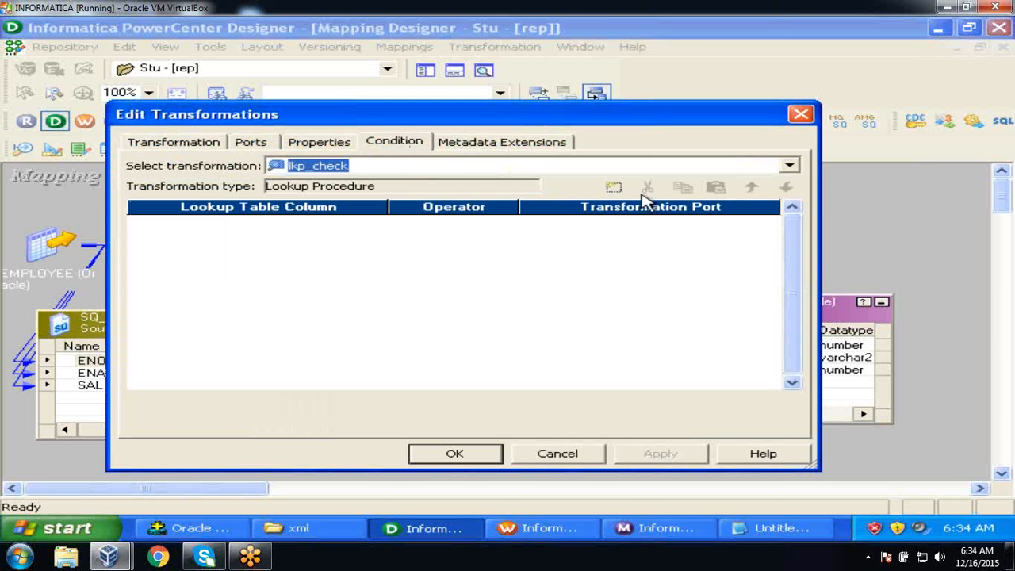
left_click(614, 186)
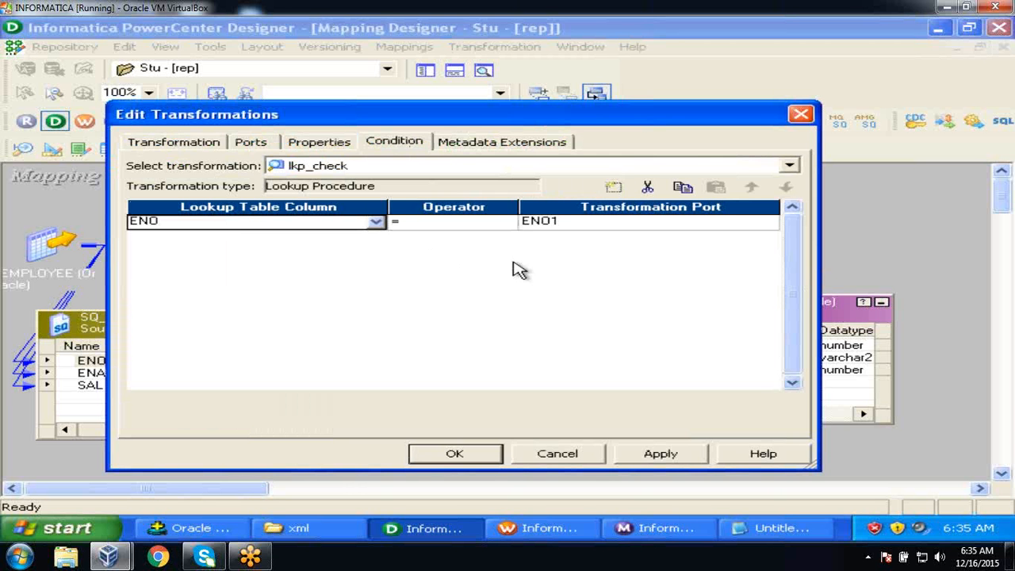
Enable Dynamic Lookup Cache in lkp_check's properties and apply.
left_click(316, 144)
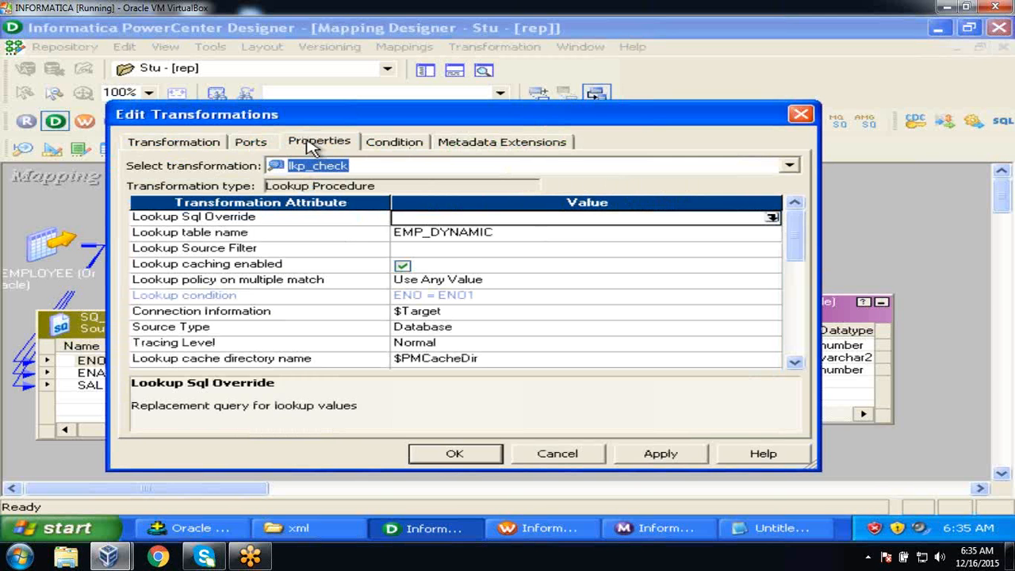
left_click(794, 362)
left_click(795, 362)
left_click(794, 361)
left_click(794, 362)
left_click(794, 362)
left_click(795, 361)
left_click(794, 361)
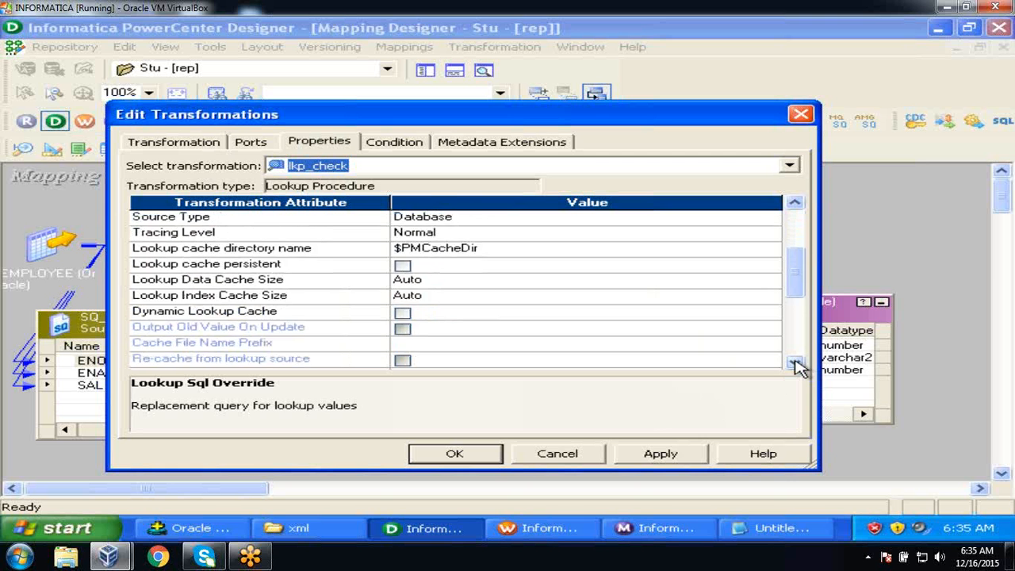
left_click(795, 362)
left_click(795, 361)
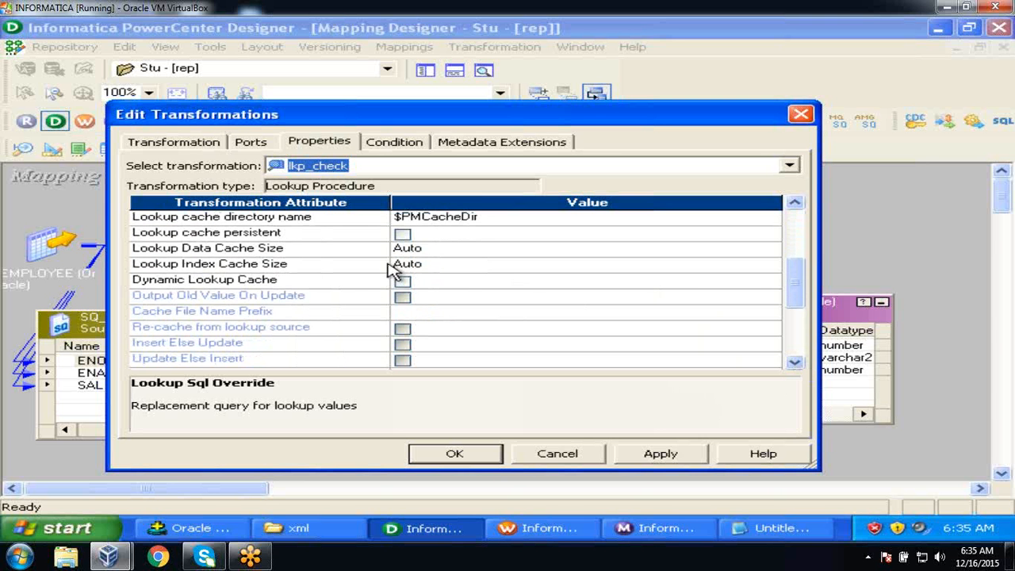
left_click(364, 285)
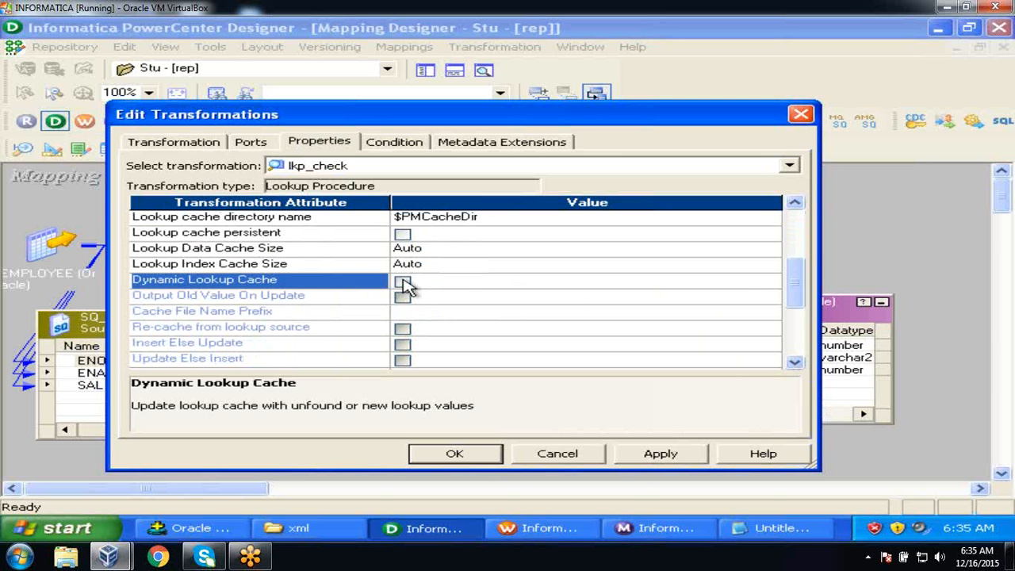
left_click(403, 281)
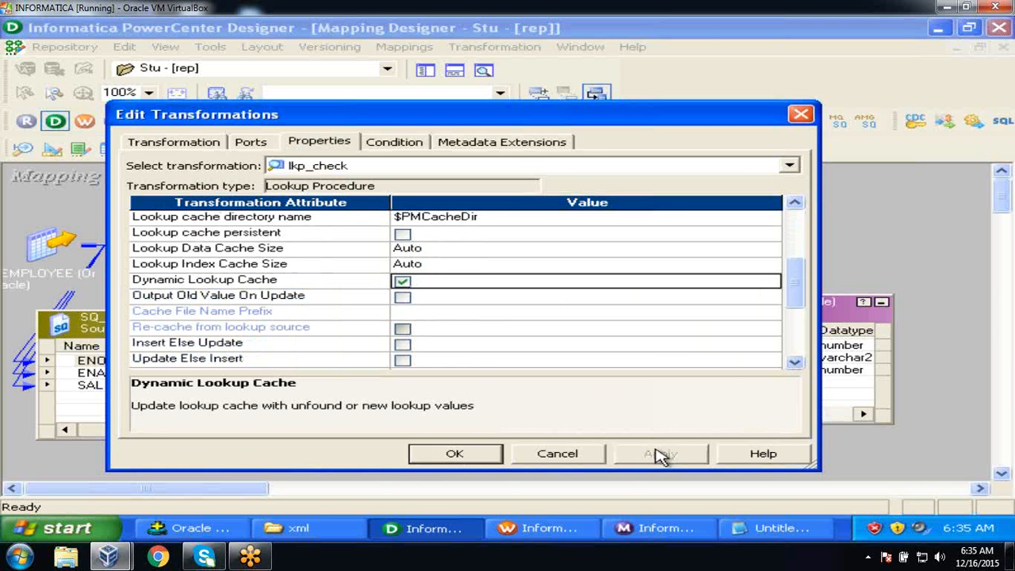
left_click(465, 454)
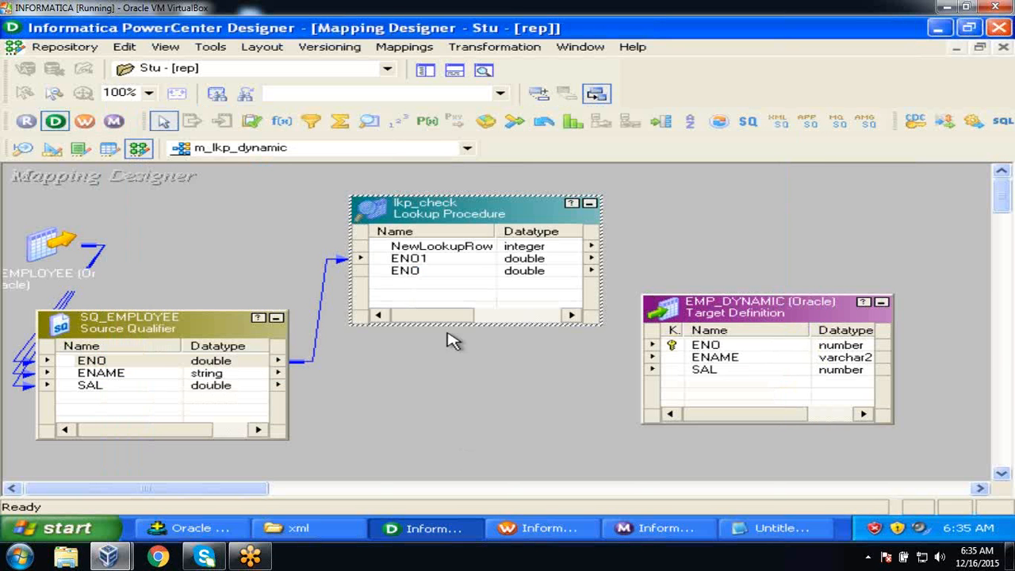
Widen lkp_check's Name column and shift SQ_EMPLOYEE and lkp_check left to free the mapping's middle.
left_click_drag(492, 229, 502, 229)
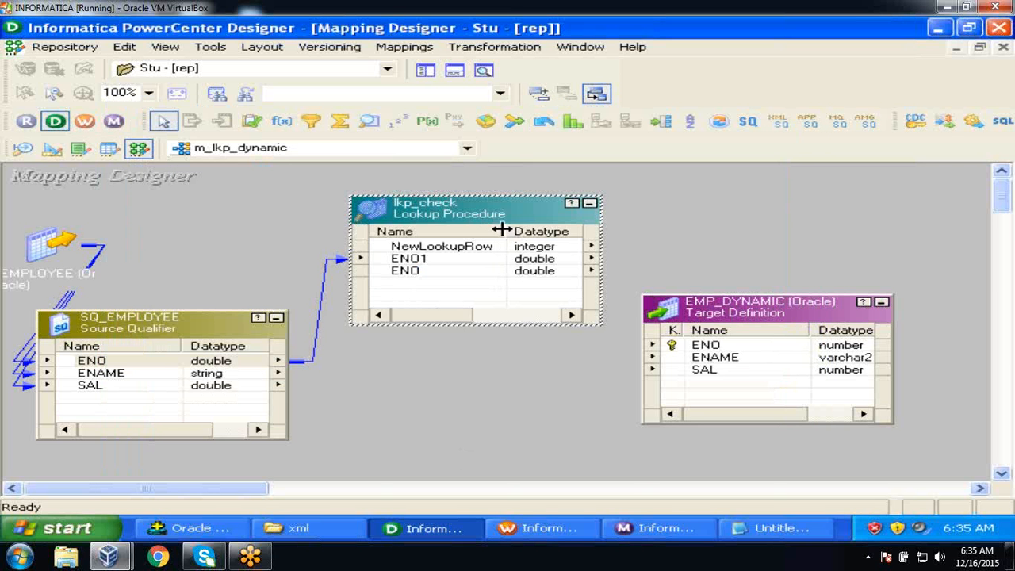
left_click(468, 251)
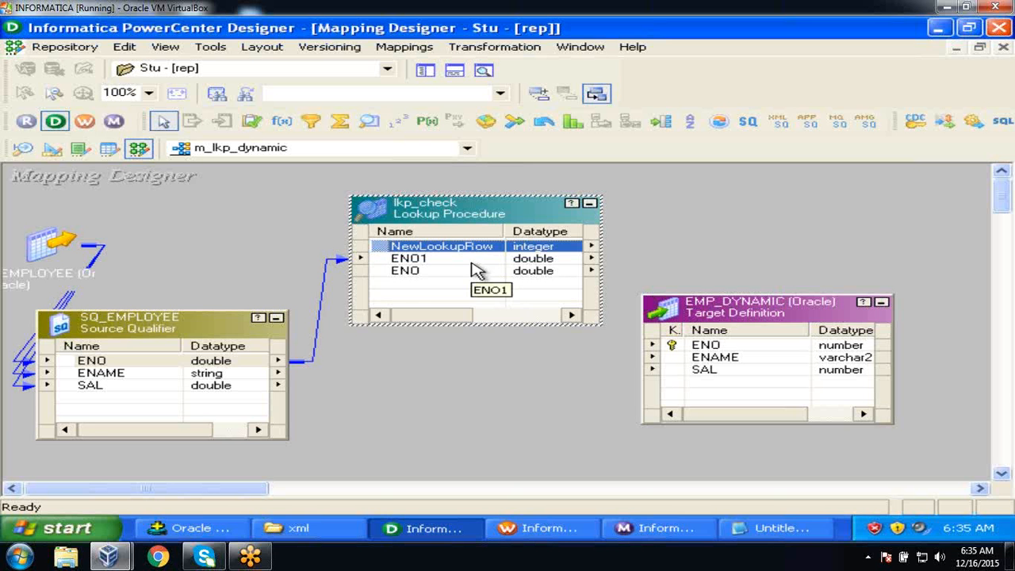
left_click_drag(146, 330, 129, 341)
left_click_drag(417, 204, 365, 186)
left_click(641, 199)
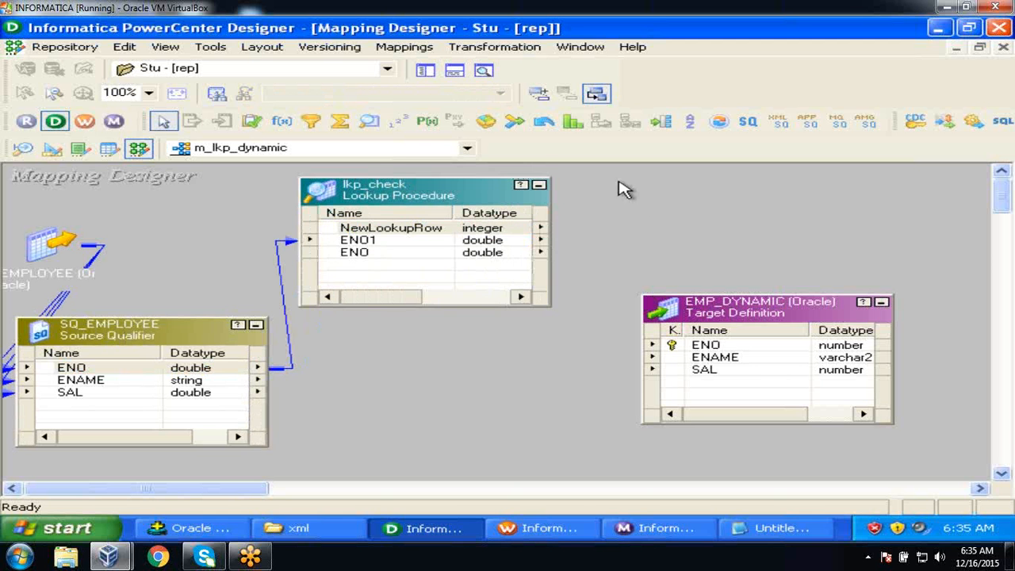
Create a Filter transformation named flt_check and place it between lkp_check and EMP_DYNAMIC.
left_click(479, 51)
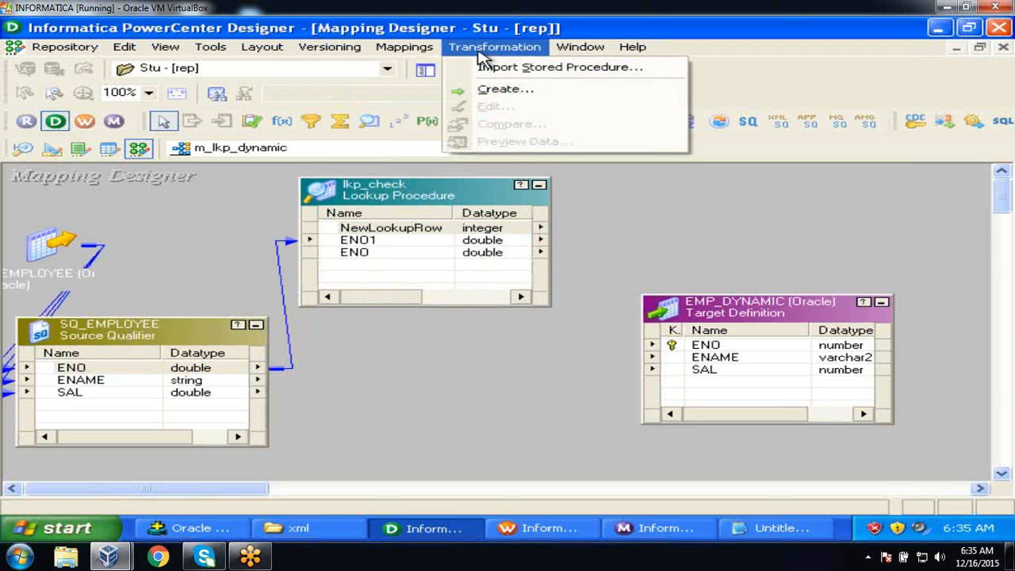
left_click(493, 90)
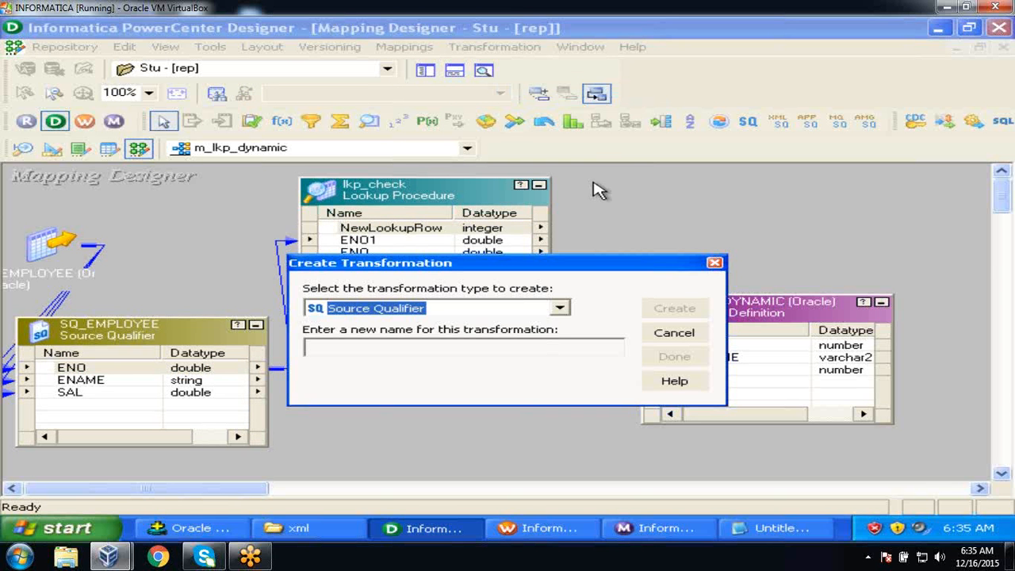
key("f")
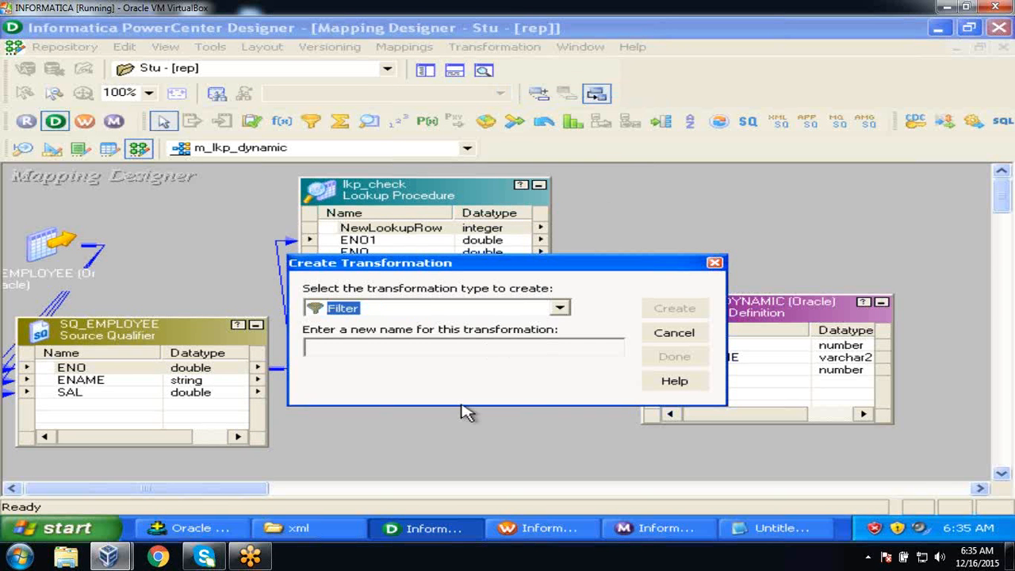
left_click(451, 349)
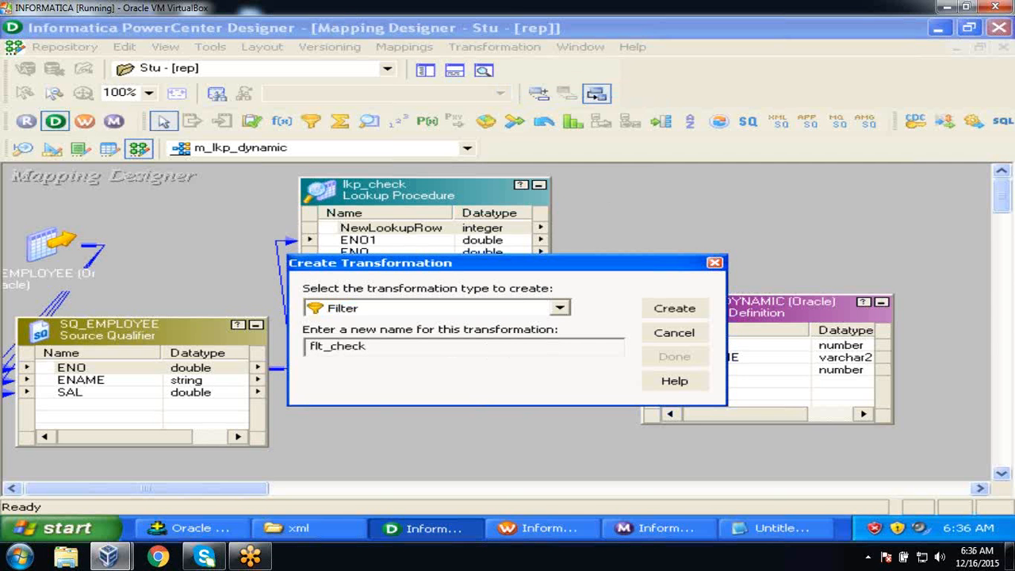
left_click(675, 310)
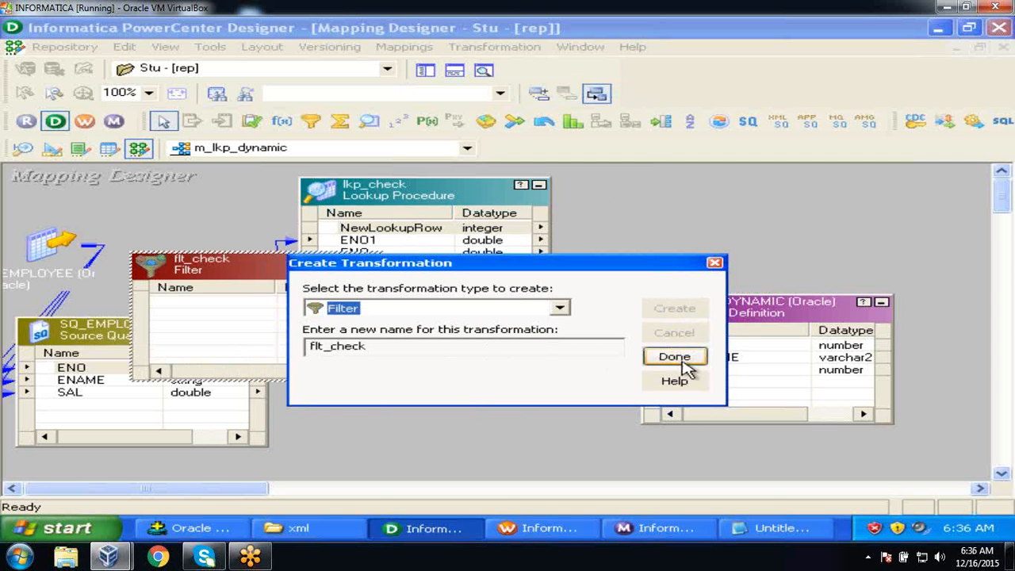
left_click(674, 357)
left_click_drag(734, 321, 866, 287)
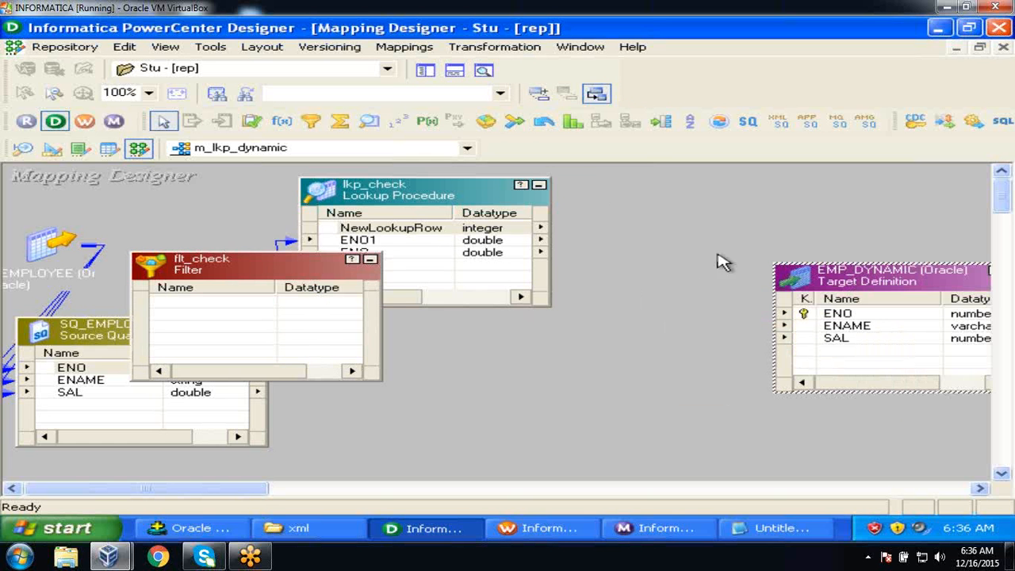
left_click_drag(273, 274, 590, 322)
Link ENO, ENAME and SAL from SQ_EMPLOYEE and NewLookupRow from lkp_check into flt_check.
left_click(119, 370)
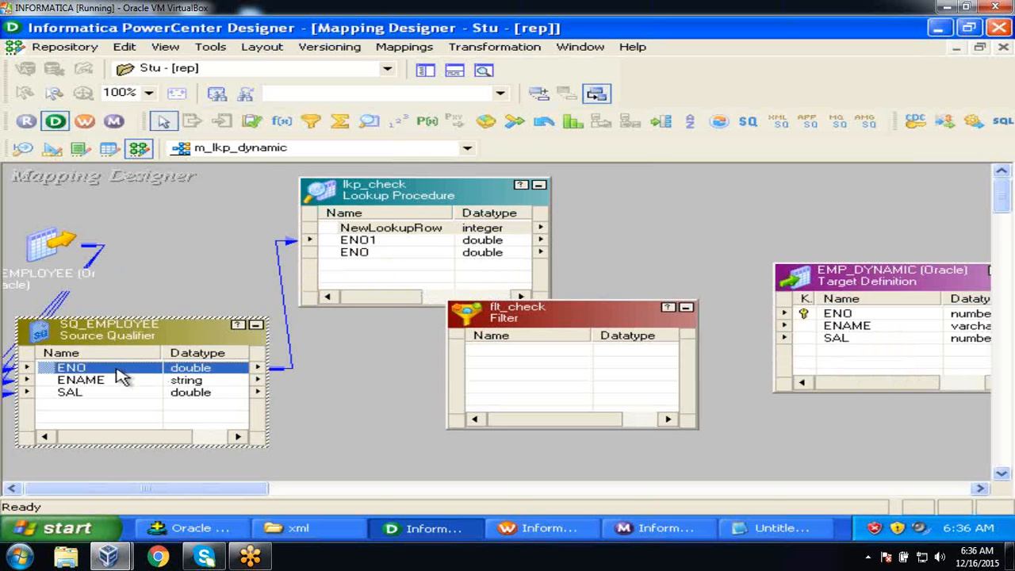
key("shift+Down")
key("shift+Down")
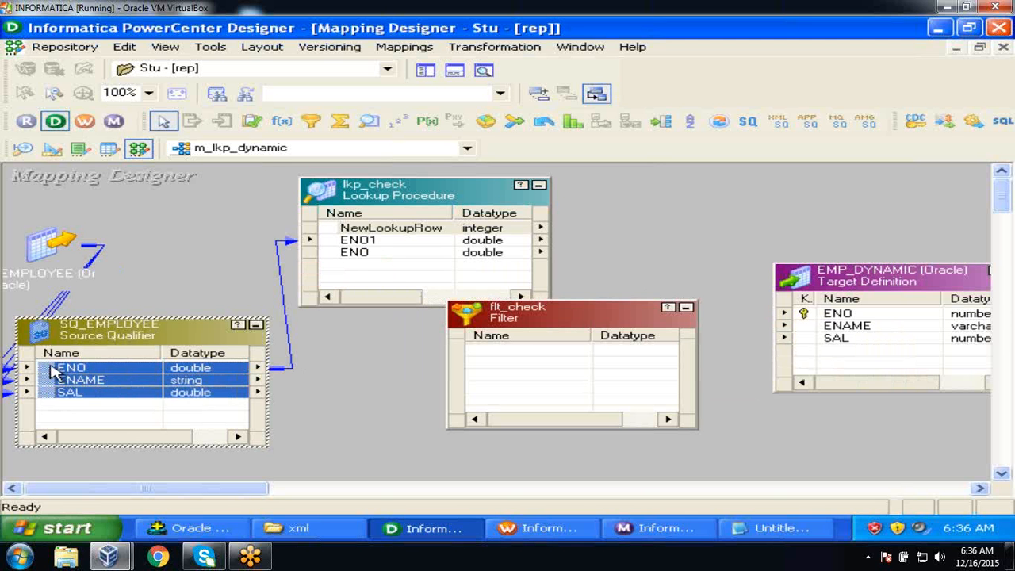
left_click_drag(52, 368, 512, 365)
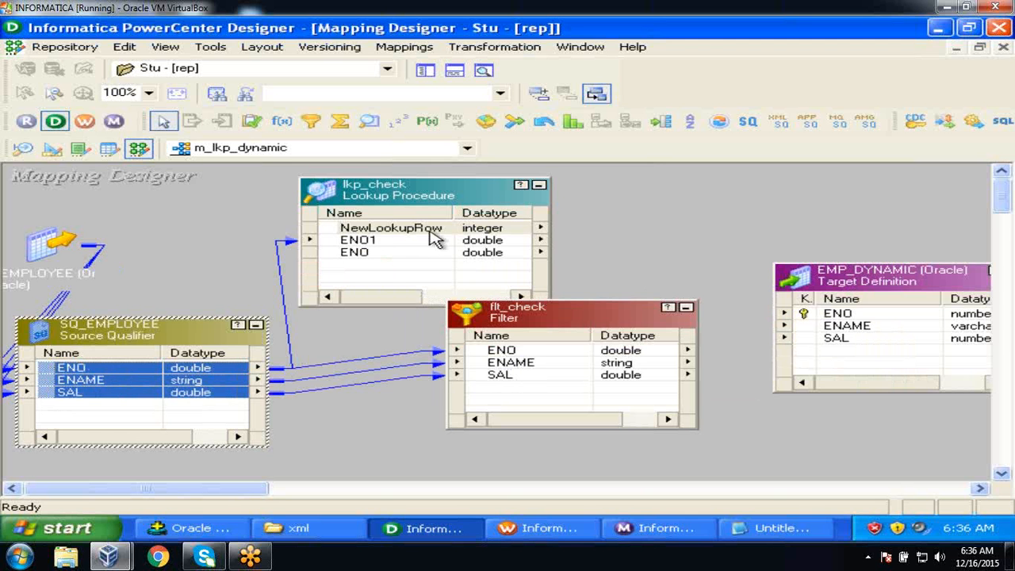
left_click(389, 231)
left_click_drag(320, 232, 499, 395)
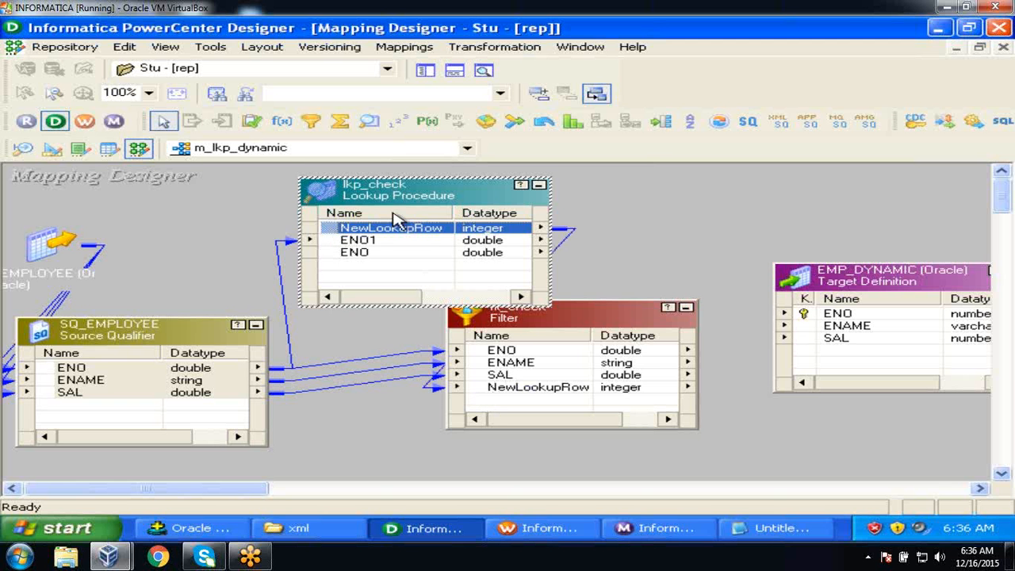
left_click_drag(389, 192, 343, 189)
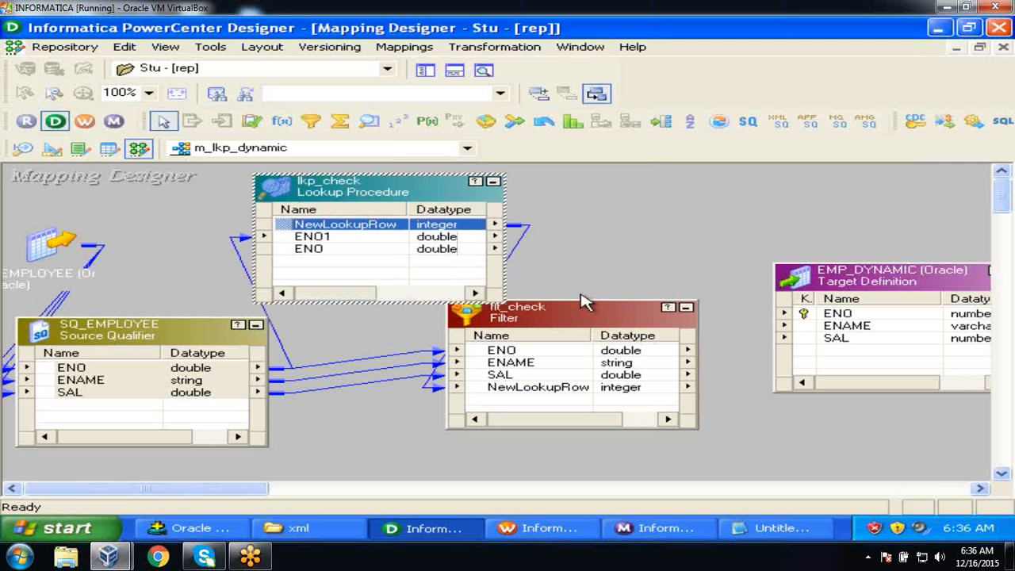
left_click_drag(580, 303, 732, 300)
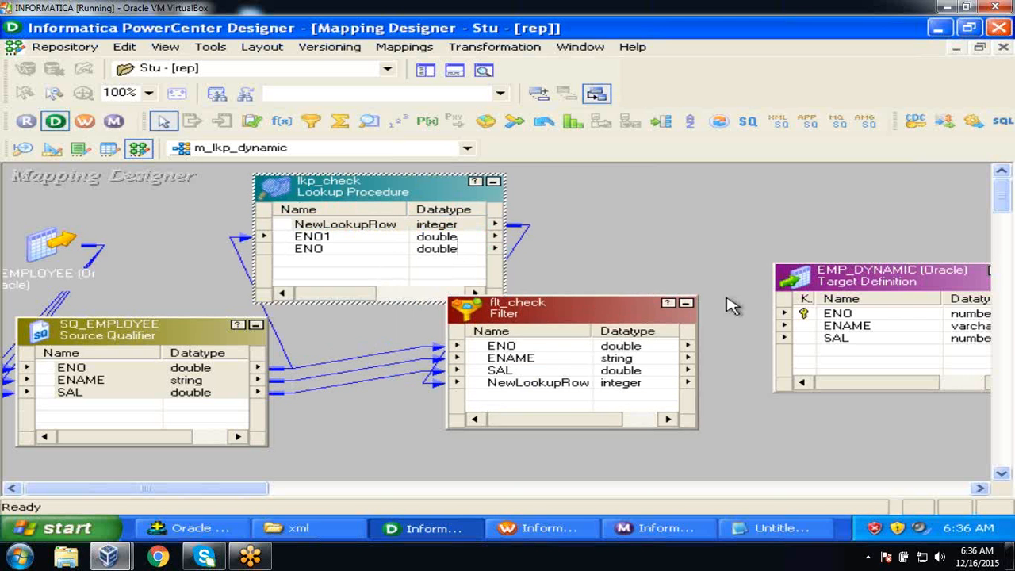
left_click_drag(602, 315, 754, 309)
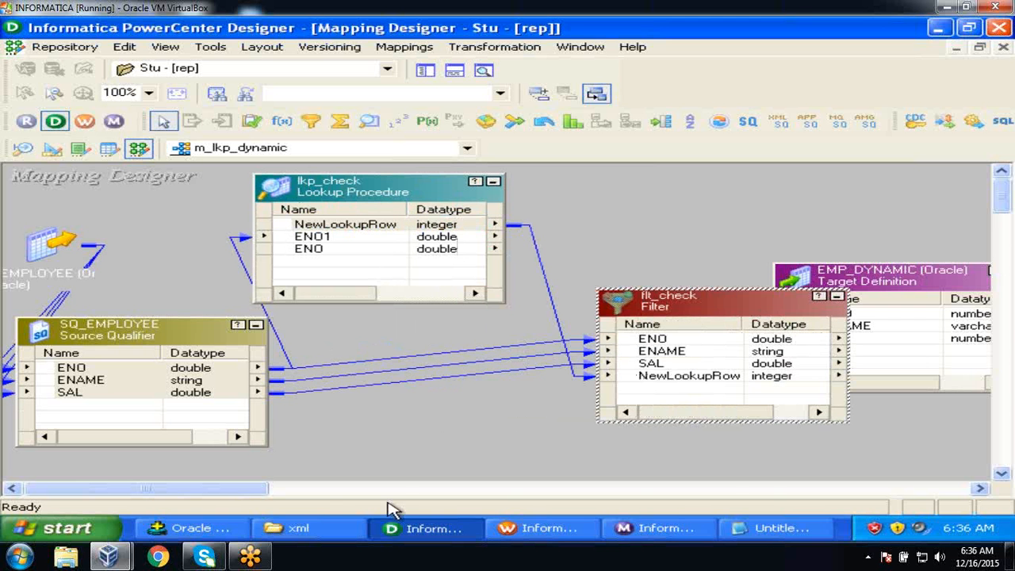
Nudge lkp_check slightly to the right in the Designer mapping.
left_click(211, 531)
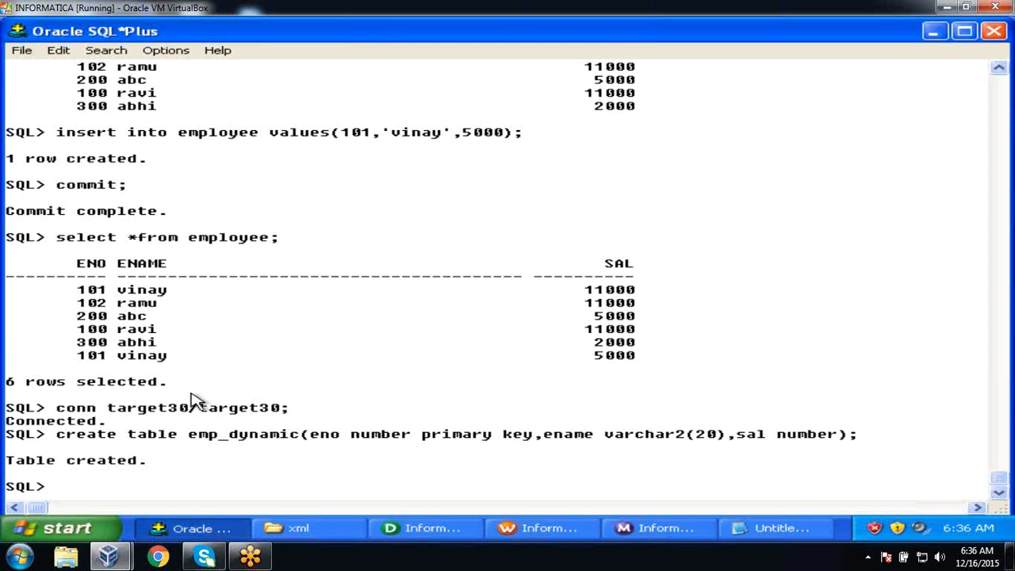
key("alt+Tab")
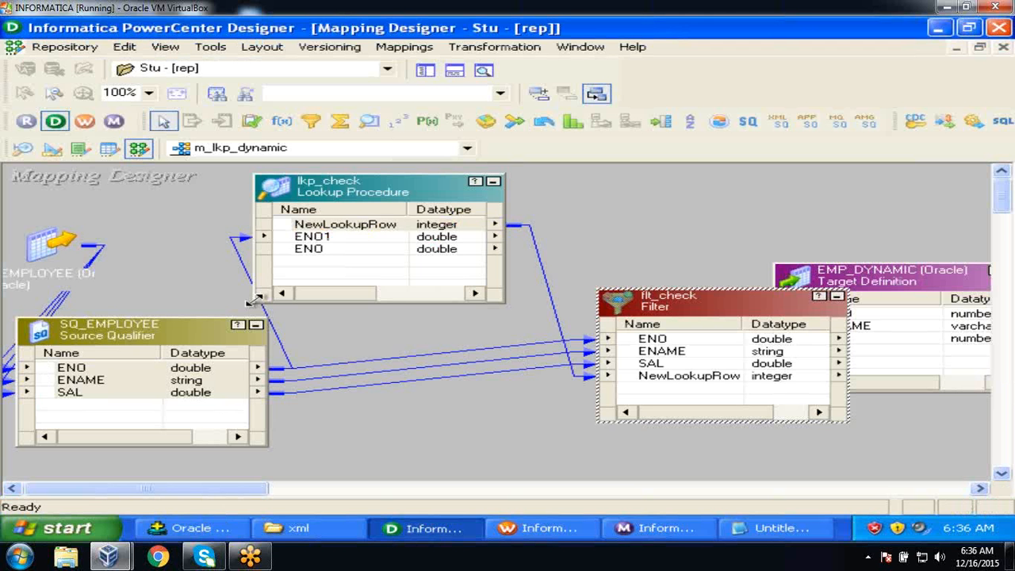
left_click_drag(349, 199, 404, 193)
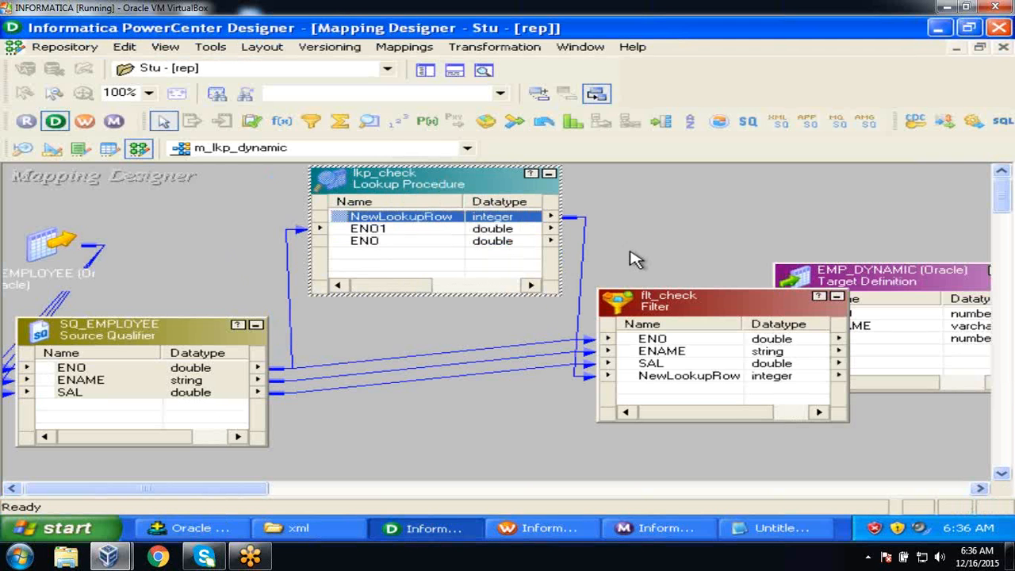
left_click(428, 230)
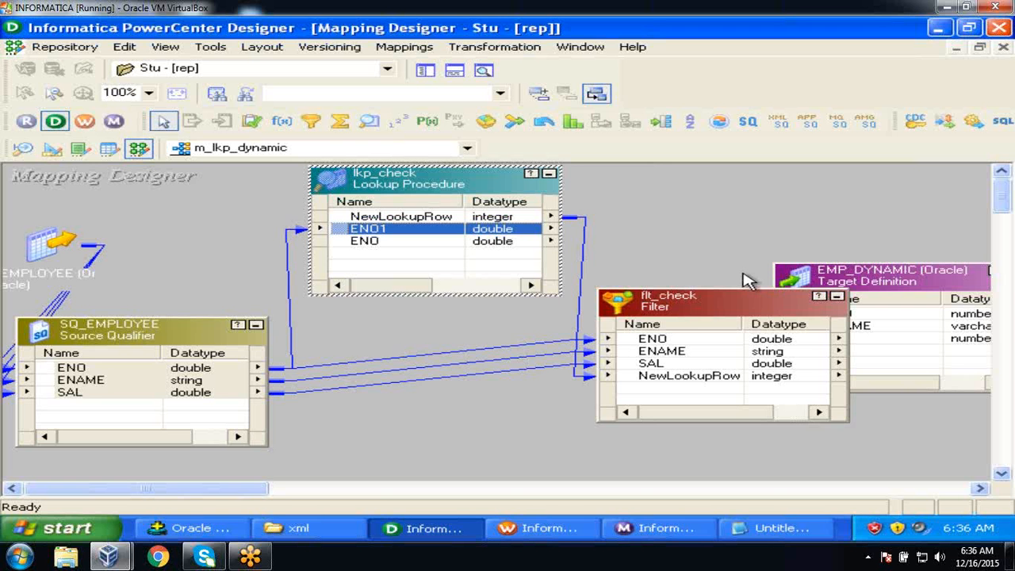
Compare with the SQL*Plus output and highlight the duplicate 101 vinay employee row.
key("alt+Tab")
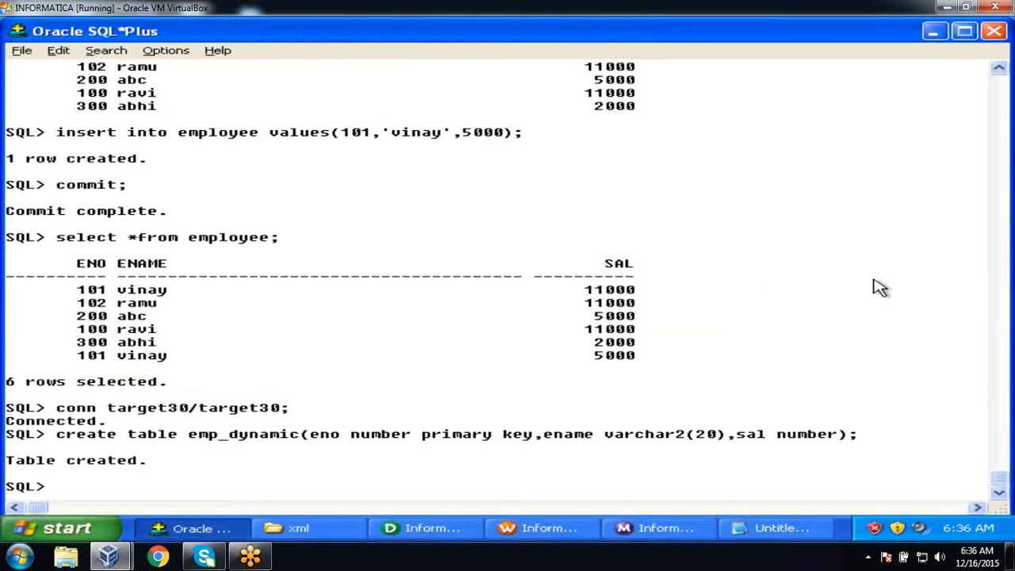
key("alt+Tab")
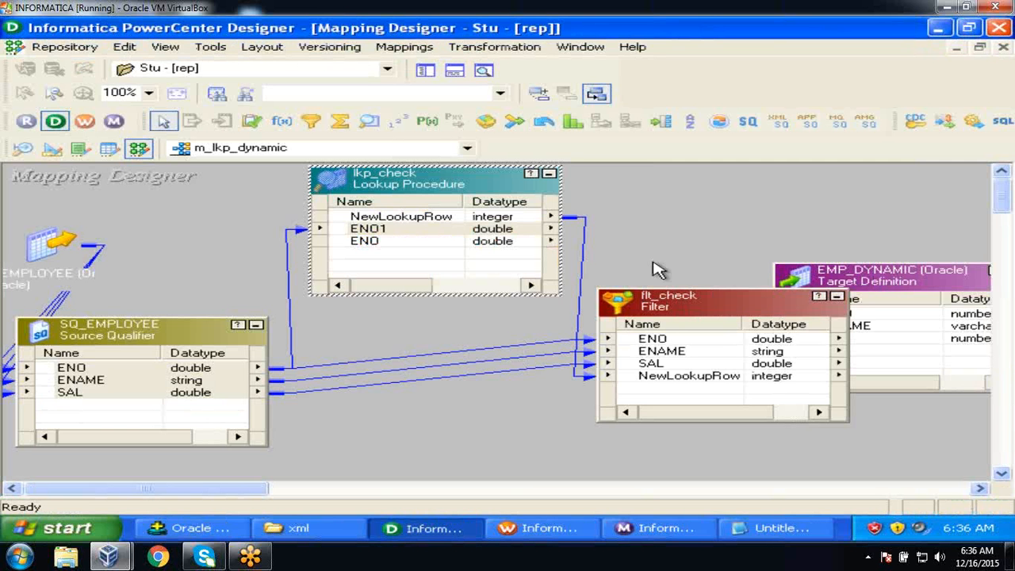
key("alt+Tab")
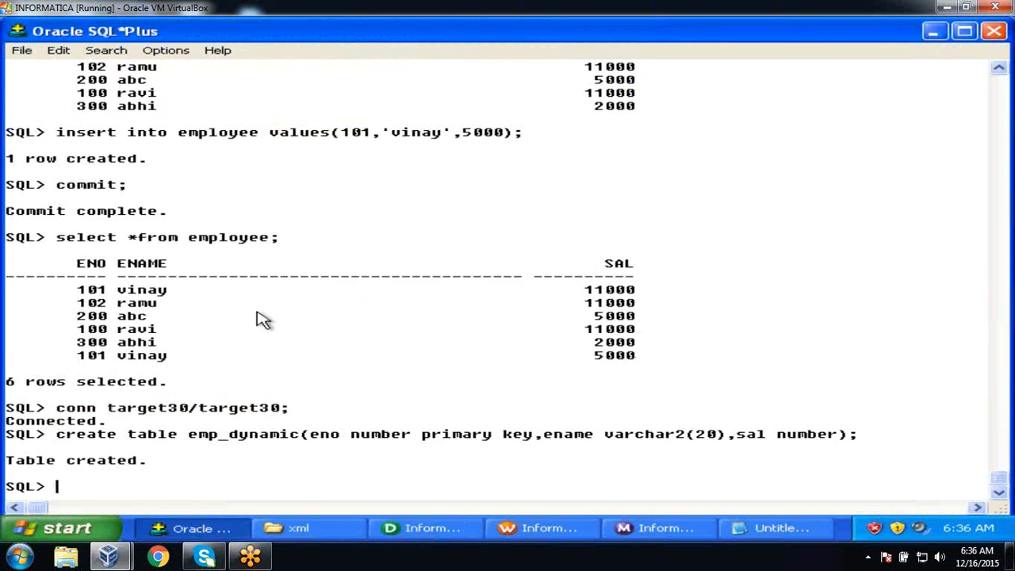
key("alt+Tab")
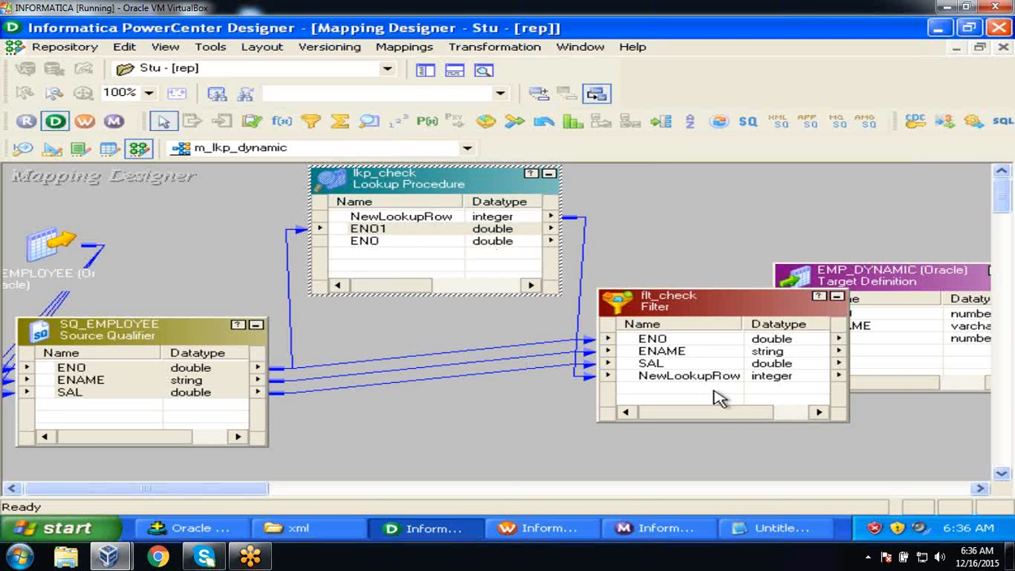
key("alt+Tab")
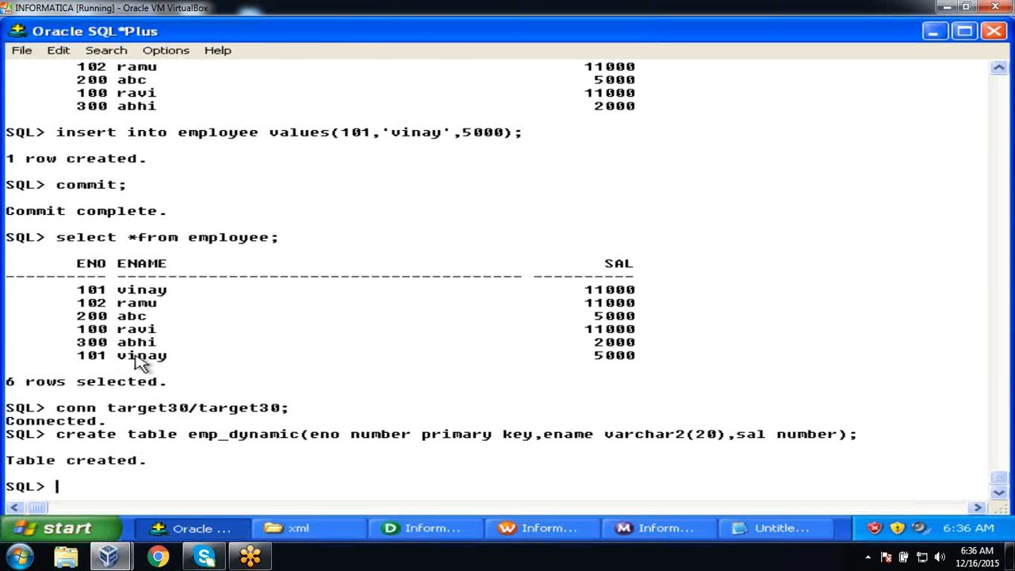
key("alt+Tab")
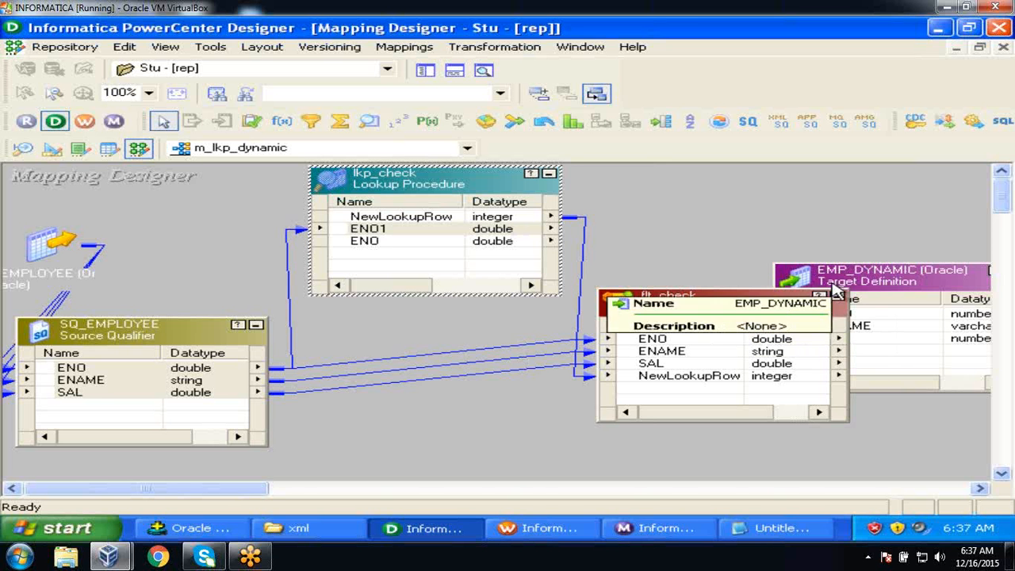
key("alt+Tab")
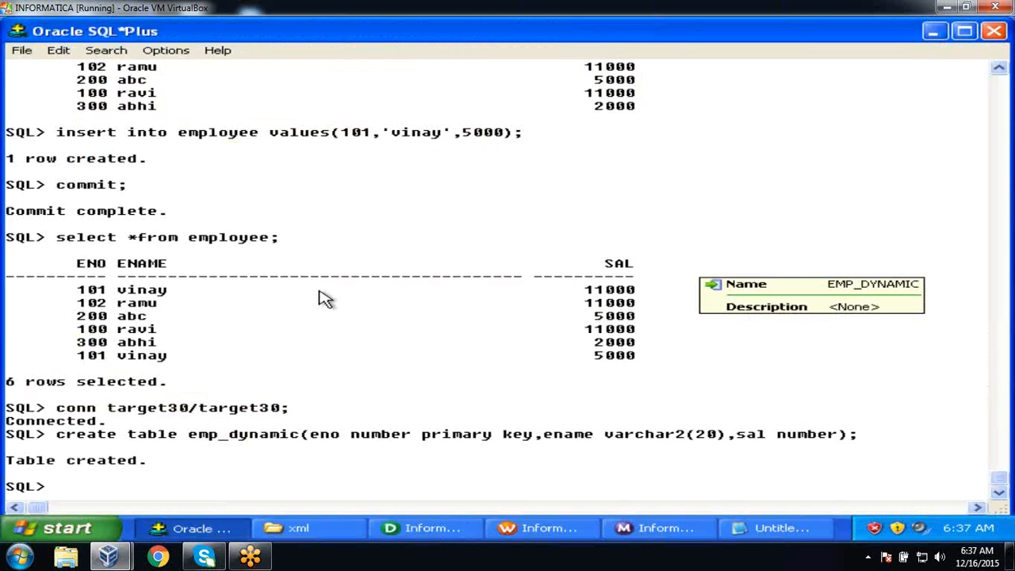
left_click_drag(79, 356, 676, 366)
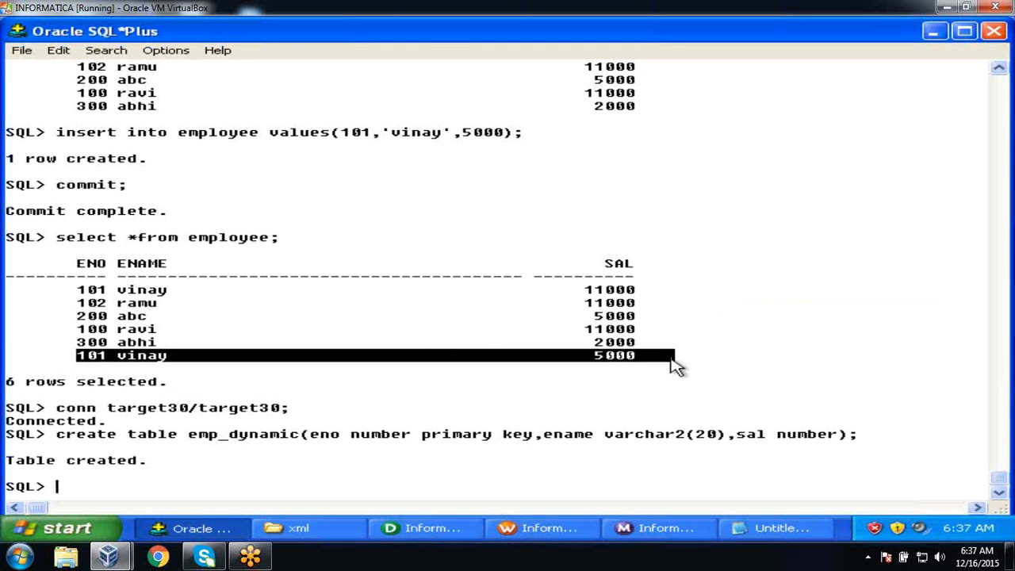
key("alt+Tab")
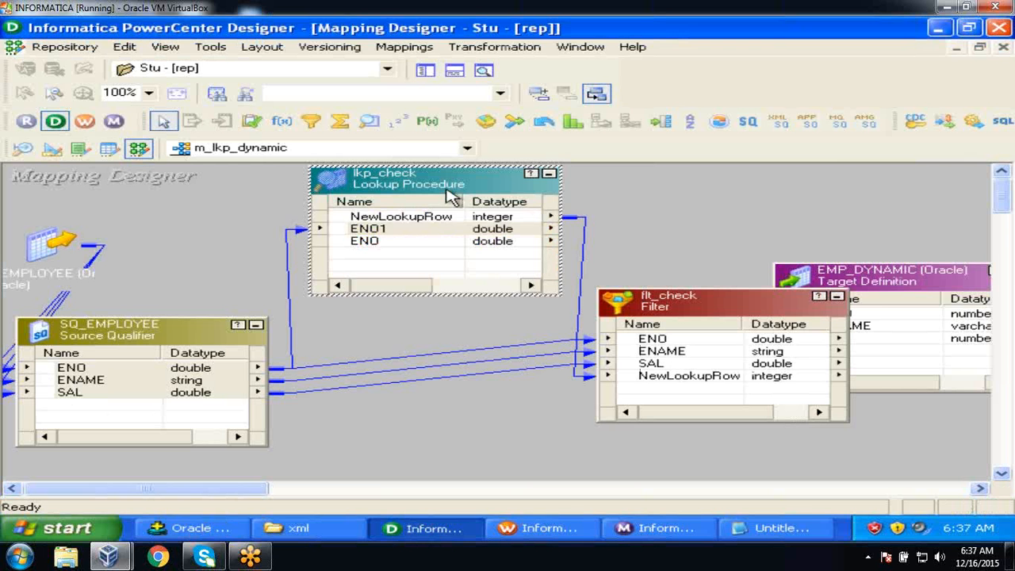
Iconize lkp_check and link flt_check's ENO, ENAME and SAL ports to EMP_DYNAMIC.
left_click(547, 172)
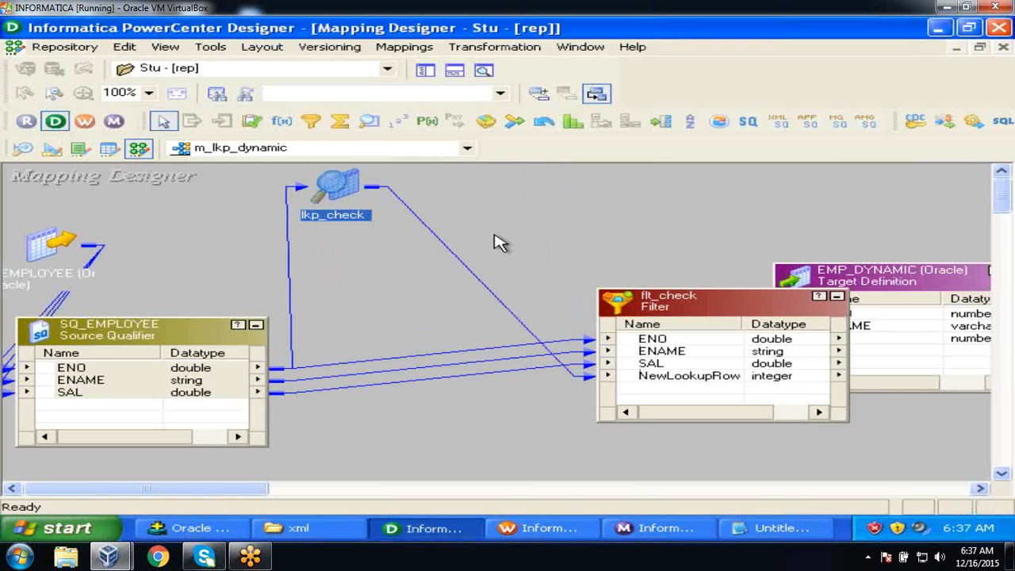
left_click_drag(655, 309, 454, 302)
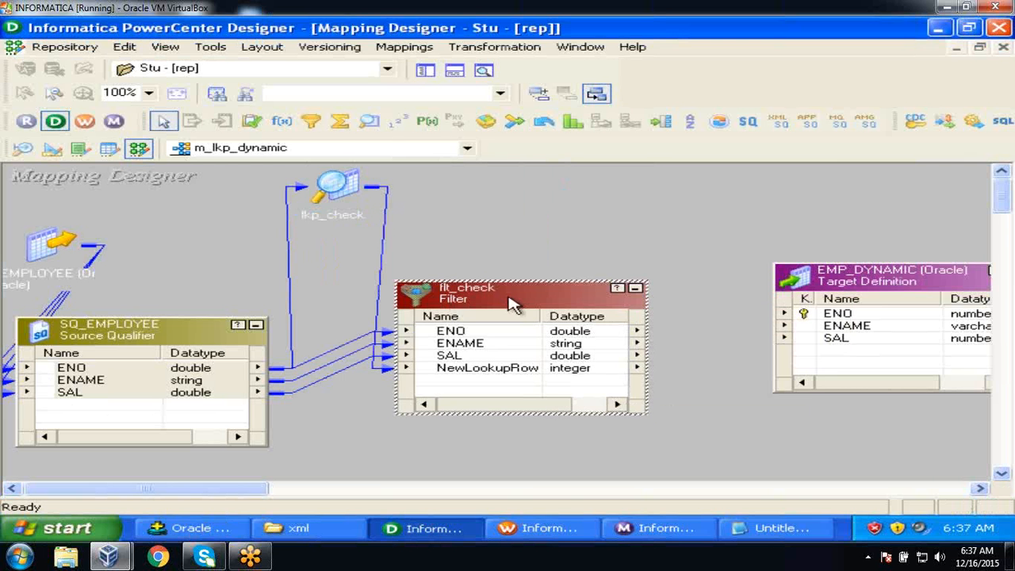
left_click(474, 333)
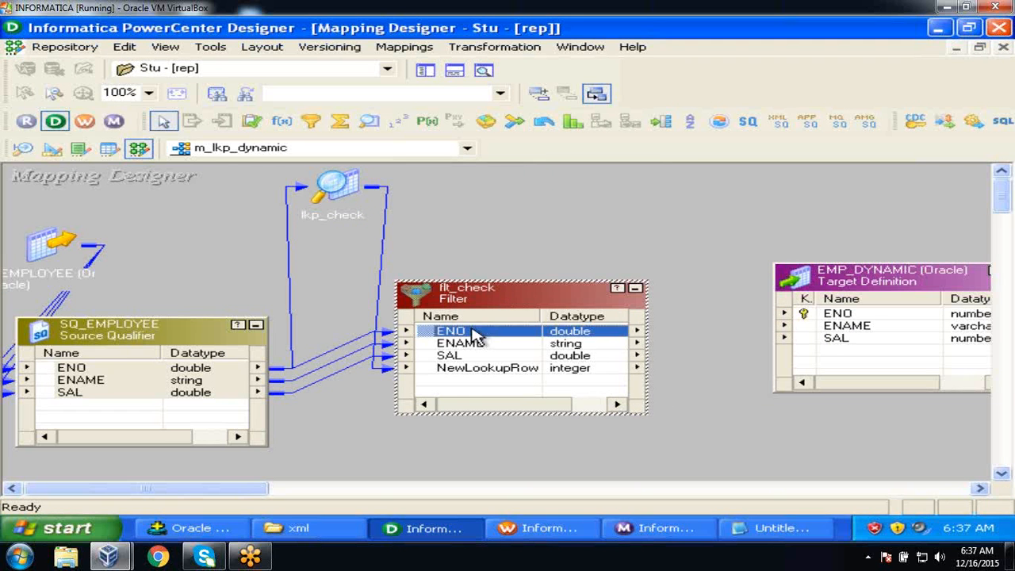
key("shift+Down")
key("shift+Down")
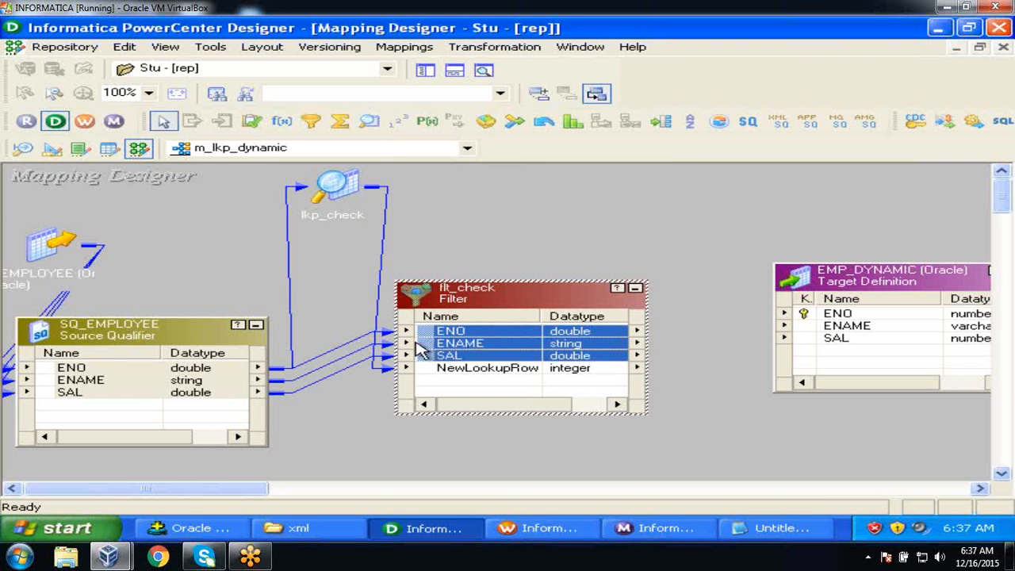
left_click_drag(418, 342, 861, 313)
Set and validate flt_check's filter condition as NewLookupRow = 1.
double_click(553, 287)
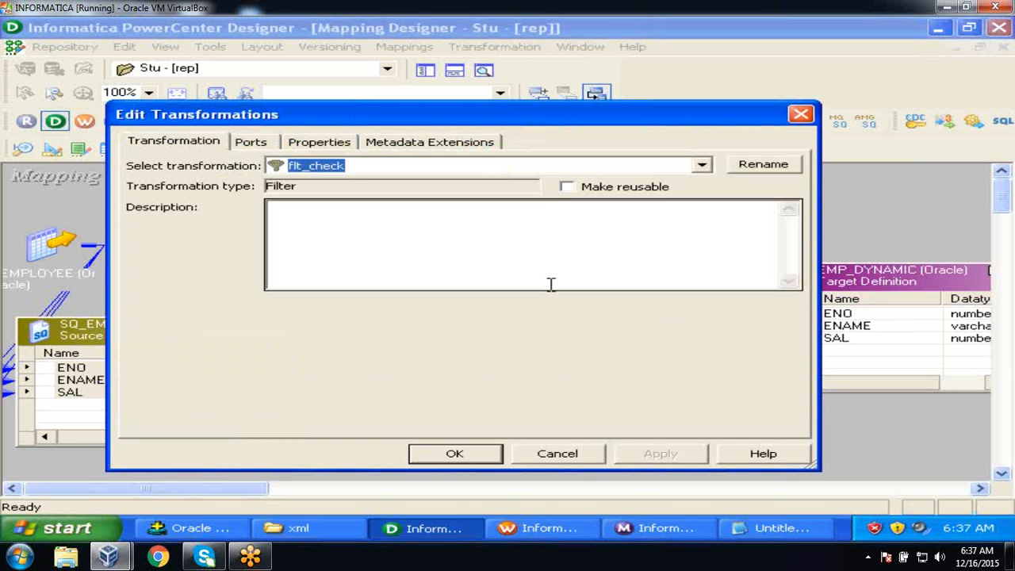
left_click(326, 139)
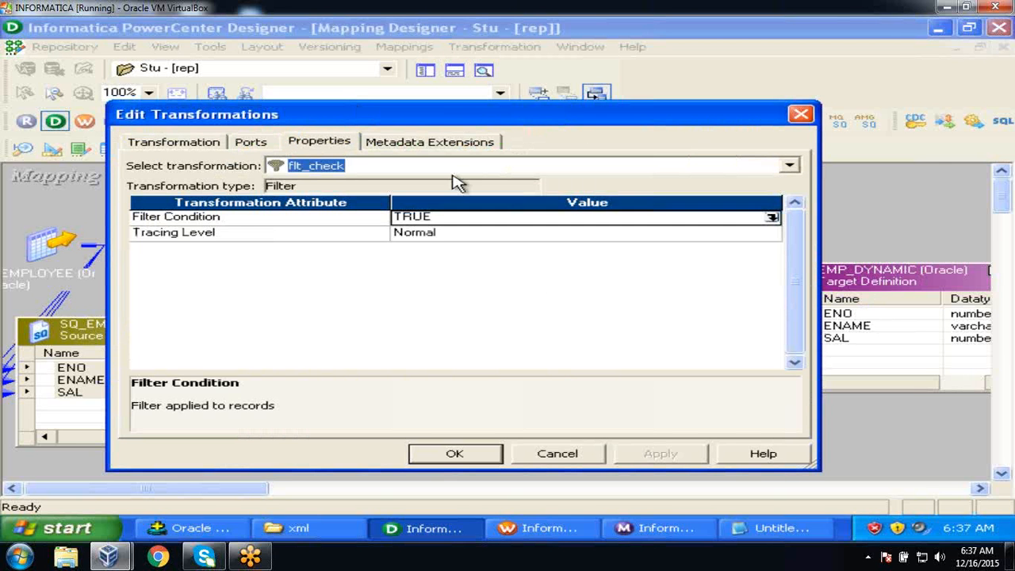
left_click(771, 216)
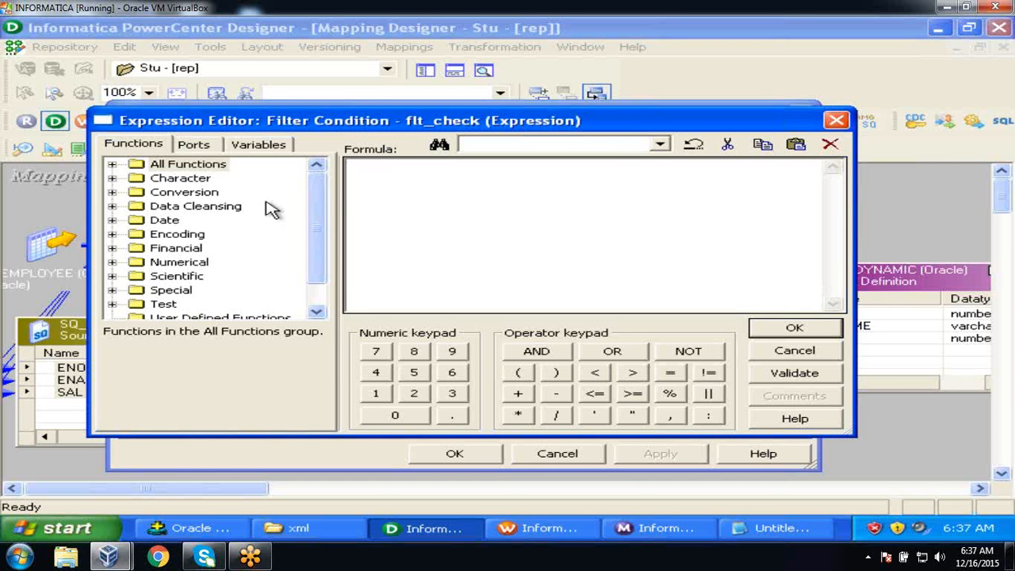
left_click(190, 146)
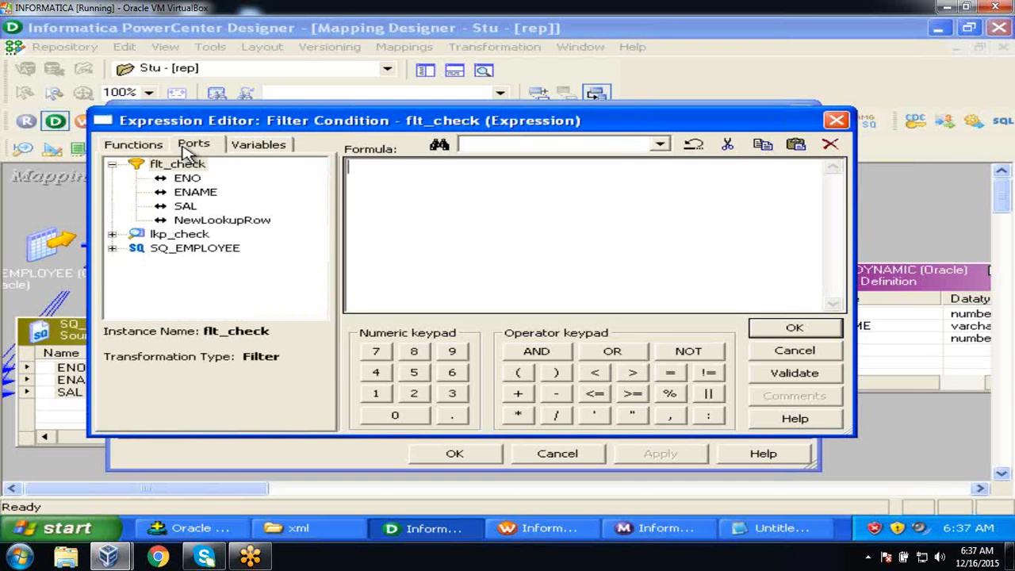
double_click(215, 221)
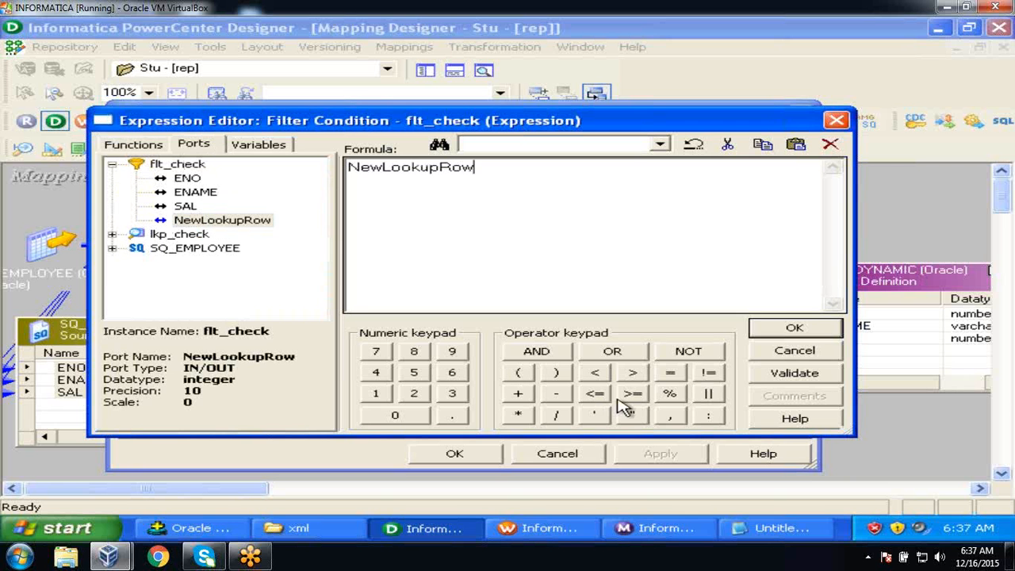
left_click(670, 372)
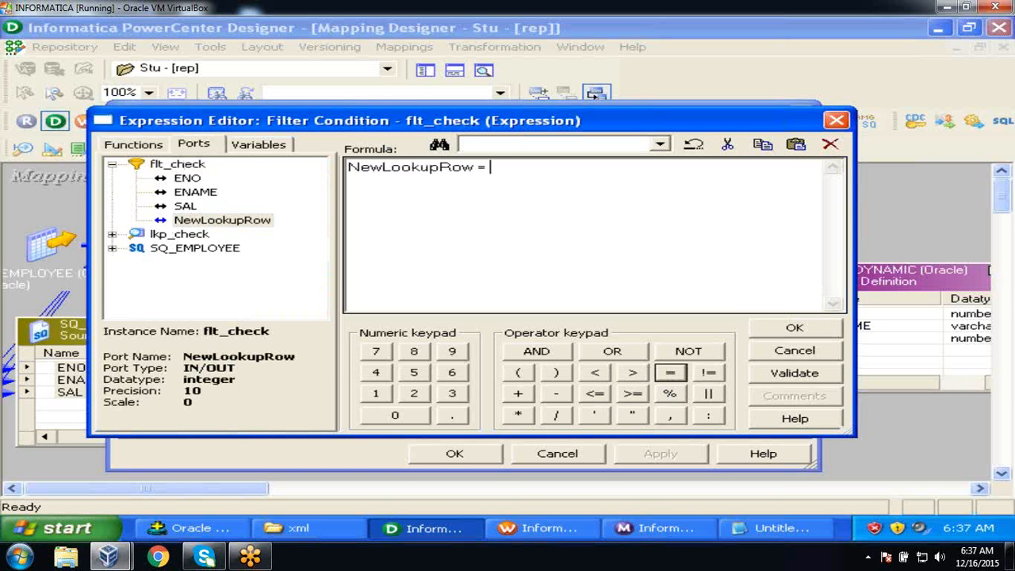
left_click(378, 393)
left_click(793, 374)
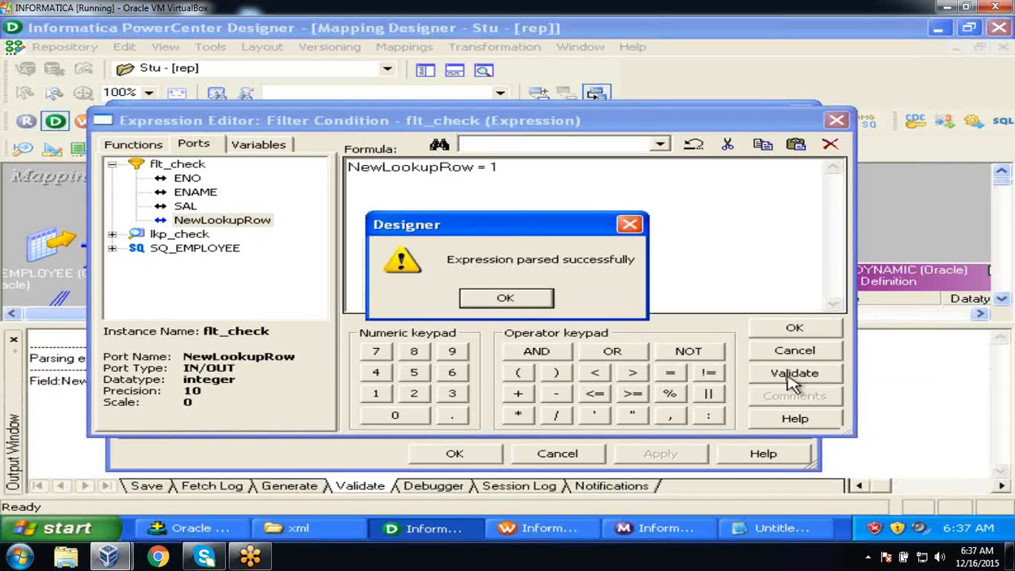
left_click(512, 298)
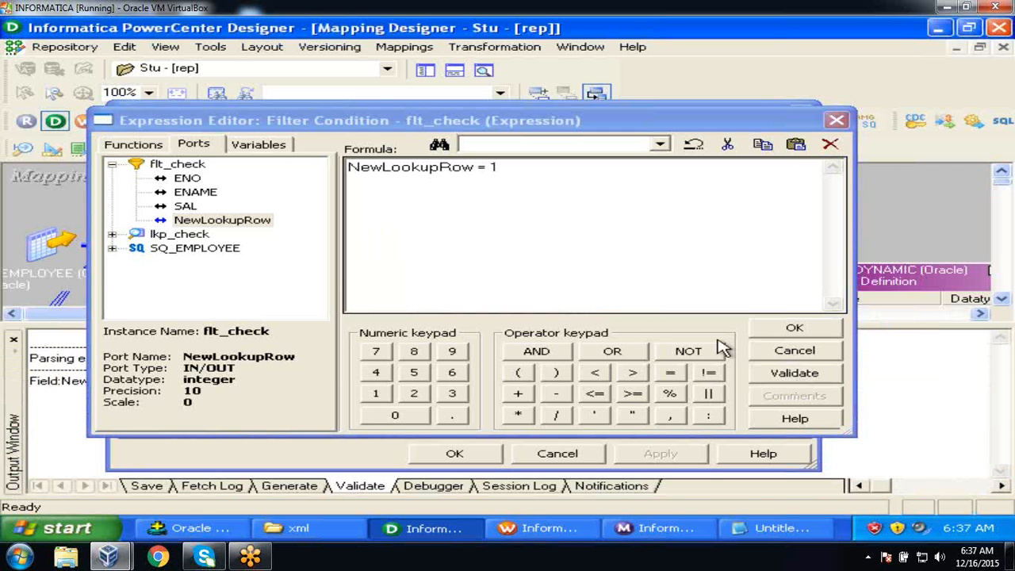
left_click(793, 328)
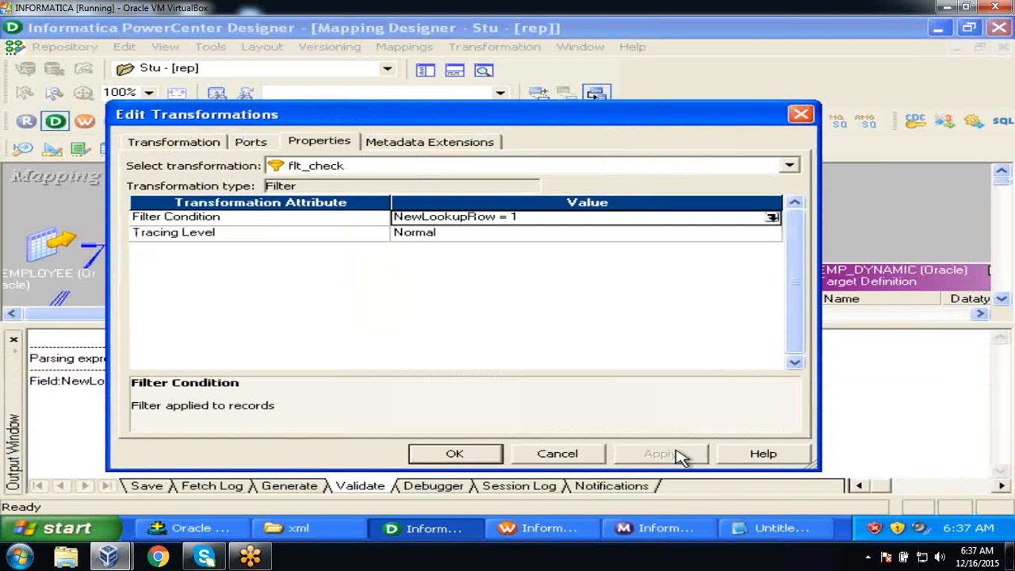
left_click(478, 454)
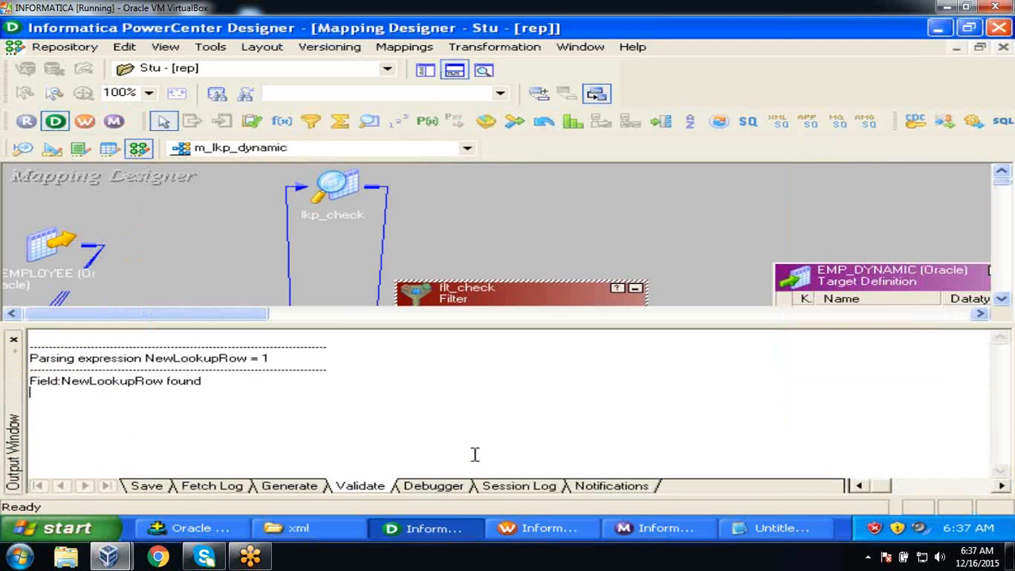
Close the Output window and arrange all mapping objects as icons.
left_click(14, 339)
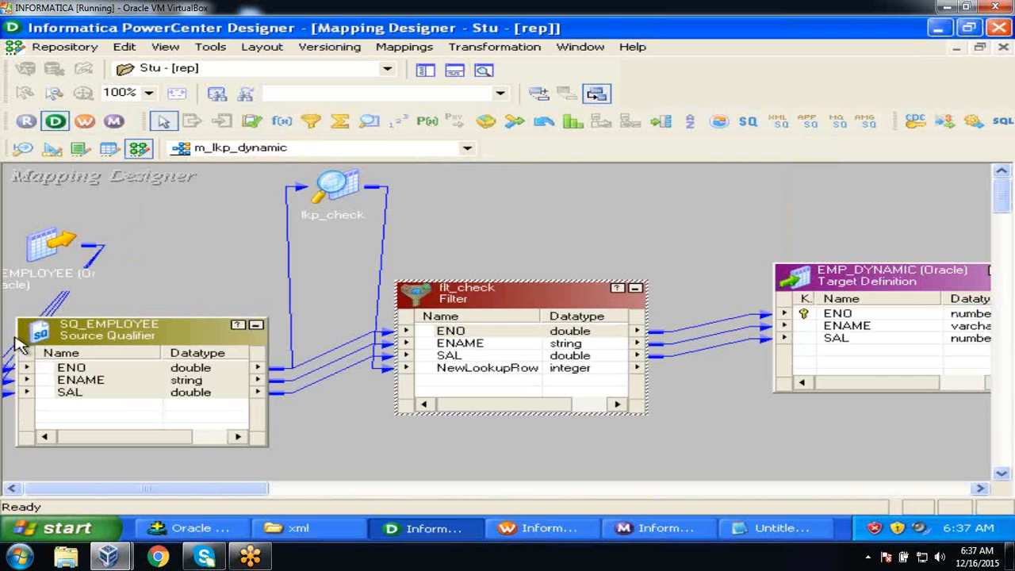
left_click(565, 205)
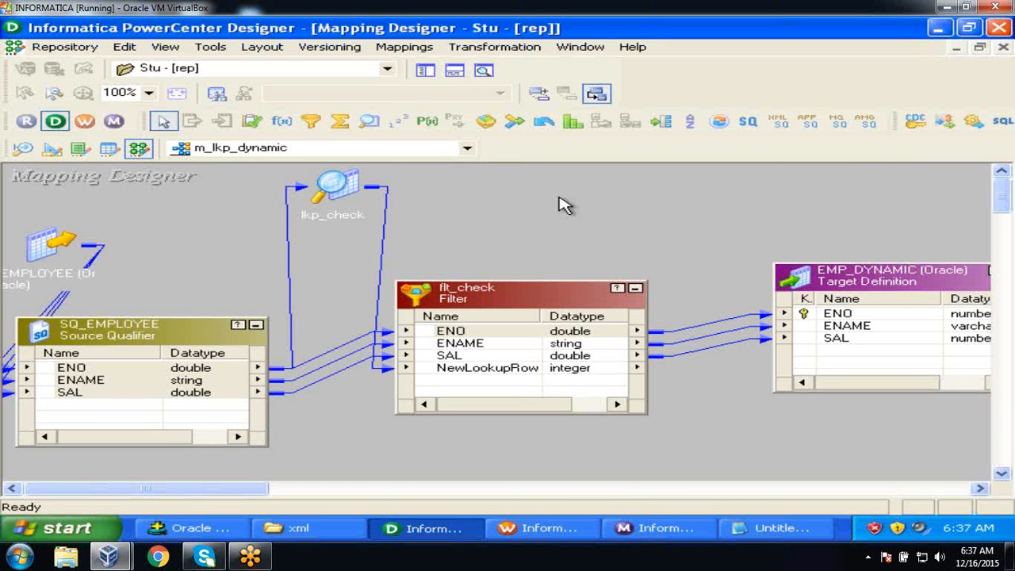
right_click(560, 199)
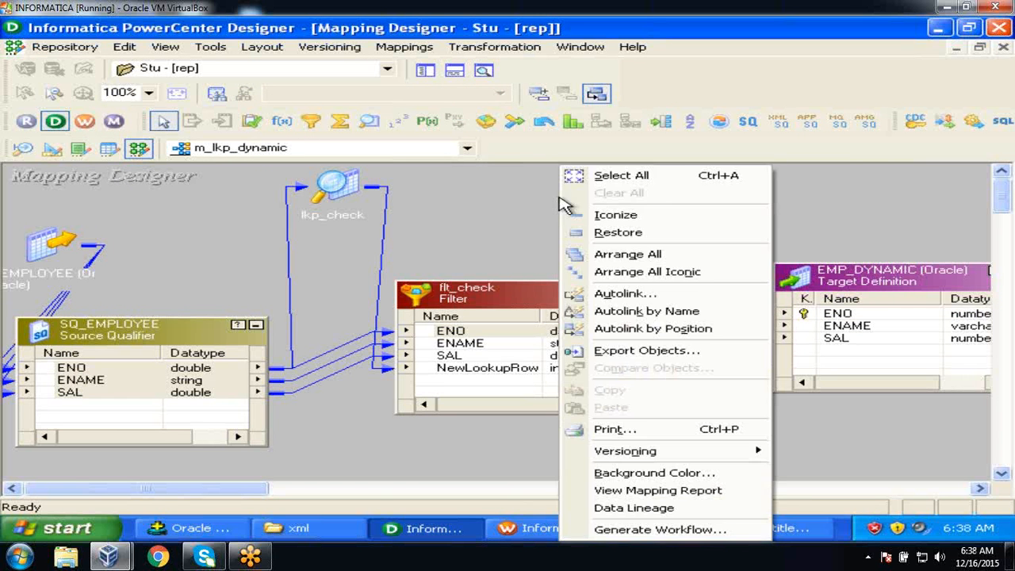
left_click(614, 274)
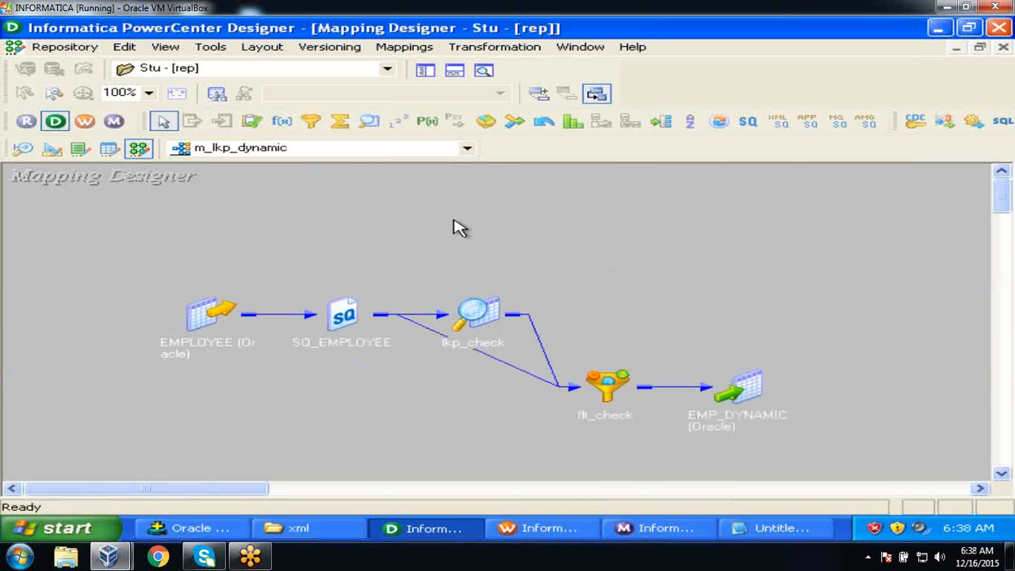
Save the m_lkp_dynamic mapping to the repository.
left_click(91, 47)
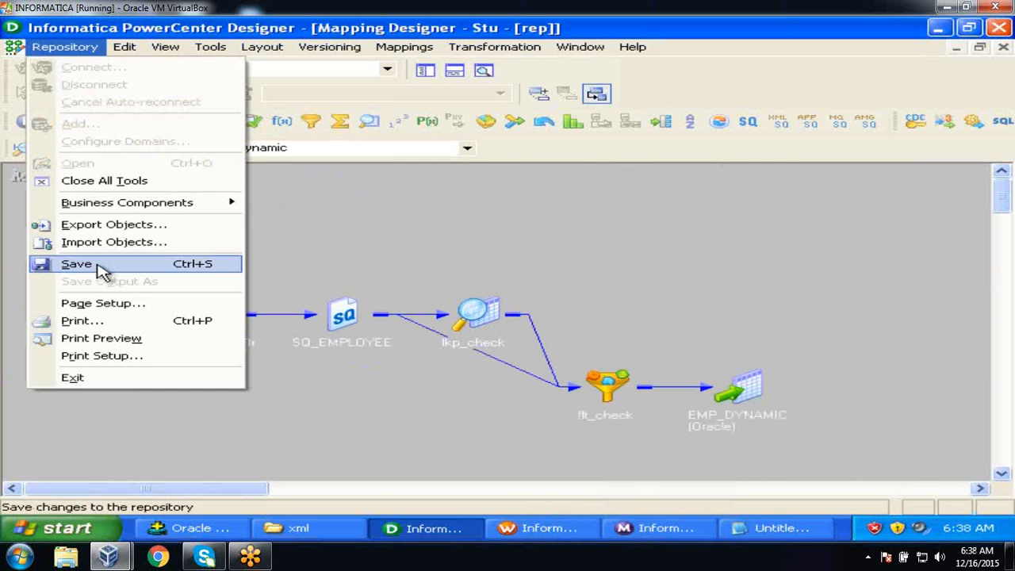
left_click(101, 271)
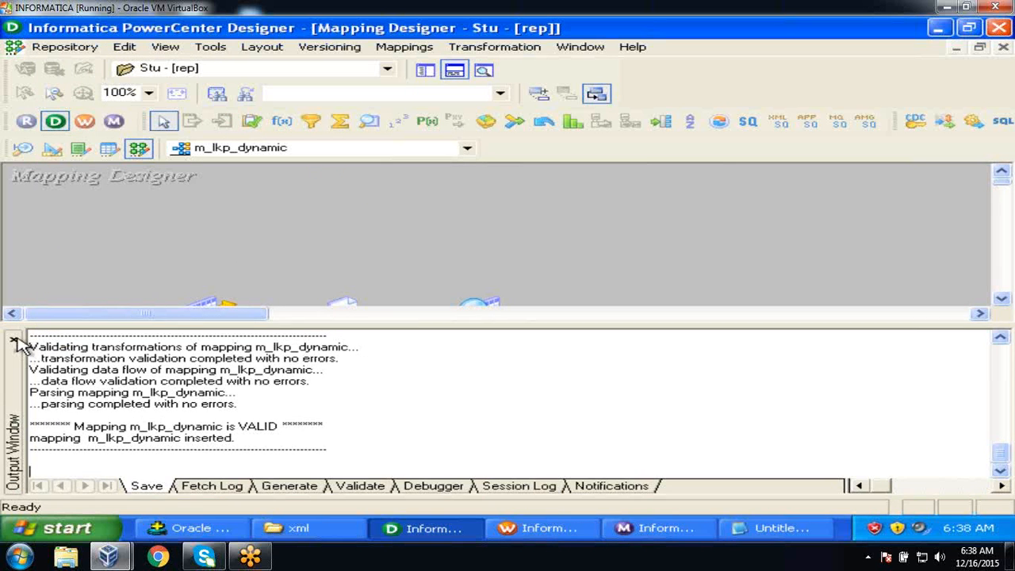
left_click(14, 339)
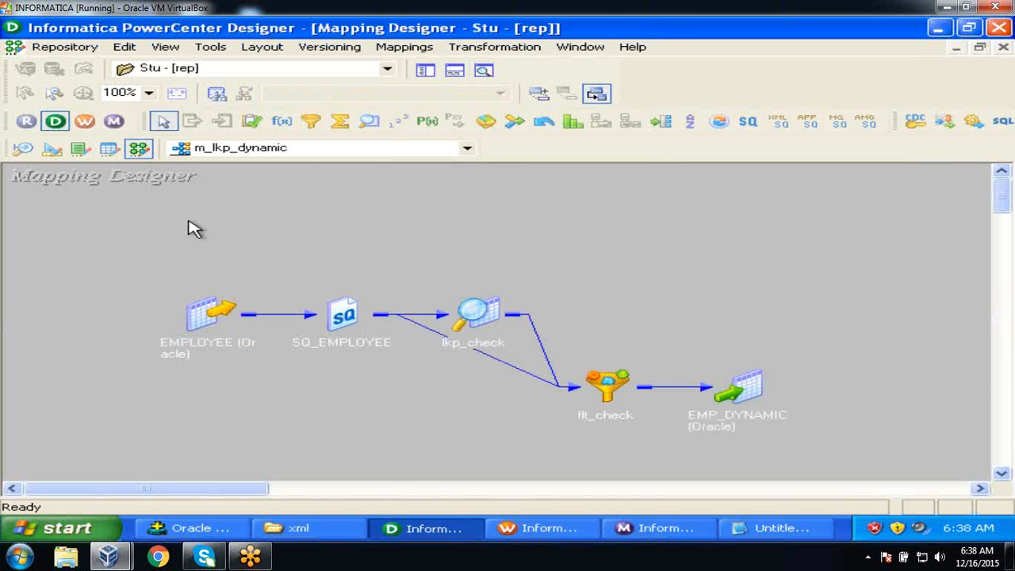
Launch Workflow Manager maximized and clear the existing task from the Task Developer.
left_click(84, 123)
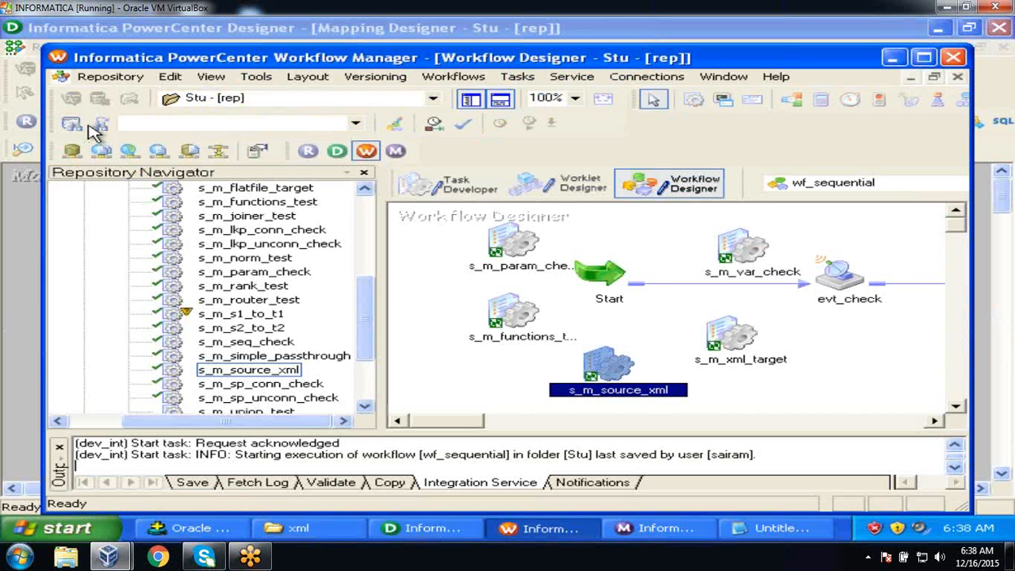
left_click(924, 57)
left_click(436, 155)
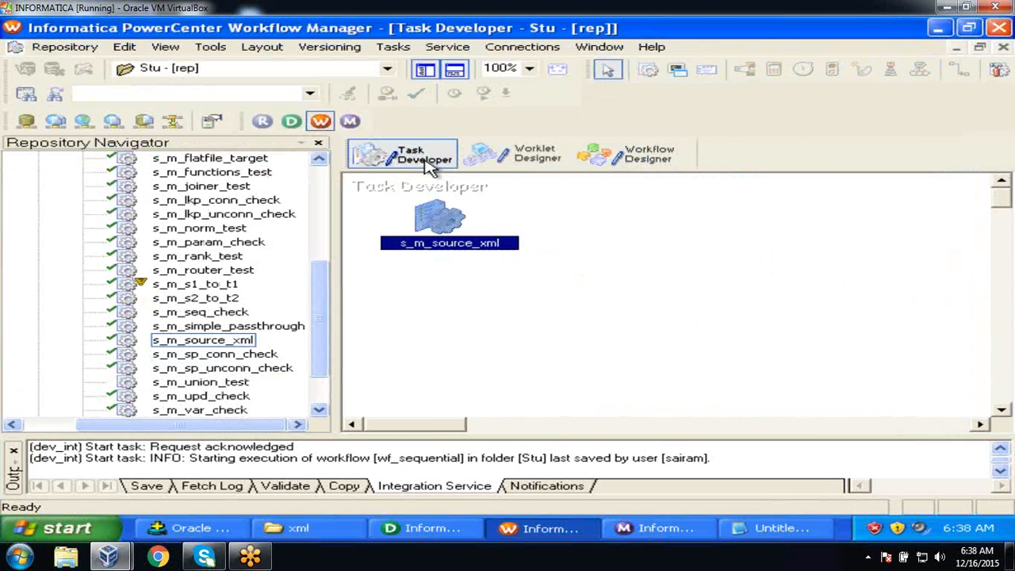
right_click(587, 222)
left_click(633, 207)
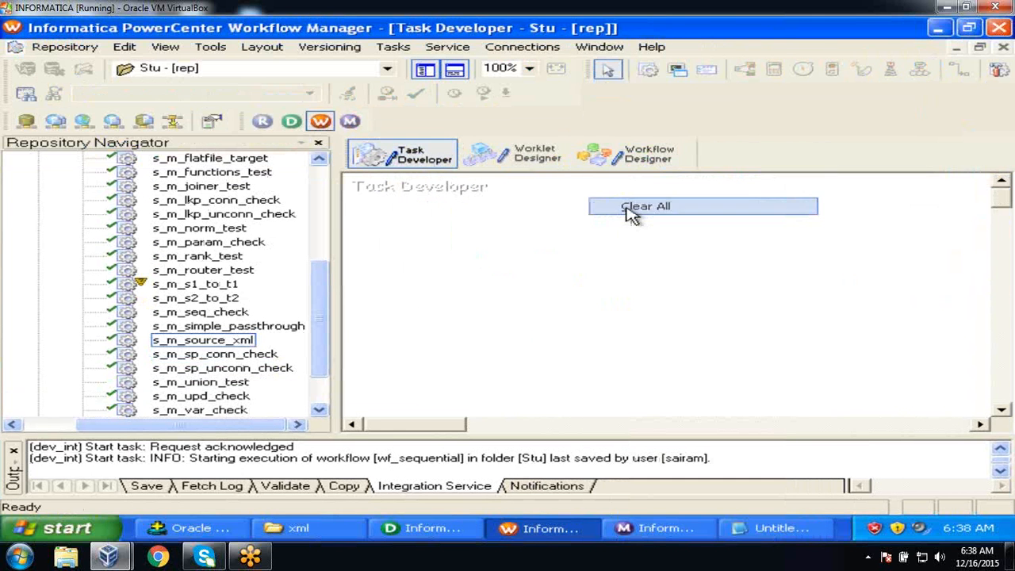
Create session task s_m_lkp_dynamic using mapping m_lkp_dynamic.
left_click(393, 47)
left_click(407, 70)
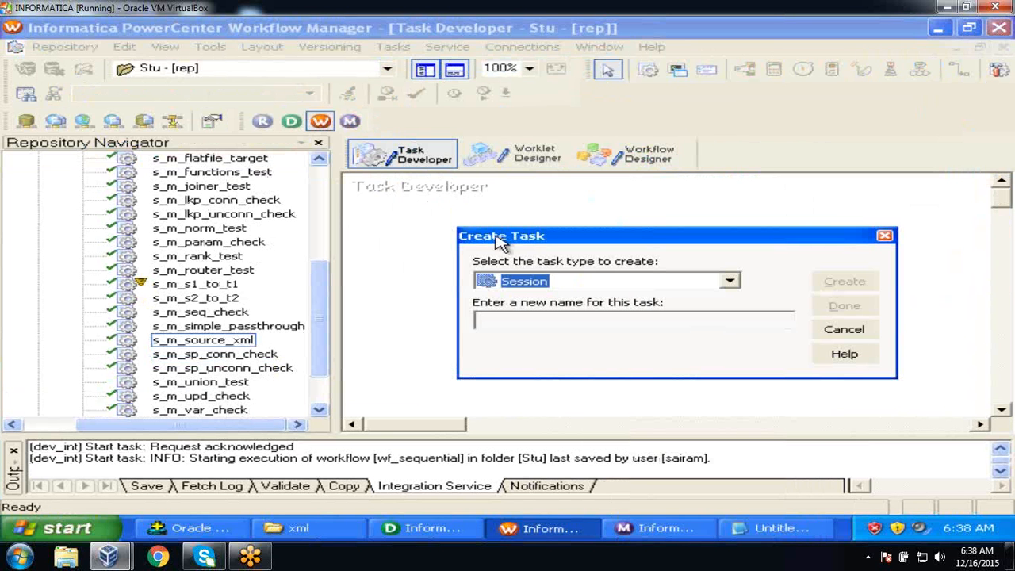
left_click(555, 321)
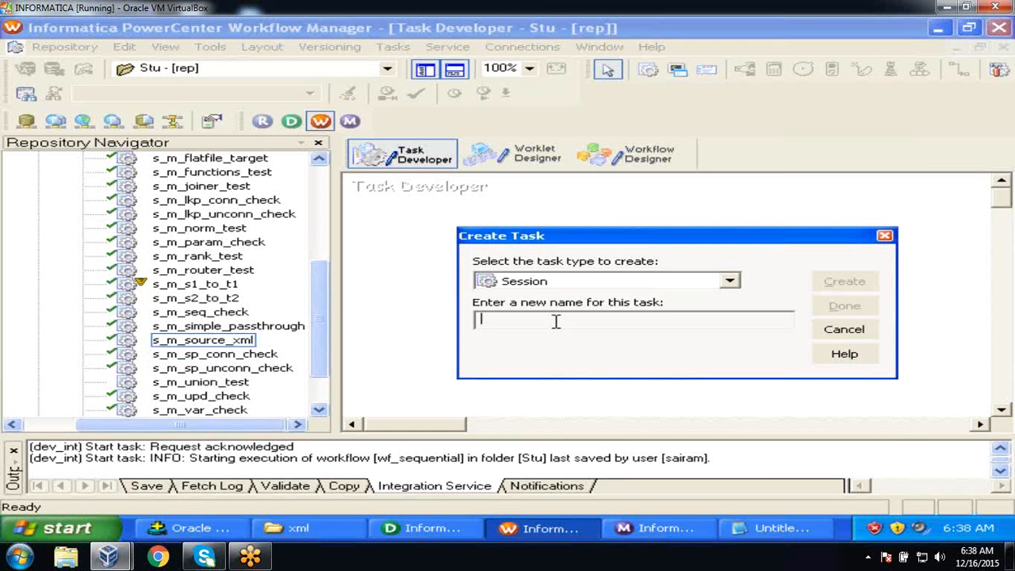
type("s_m_lkp_dynamic")
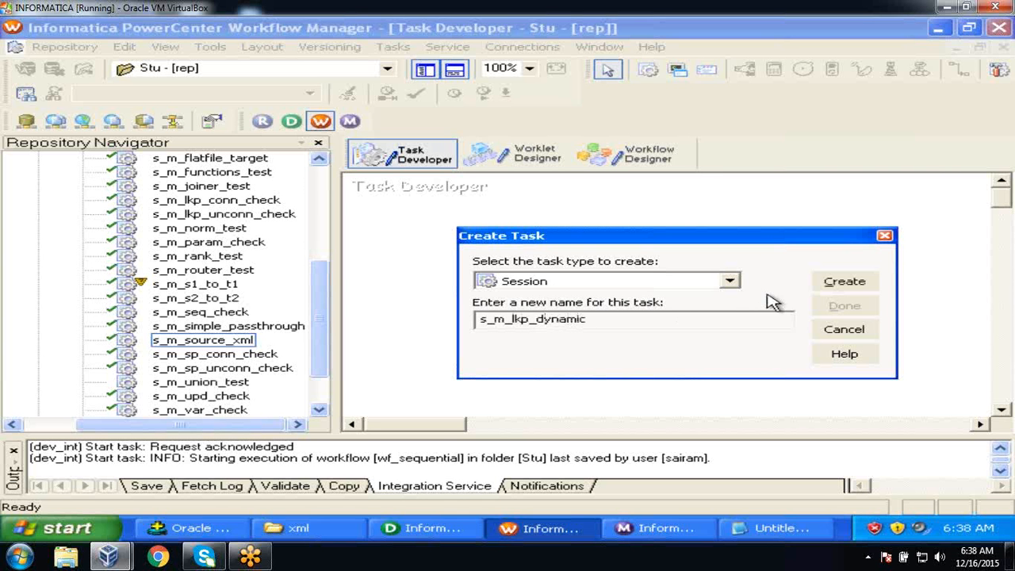
left_click(843, 281)
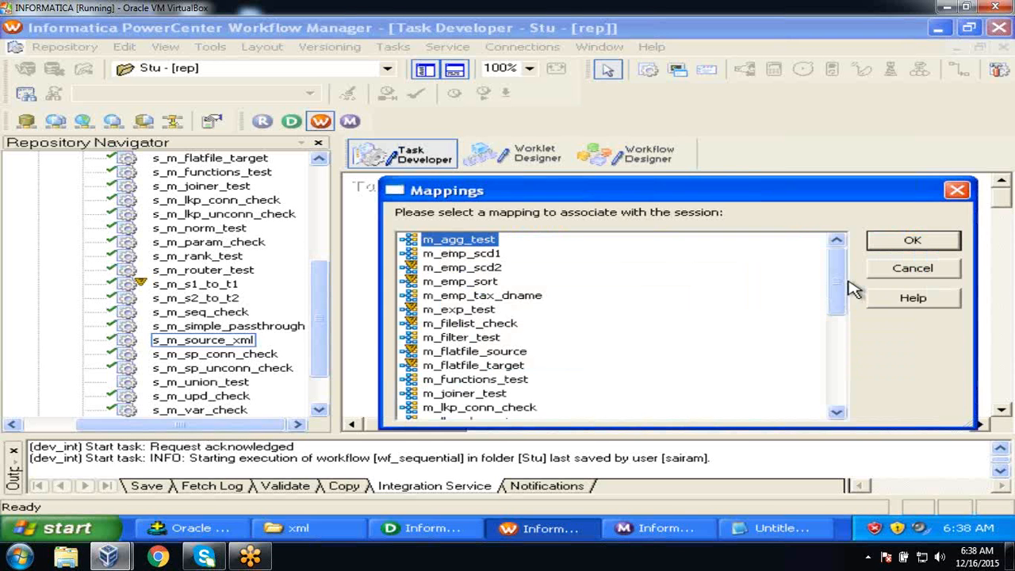
left_click_drag(838, 283, 845, 311)
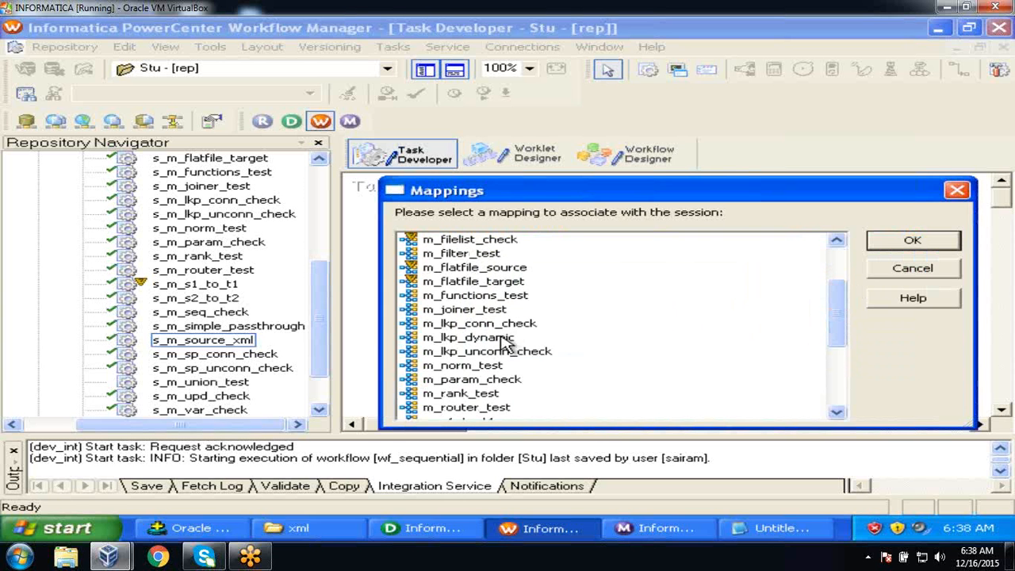
left_click(501, 337)
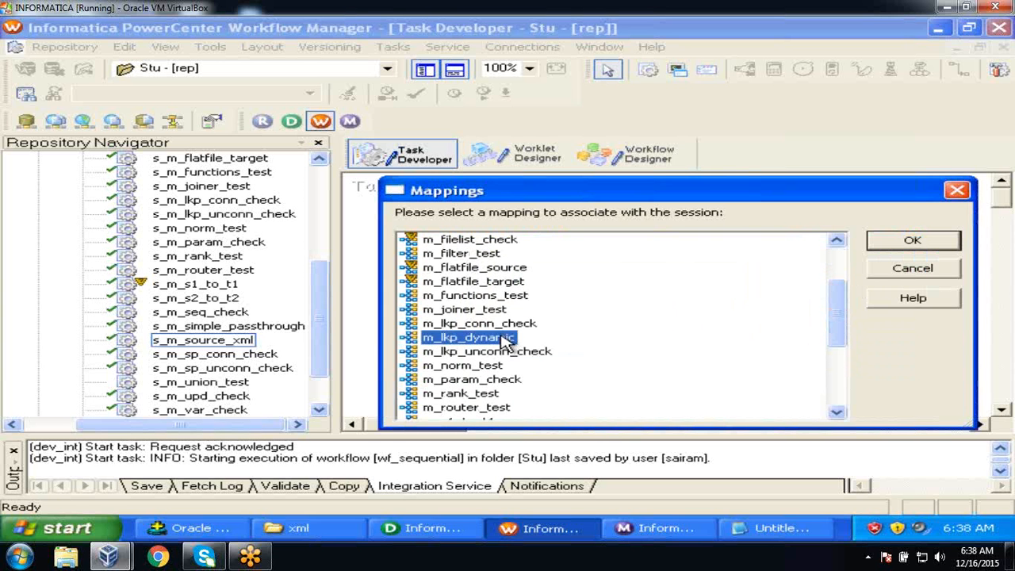
left_click(888, 247)
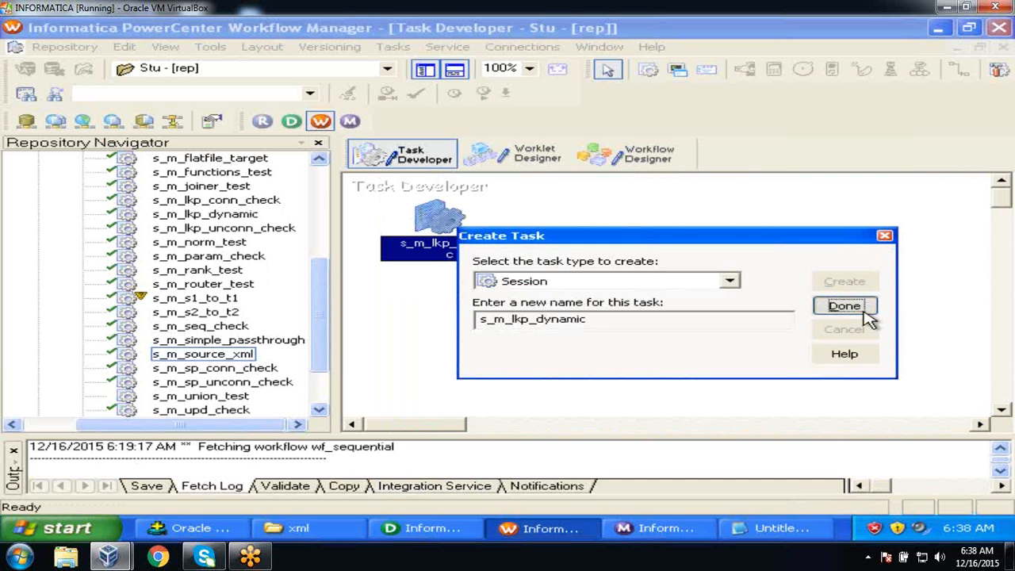
left_click(867, 315)
left_click(722, 317)
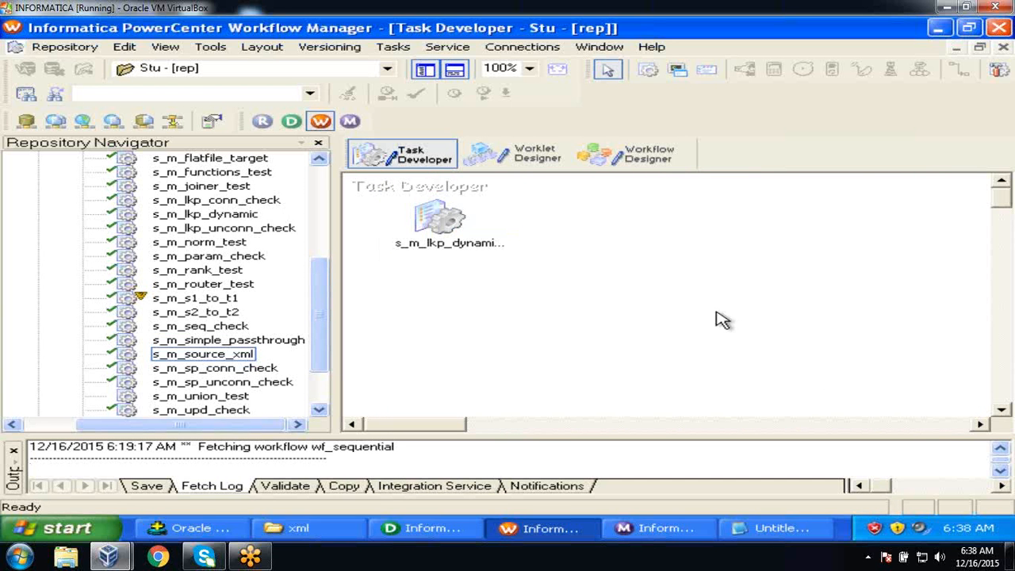
double_click(444, 220)
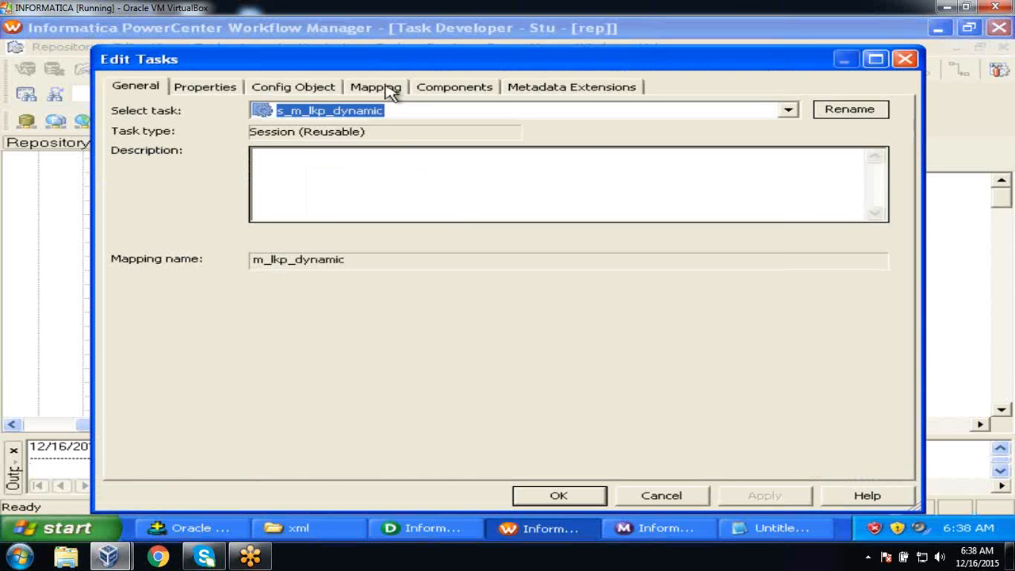
left_click(392, 93)
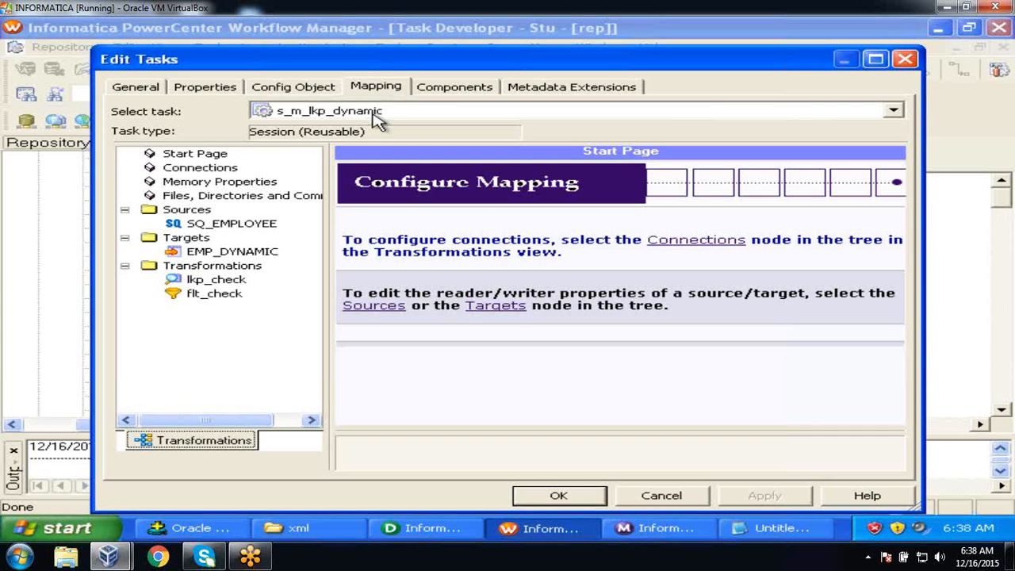
left_click(268, 226)
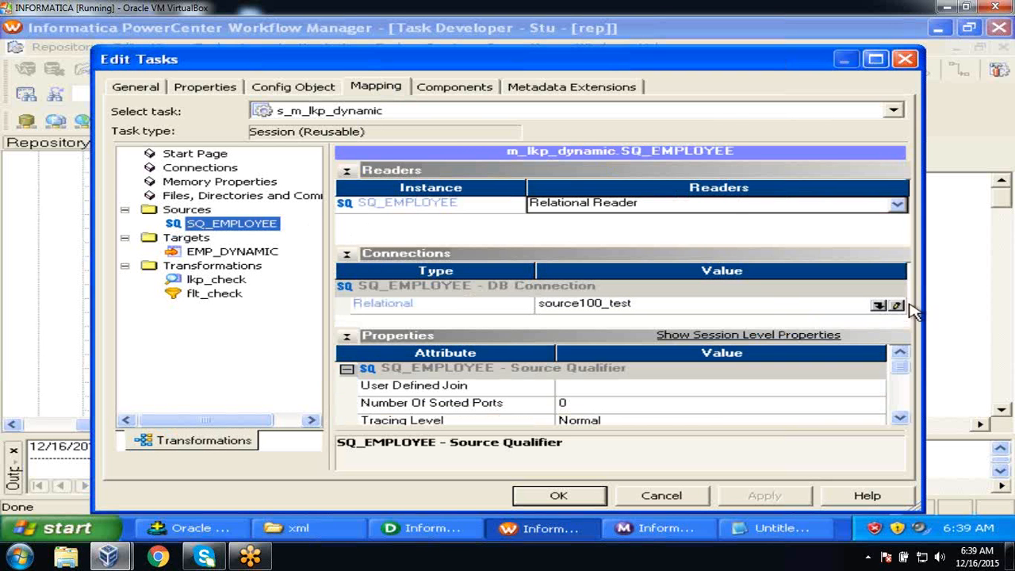
left_click(878, 306)
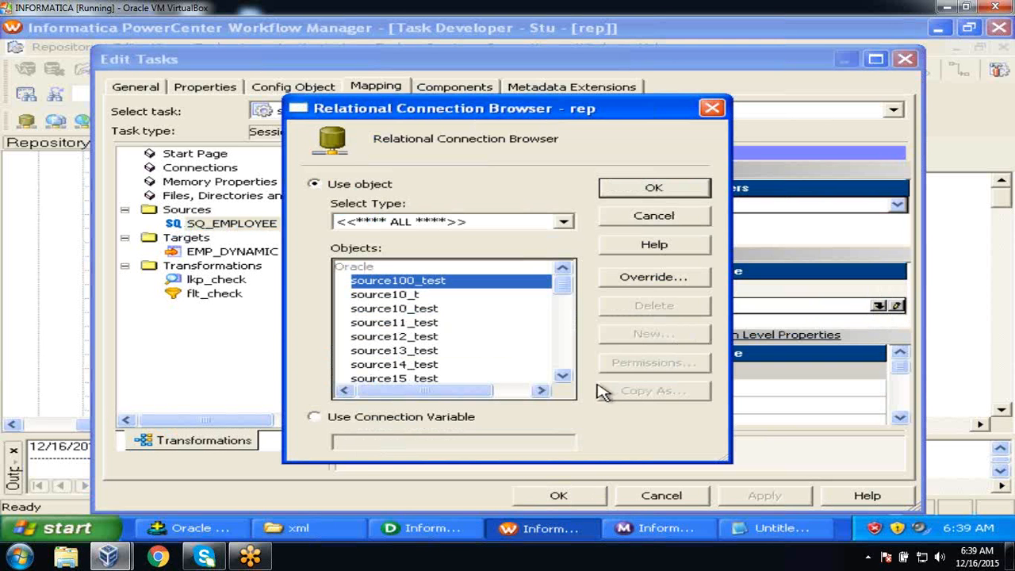
left_click(563, 378)
left_click(563, 378)
left_click(563, 378)
left_click(563, 378)
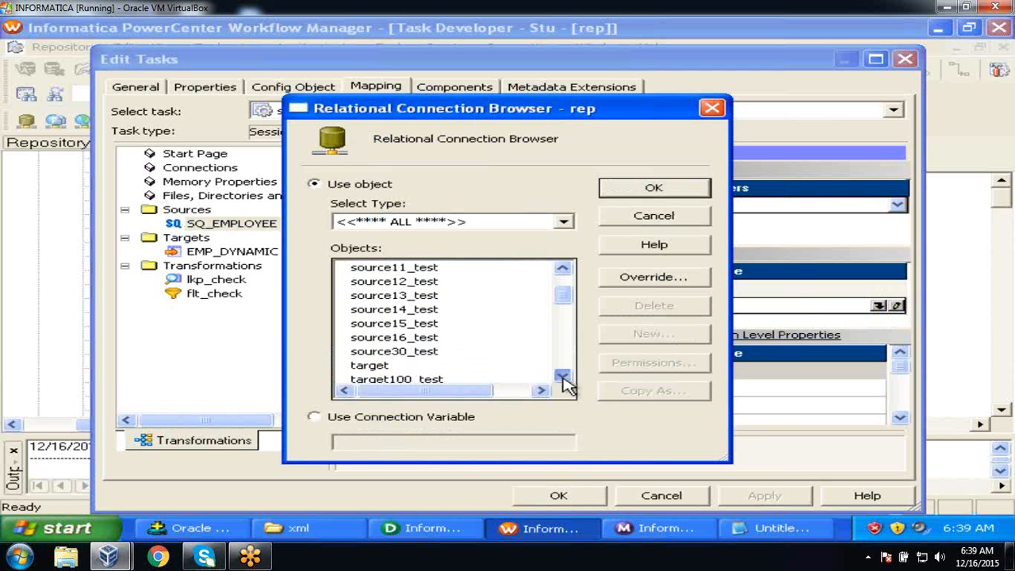
left_click(564, 378)
left_click(563, 378)
left_click(396, 322)
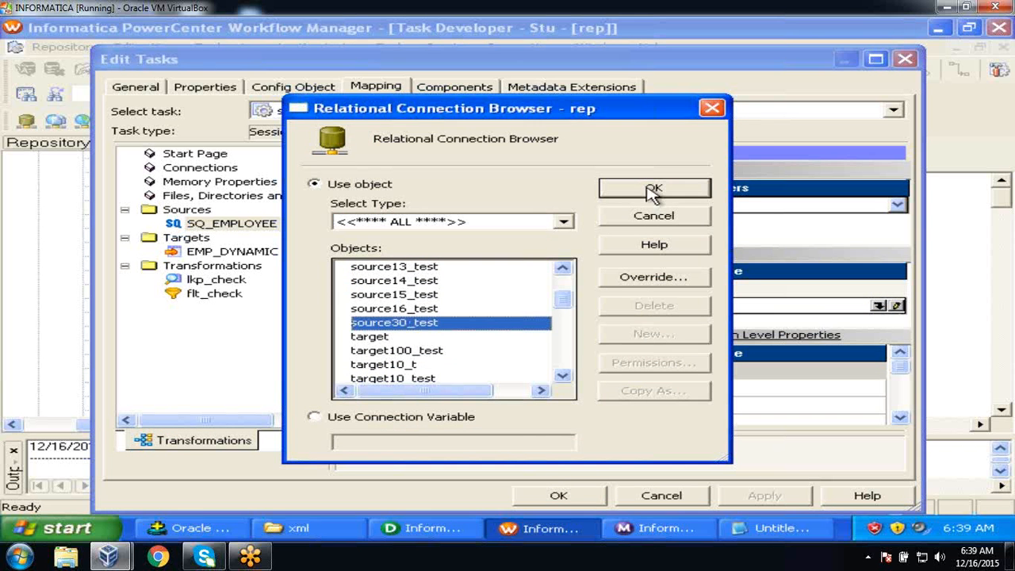
left_click(652, 193)
left_click(270, 252)
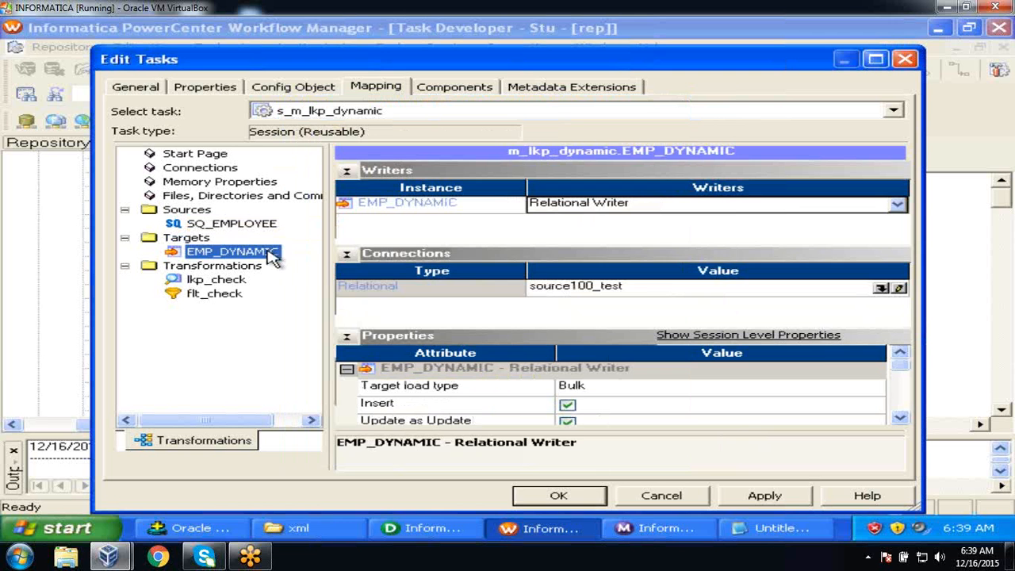
left_click(881, 287)
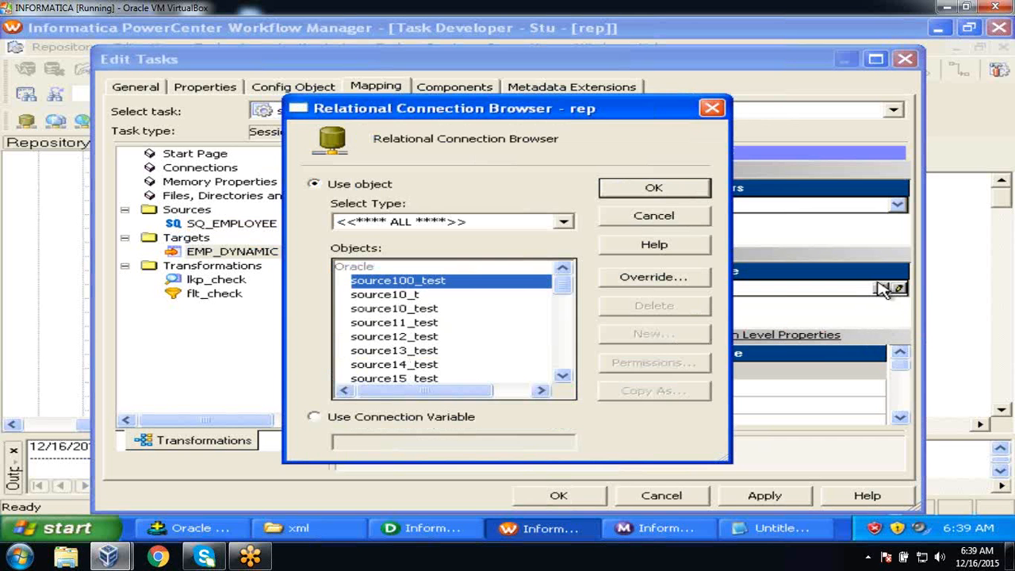
left_click(562, 376)
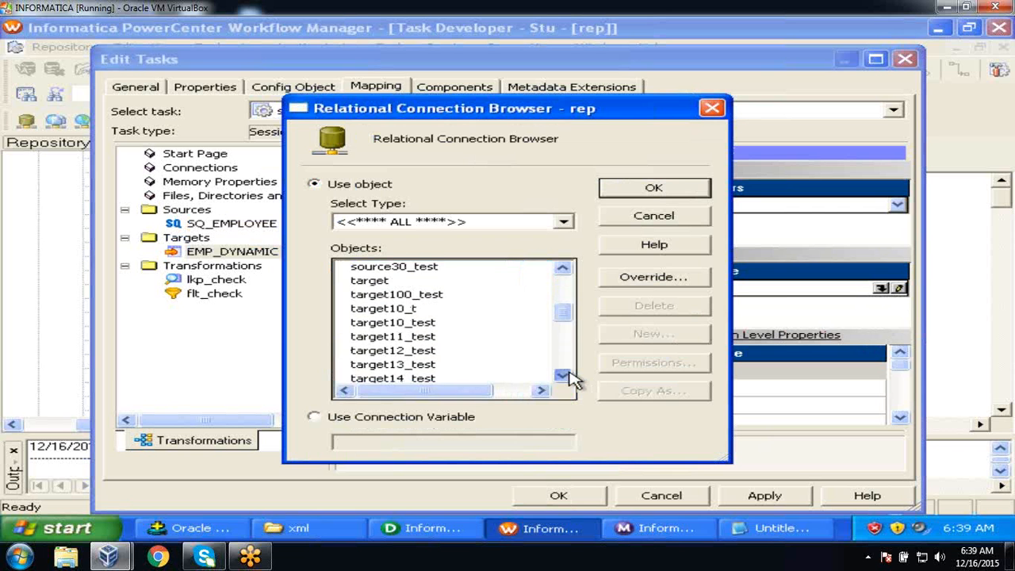
left_click(563, 376)
left_click(432, 340)
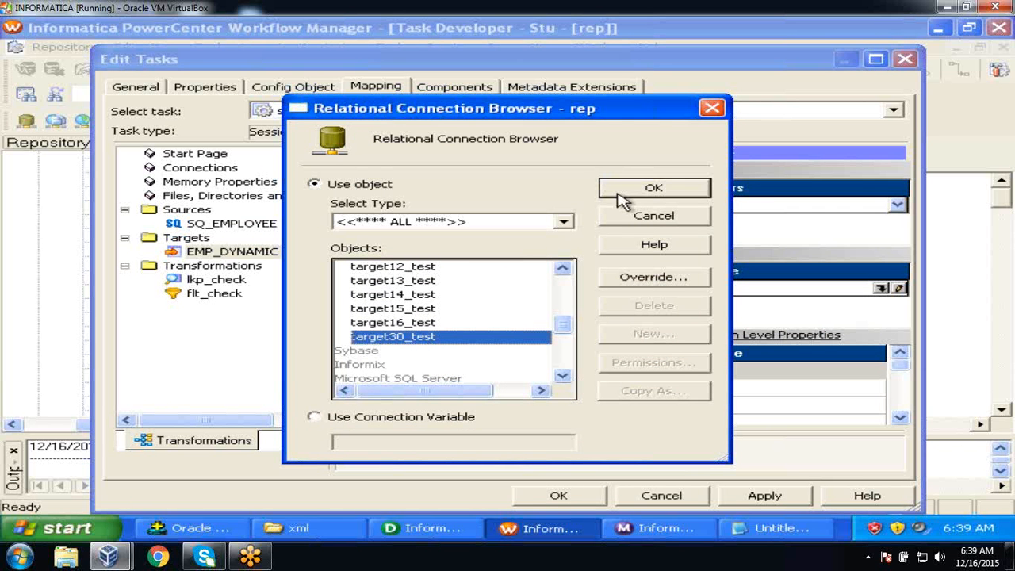
left_click(653, 188)
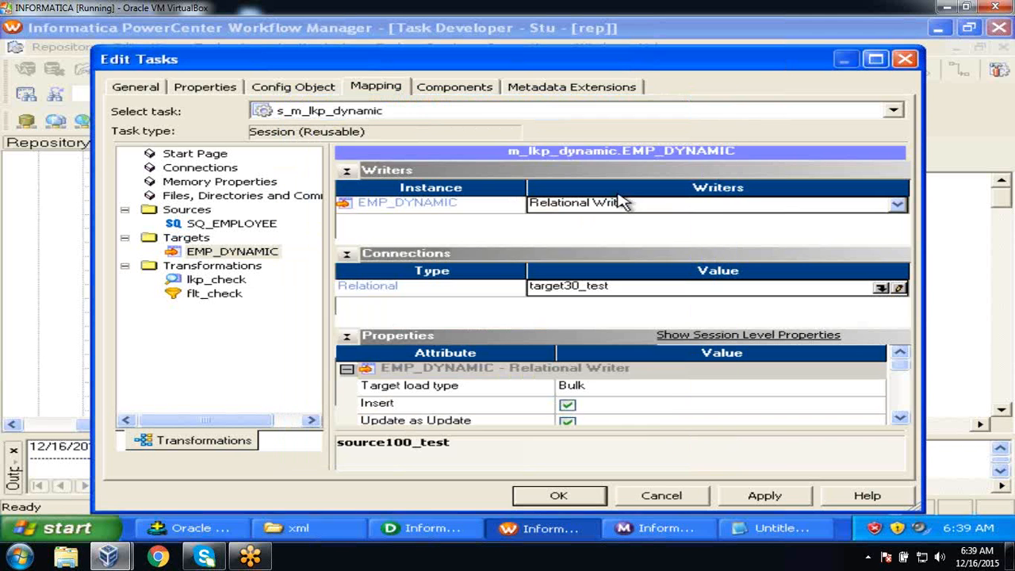
left_click(216, 280)
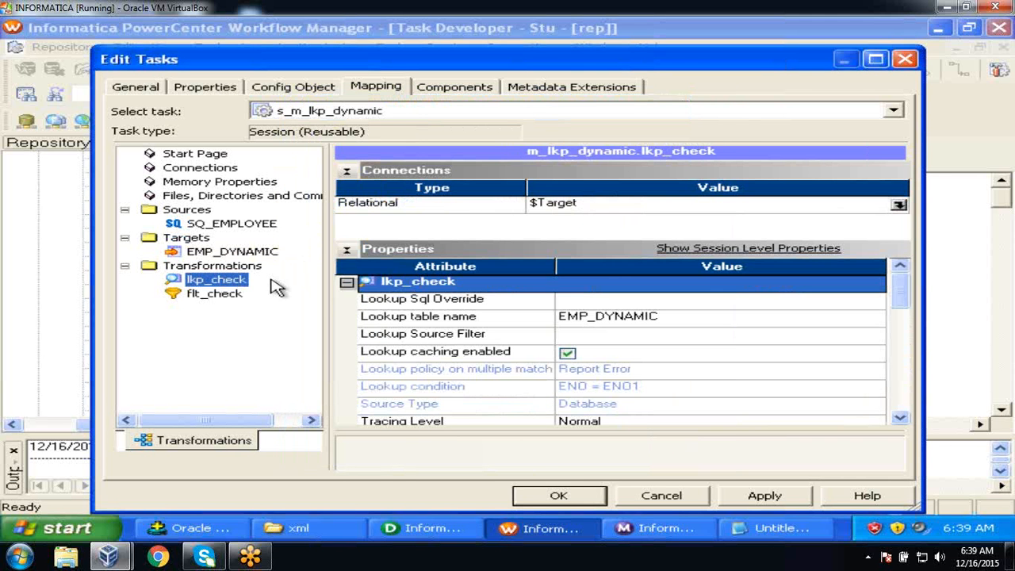
left_click(899, 206)
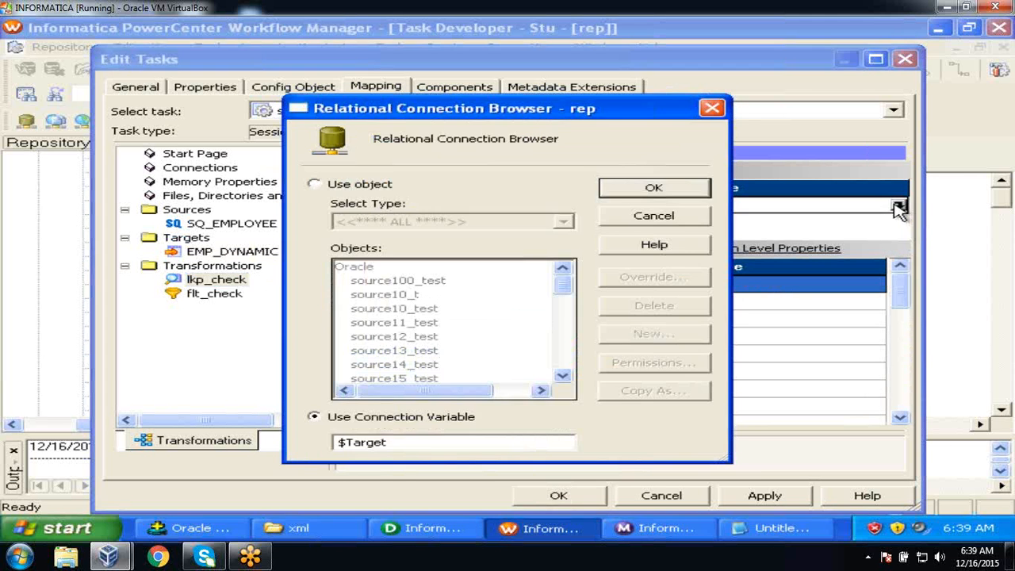
left_click(315, 184)
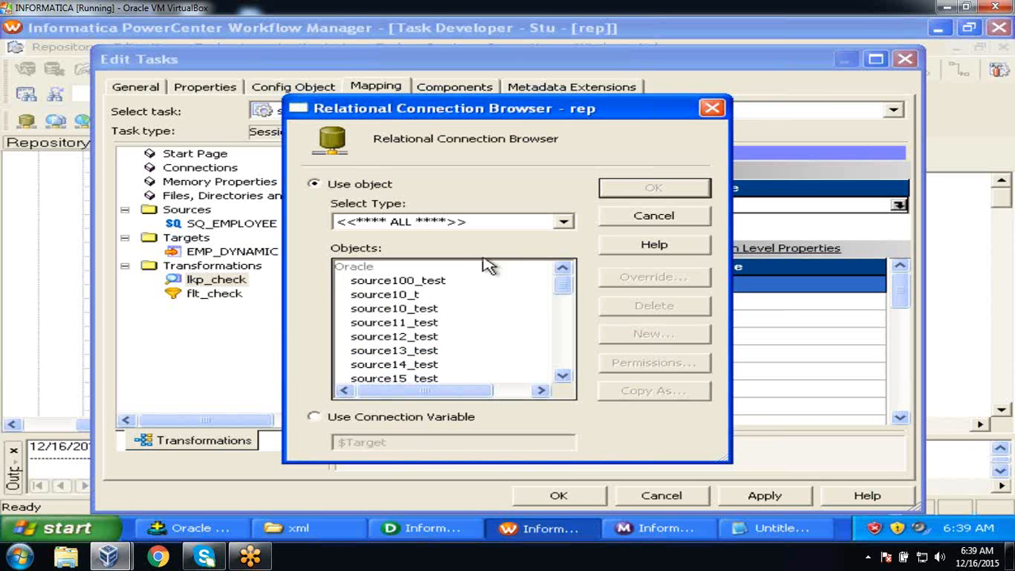
left_click_drag(563, 378, 562, 378)
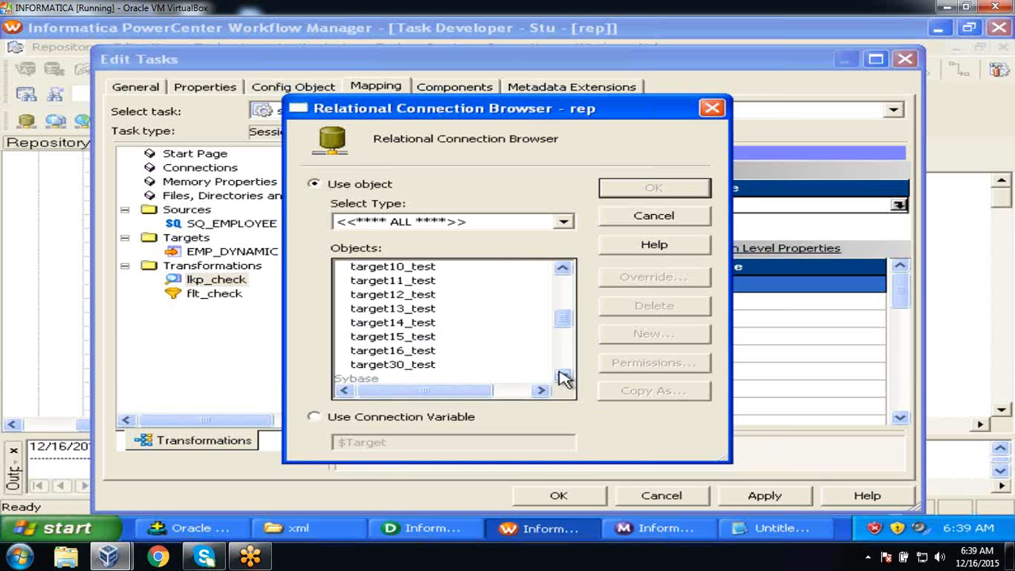
left_click(403, 367)
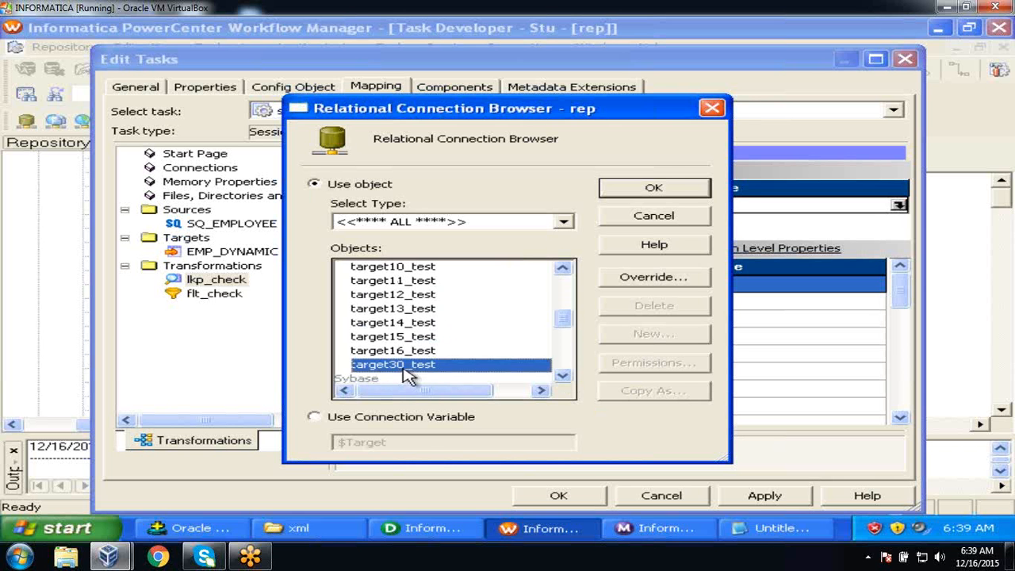
left_click(675, 187)
left_click(771, 492)
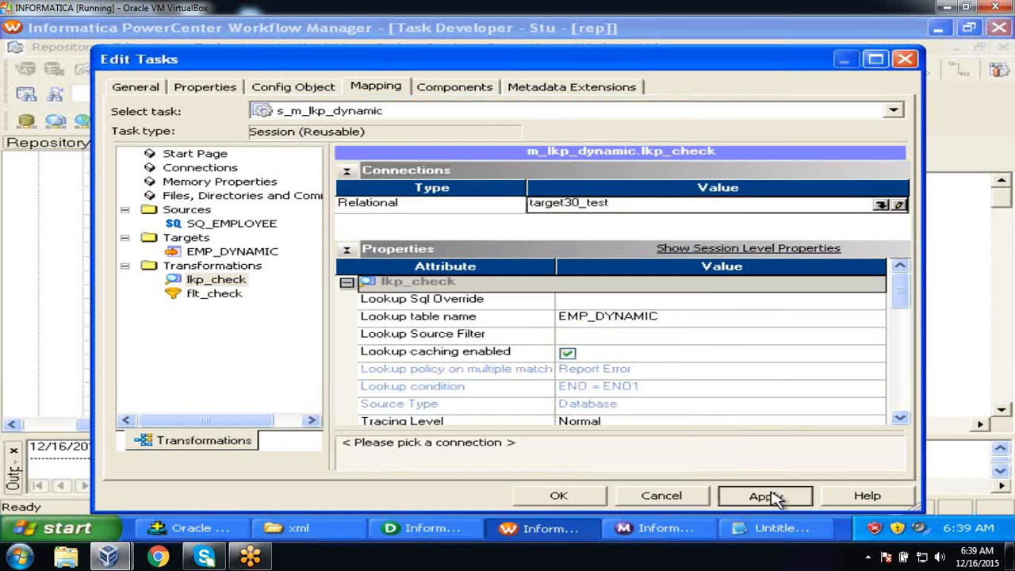
left_click(567, 500)
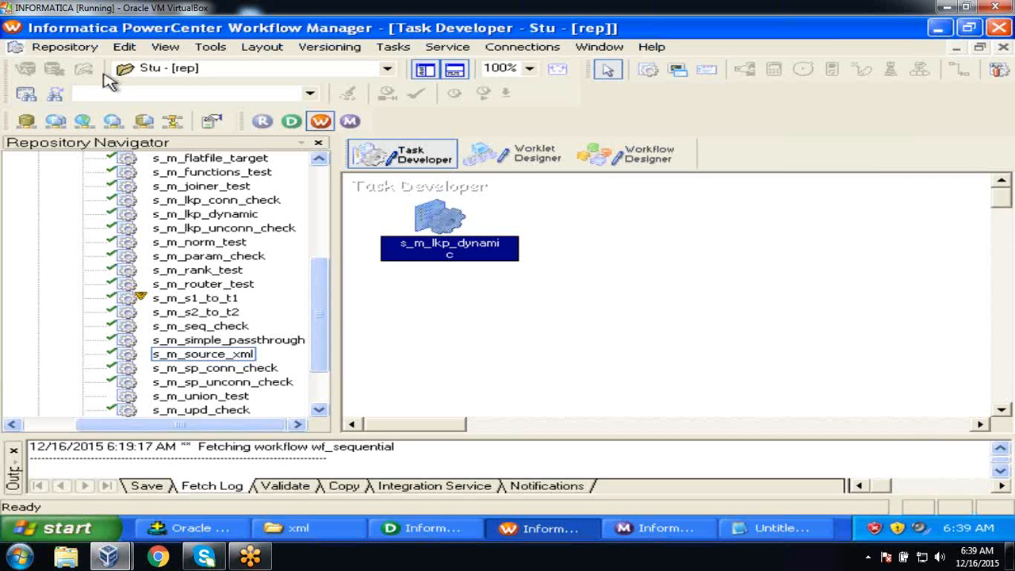
Save the session and add s_m_lkp_dynamic to the wf_sequential workflow.
left_click(56, 46)
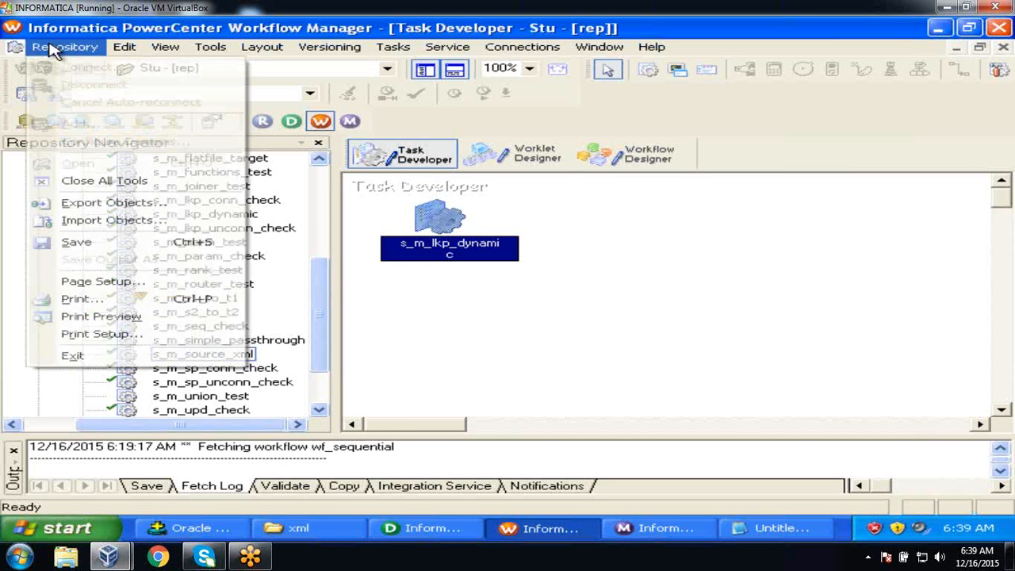
left_click(79, 243)
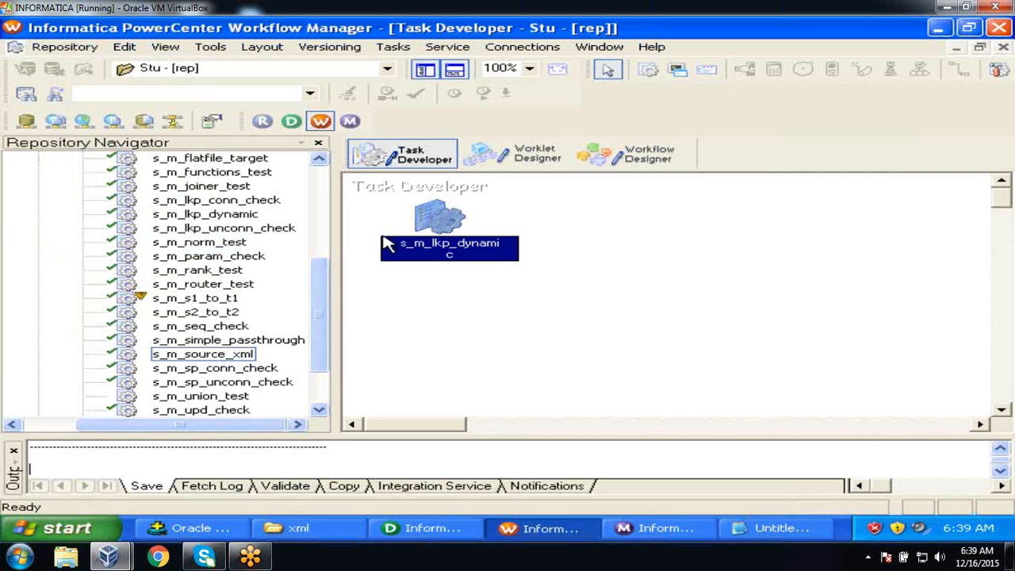
left_click(646, 157)
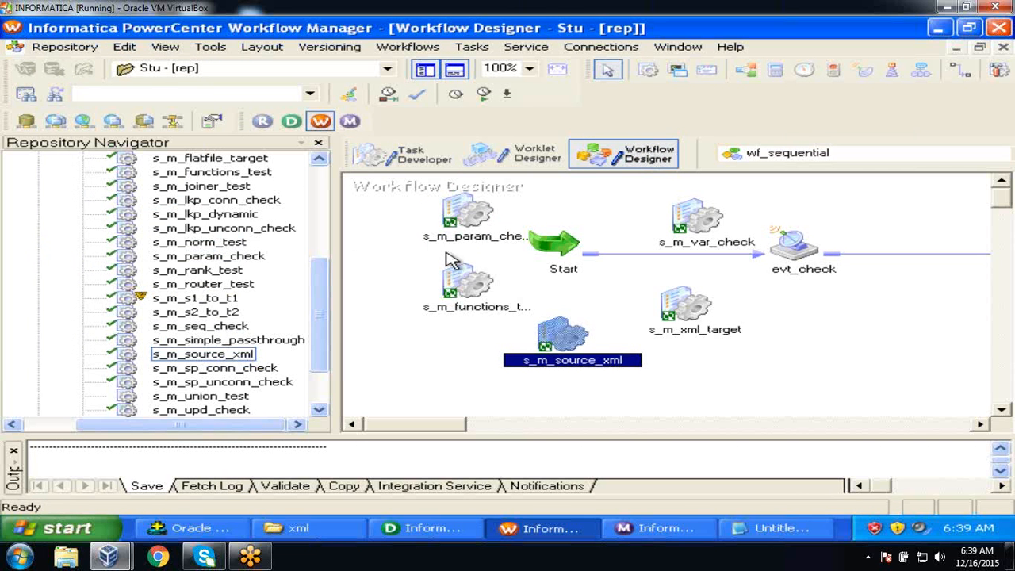
mouse_move(321, 303)
left_mouse_down()
mouse_move(324, 338)
mouse_move(328, 244)
mouse_move(335, 333)
mouse_move(328, 299)
left_mouse_up()
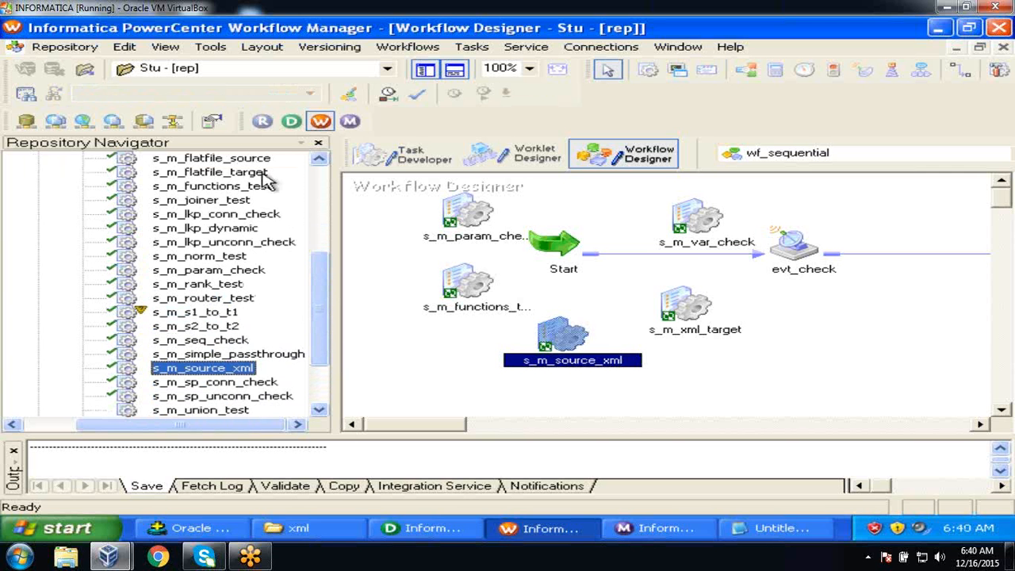
left_click_drag(223, 229, 864, 305)
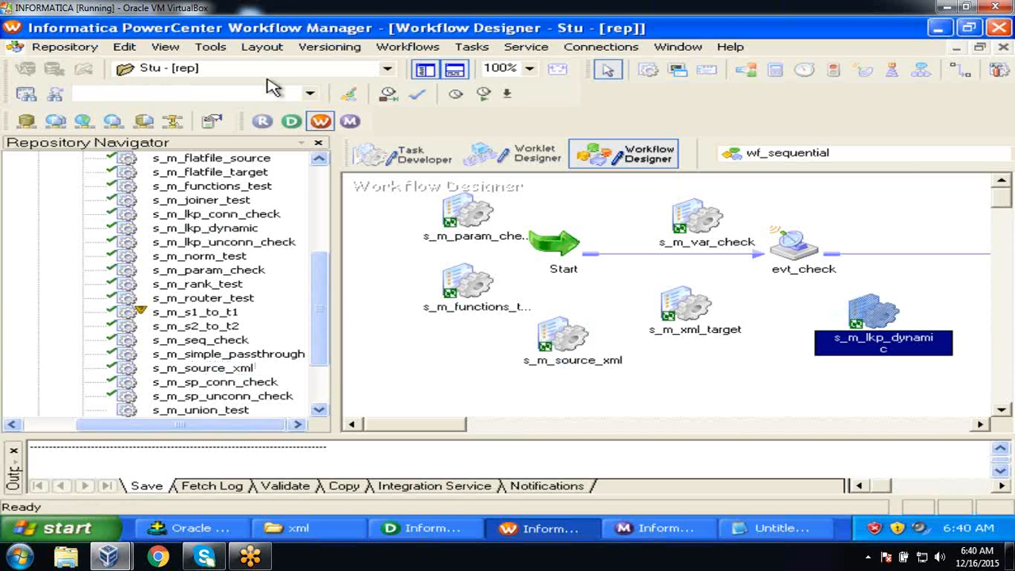
Save the updated workflow and start the s_m_lkp_dynamic task.
left_click(60, 47)
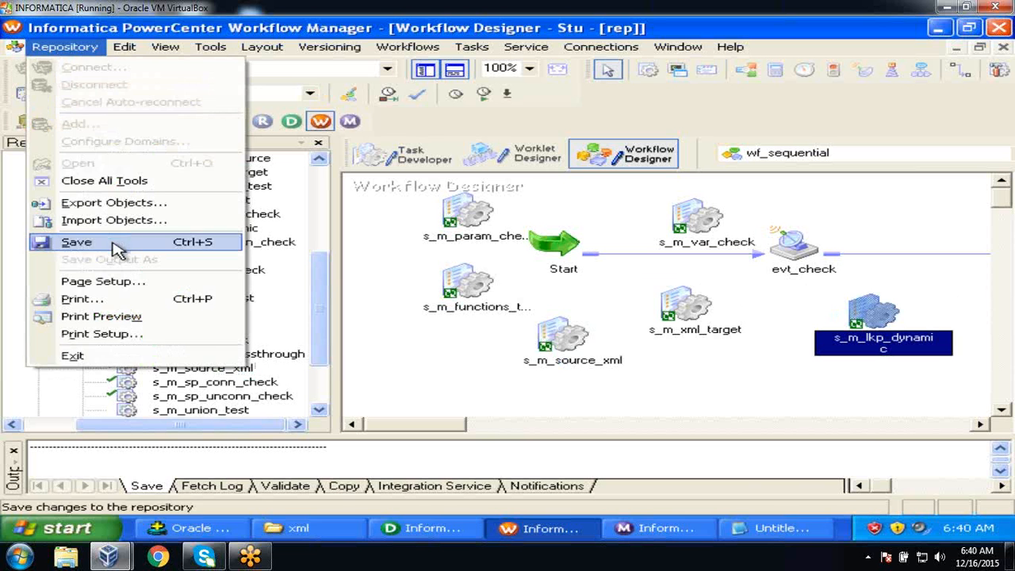
left_click(118, 240)
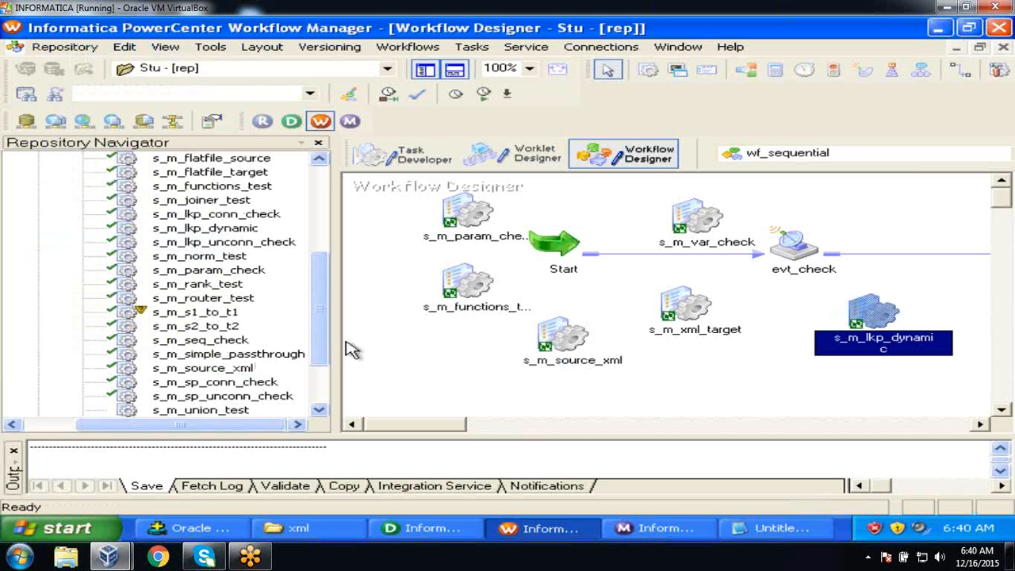
right_click(879, 317)
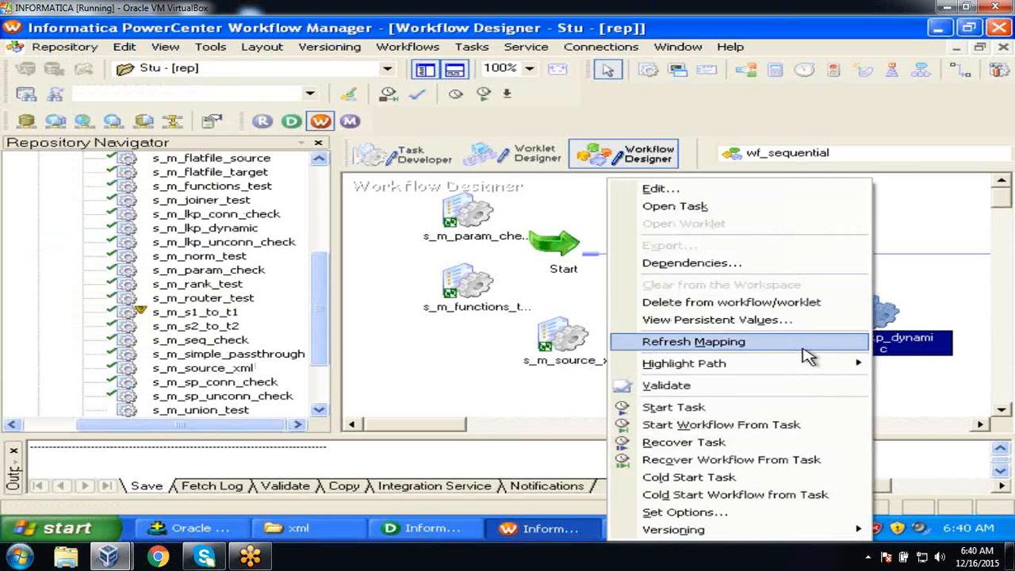
left_click(763, 408)
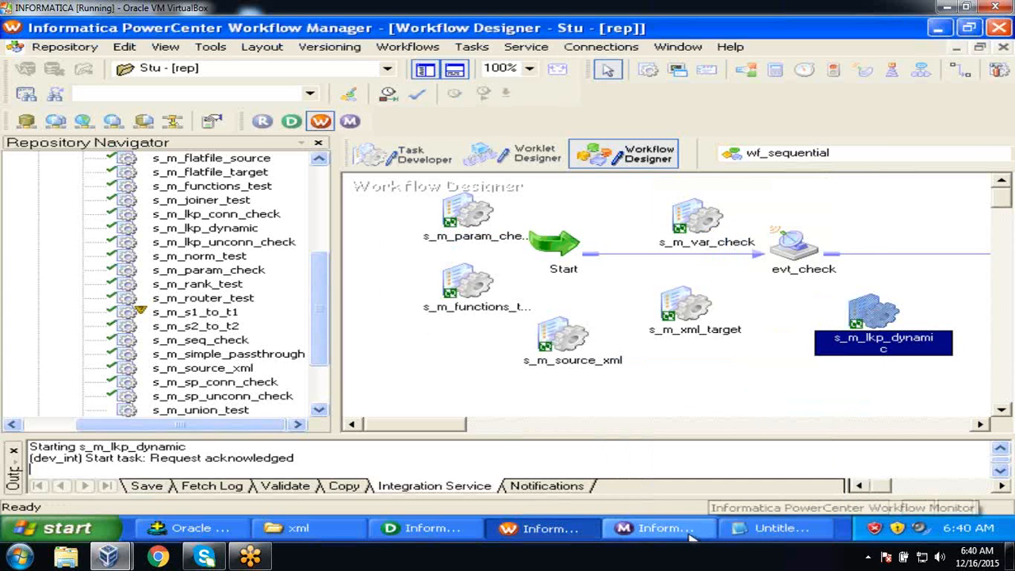
left_click(684, 529)
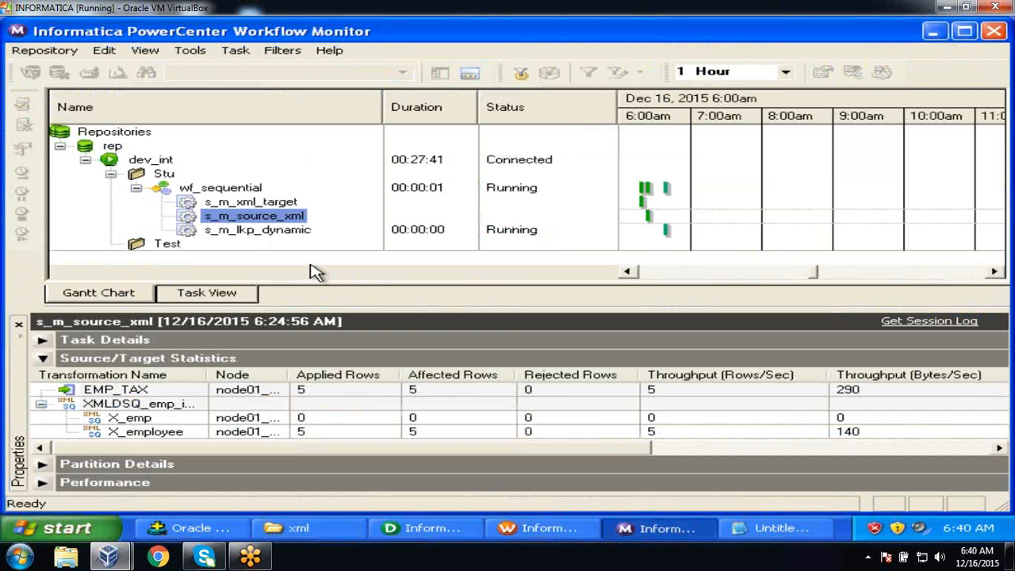
left_click(279, 232)
right_click(278, 232)
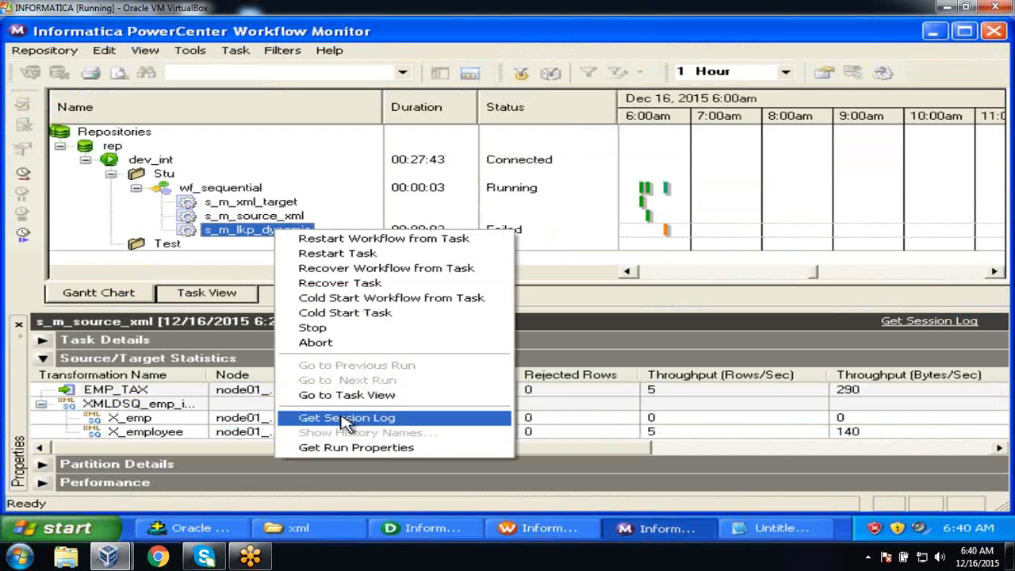
left_click(349, 449)
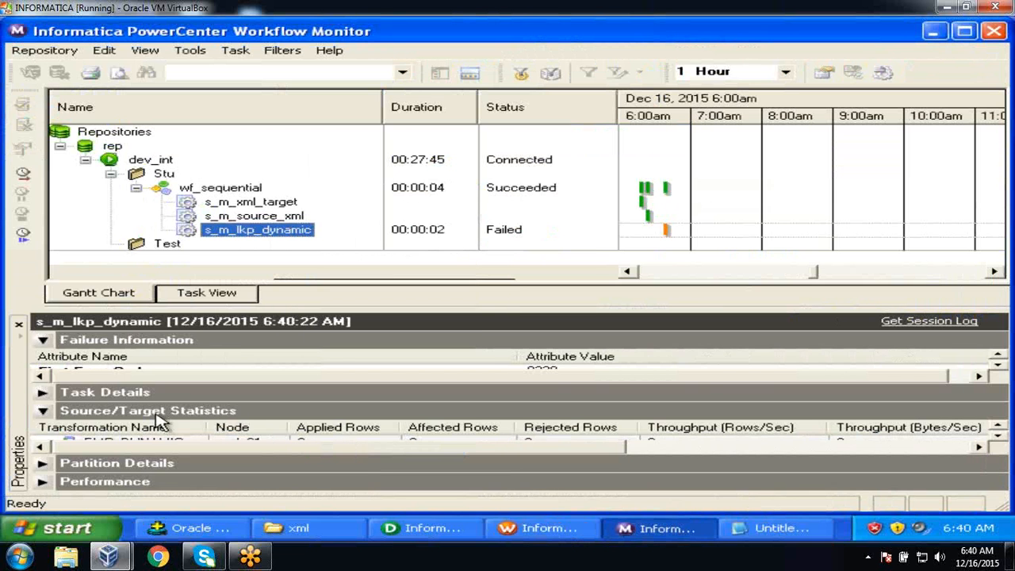
left_click(43, 412)
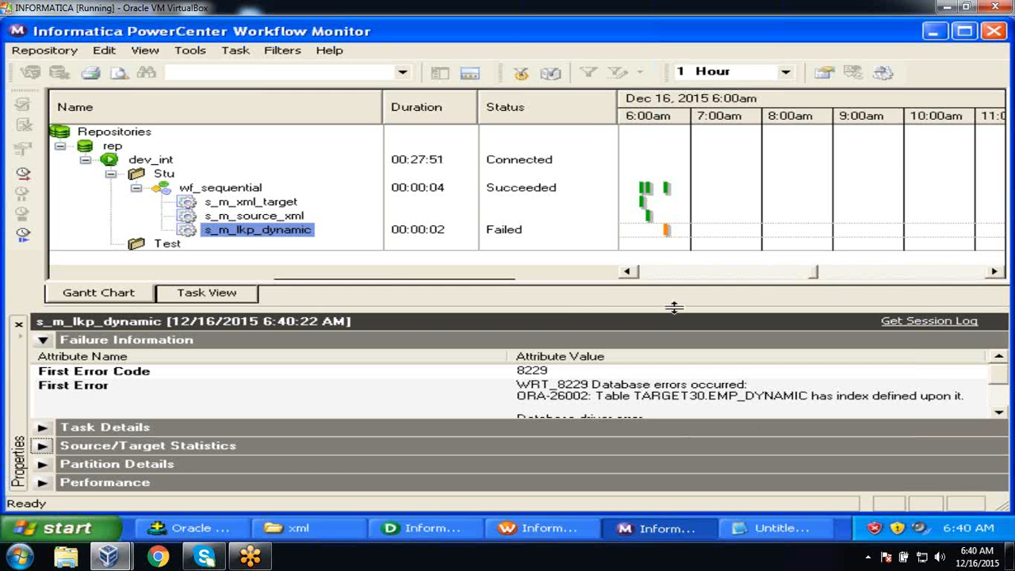
left_click_drag(673, 308, 671, 253)
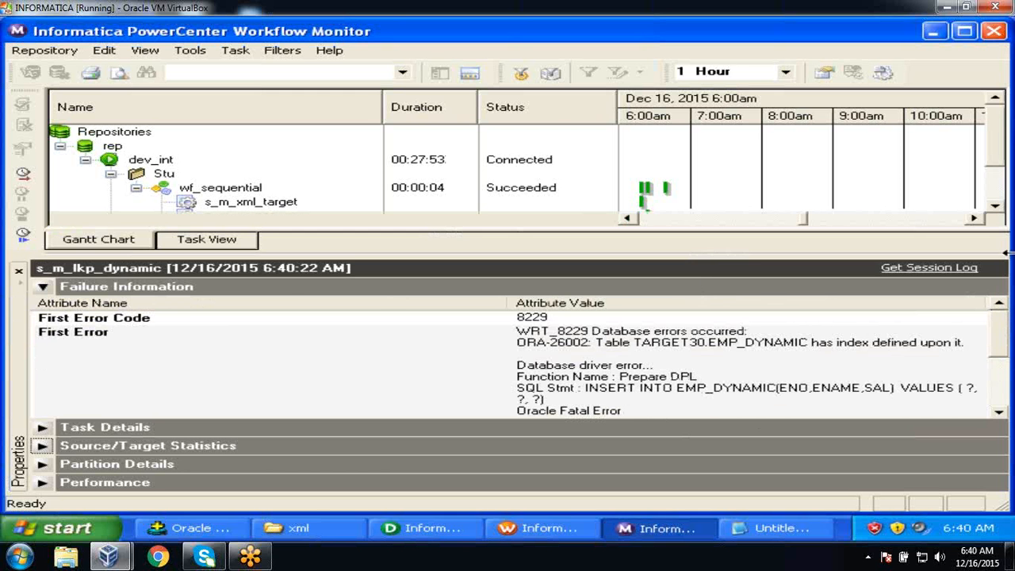
left_click(995, 206)
left_click(995, 205)
left_click(995, 205)
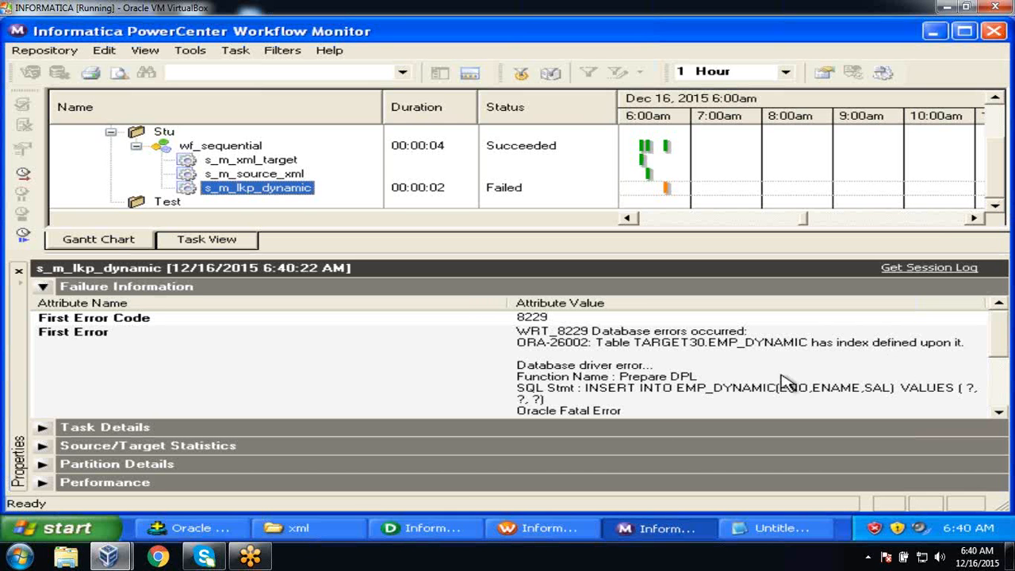
left_click(525, 536)
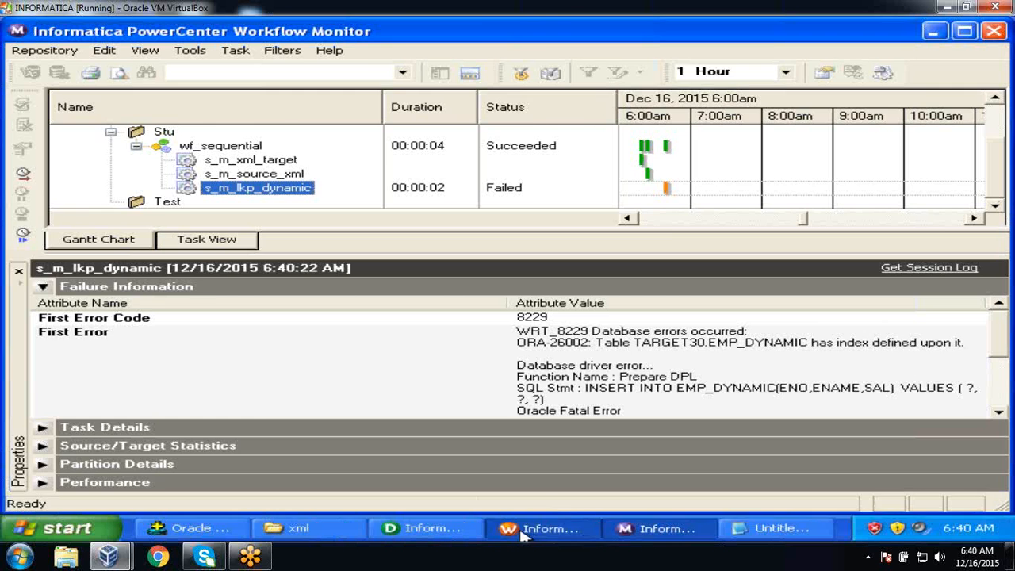
Change EMP_DYNAMIC's target load type from Bulk to Normal in session s_m_lkp_dynamic.
left_click(368, 153)
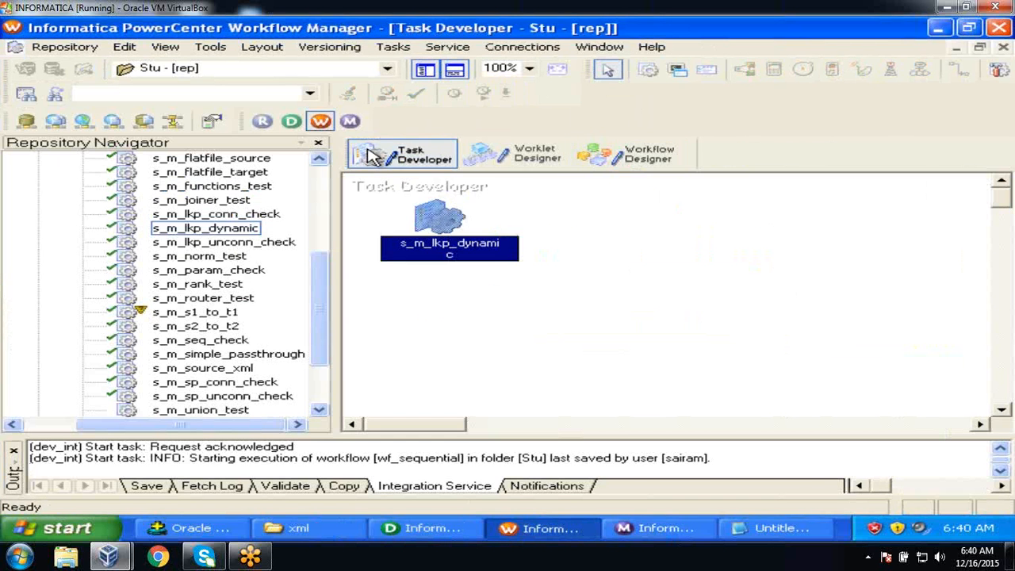
double_click(450, 205)
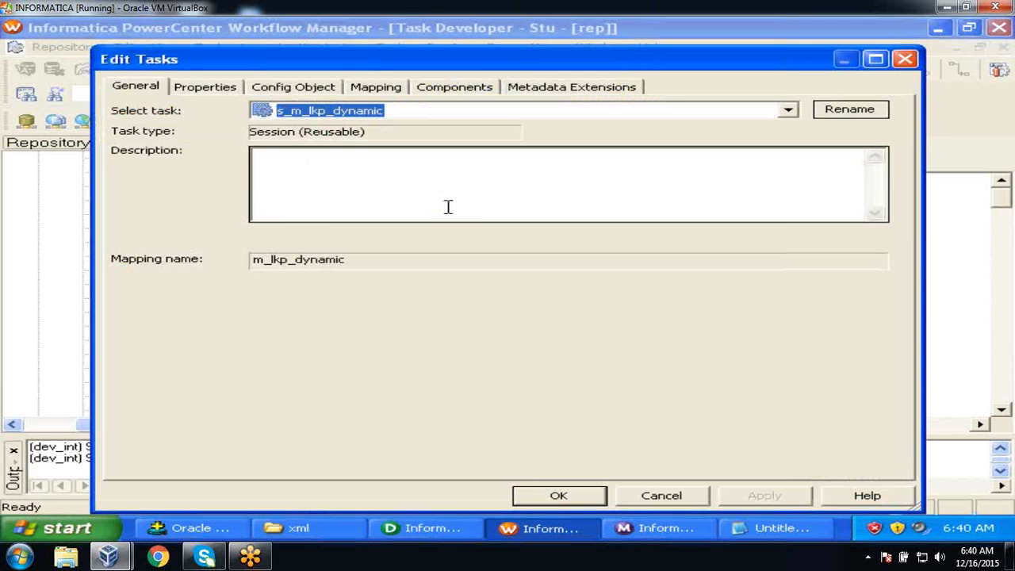
left_click(371, 89)
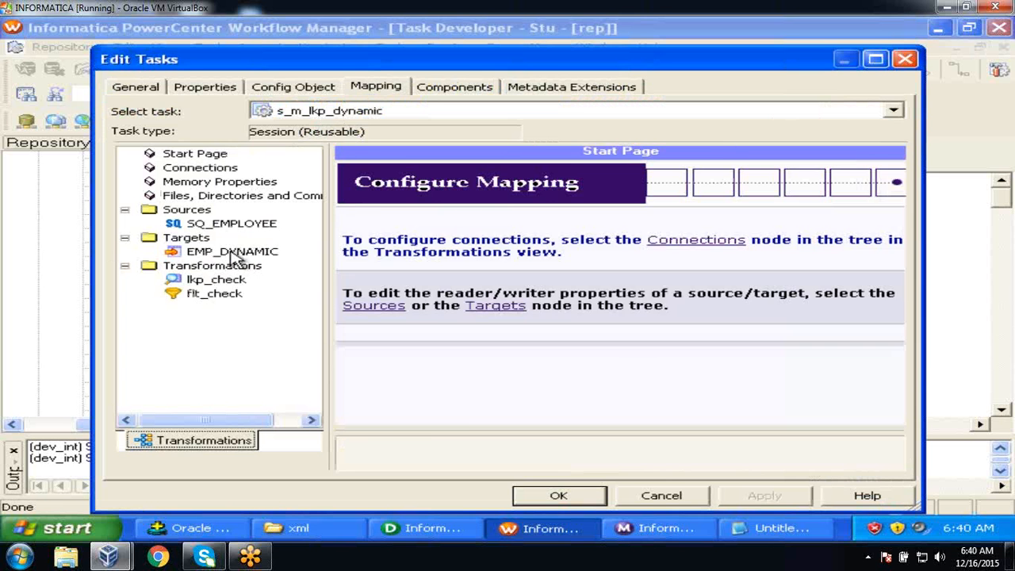
left_click(235, 252)
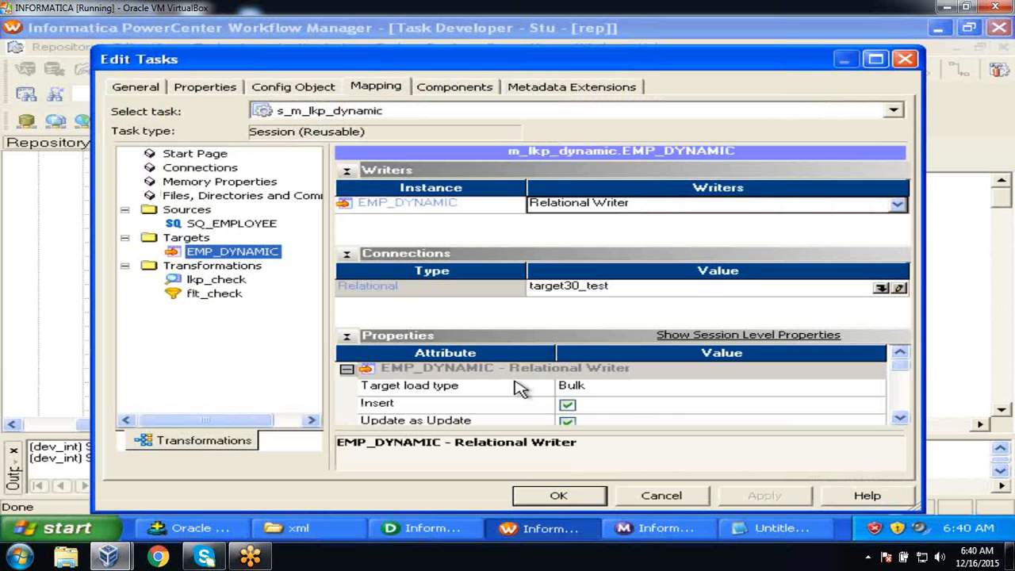
left_click(619, 397)
left_click(614, 401)
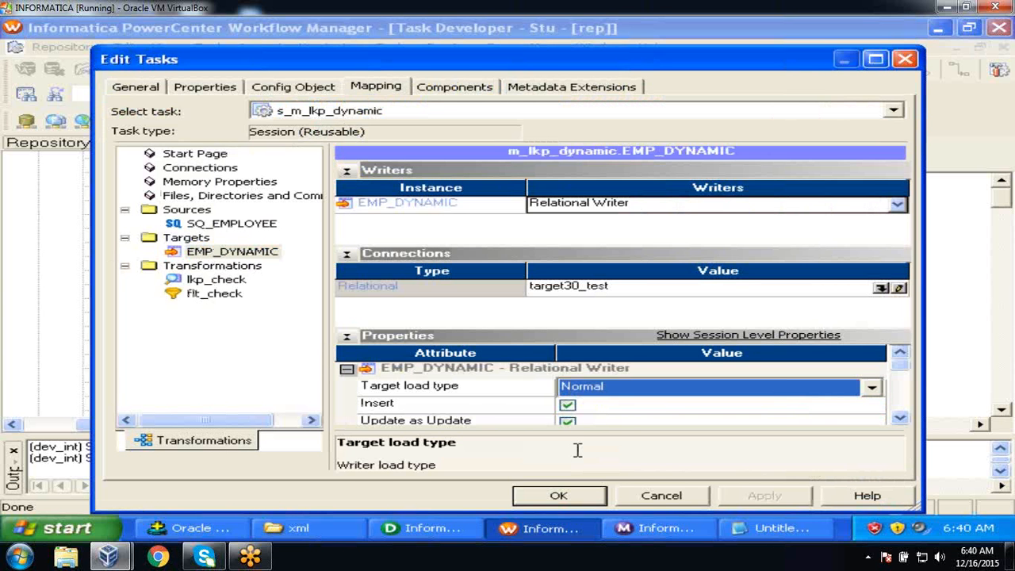
left_click(559, 496)
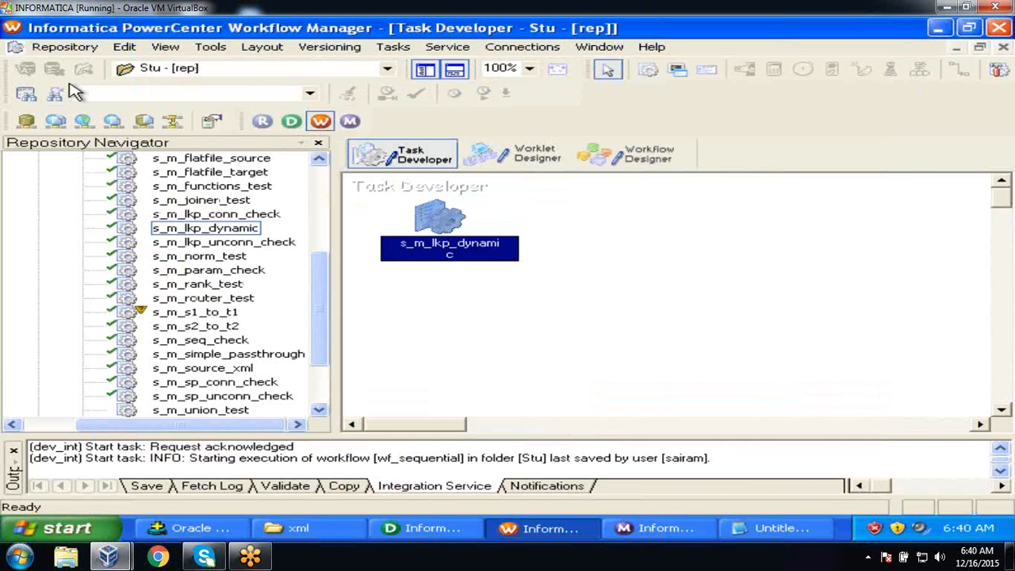
Save the repository and restart the s_m_lkp_dynamic task in wf_sequential.
left_click(63, 49)
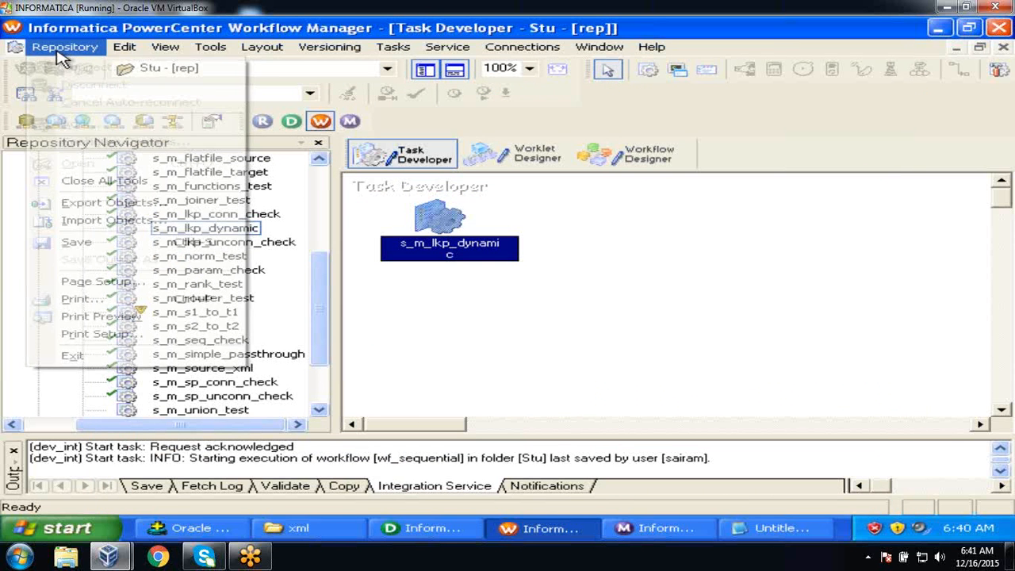
left_click(83, 246)
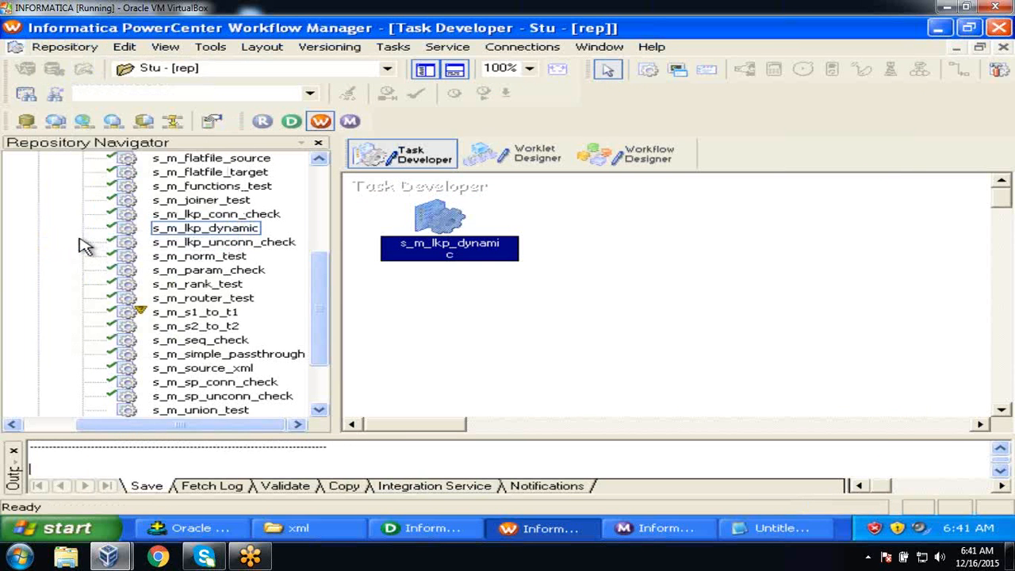
left_click(655, 162)
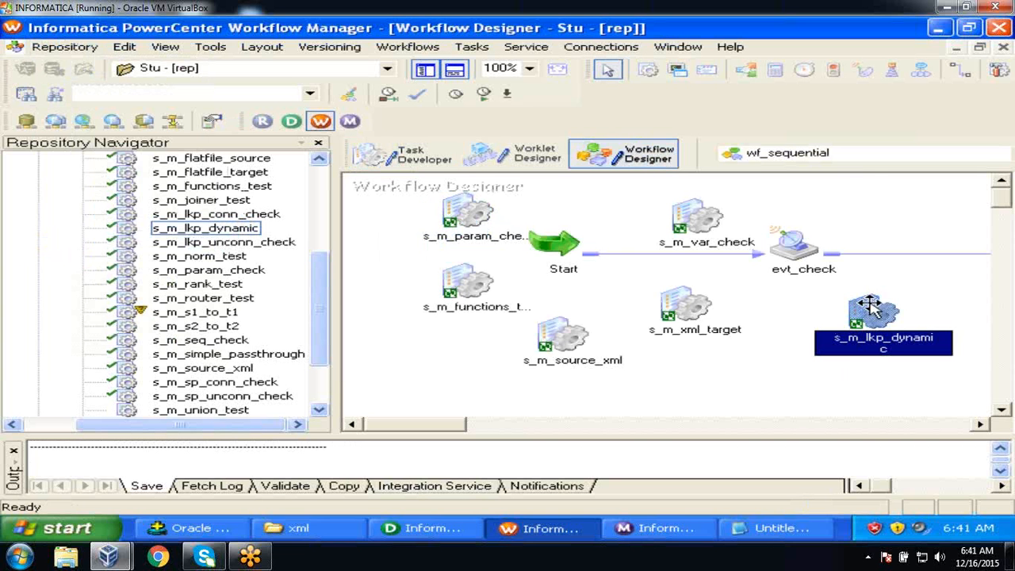
right_click(879, 314)
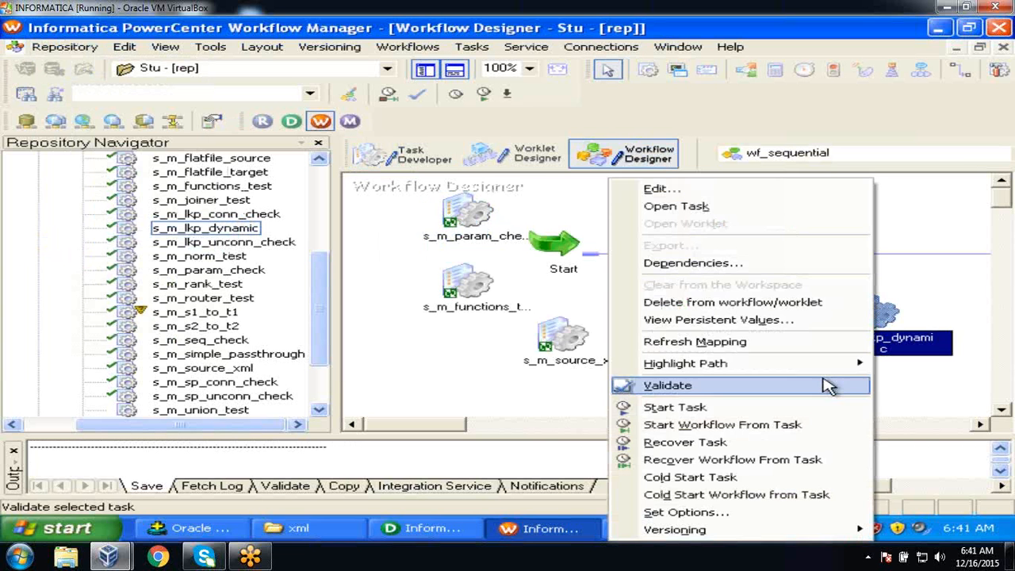
left_click(817, 409)
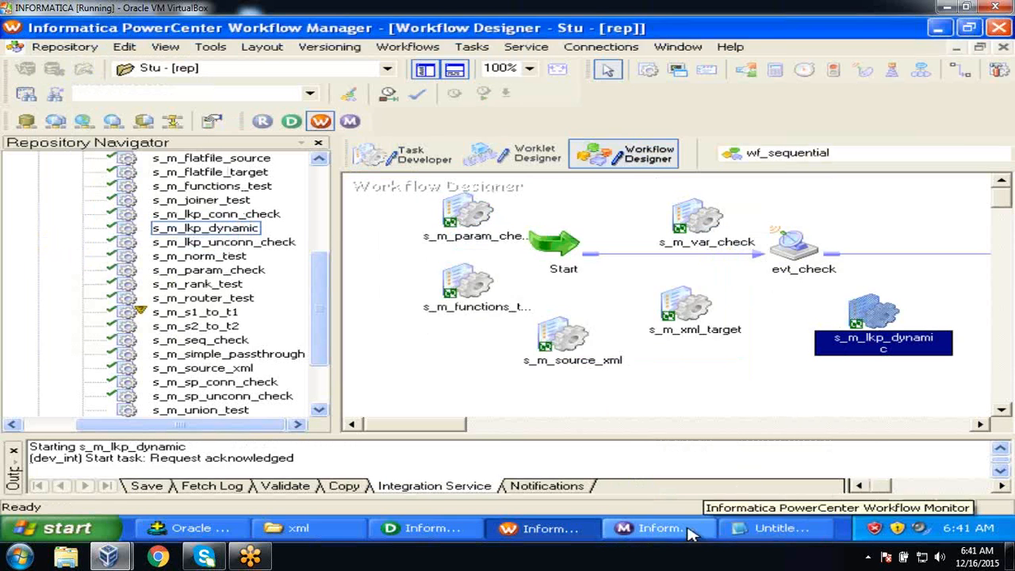
Check the s_m_lkp_dynamic rerun statistics: 6 SQ_EMPLOYEE rows read, 5 applied to EMP_DYNAMIC.
left_click(690, 533)
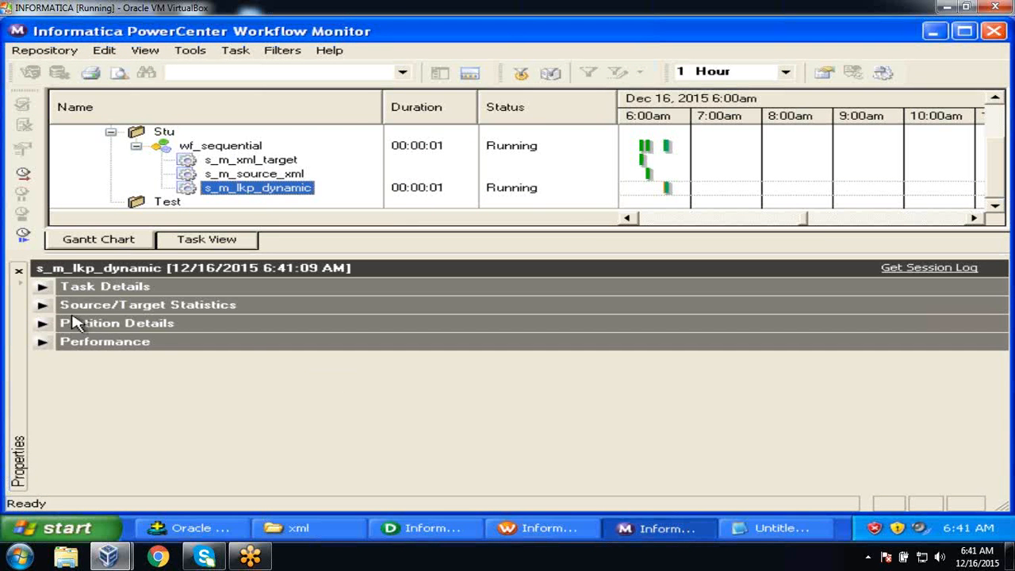
left_click(43, 305)
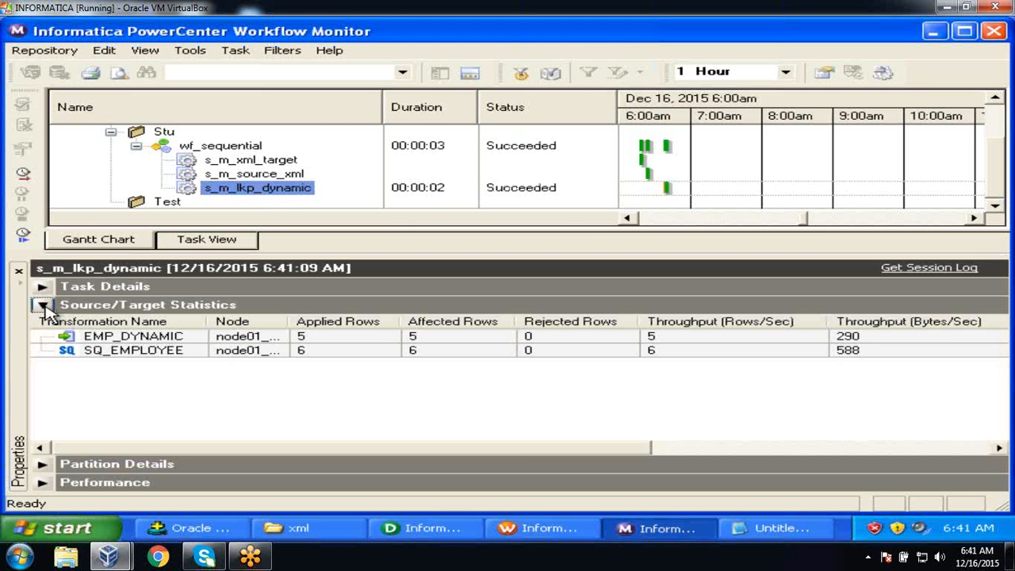
left_click(337, 353)
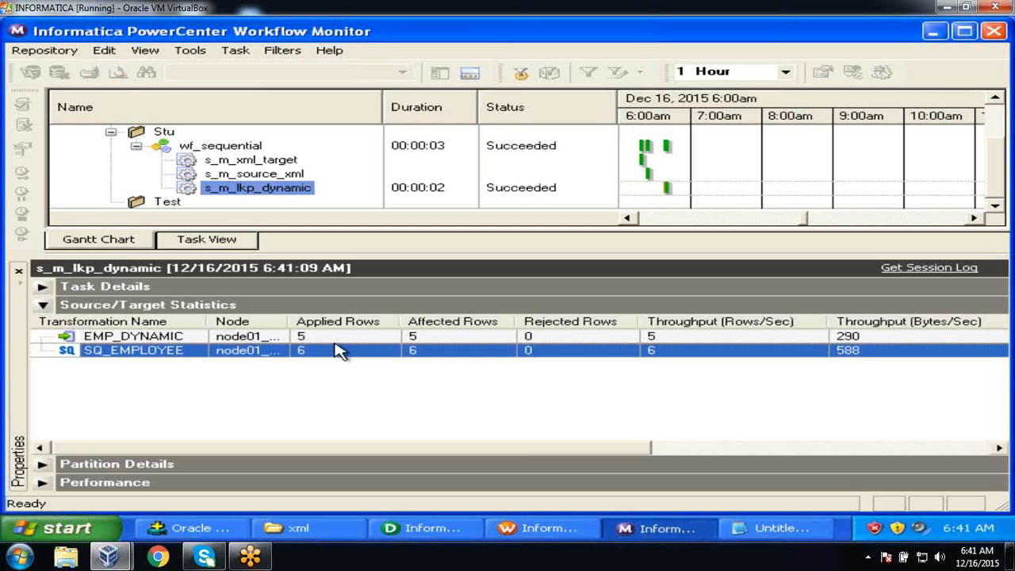
left_click(336, 343)
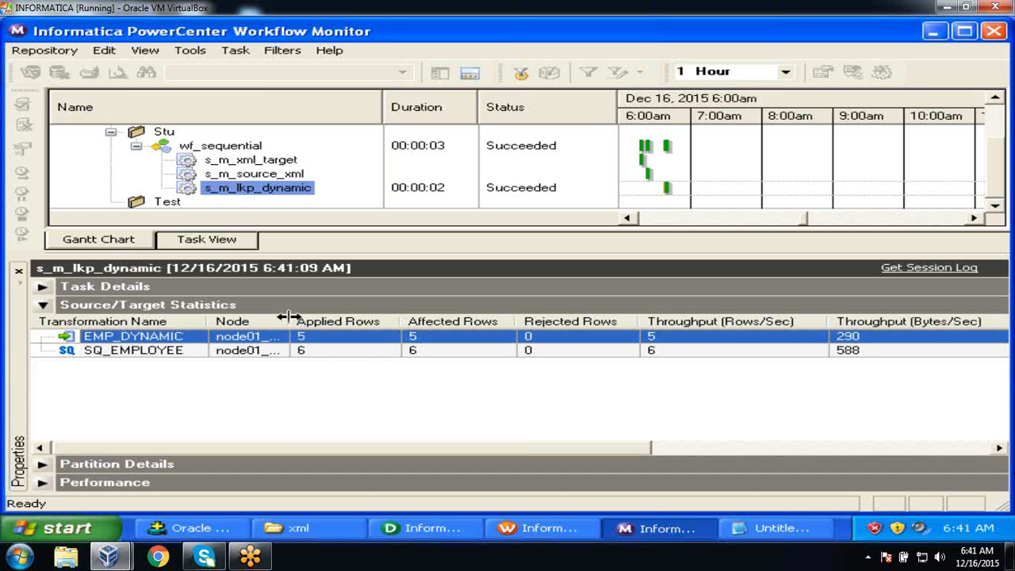
left_click_drag(289, 317, 341, 319)
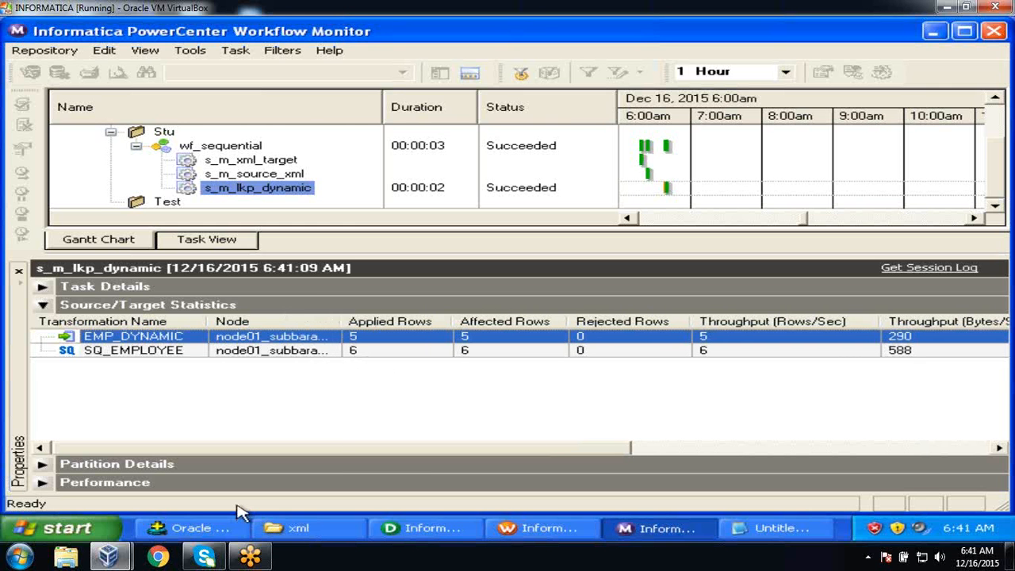
left_click(225, 529)
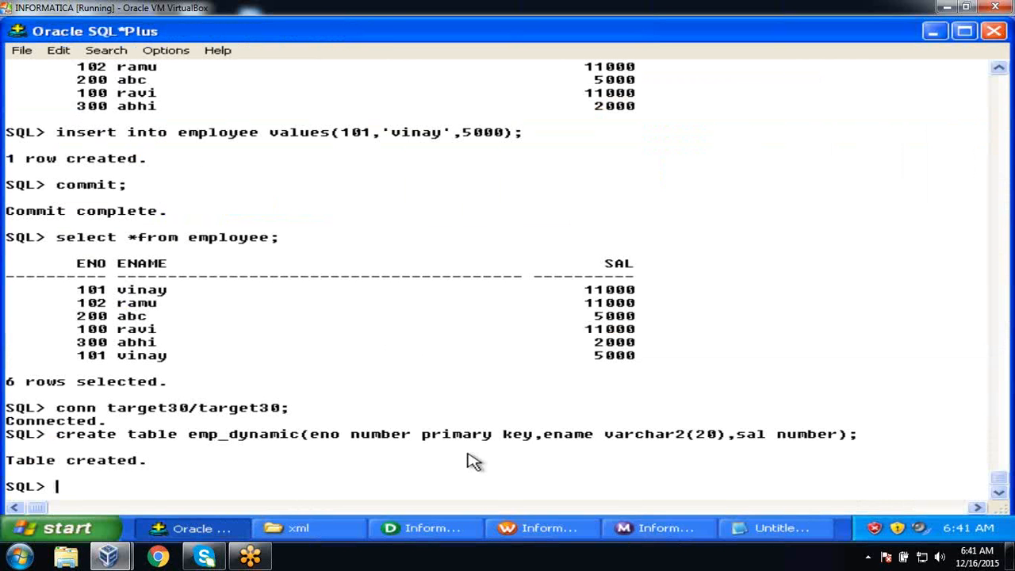
Run select * from emp_dynamic; and confirm rows 101, 102, 200, 100, 300 with no duplicate 101.
type("select *fro")
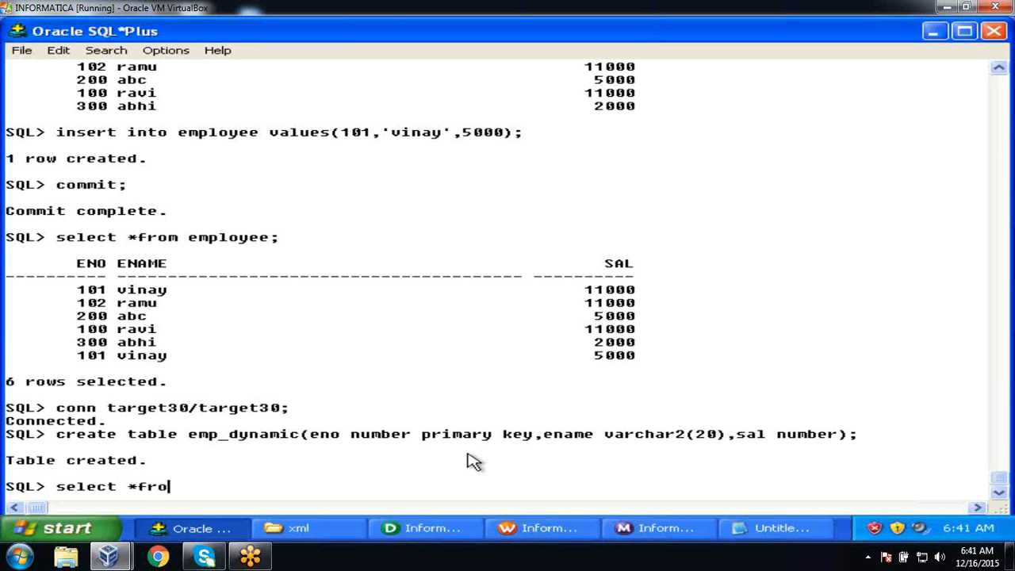
type("m emp_dy")
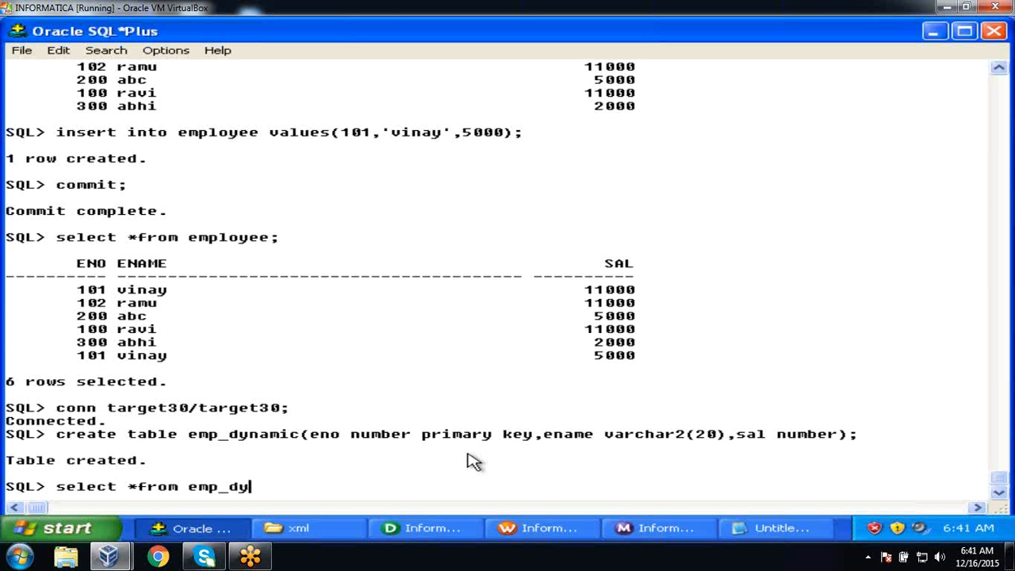
type("namic;")
key("Return")
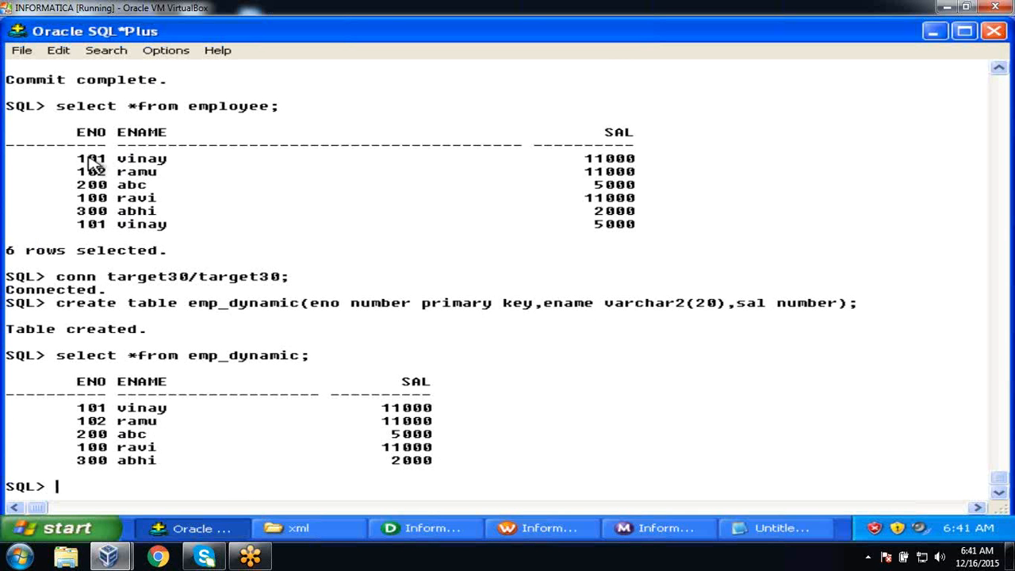
left_click_drag(79, 159, 646, 169)
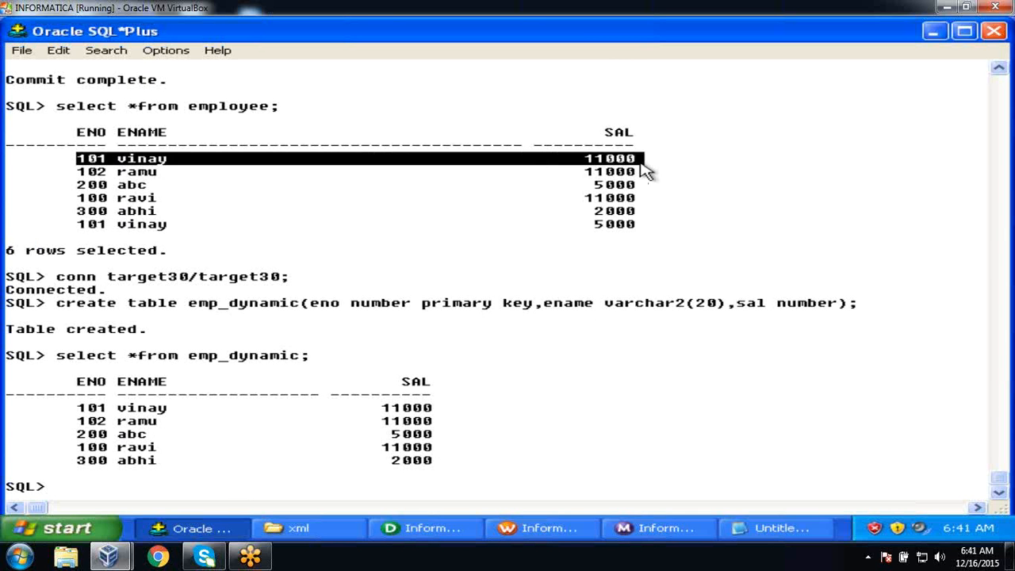
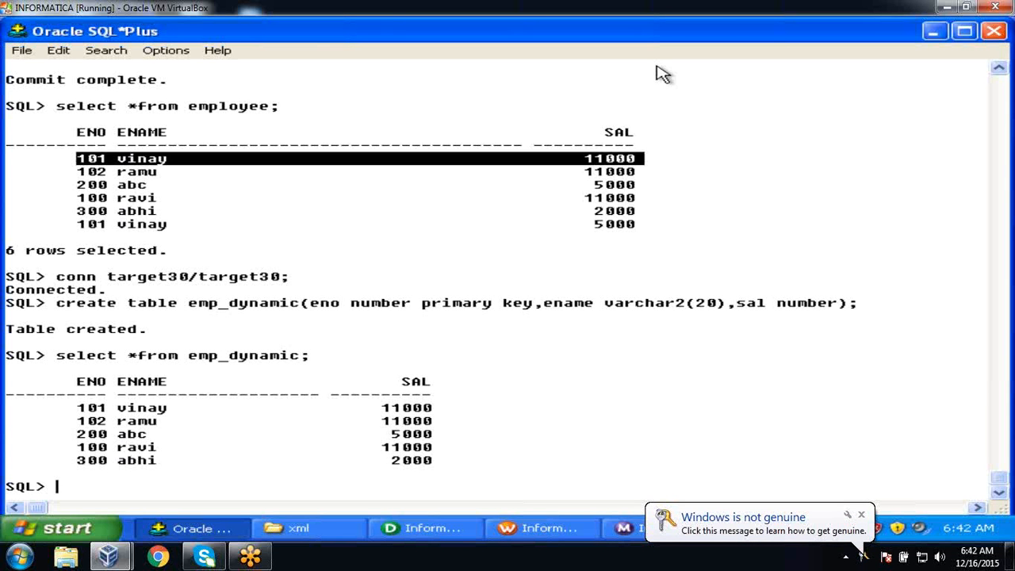
Clear the marked query-output row and open a new maximized Notepad document.
left_click(690, 131)
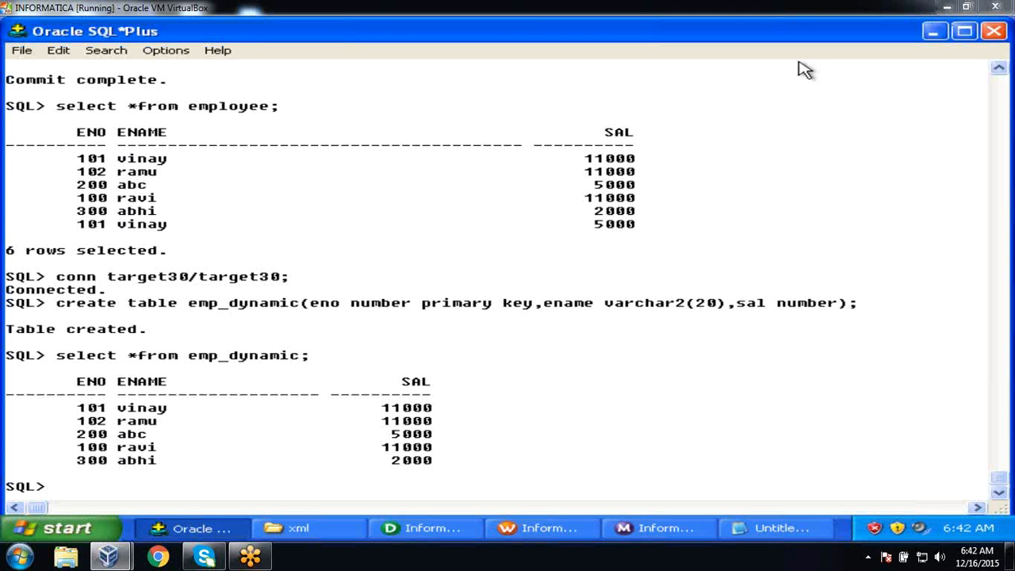
left_click(68, 528)
left_click(127, 264)
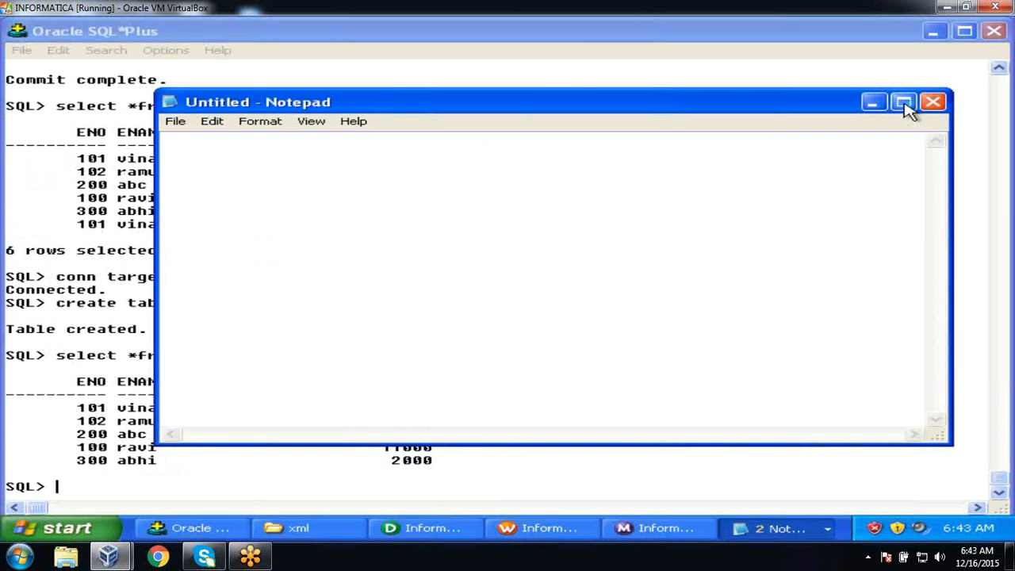
left_click(905, 104)
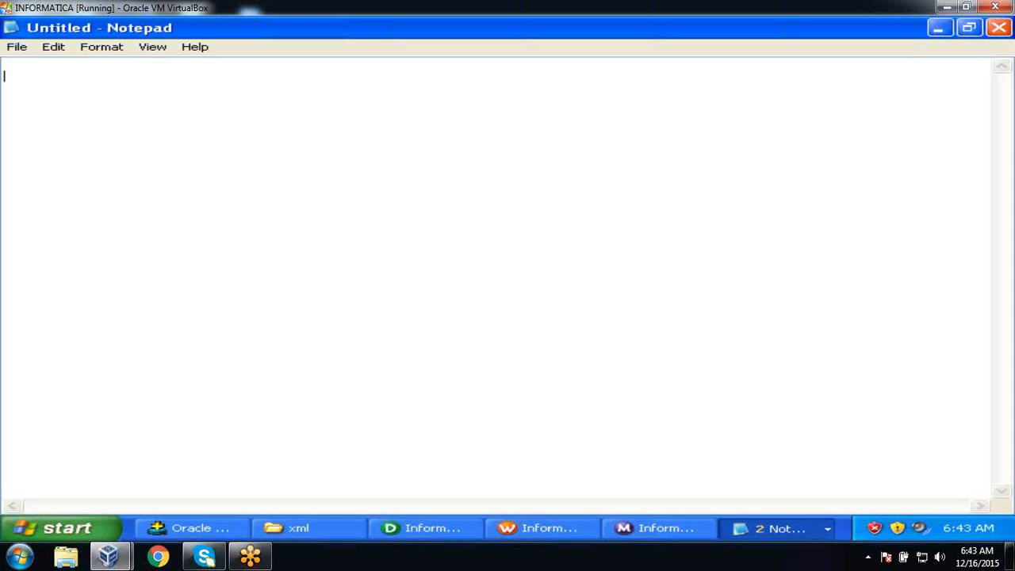
List '1. Requirements Gathering (Business Analysts and Users)' and '2. Feasibility Study' on separate lines.
key("Return")
type("1. Requirem")
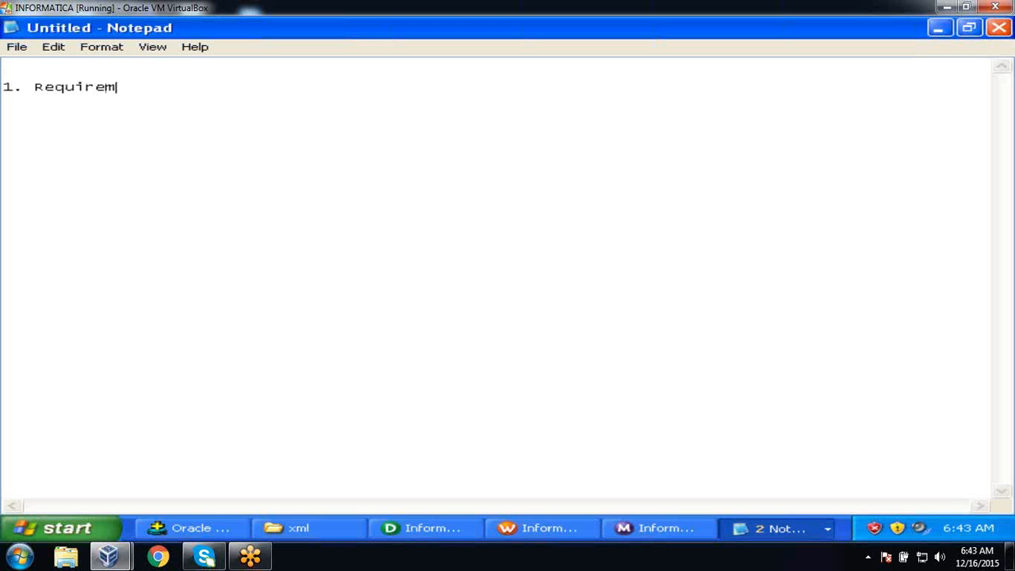
type("ents Gather")
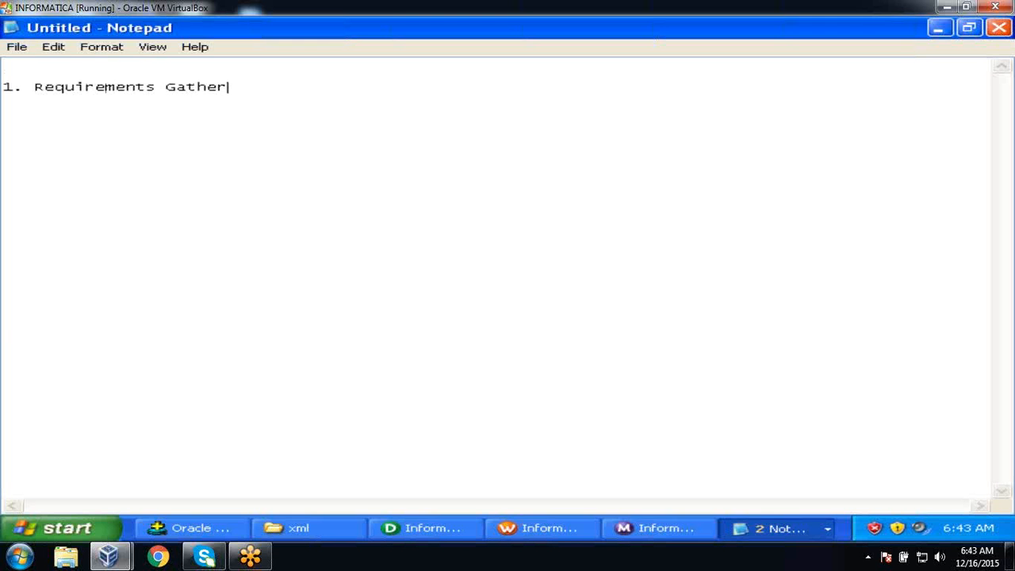
type("ing")
type("(Business Ana")
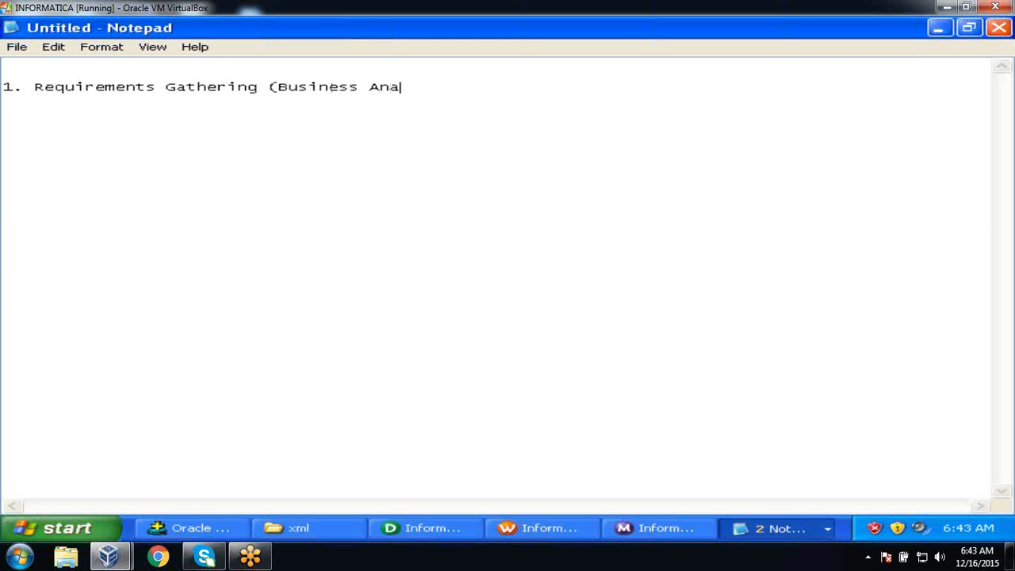
type("lysts and Users)")
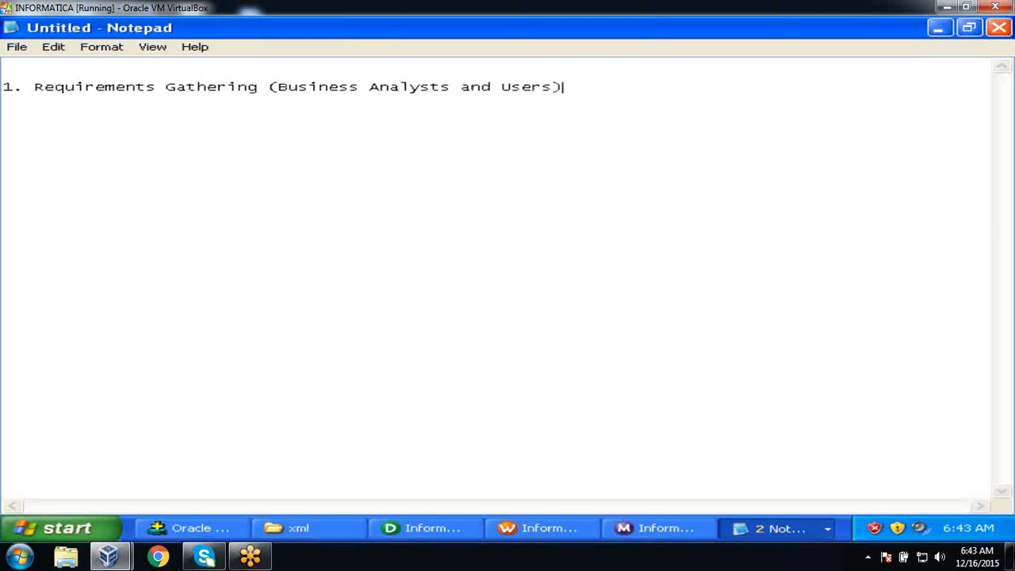
type("2. S")
key("BackSpace")
type("Feasibility ")
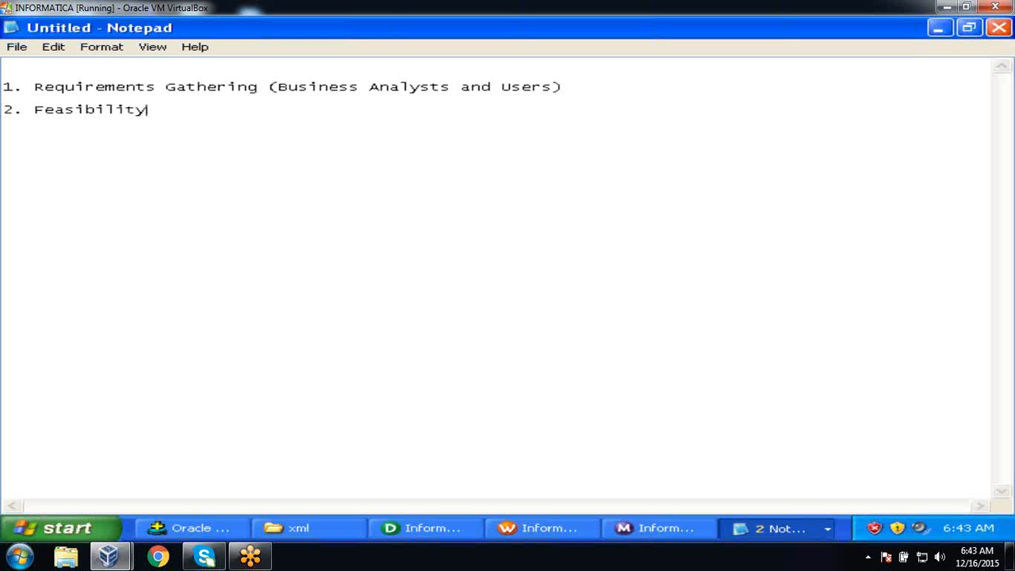
type("Study")
Add '3. Design (Data Modelers)' with the sub-line 'Data Modeing==>Star or Snow flake Schema'.
type("3. Des")
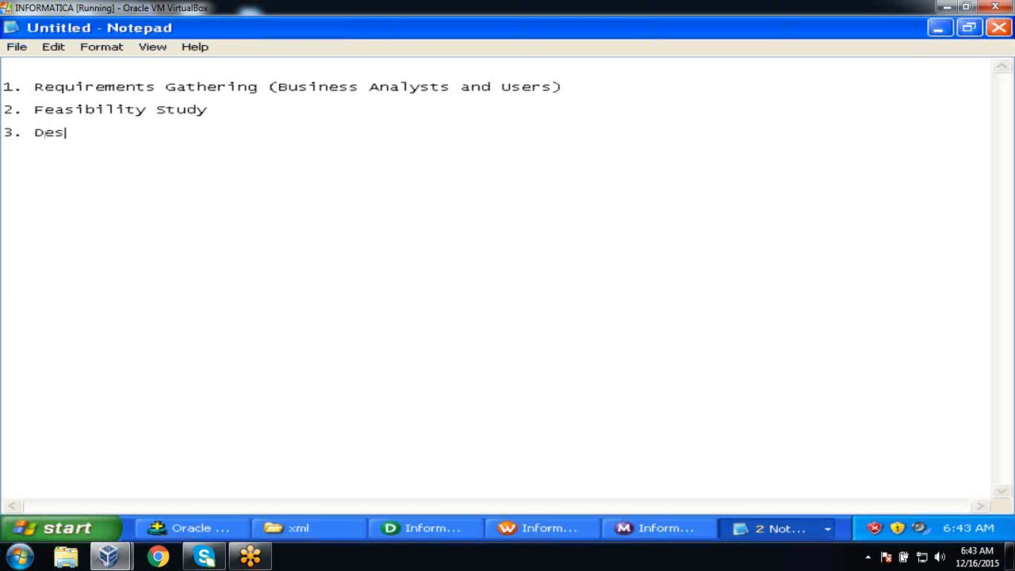
type("ig")
key("BackSpace")
type("ign (Dat")
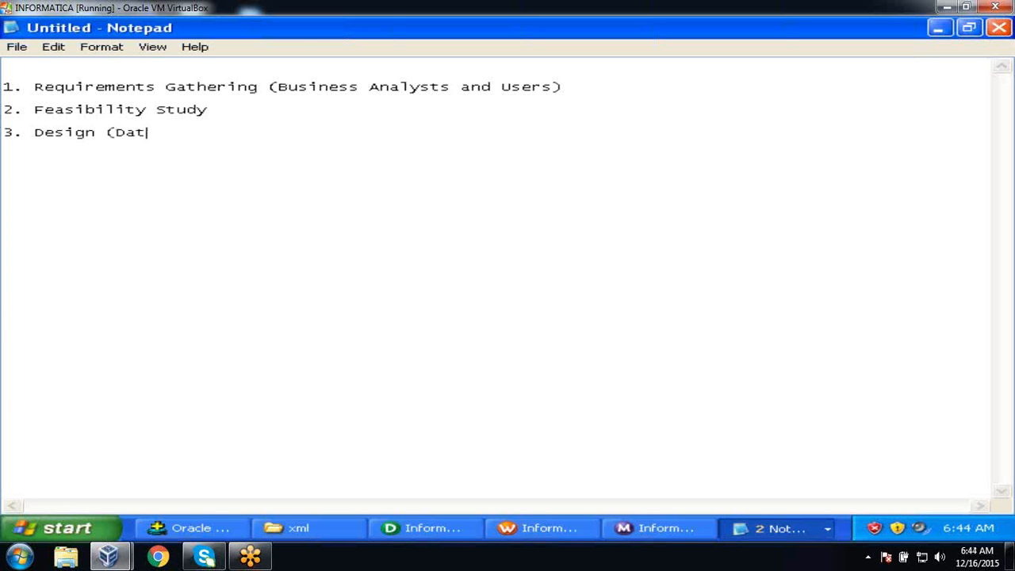
type("a")
key("BackSpace")
type("a Modelers")
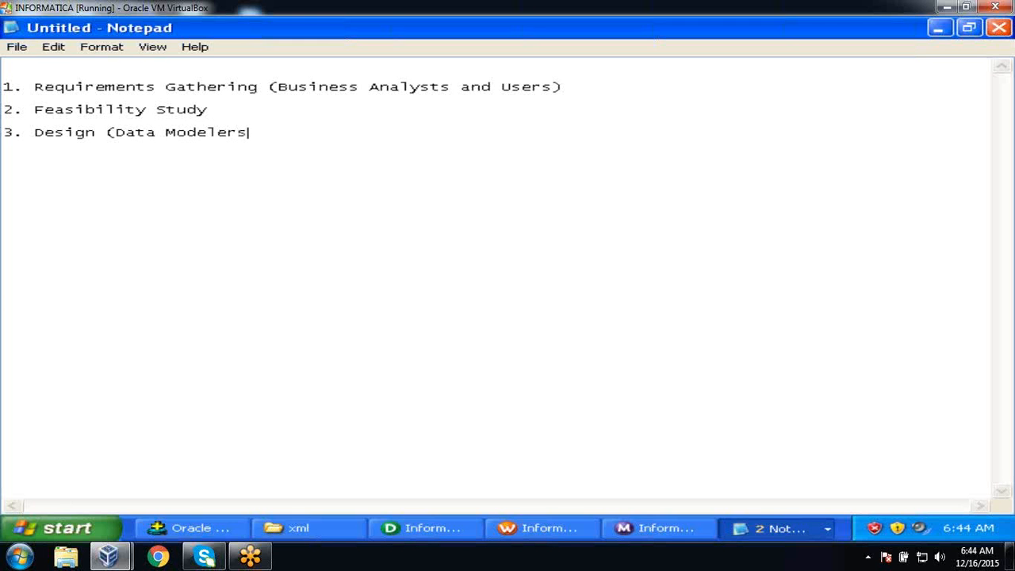
type(")")
key("Return")
type("Data Modeing==")
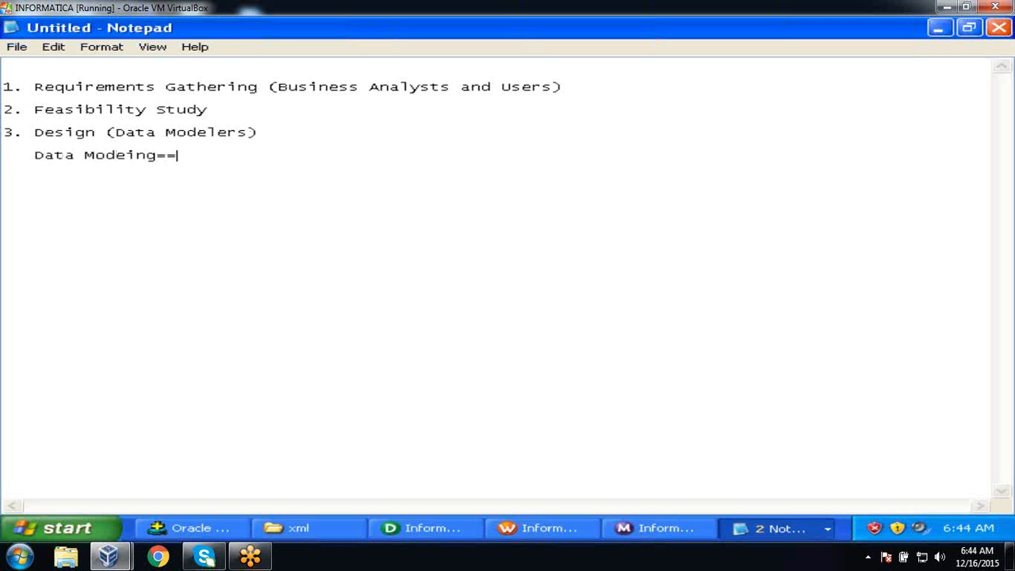
type(">Star or Snow")
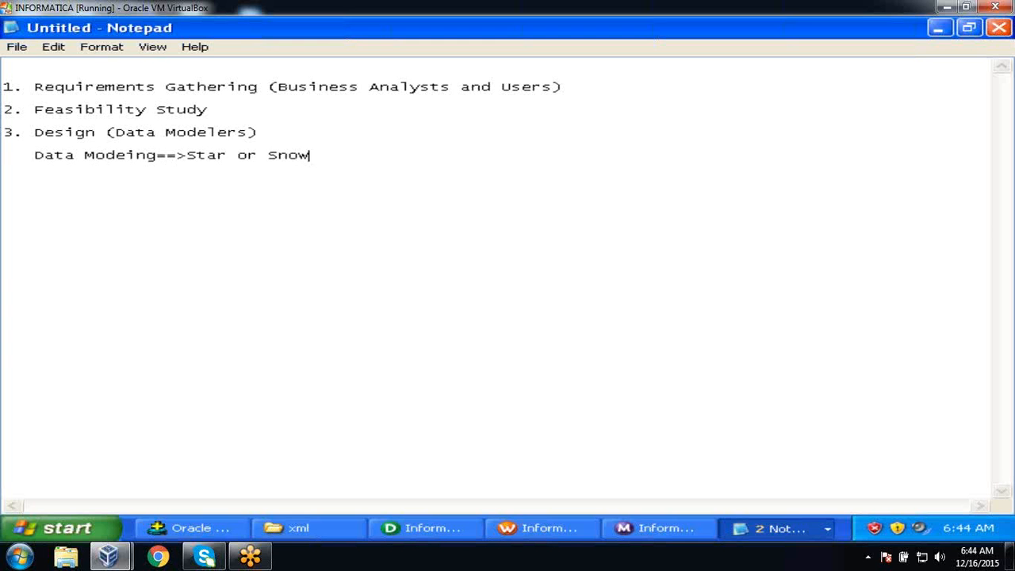
type(" flake Schema")
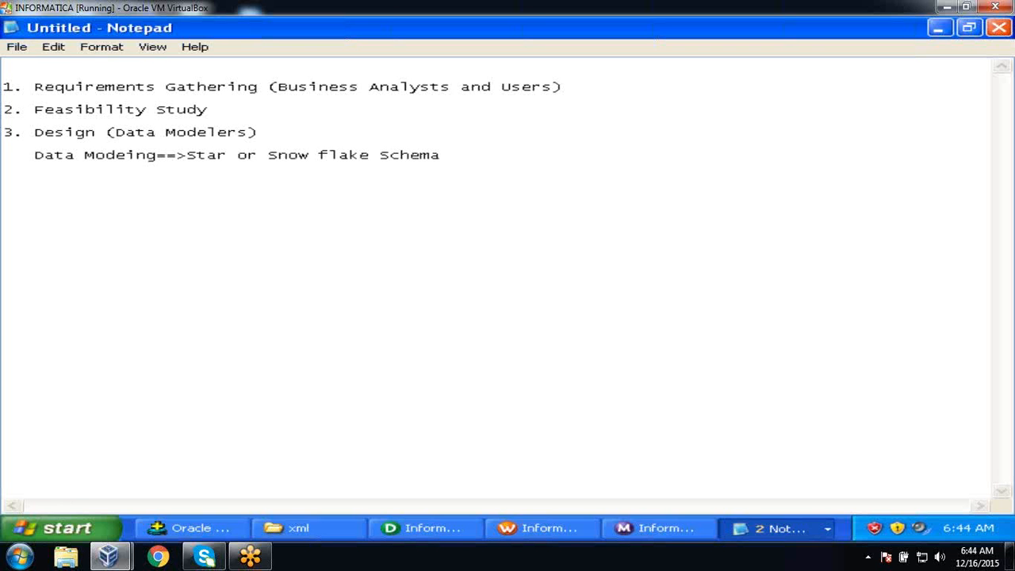
Add '4. Development' with the sub-line 'ETL Techincal Specification document', then start a new line.
type("4. Developm")
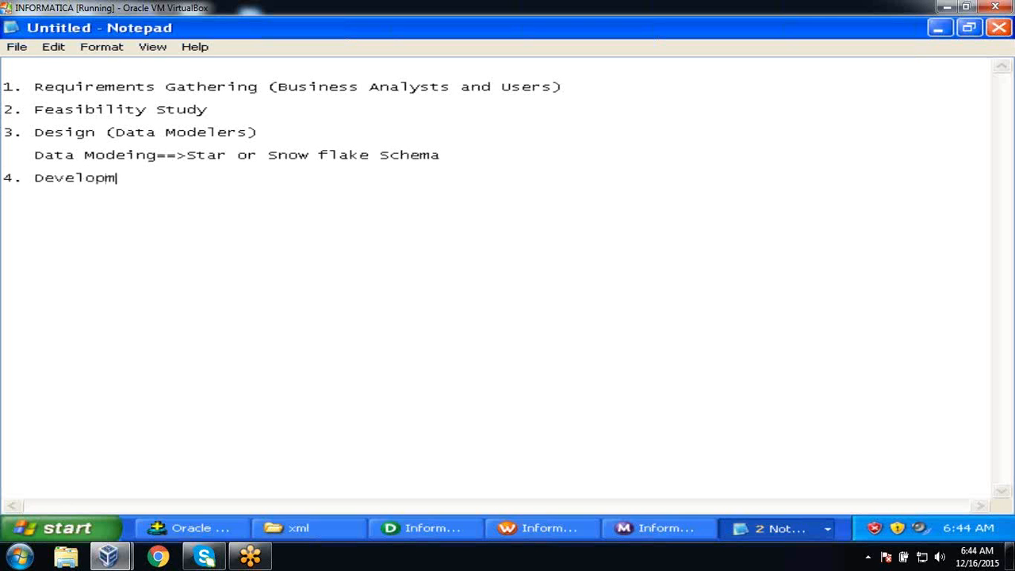
type("ent")
key("Return")
type("ETL Tech")
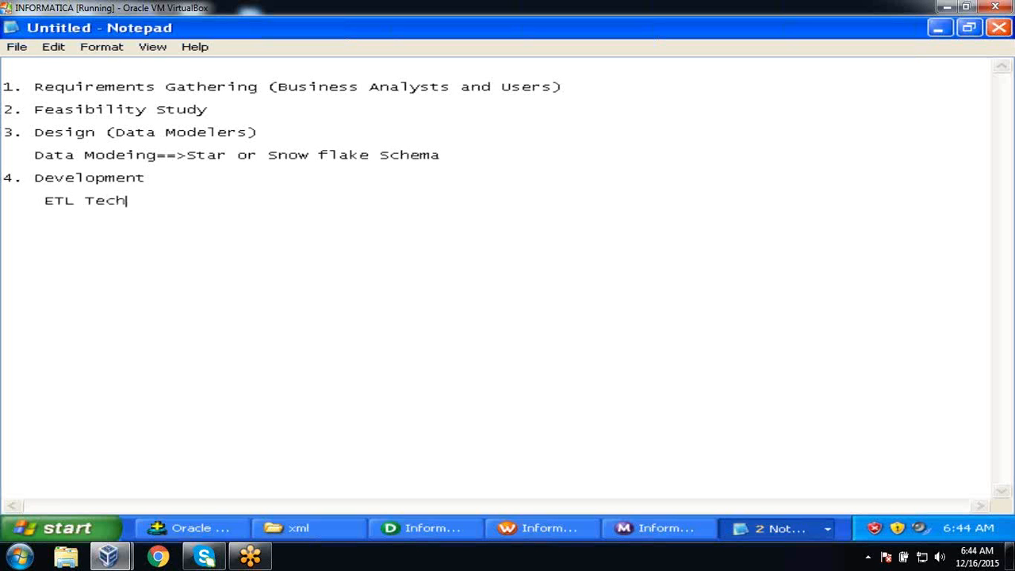
type("incal Spei")
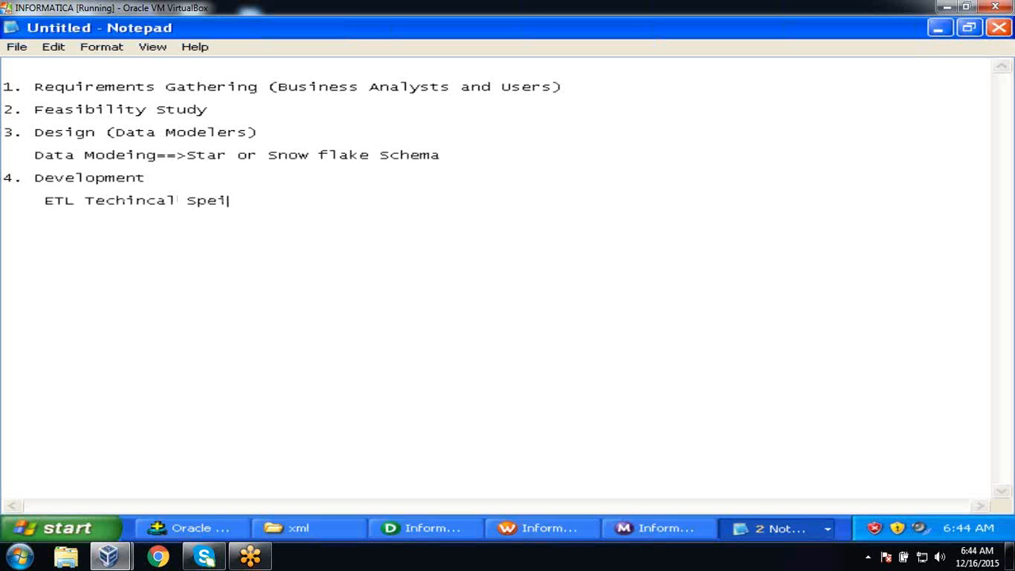
key("BackSpace")
type("cification")
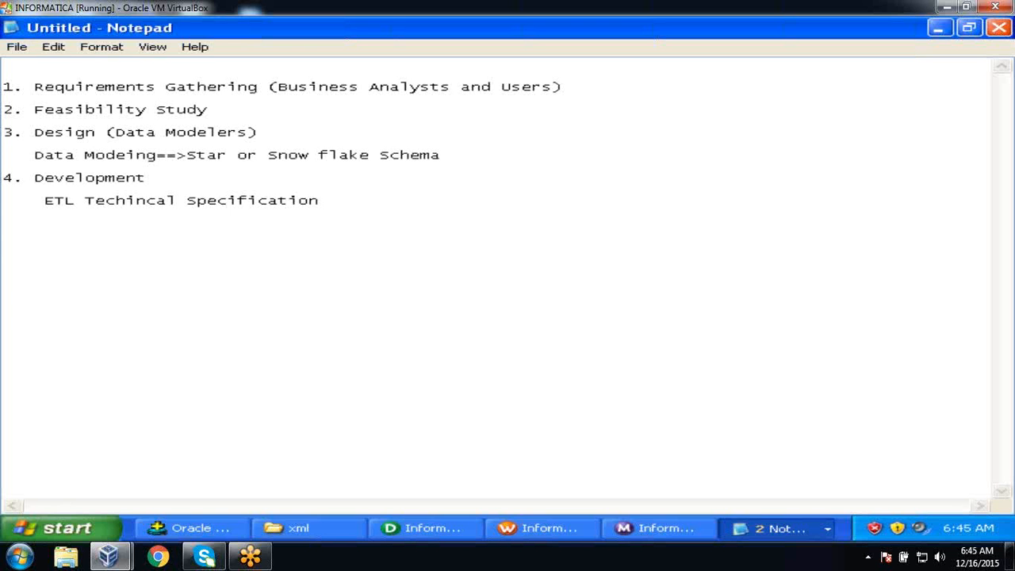
type("document")
key("Return")
key("Return")
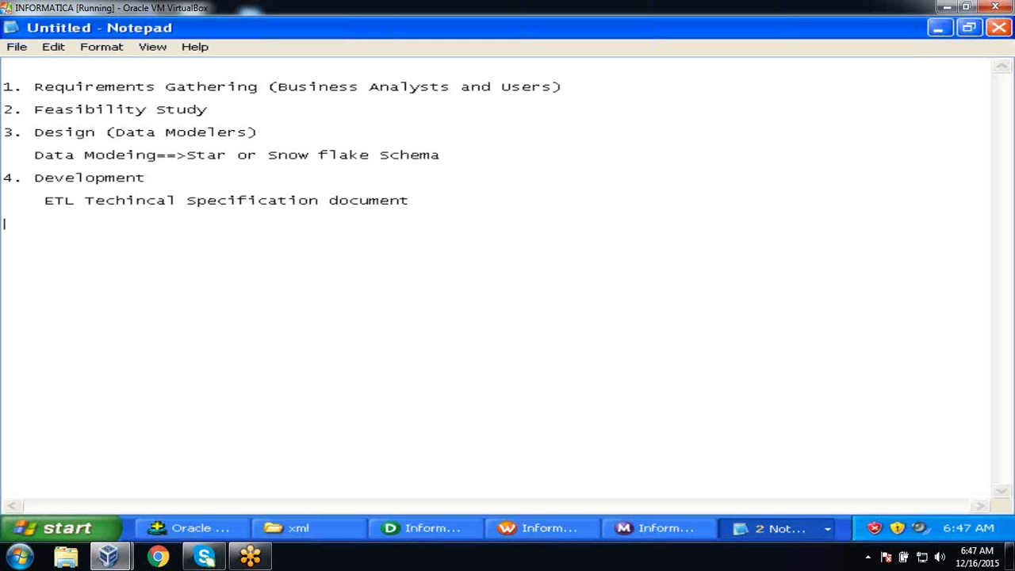
type("2 sources (CUSTOMER)")
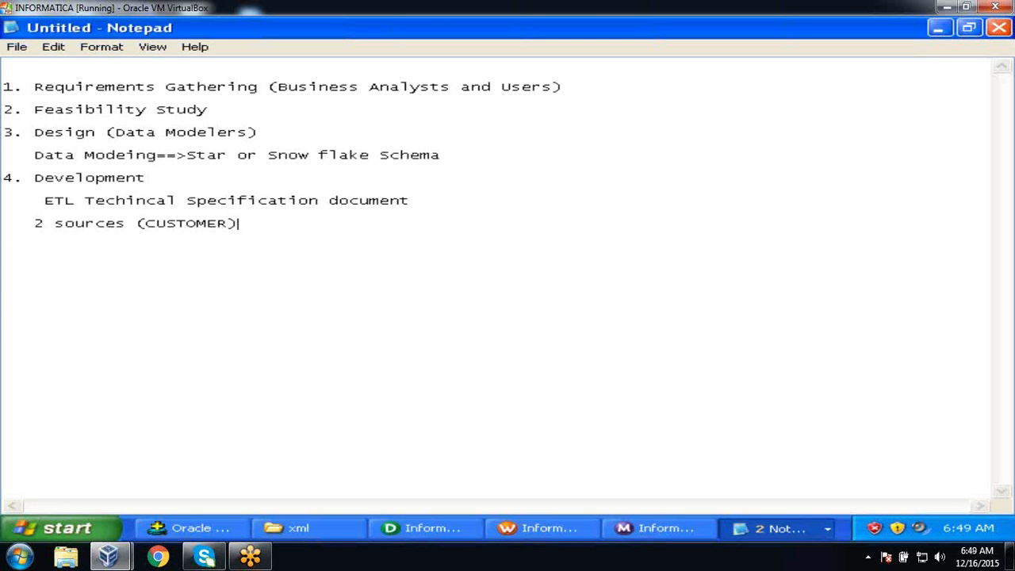
Start a new empty line below '2 sources (CUSTOMER)'.
key("Return")
Write the fifth phase as '5. Testing'.
type("5.")
type("Testing")
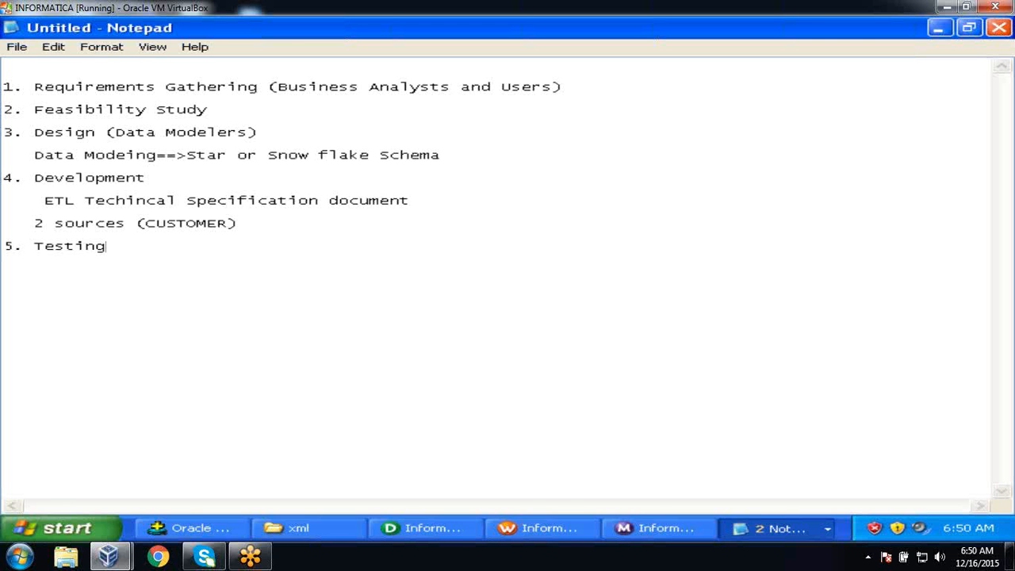
key("Return")
type("6. g")
key("BackSpace")
type("go")
key("BackSpace")
key("BackSpace")
type("Go Live")
left_click(112, 245)
type("(QA")
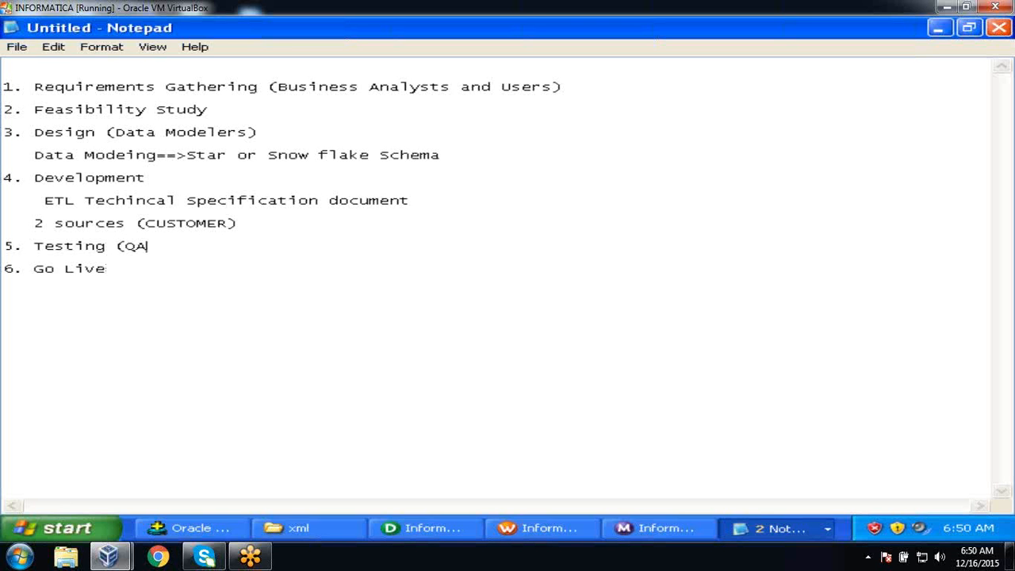
type("/Business Test),")
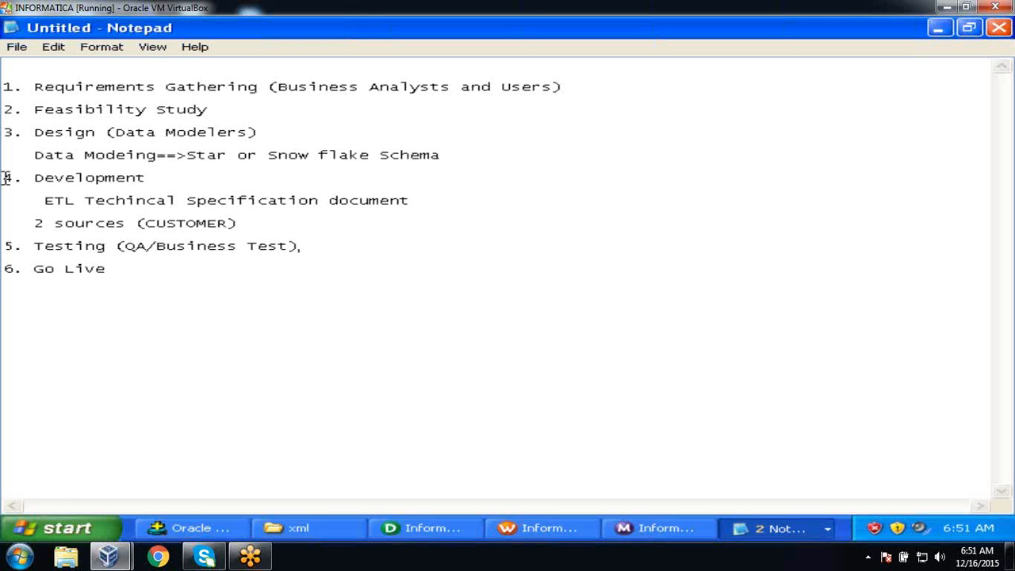
left_click_drag(6, 177, 155, 283)
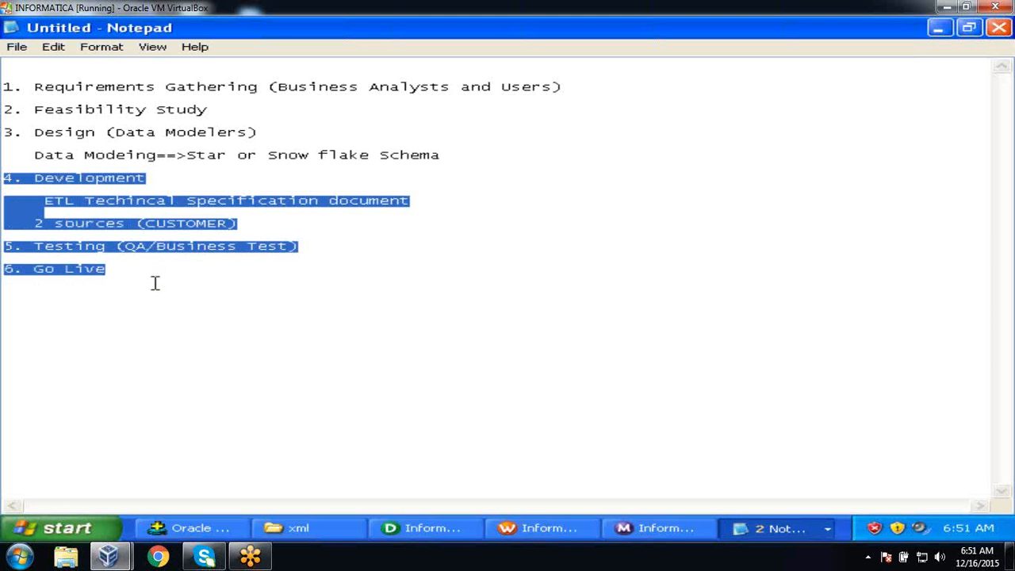
left_click(144, 247)
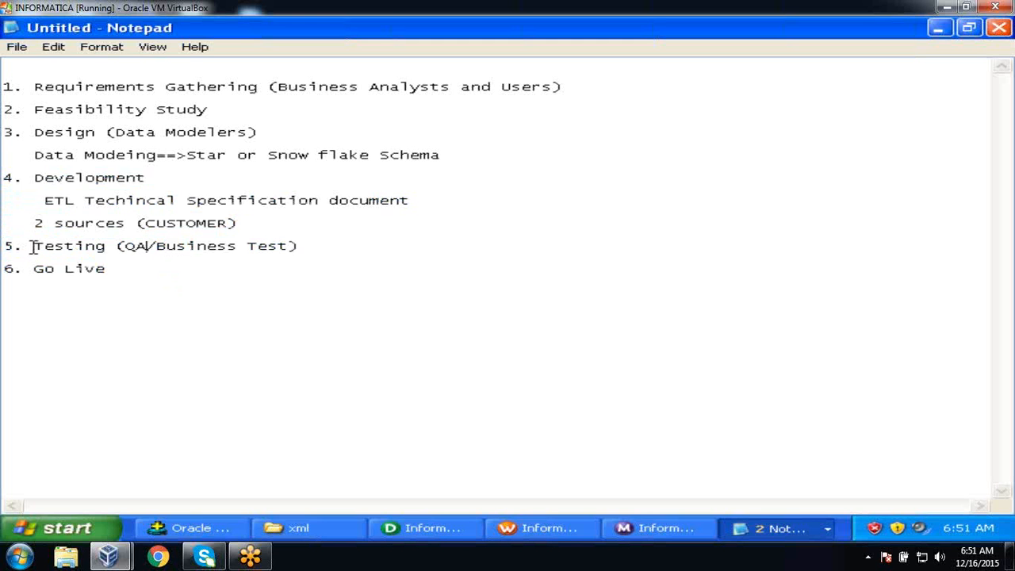
left_click_drag(34, 247, 298, 254)
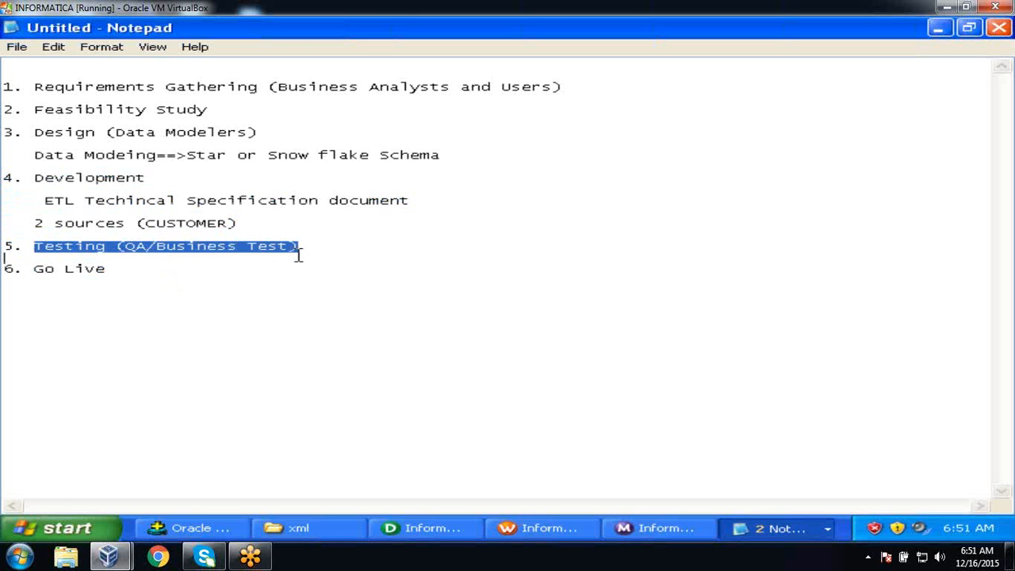
left_click(116, 259)
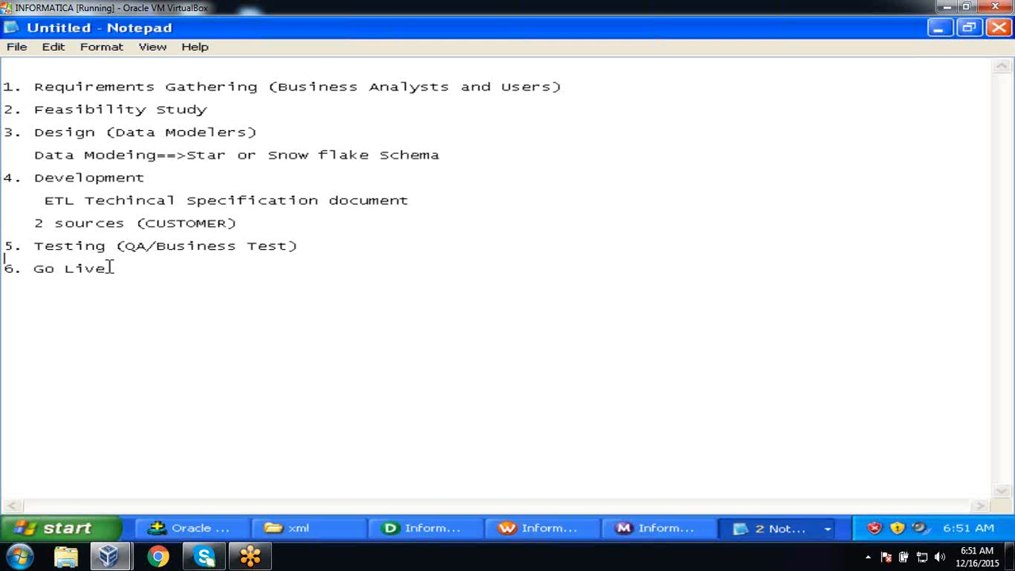
left_click(175, 217)
Bring PowerCenter Designer forward with the Repository Navigator shown and the rep node collapsed.
left_click(444, 529)
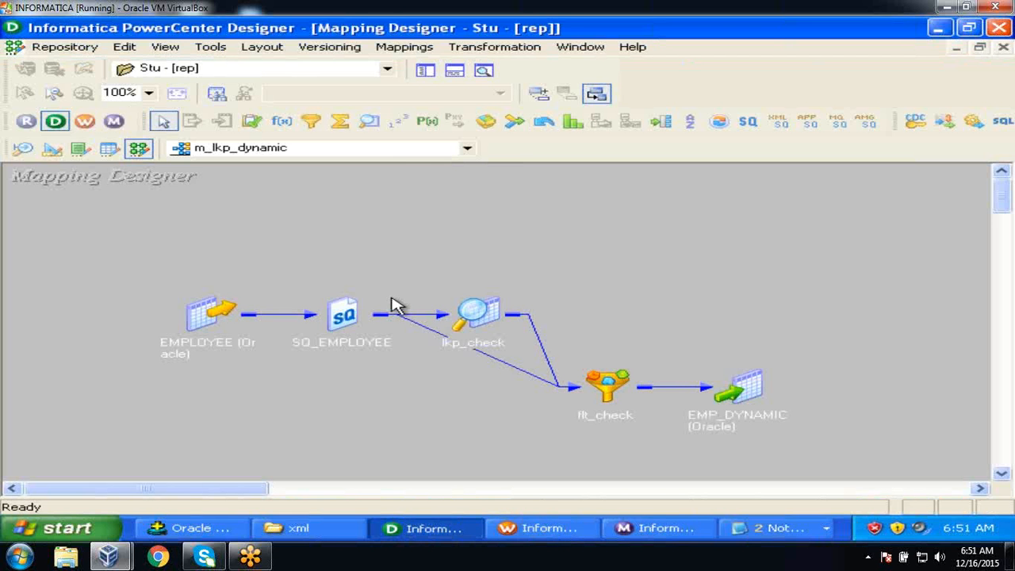
left_click(425, 70)
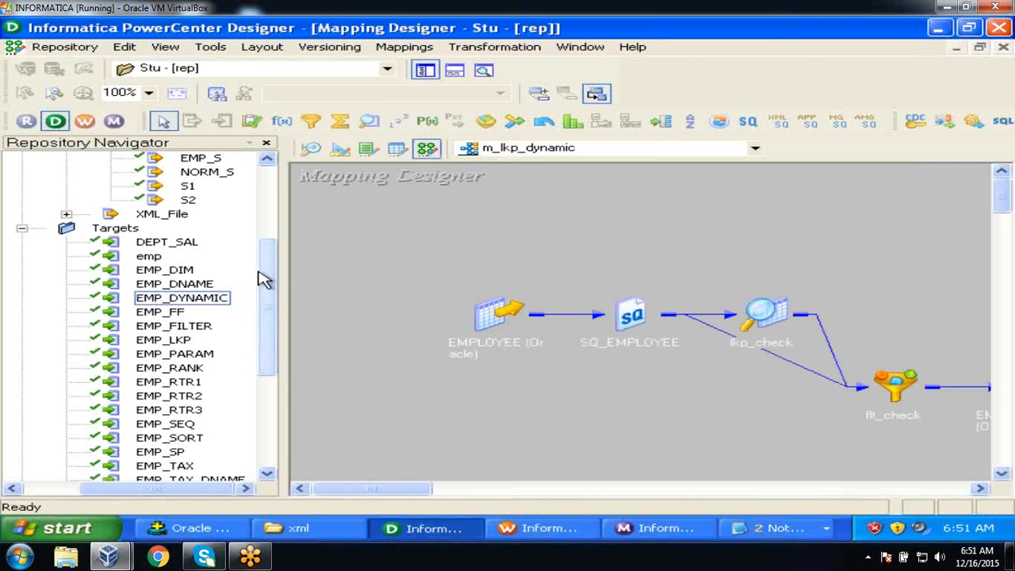
left_click(266, 247)
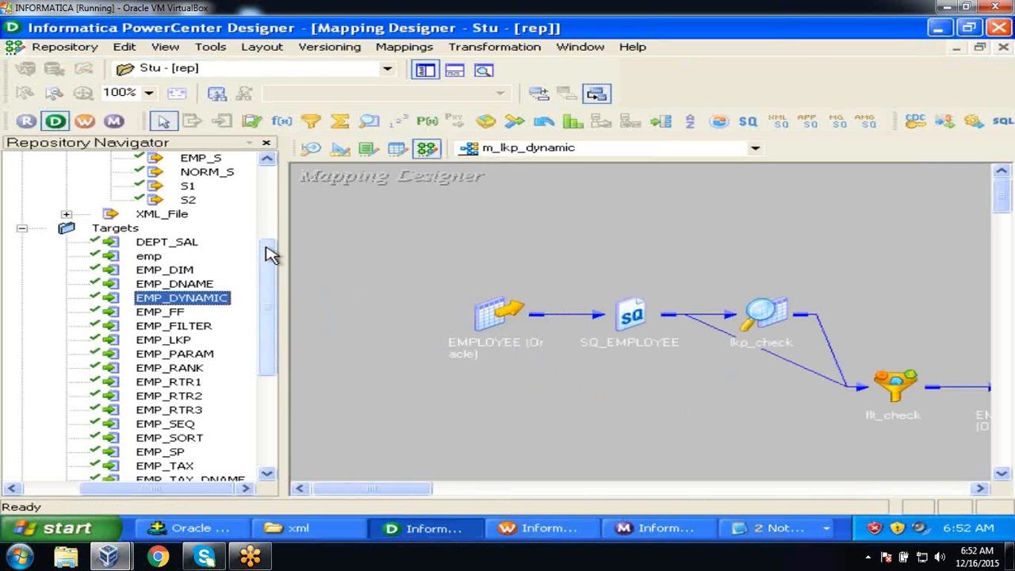
left_click_drag(269, 254, 267, 129)
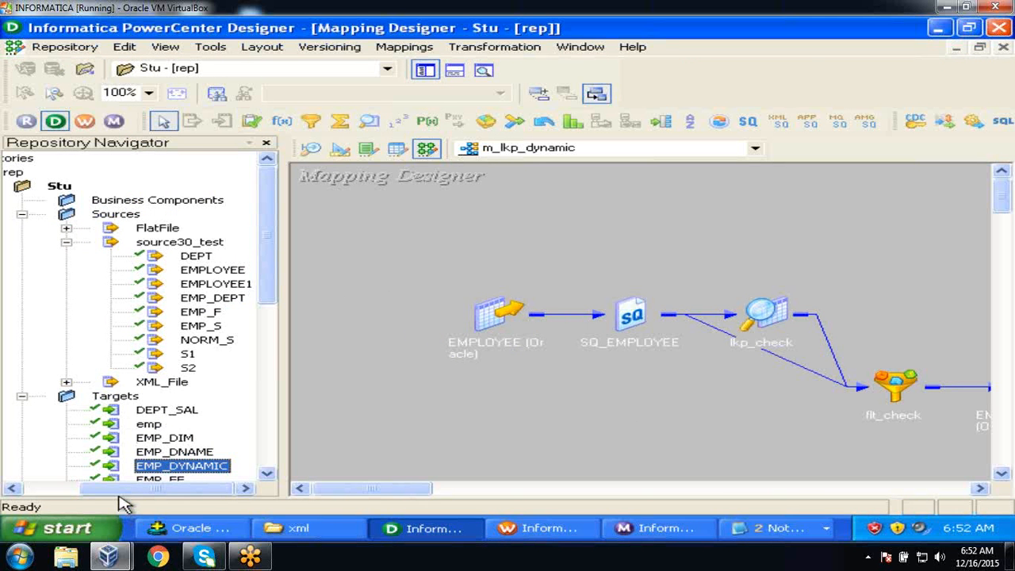
left_click_drag(120, 492, 27, 447)
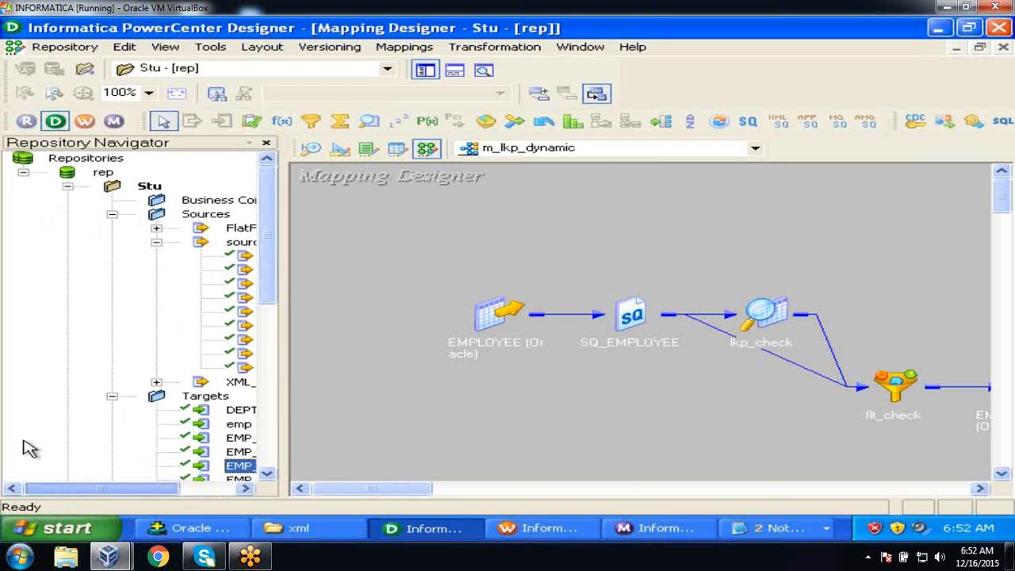
left_click(23, 172)
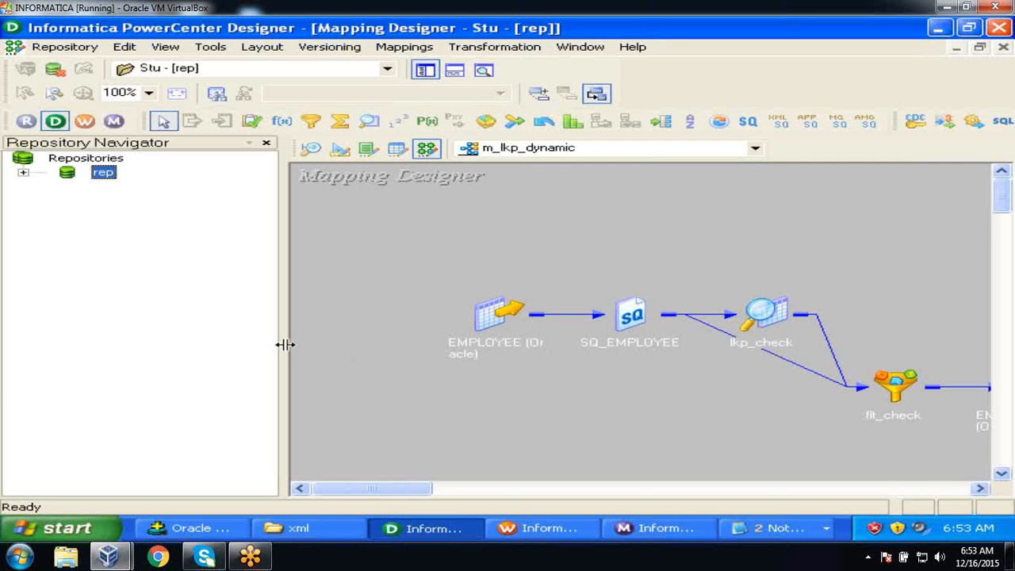
Drag the navigator splitter left so EMPLOYEE through EMP_DYNAMIC shows fully on the canvas.
left_click_drag(285, 345, 203, 328)
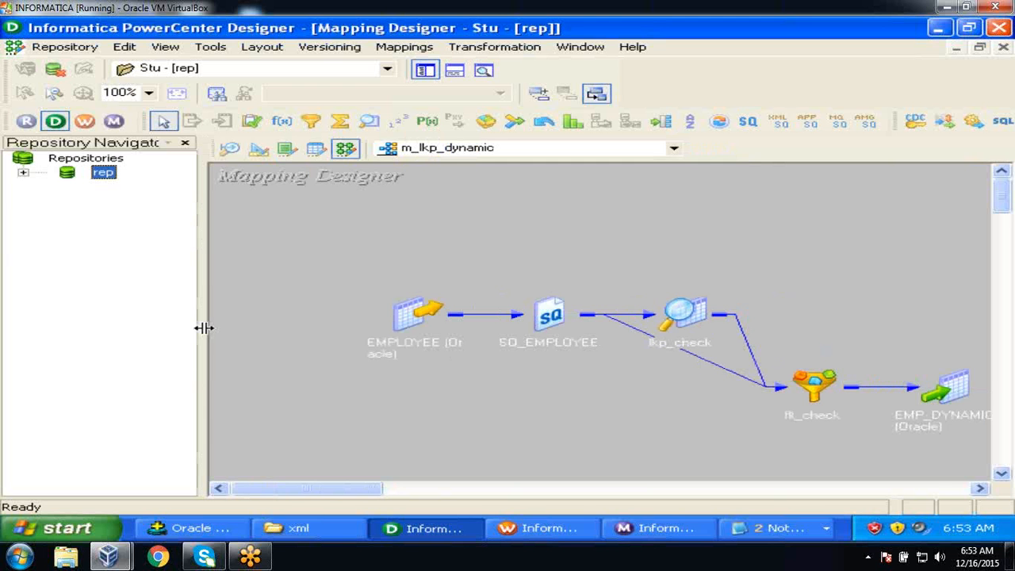